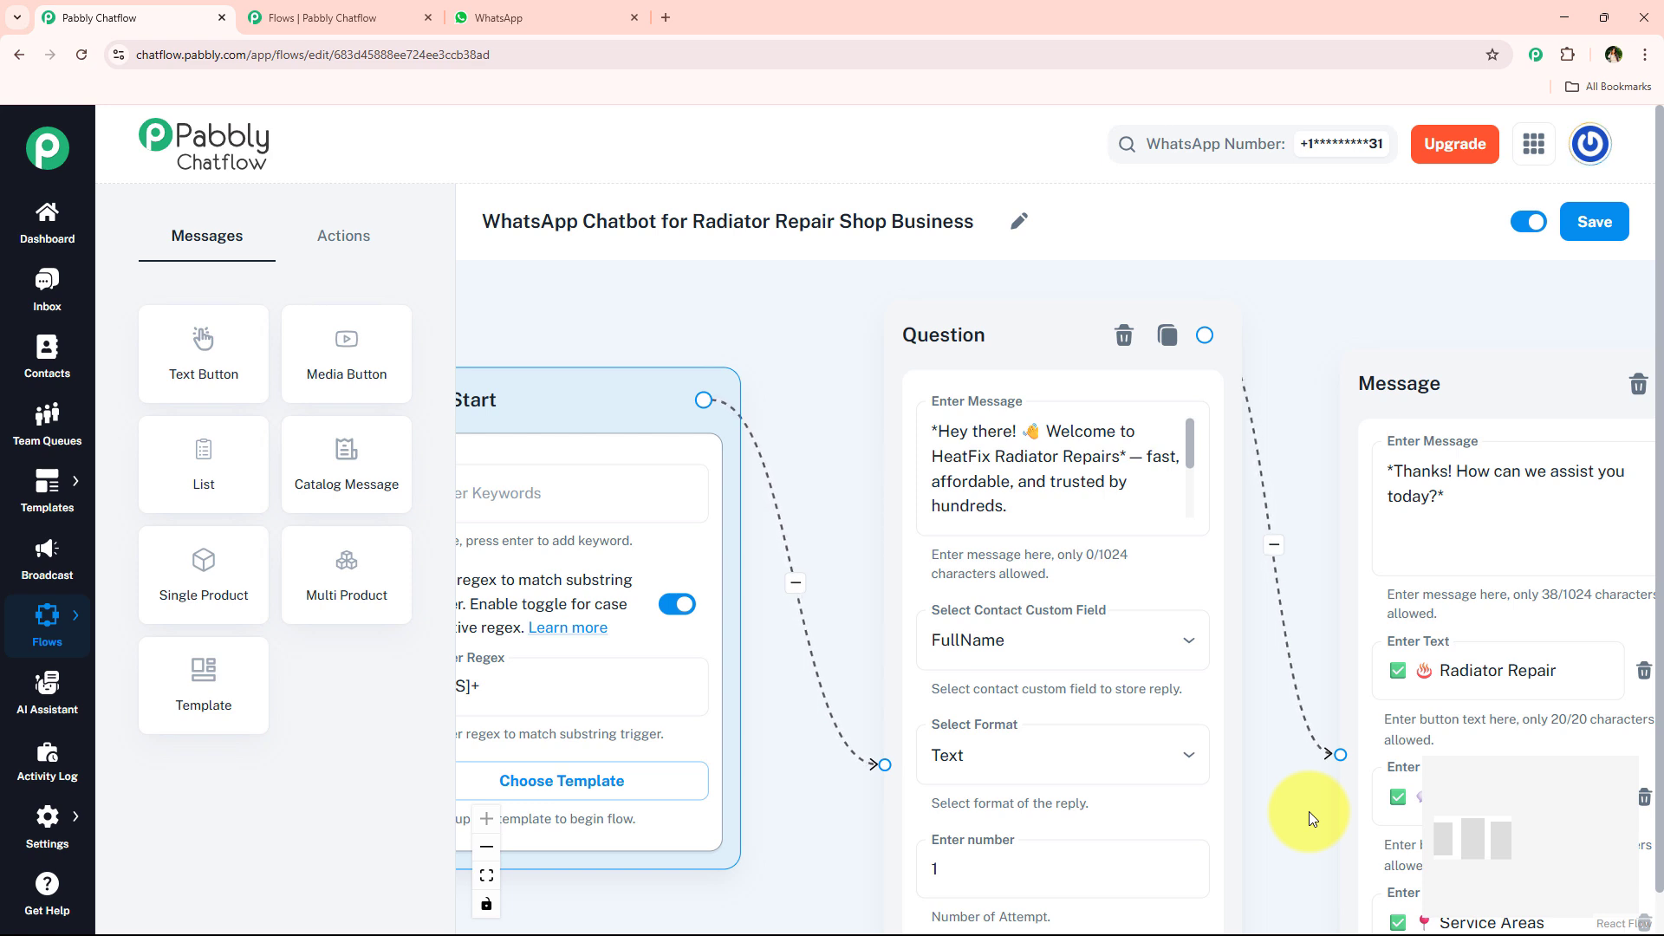
left_click(899, 356)
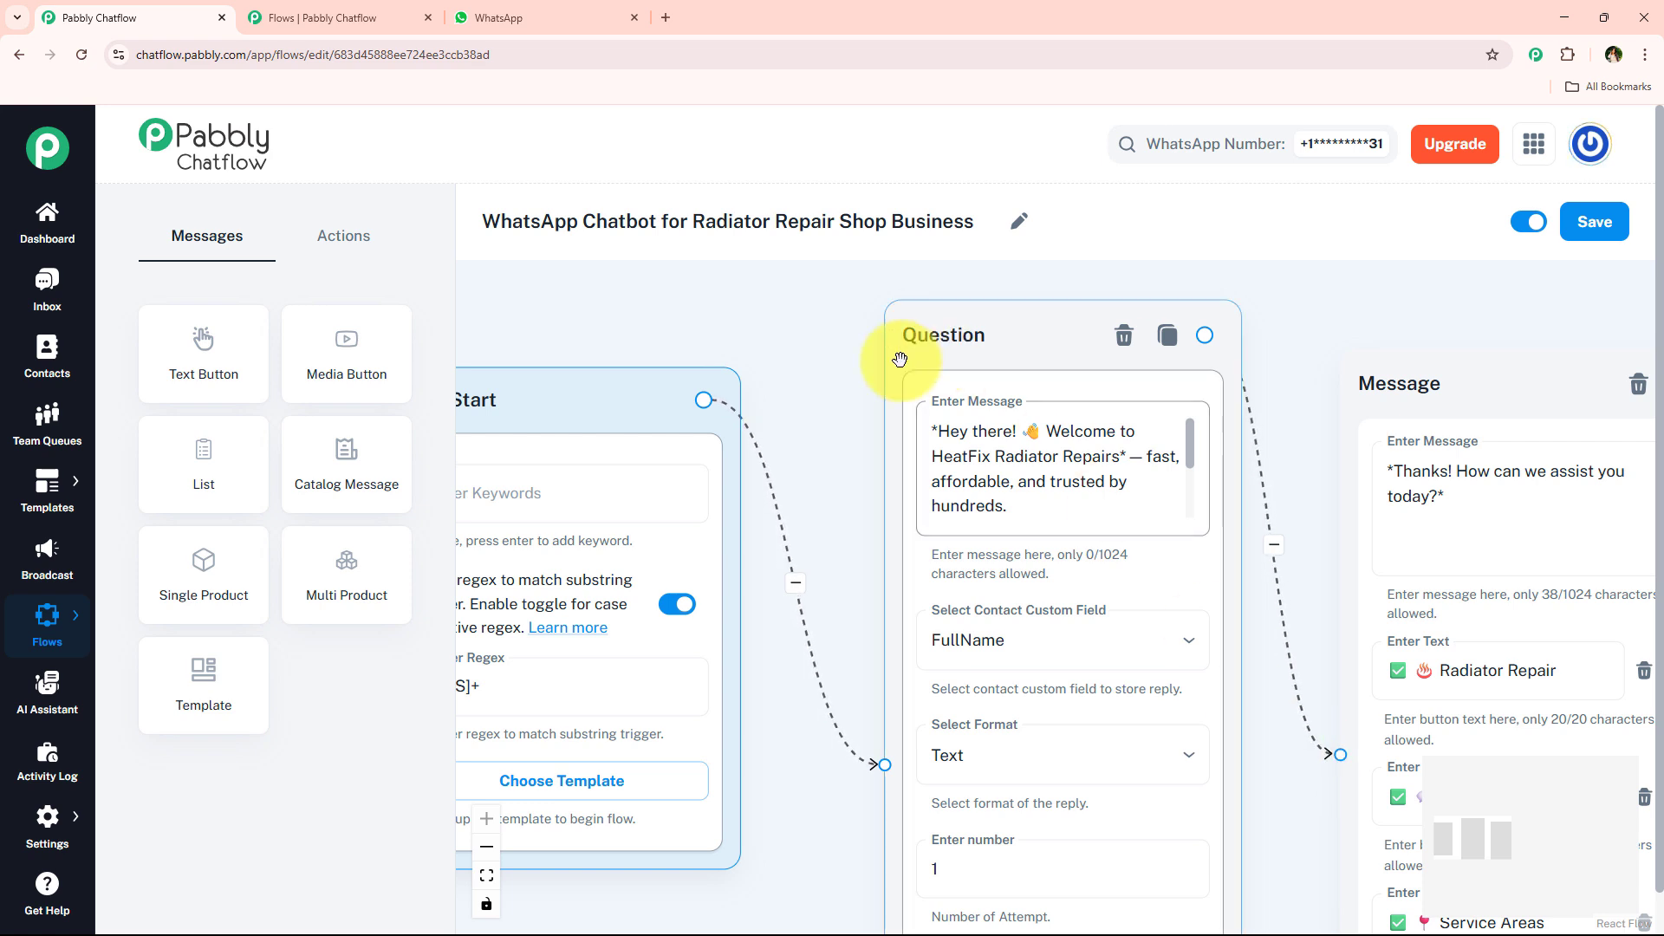
left_click(798, 290)
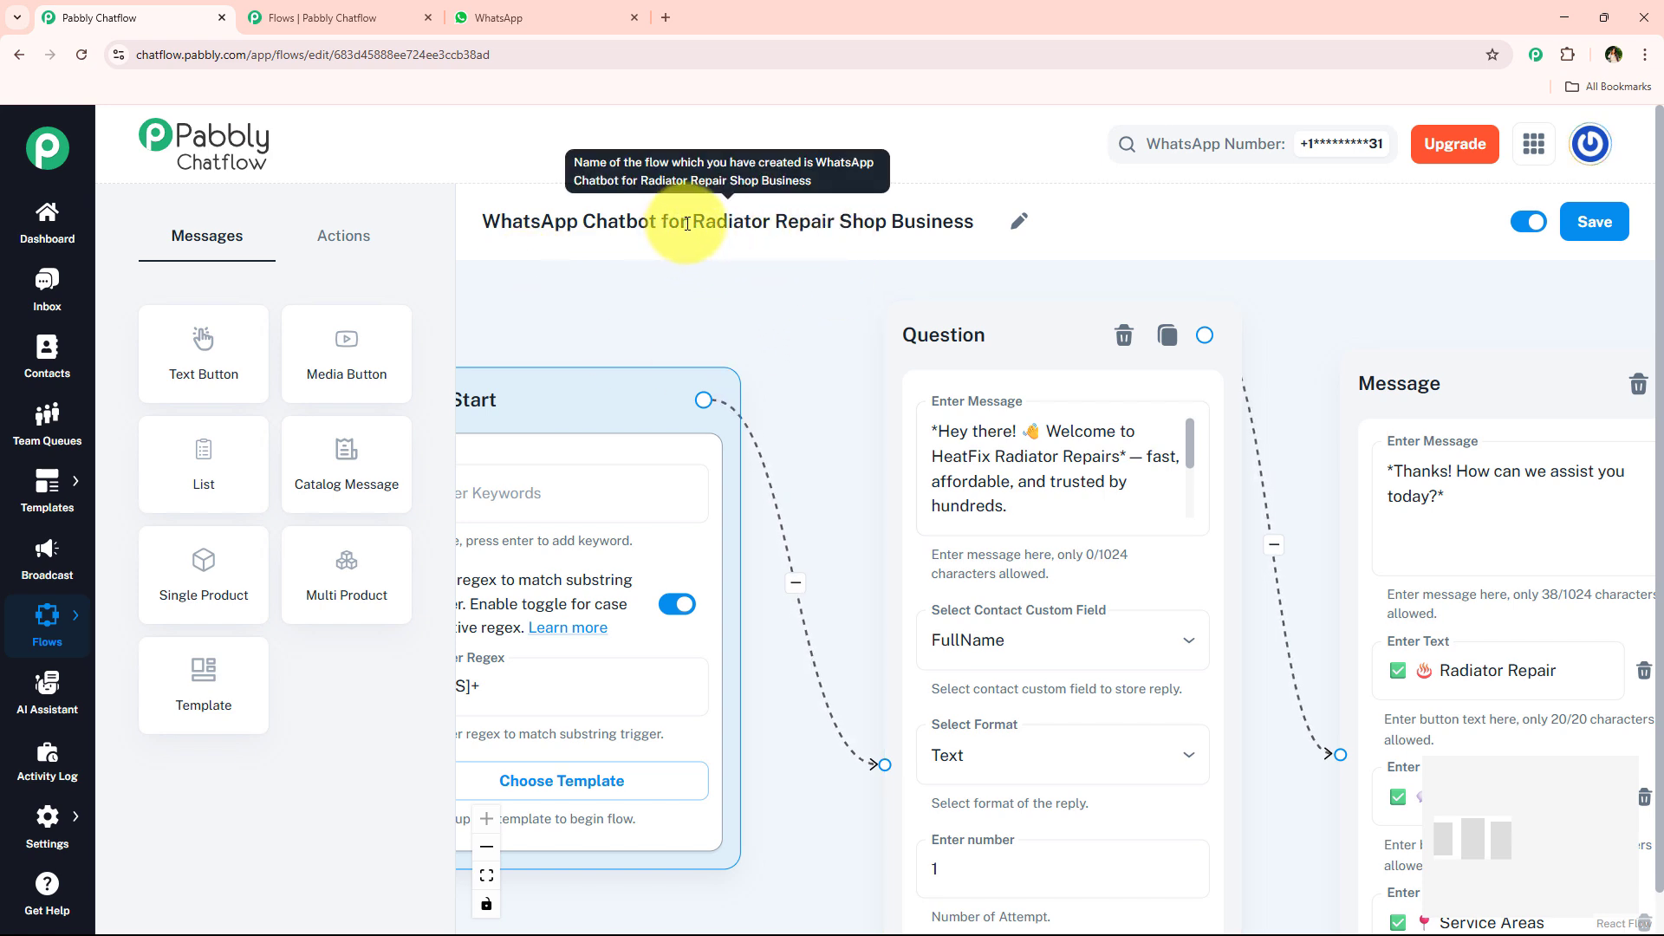
left_click_drag(692, 223, 541, 227)
left_click(978, 222)
left_click_drag(418, 238, 974, 221)
left_click(429, 227)
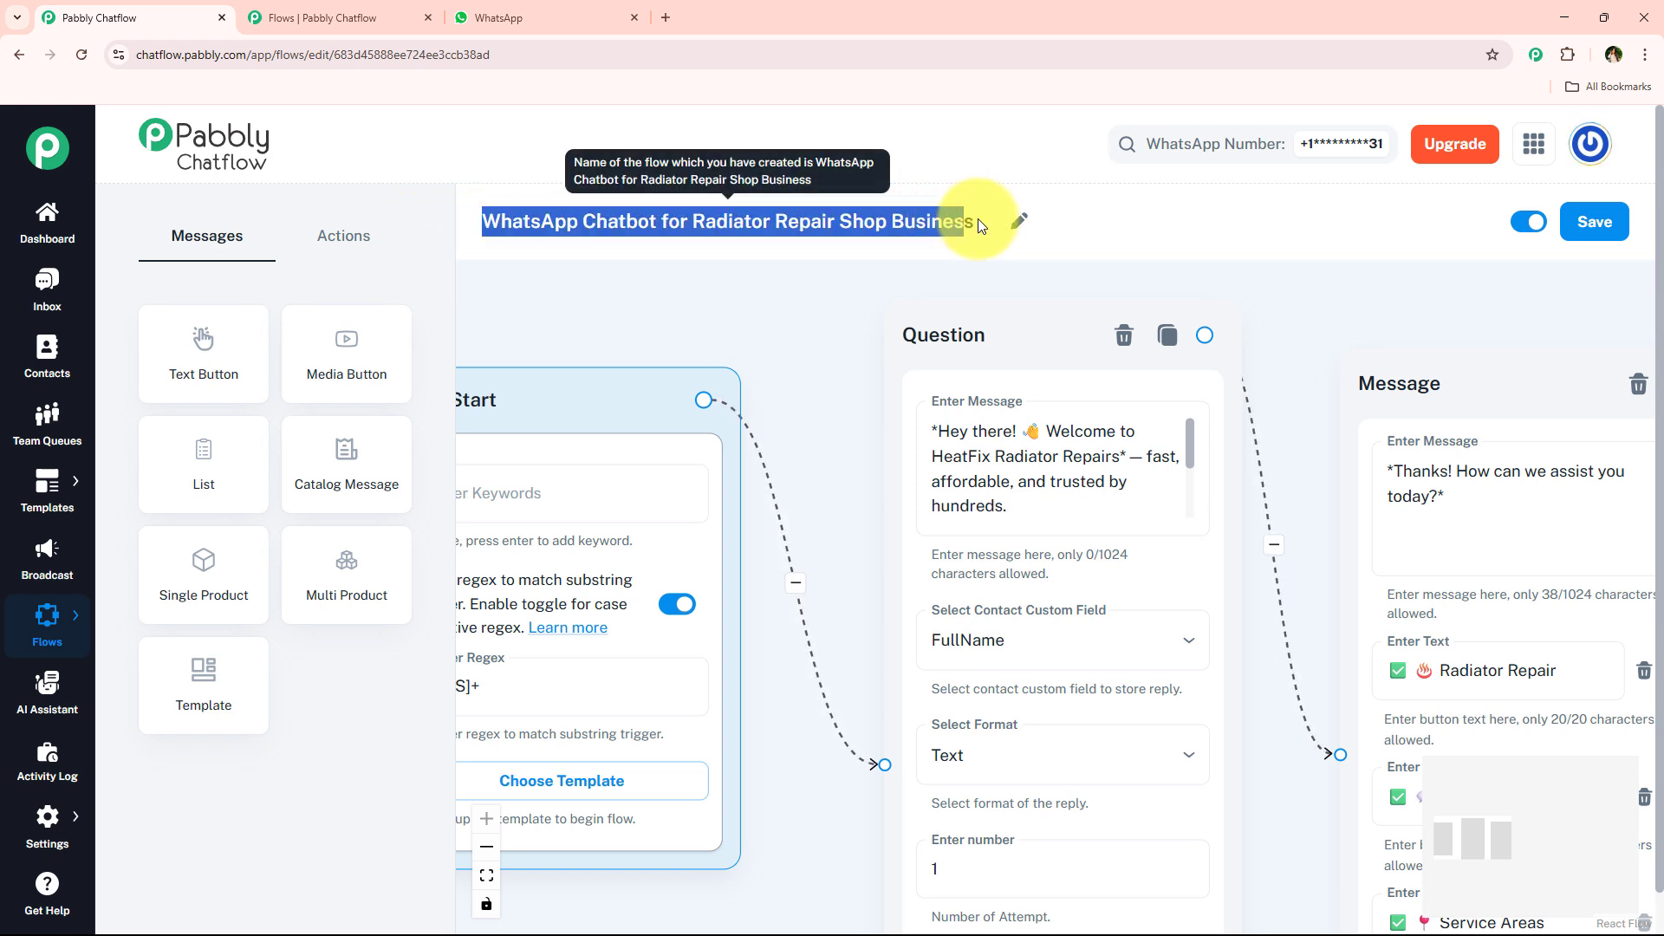
left_click(799, 301)
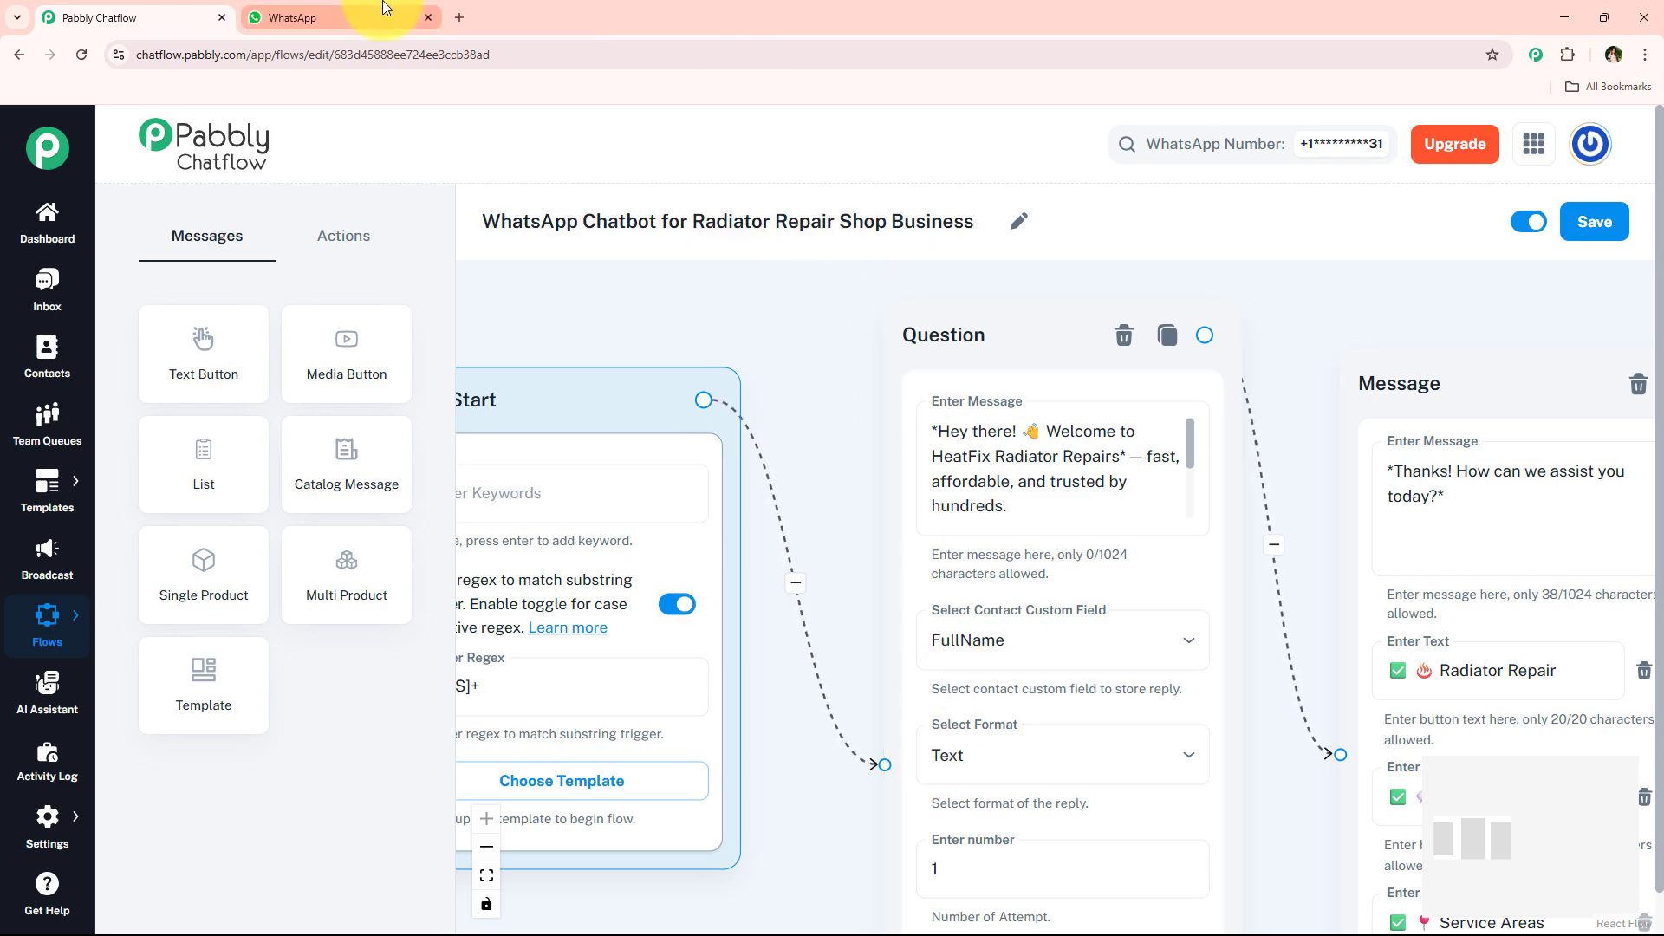
- Switch to WhatsApp Web and send "Hey" in the Pabbly ChatFlow chat to trigger the chatbot
left_click(386, 12)
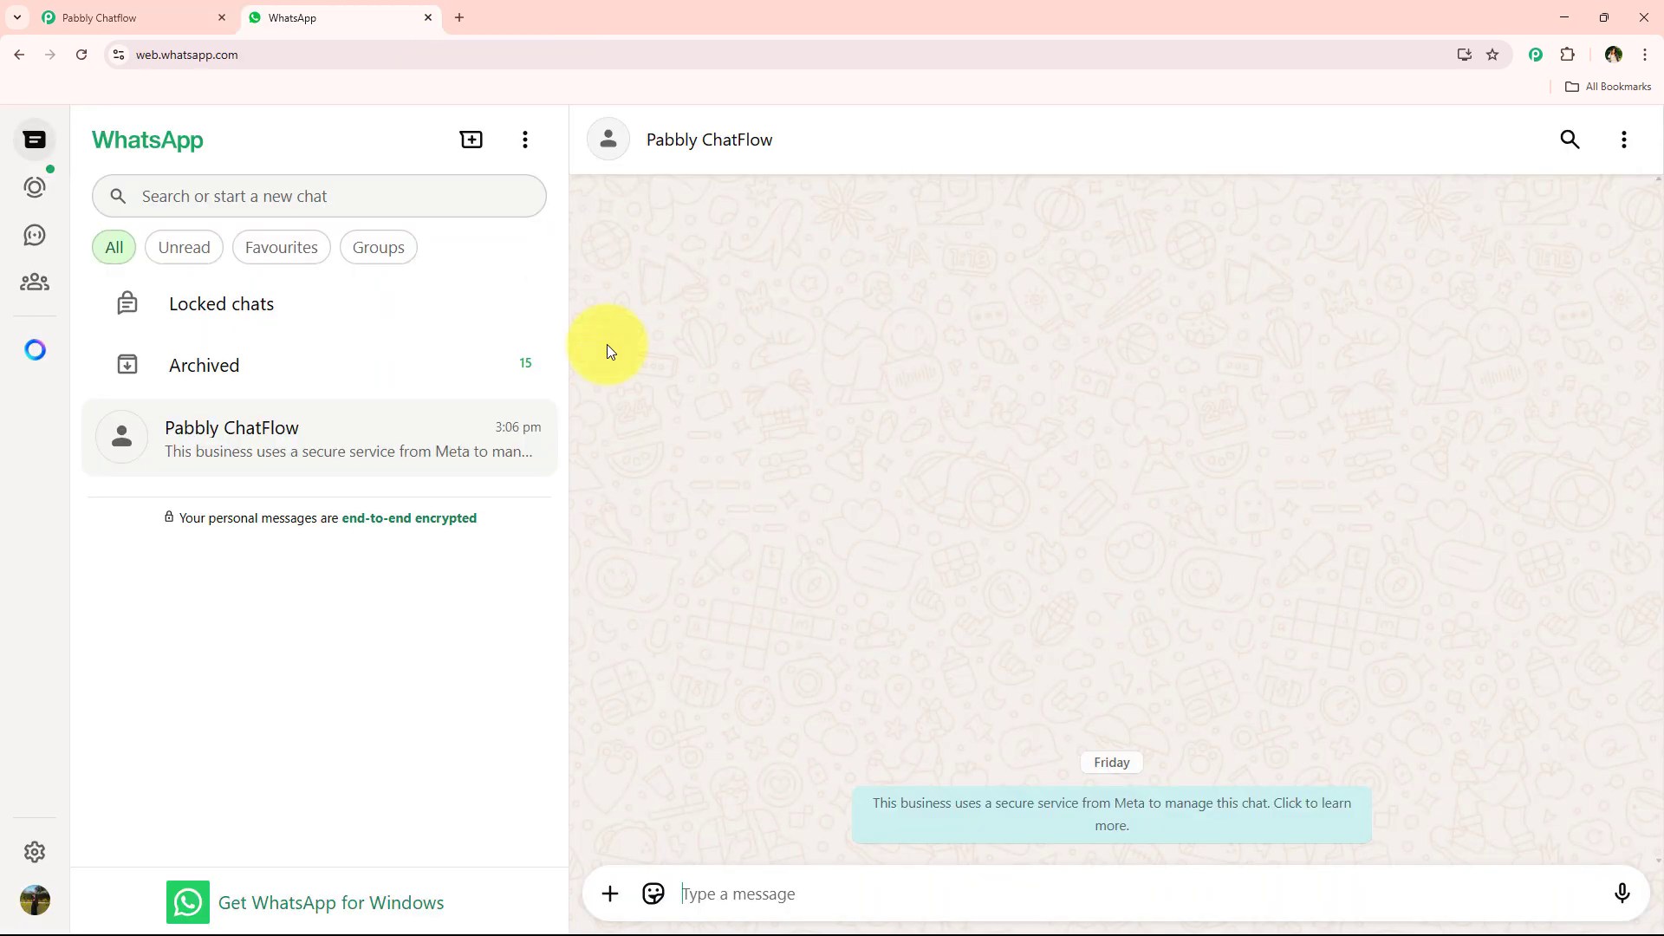
type("H")
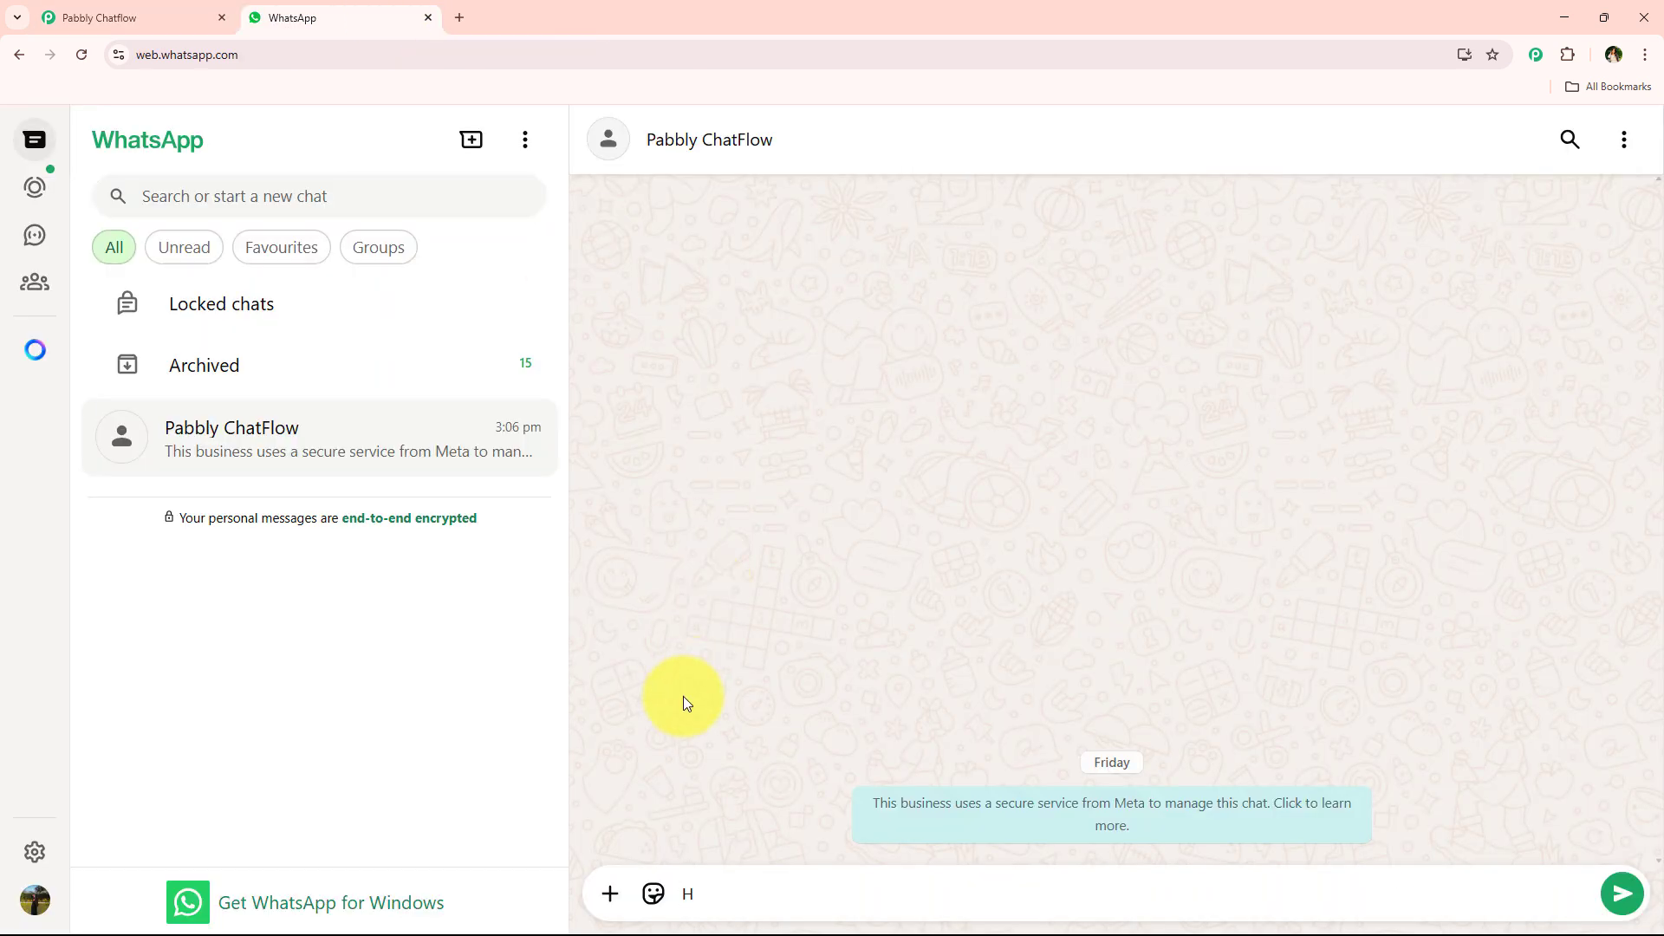
type("ey")
key("Return")
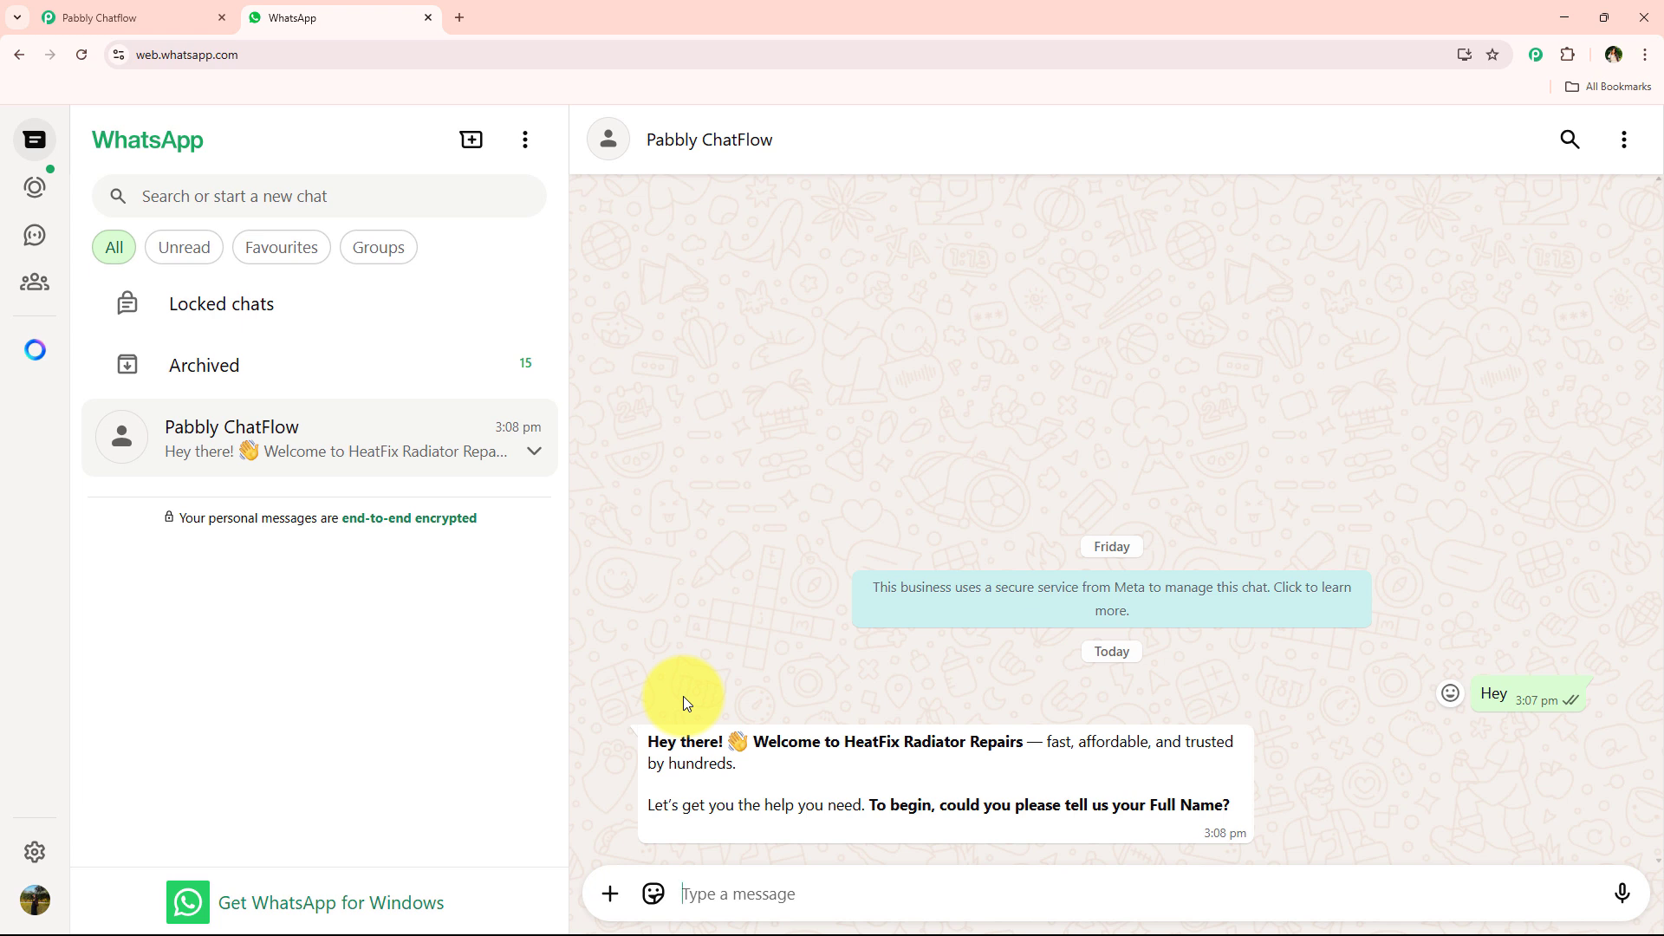
- Answer the chatbot's question with the customer's full name and choose the Radiator Repair reply option
type("T")
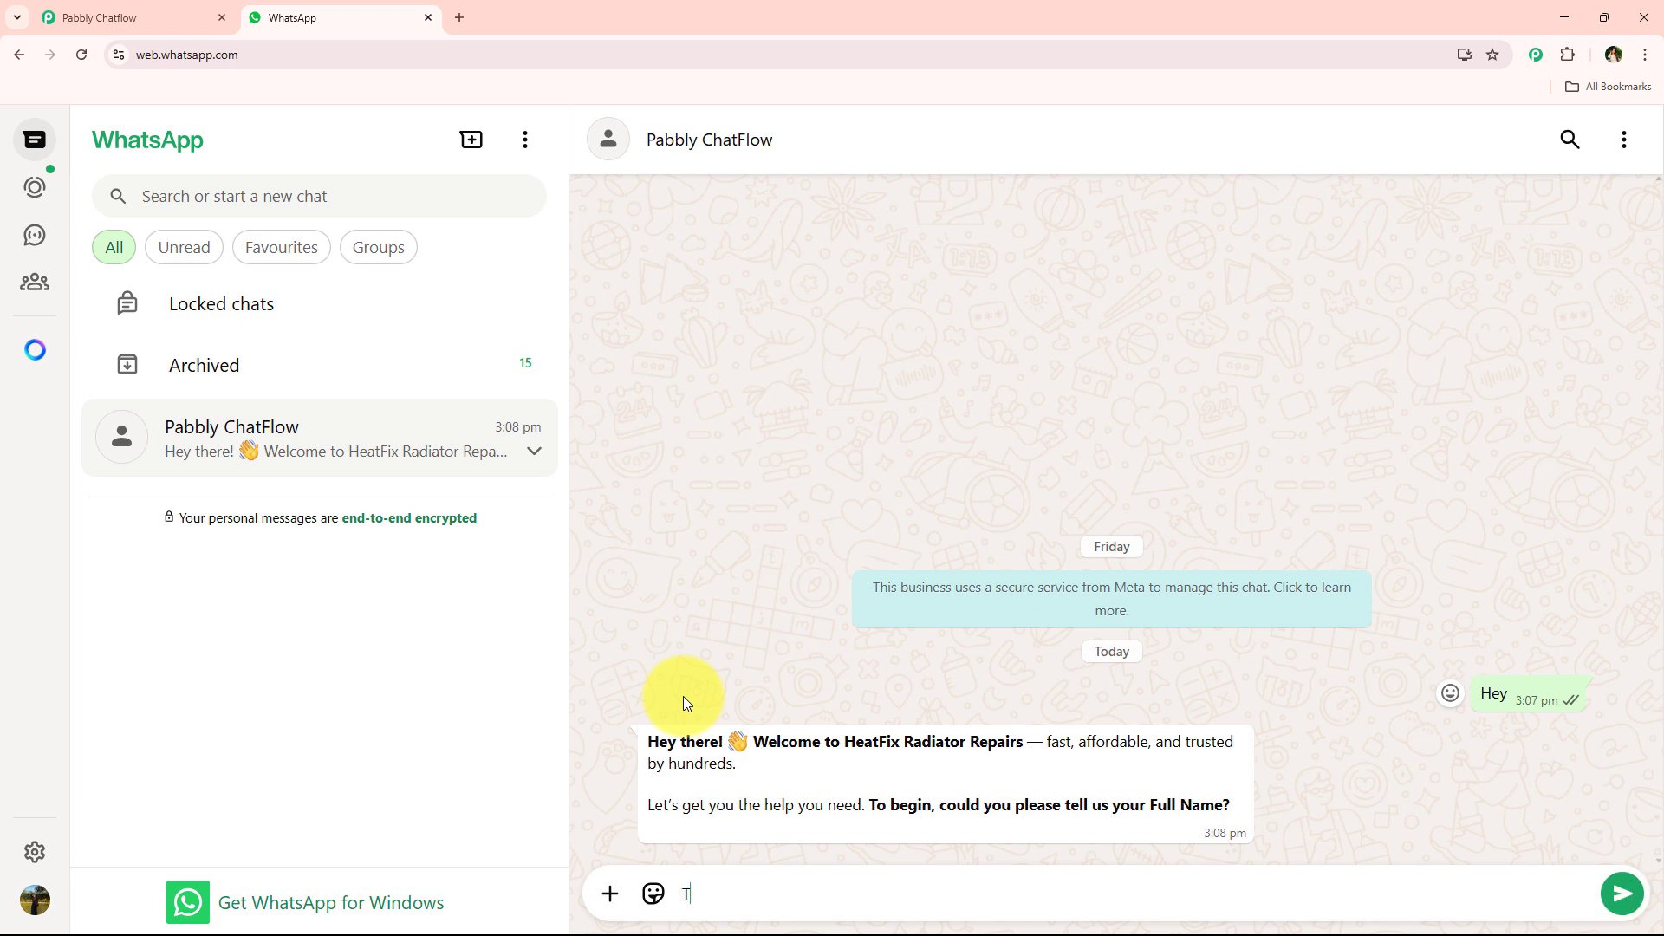
type("est User")
key("Return")
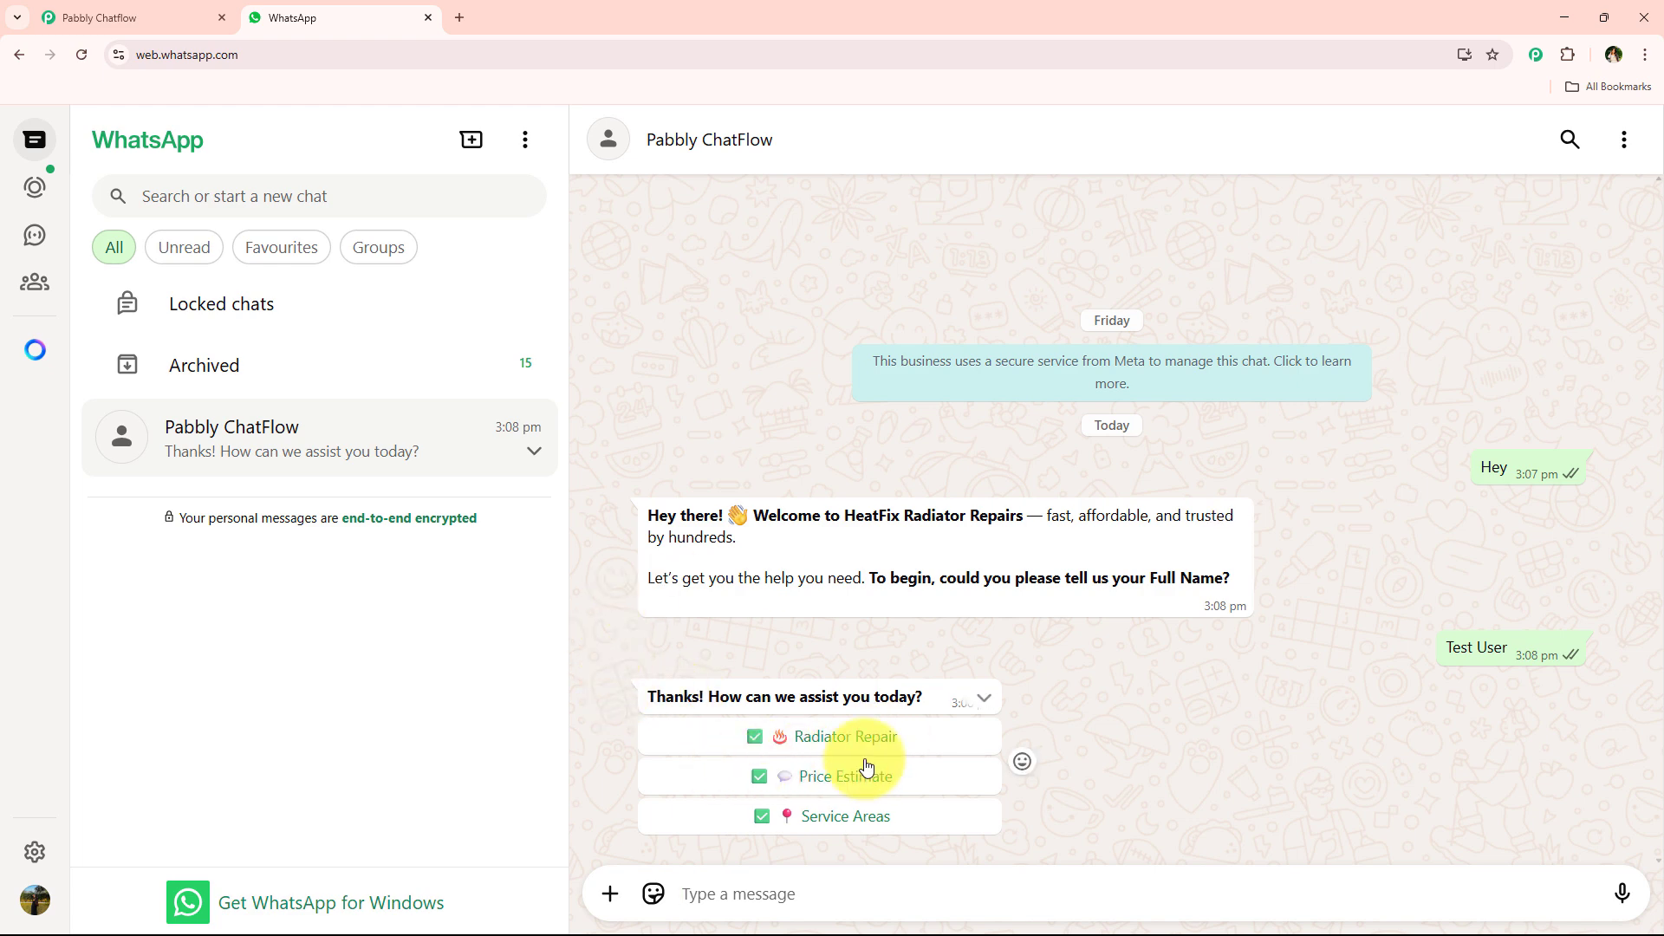
left_click(912, 738)
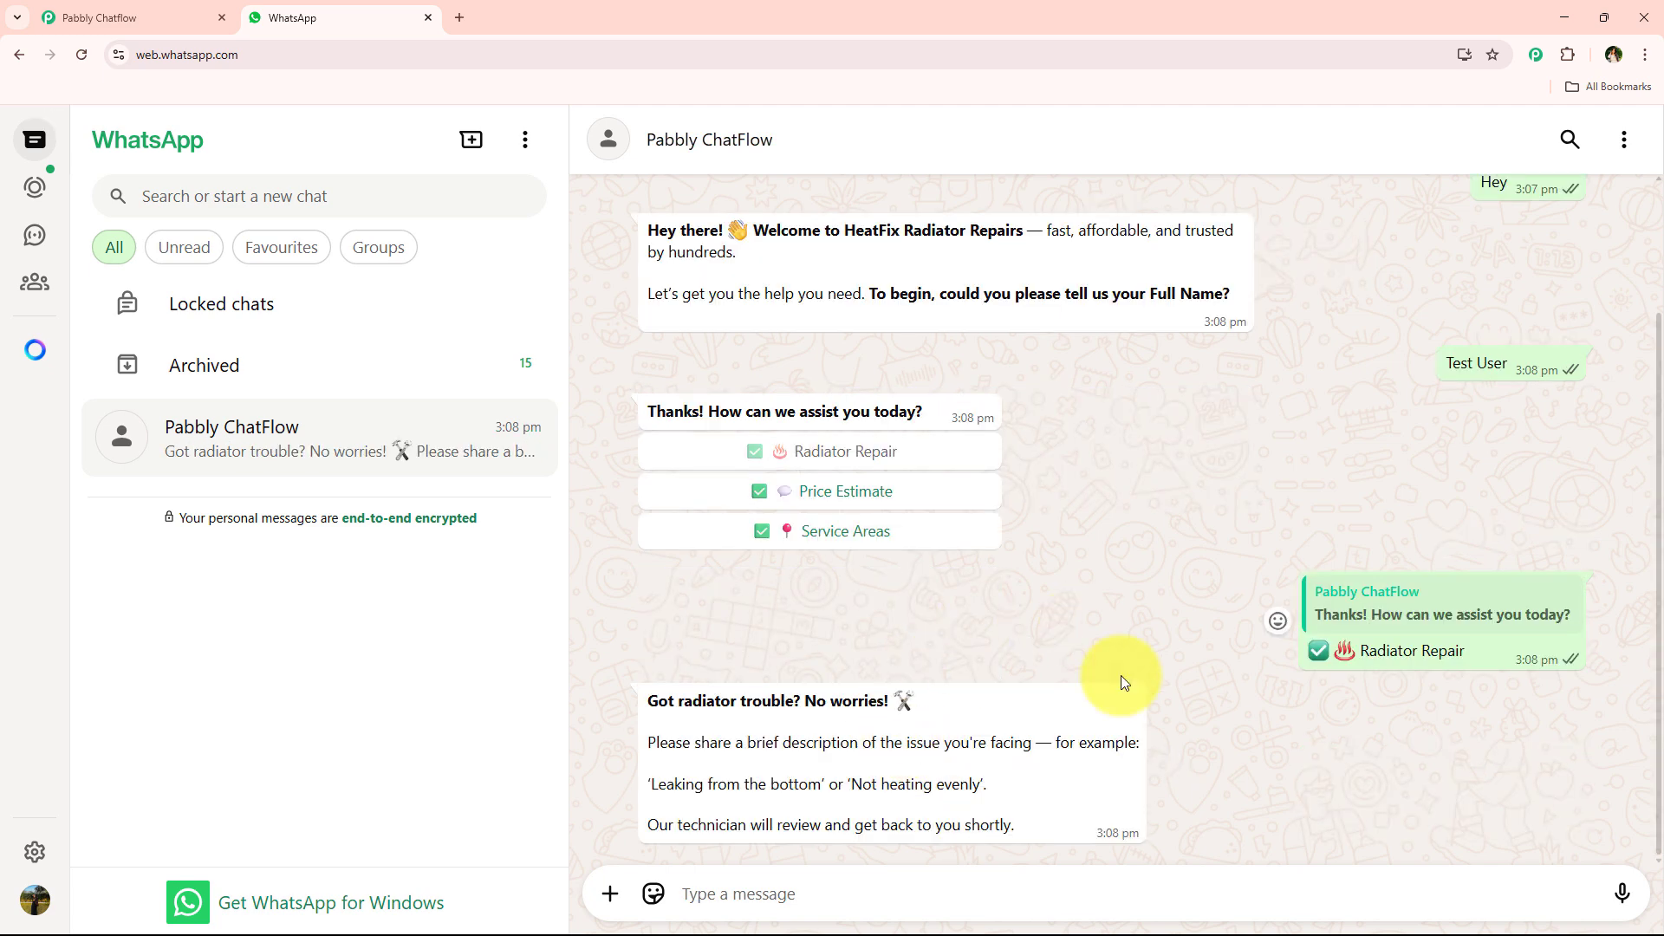
- Copy the example issue from the chatbot's message and send "Not heating evenly" as the problem description
left_click_drag(631, 704, 920, 702)
left_click(882, 773)
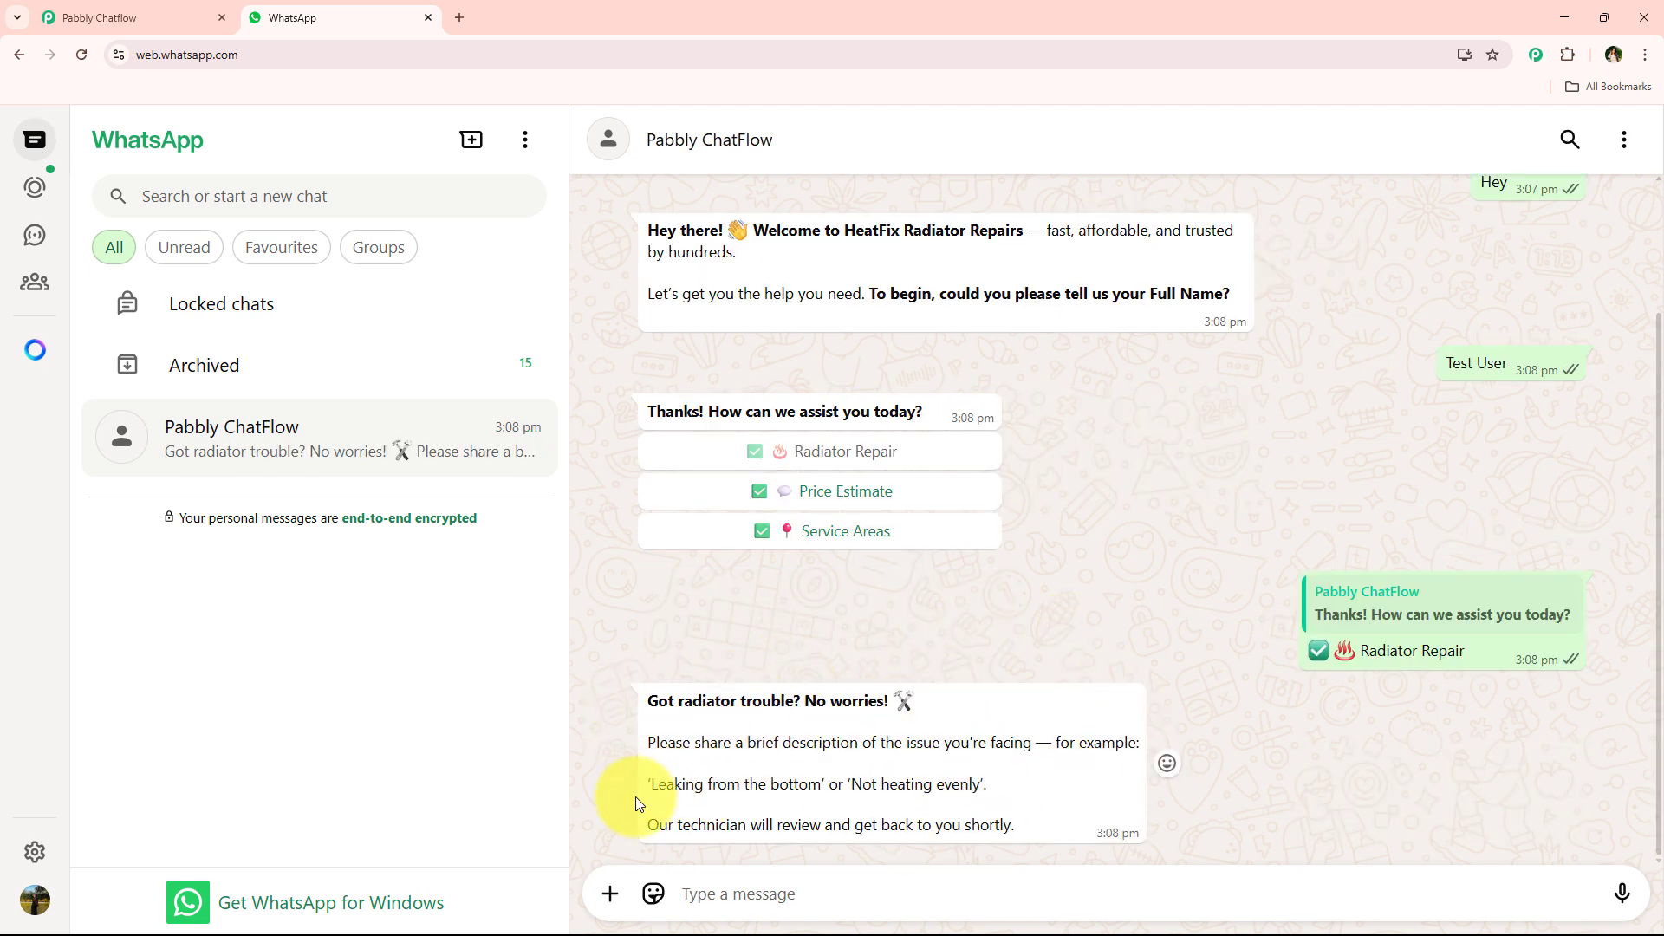
left_click_drag(851, 784, 980, 783)
key("ctrl+c")
left_click(933, 739)
left_click(799, 897)
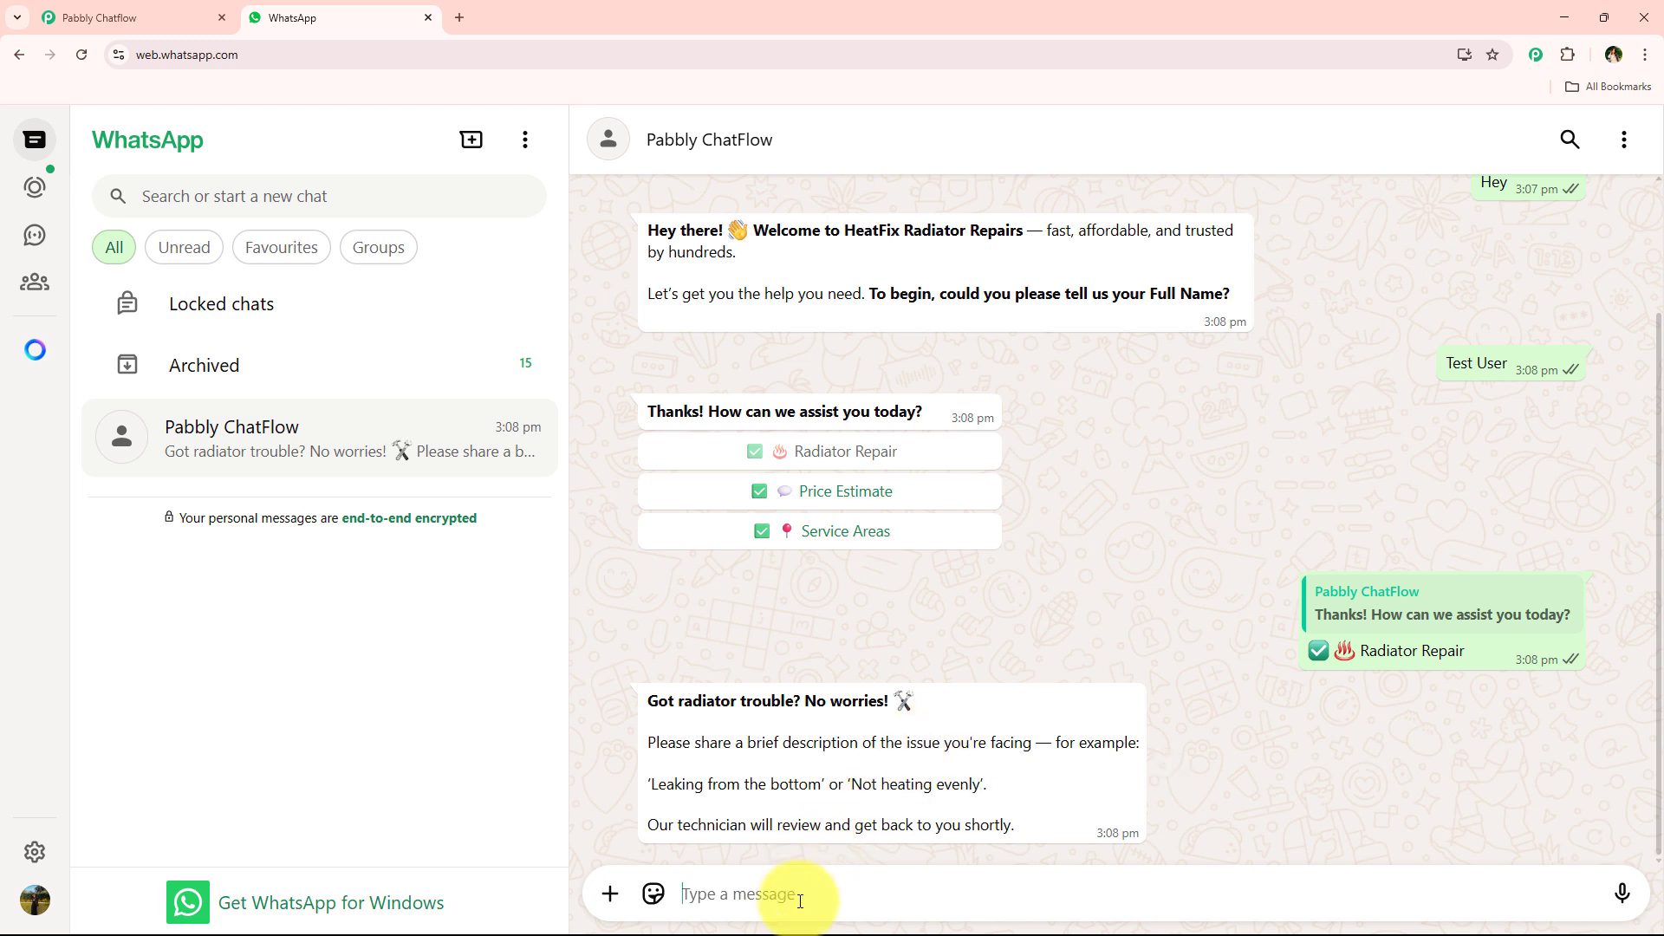
key("ctrl+v")
key("Return")
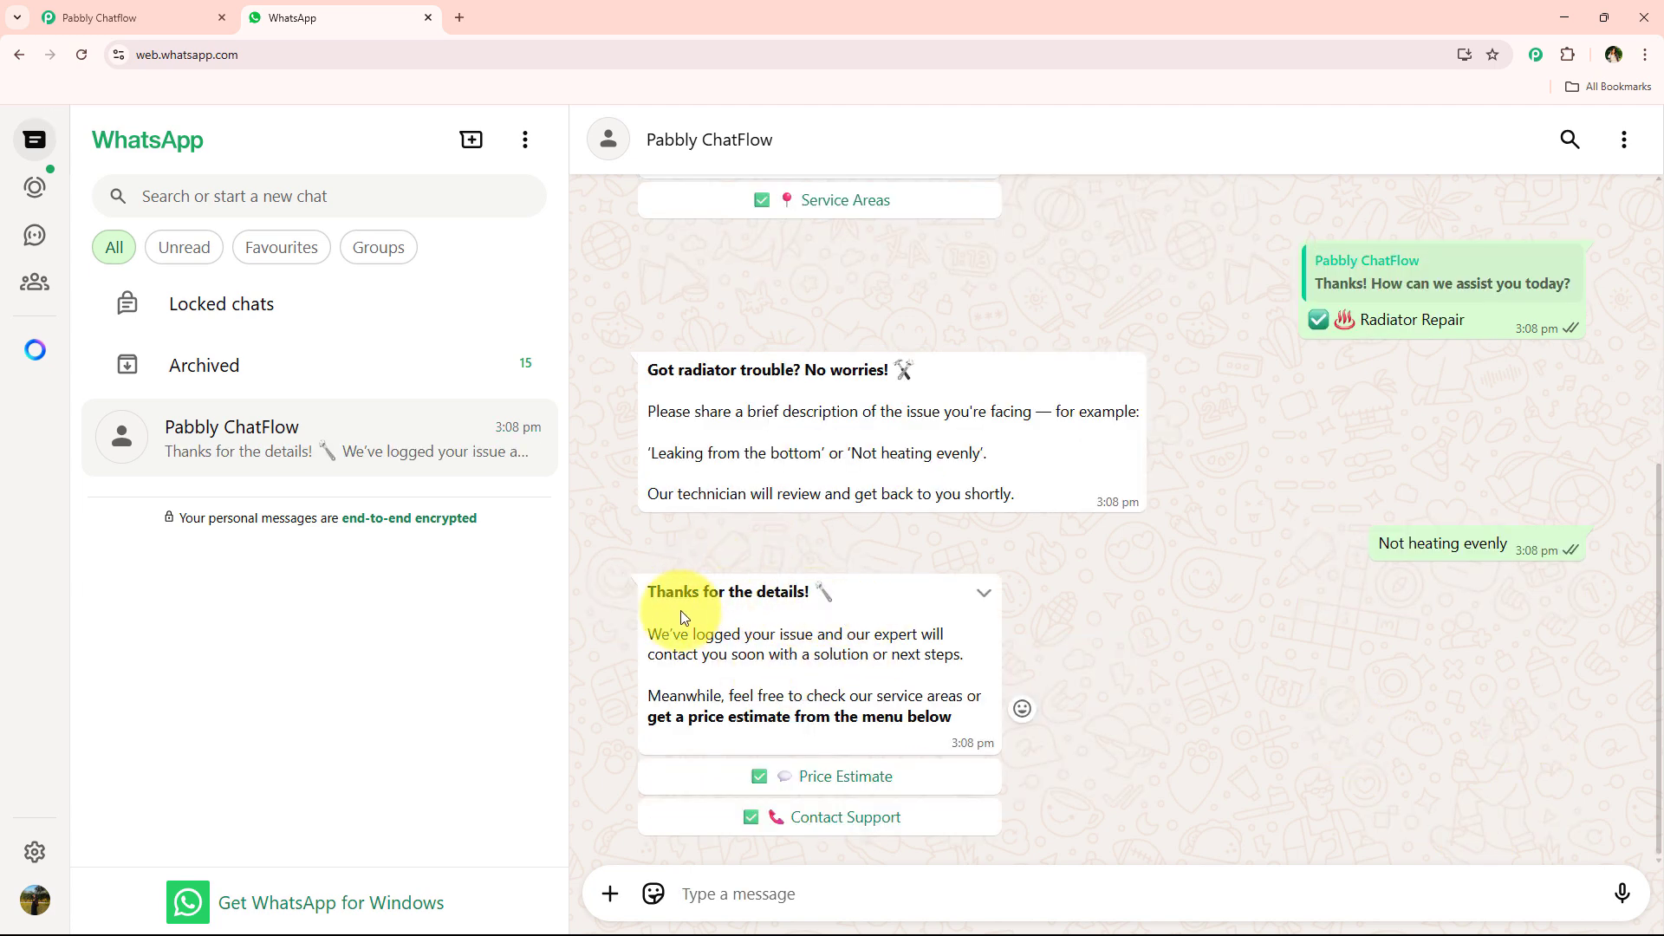
- Choose the Price Estimate option under the chatbot's "Thanks for the details!" message
left_click_drag(648, 636, 595, 653)
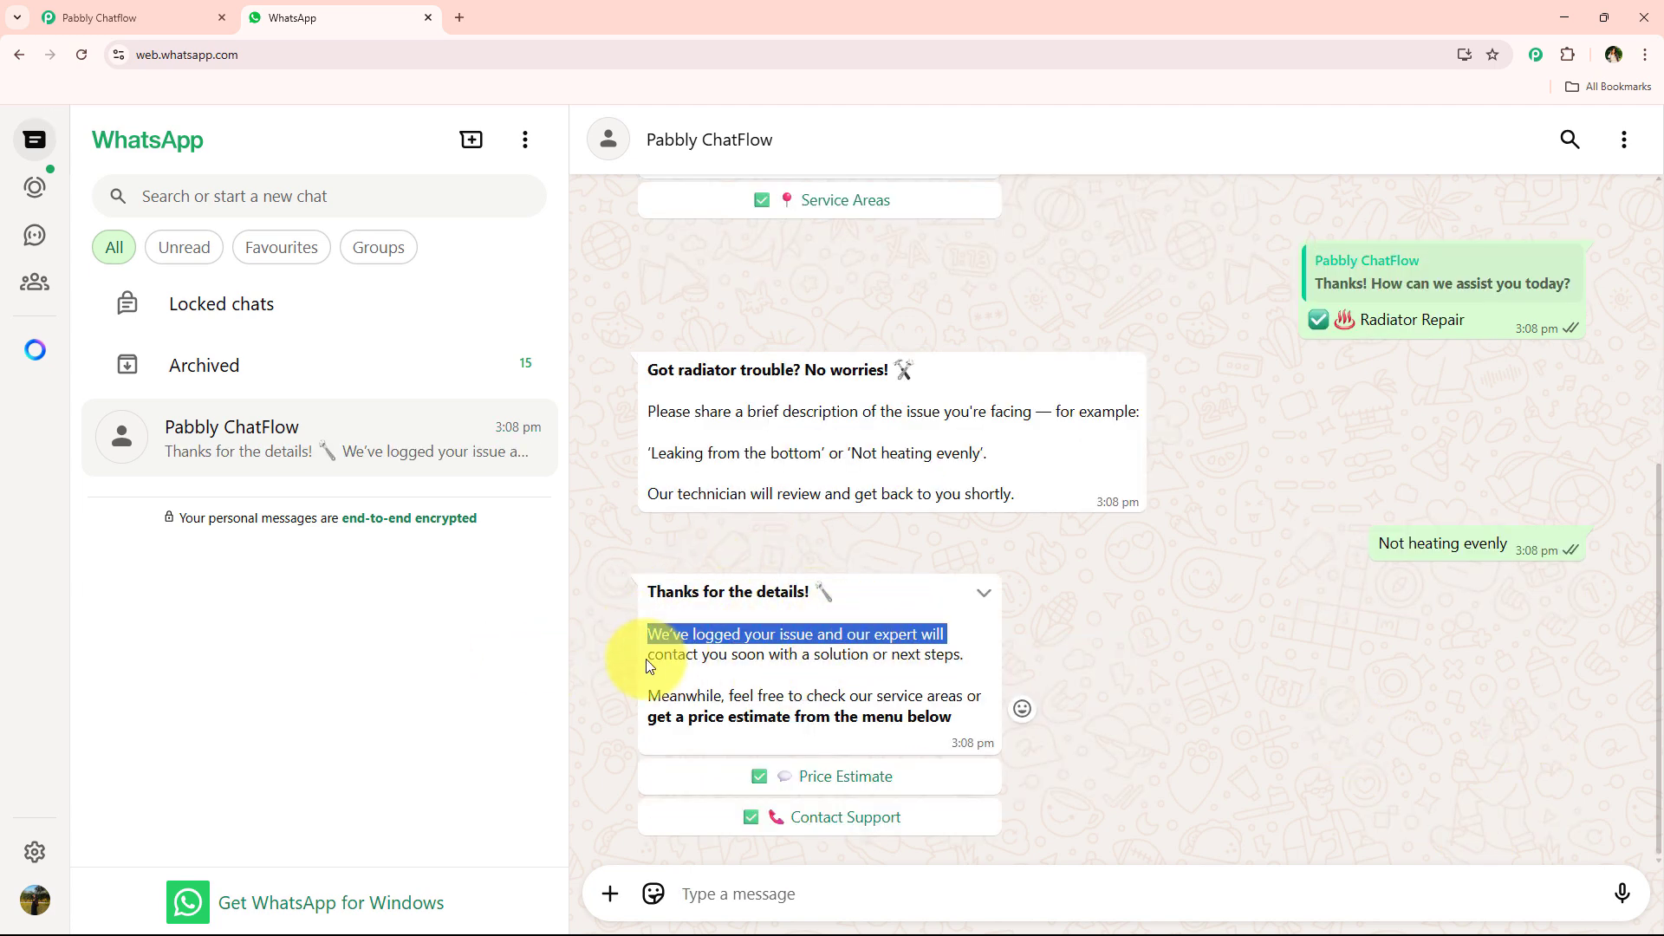
left_click(823, 657)
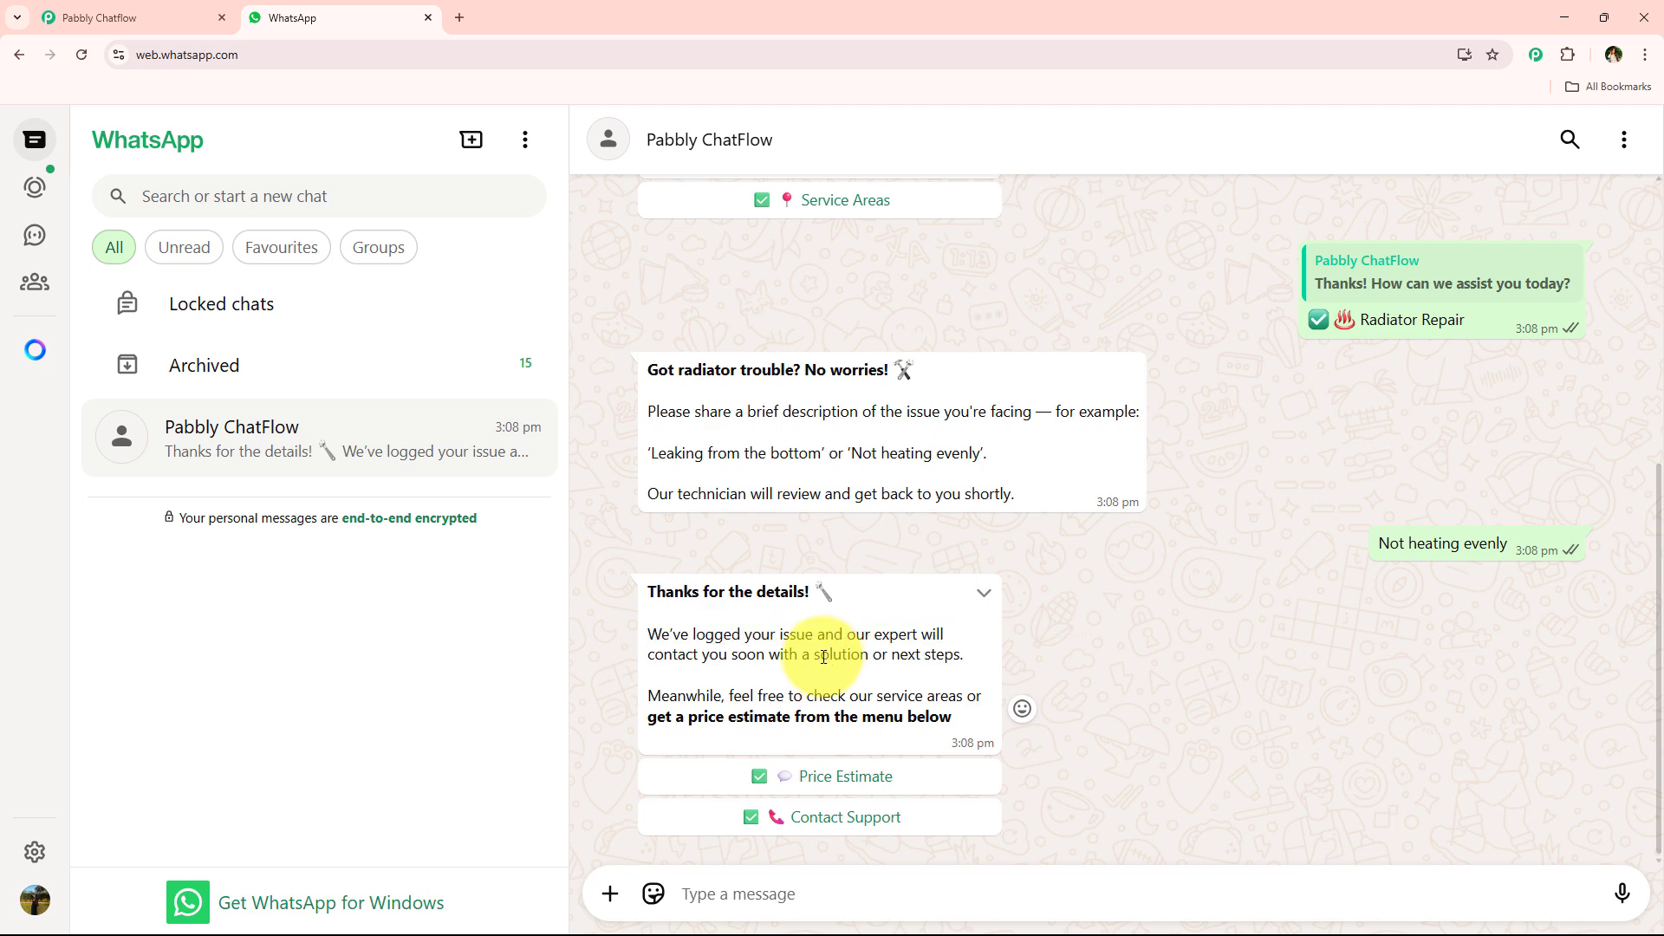
left_click(858, 774)
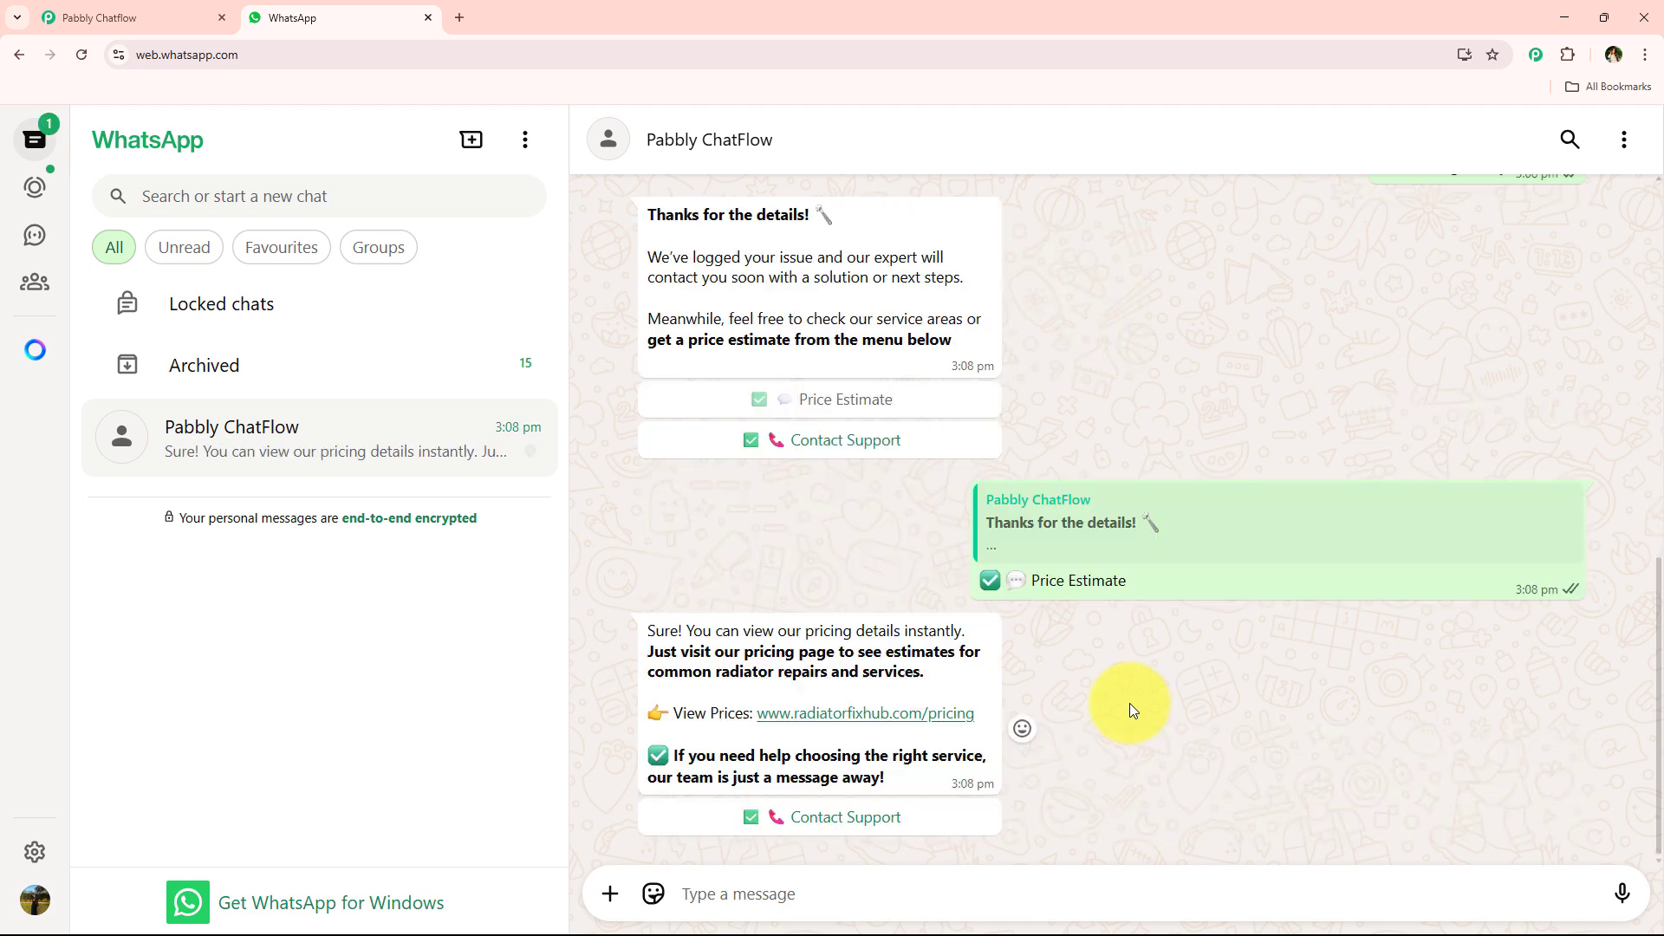
- Choose Service Areas from the earlier assistance options, and request Contact Support from the service areas reply
scroll(1122, 714, "up", 8)
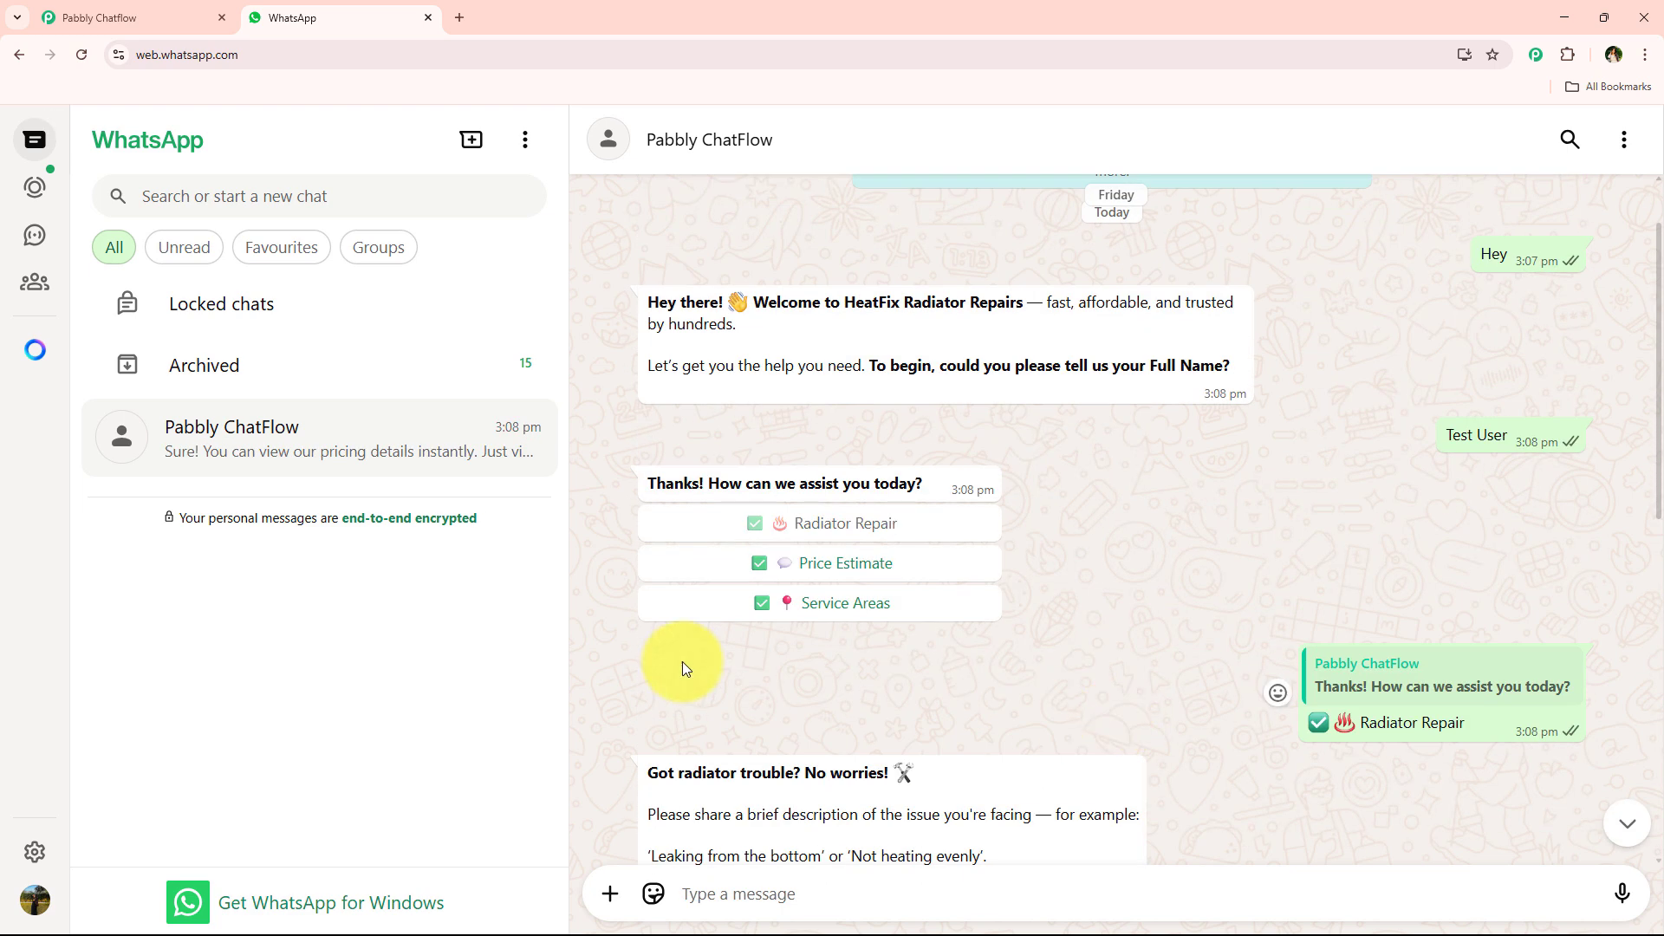
left_click(885, 620)
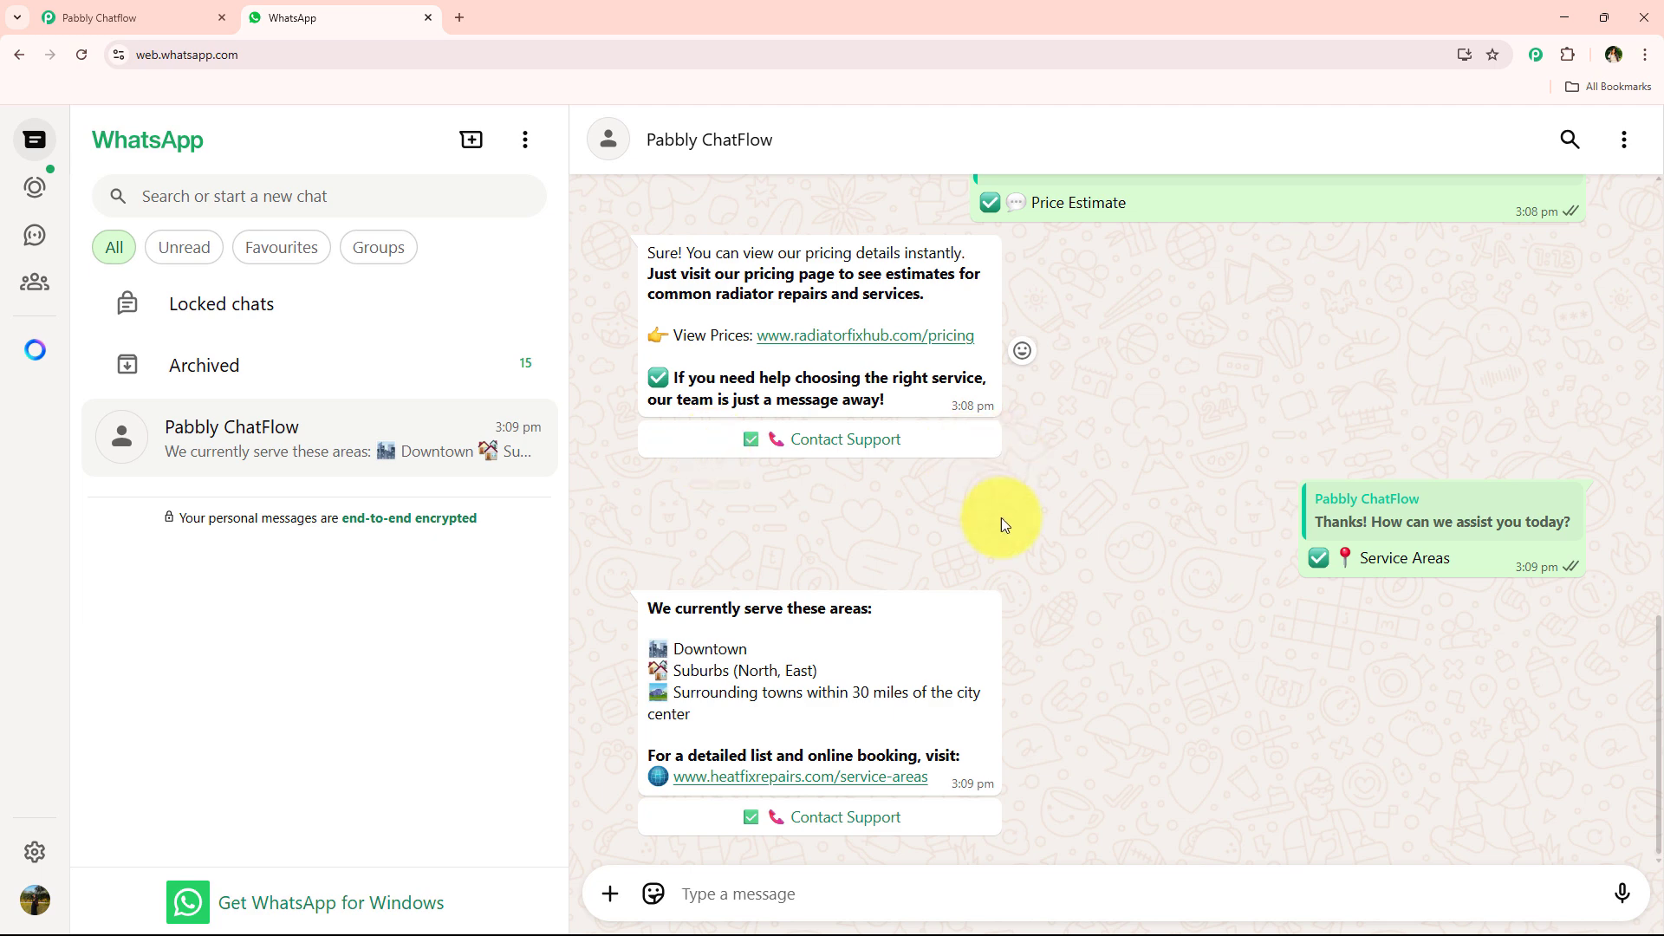
left_click(895, 824)
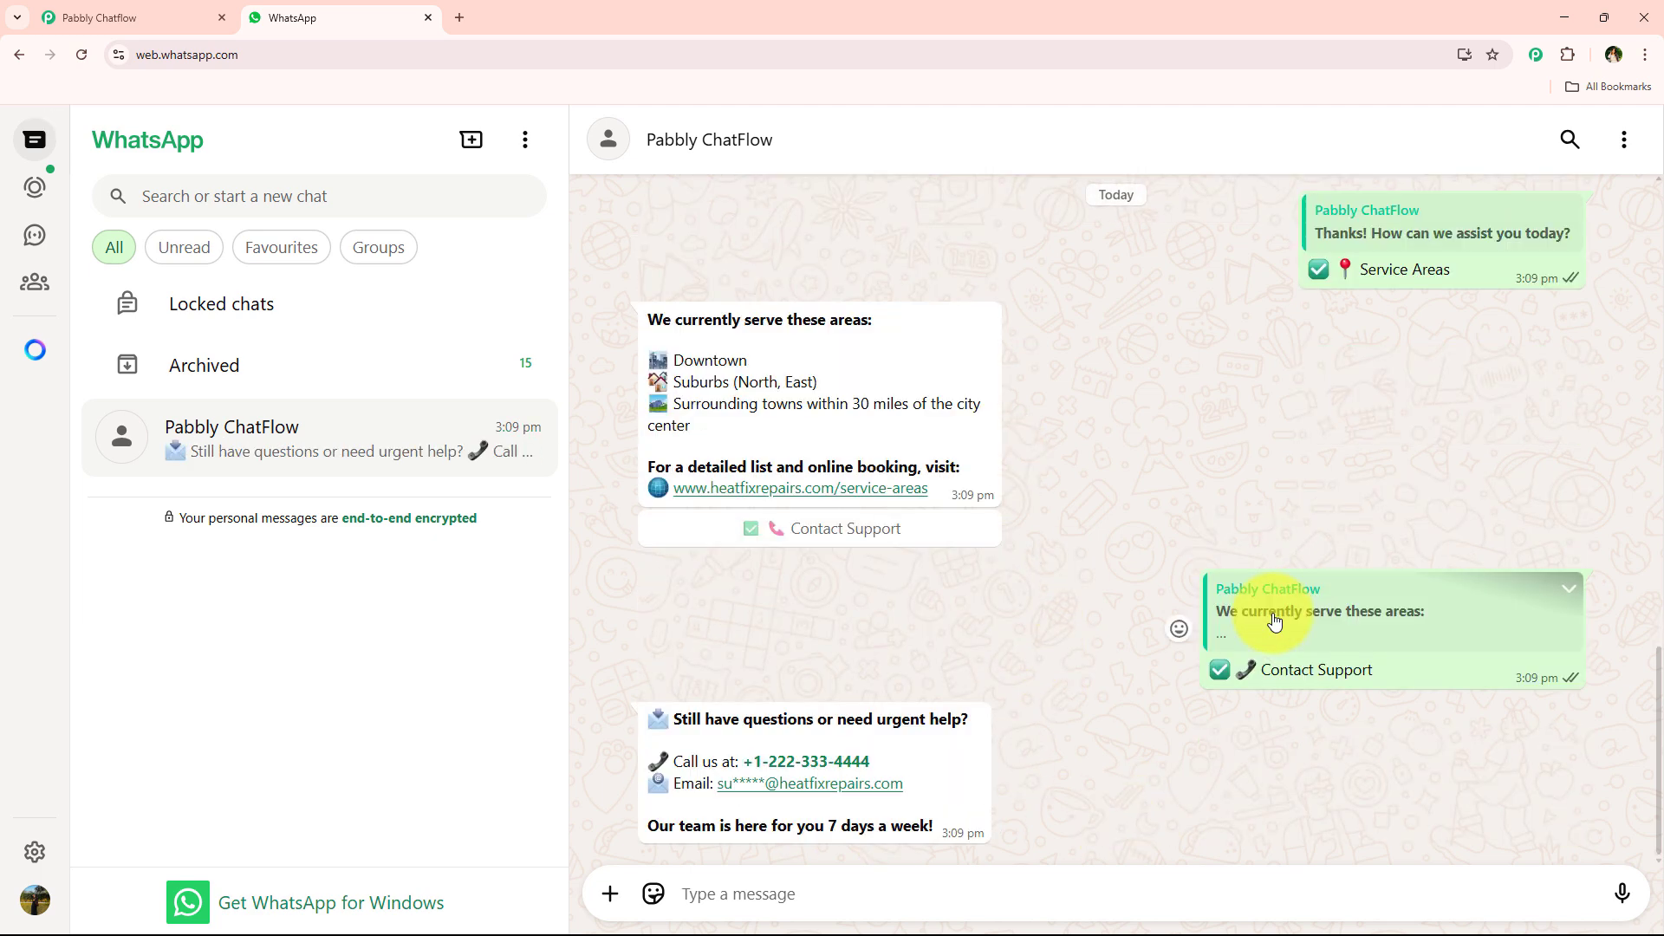
- Review the whole chatbot conversation, from the welcome message through the repair, pricing, service area and support replies
scroll(1064, 728, "up", 7)
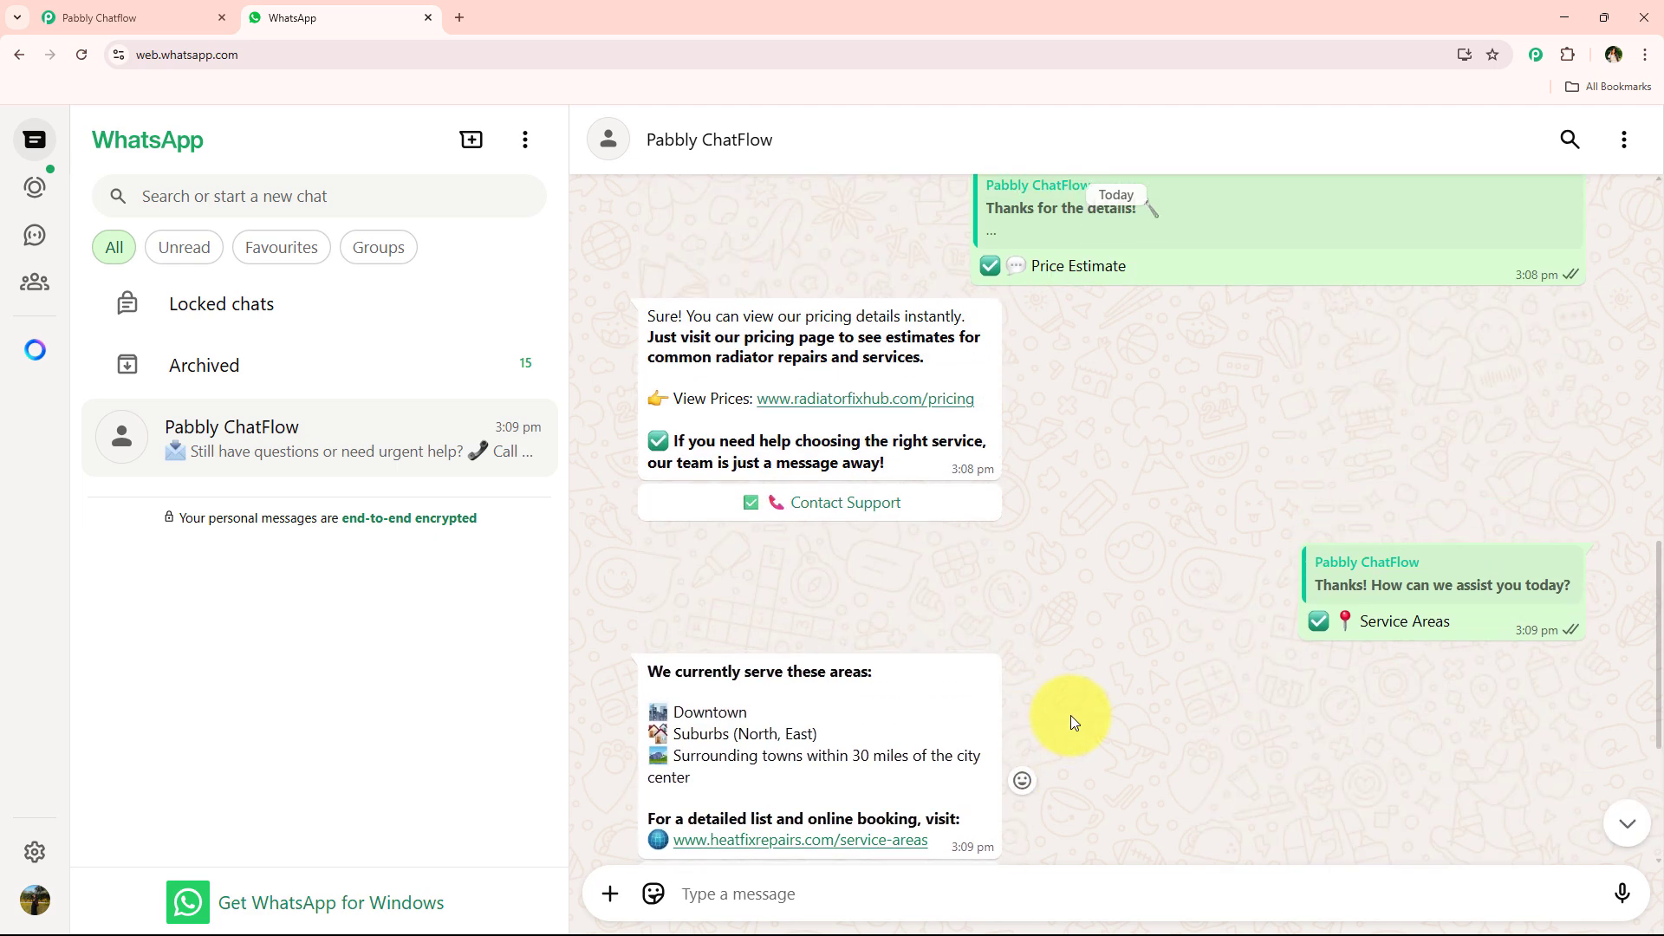
scroll(1073, 715, "up", 10)
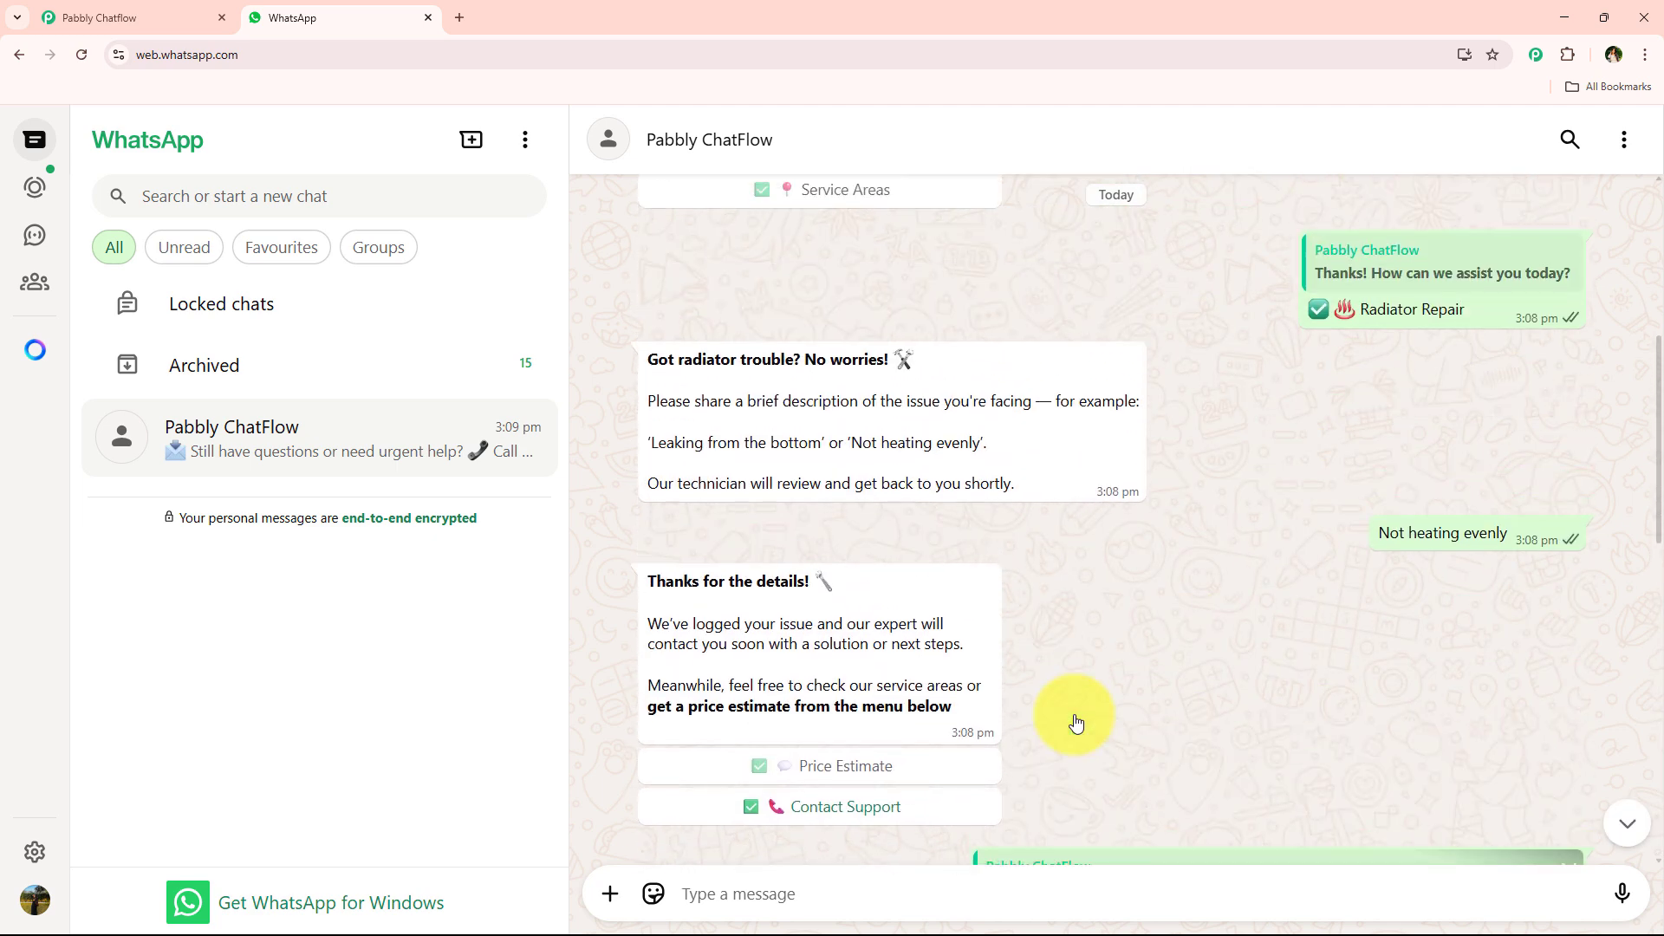
scroll(598, 426, "down", 8)
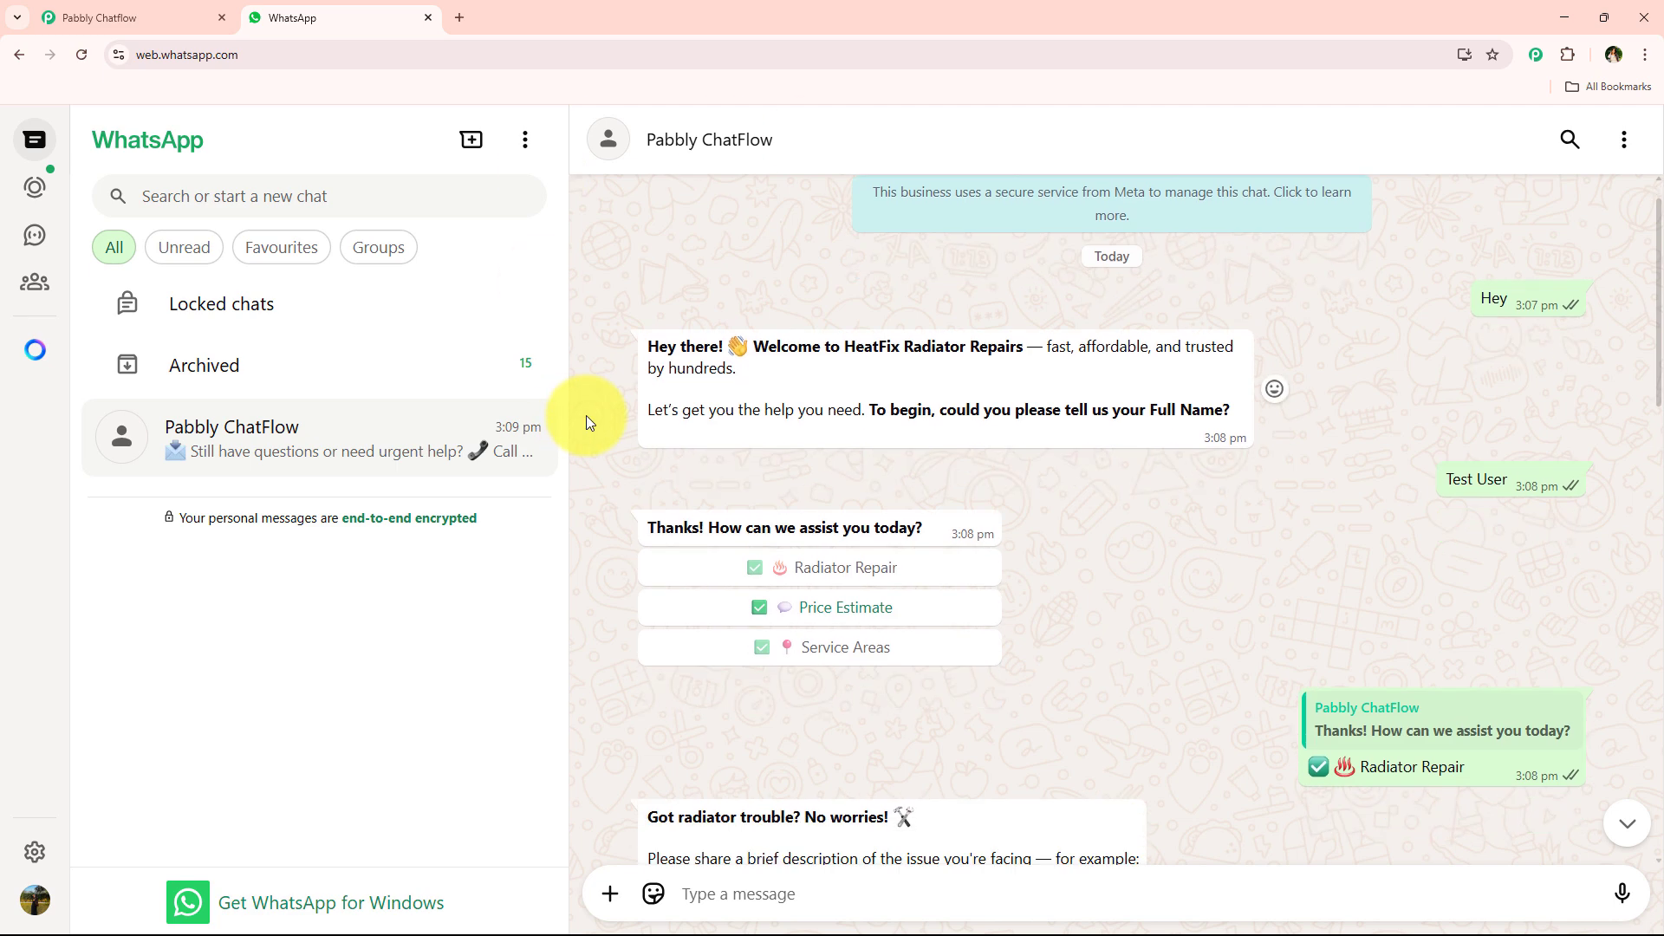
scroll(611, 446, "down", 5)
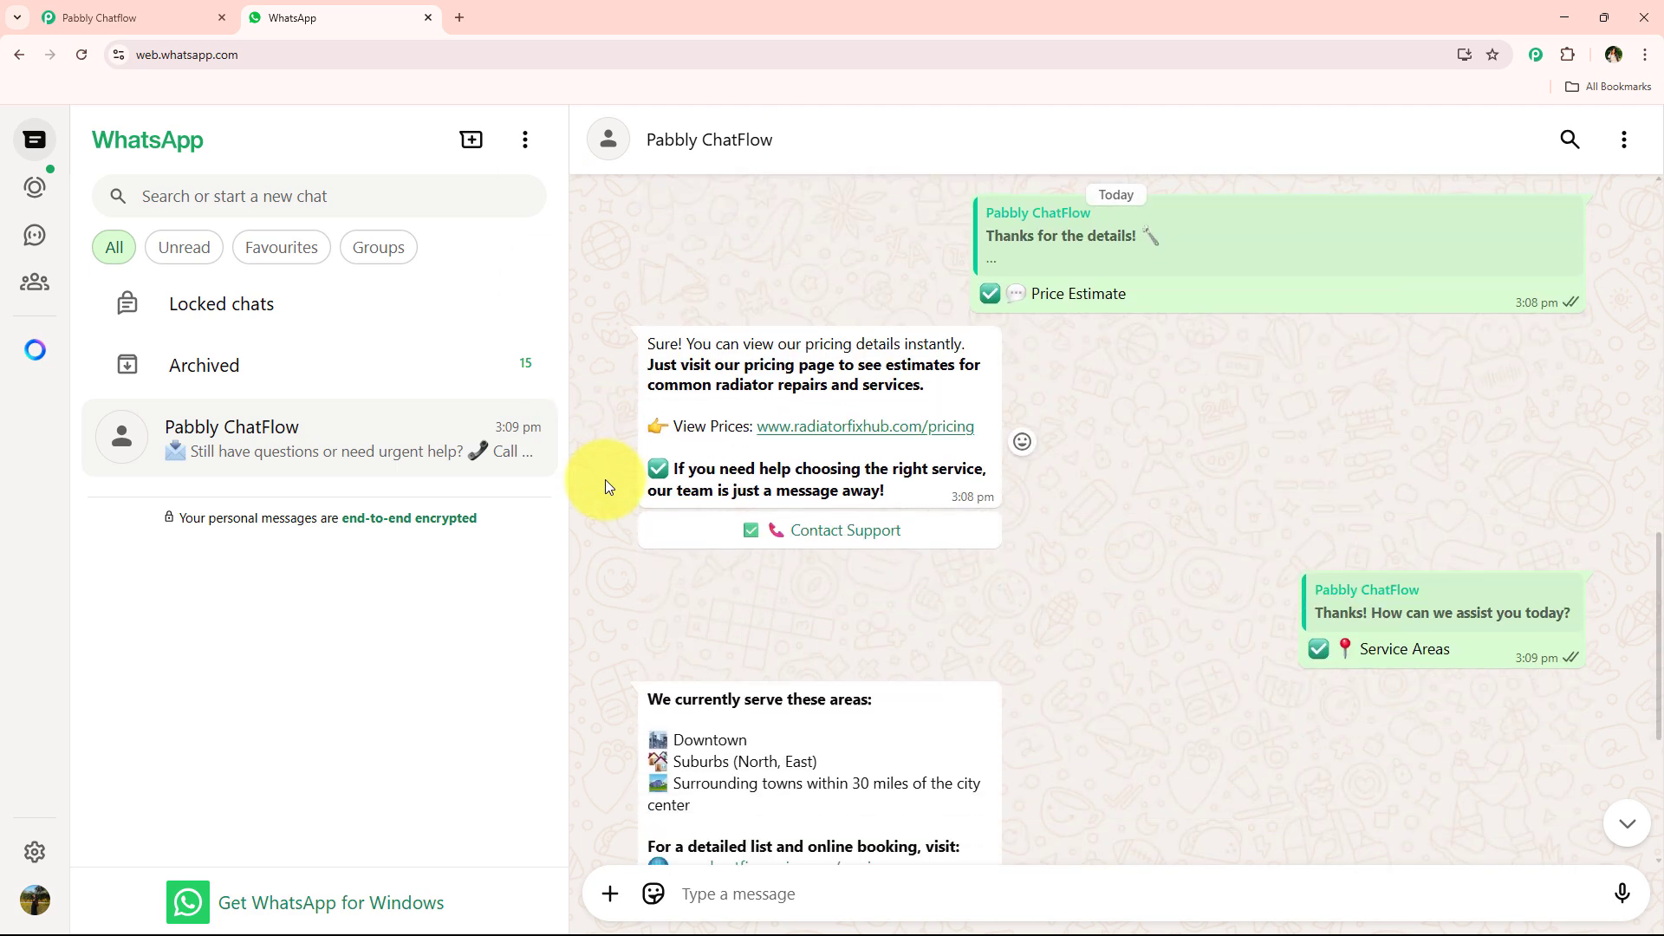
scroll(605, 480, "up", 3)
scroll(602, 482, "up", 4)
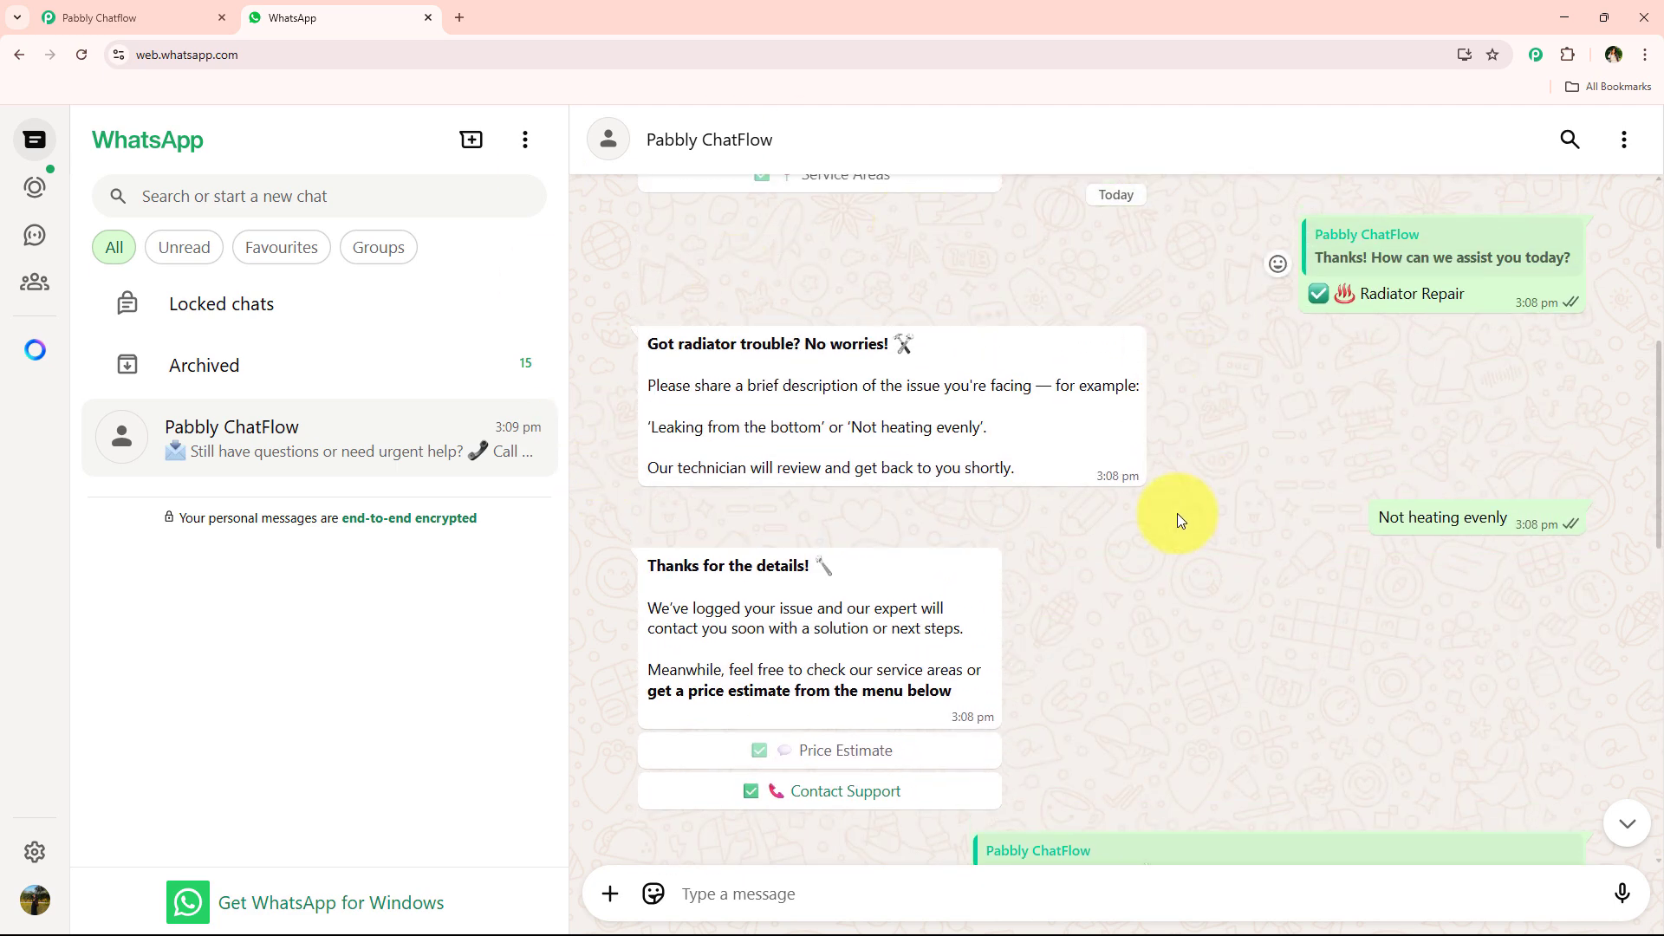
left_click_drag(756, 397, 951, 381)
scroll(962, 401, "up", 5)
scroll(962, 406, "up", 2)
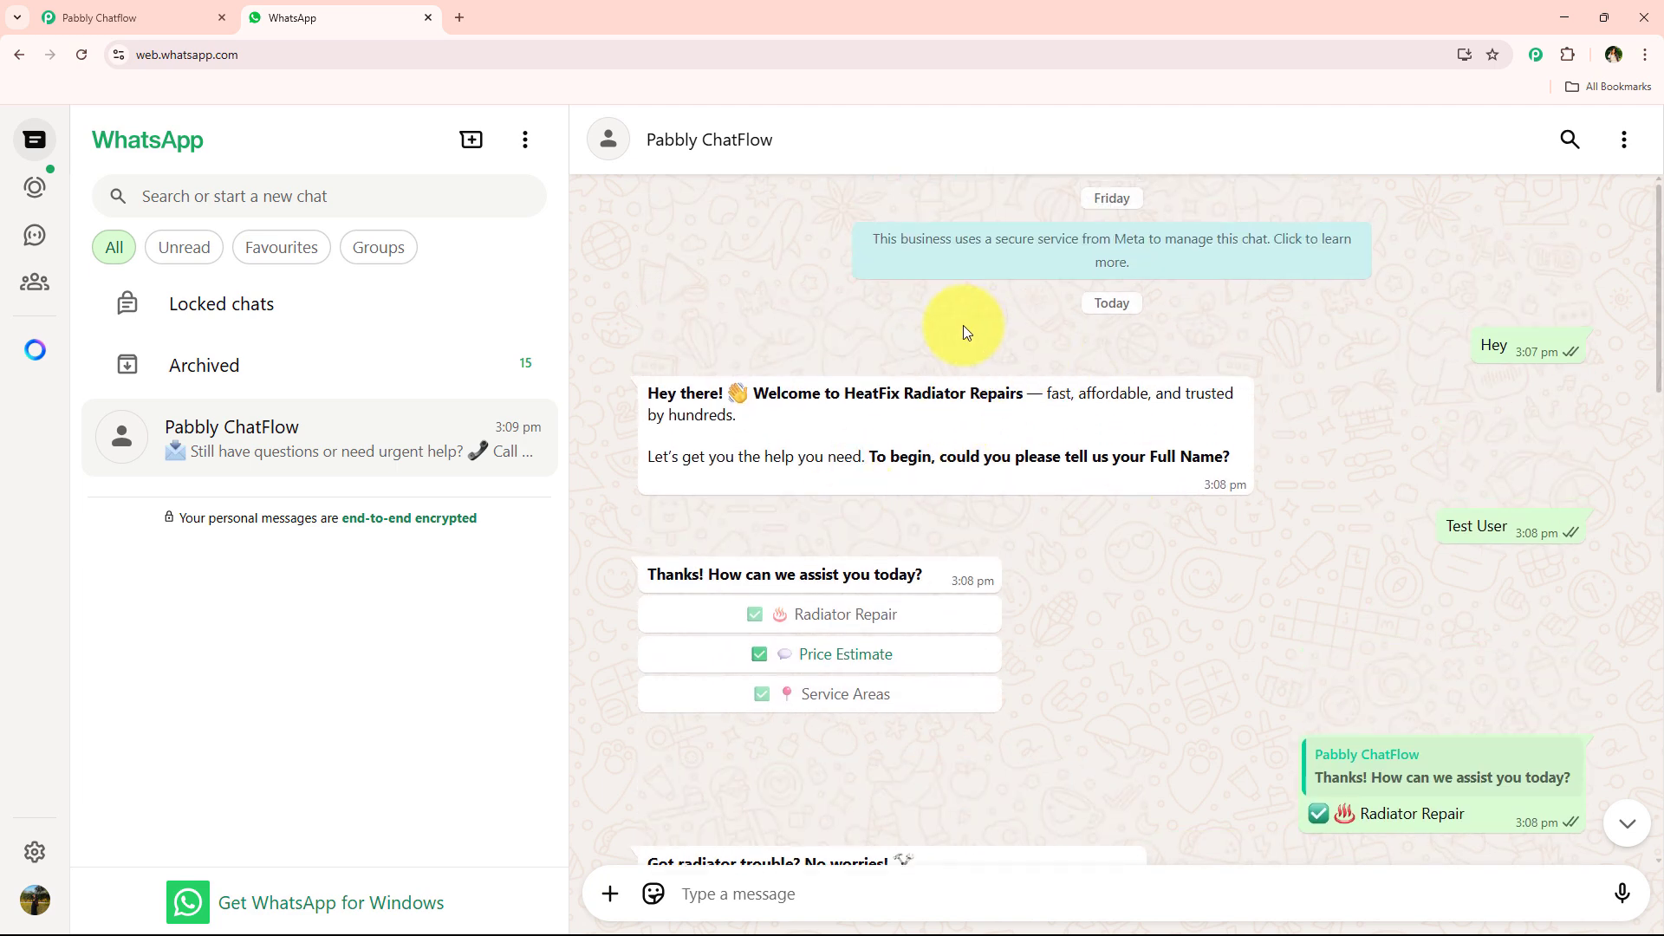
scroll(1016, 635, "down", 12)
scroll(1015, 633, "up", 10)
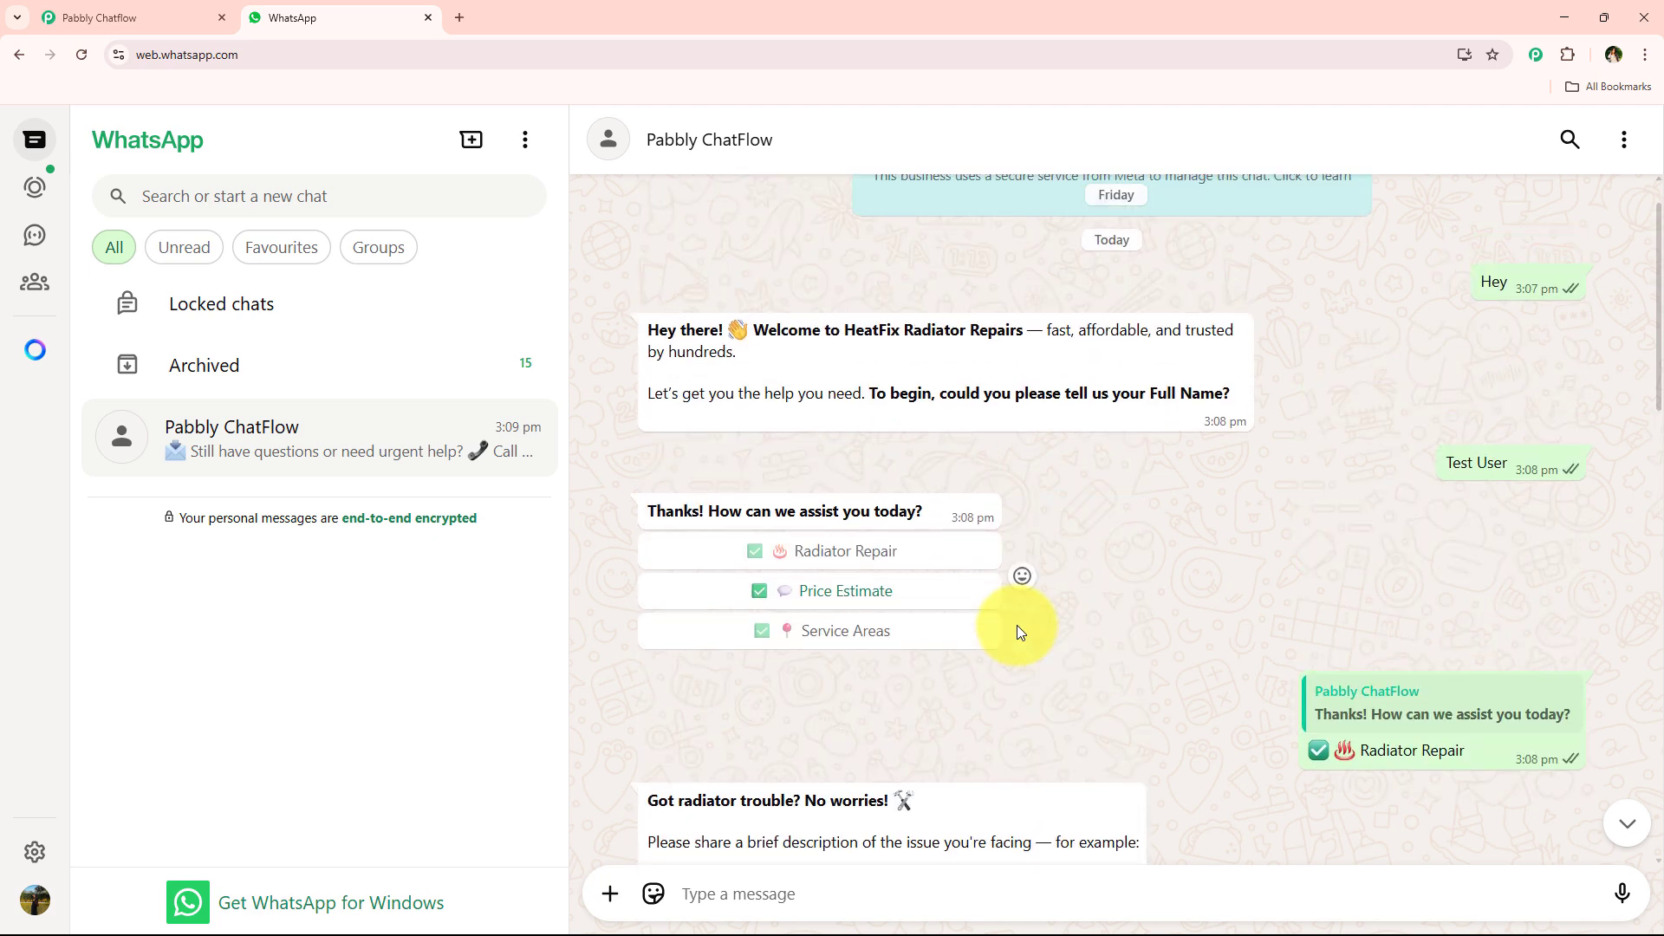
scroll(1023, 617, "down", 4)
scroll(1023, 614, "down", 8)
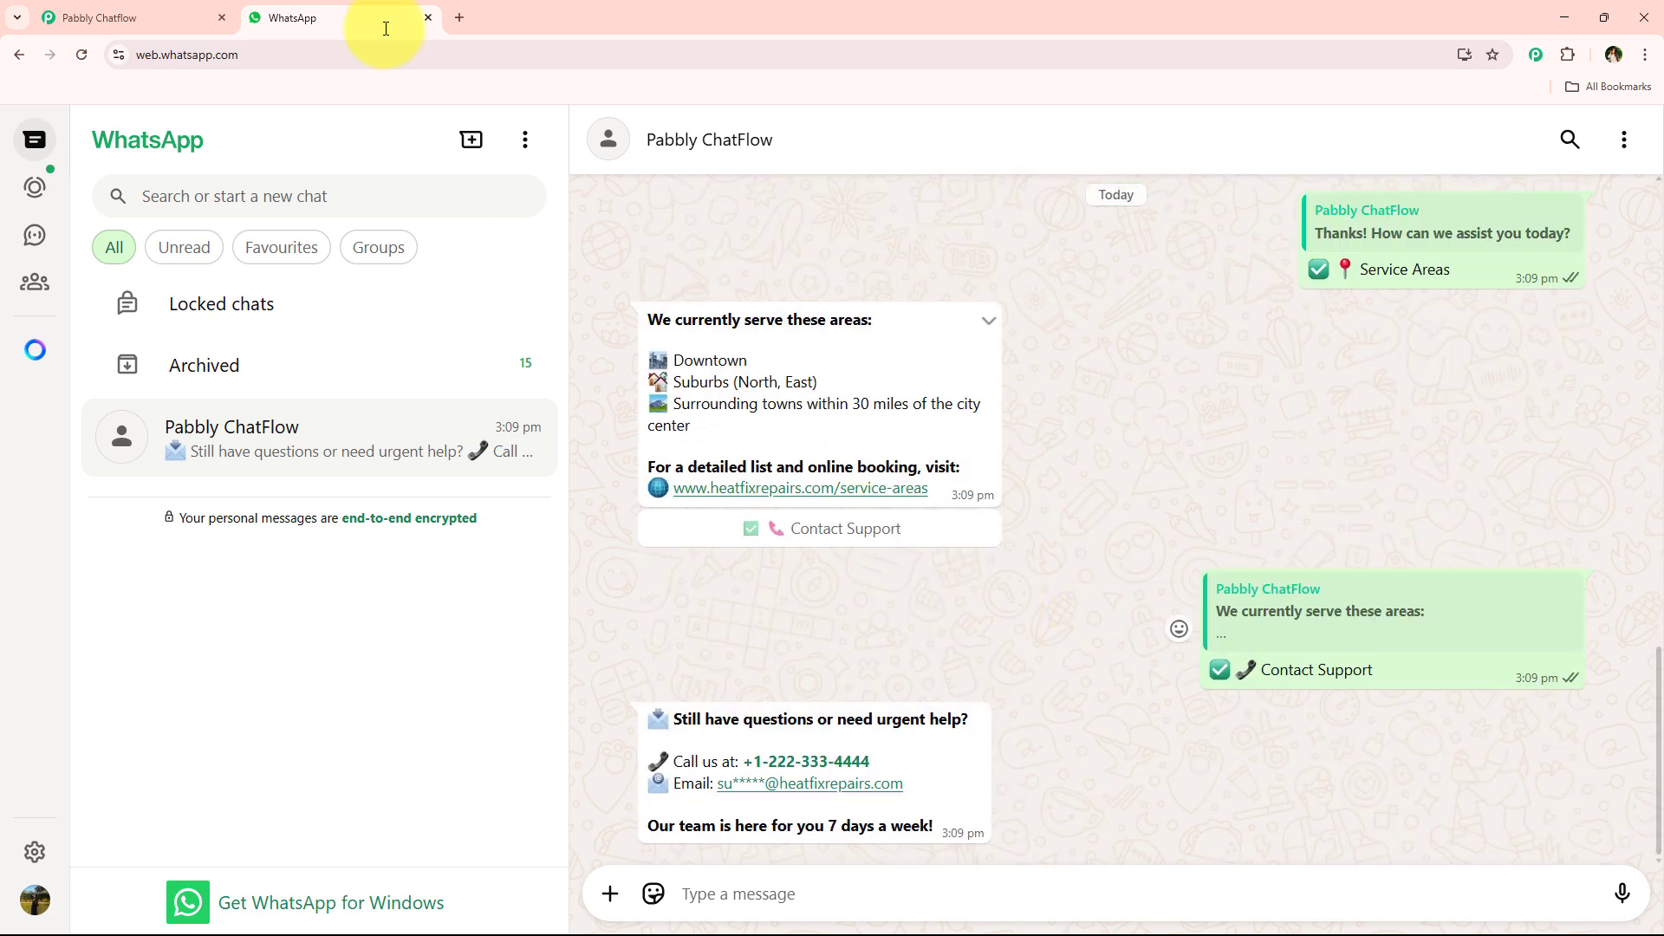
- Return to the WhatsApp Chatbot for Radiator Repair Shop Business flow in Pabbly Chatflow and examine its connected nodes
left_click(92, 19)
triple_click(613, 218)
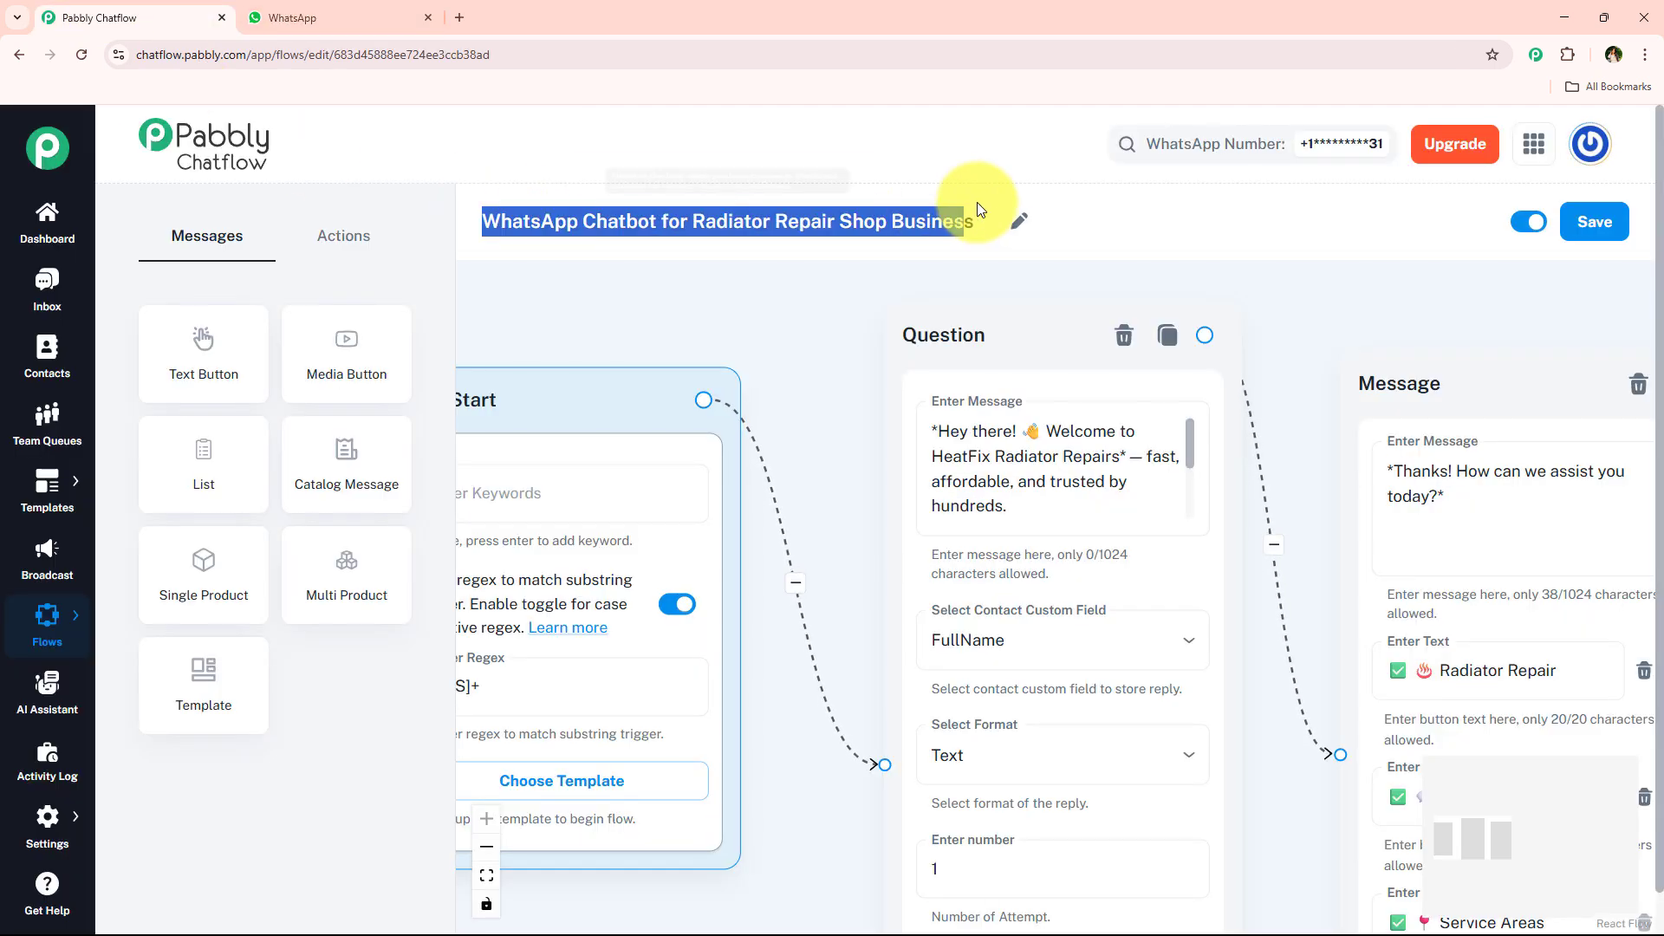
left_click(800, 230)
scroll(780, 360, "down", 3)
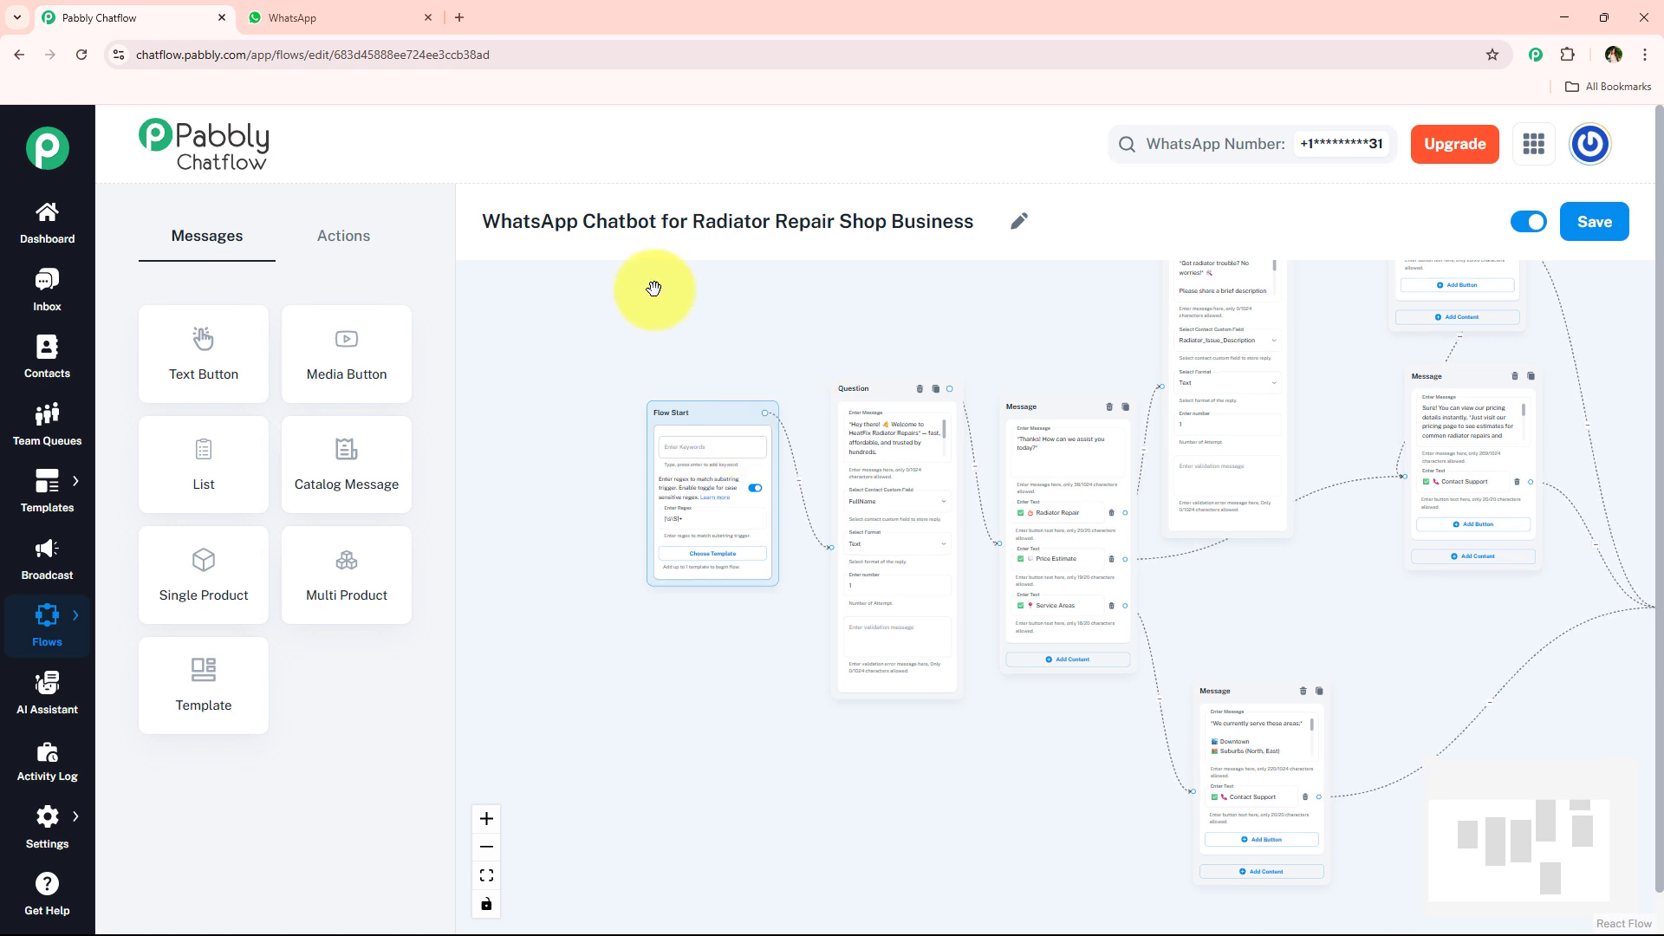
- Open pabbly.com/chatflow in a new browser tab and sign in to the Pabbly account
left_click(460, 17)
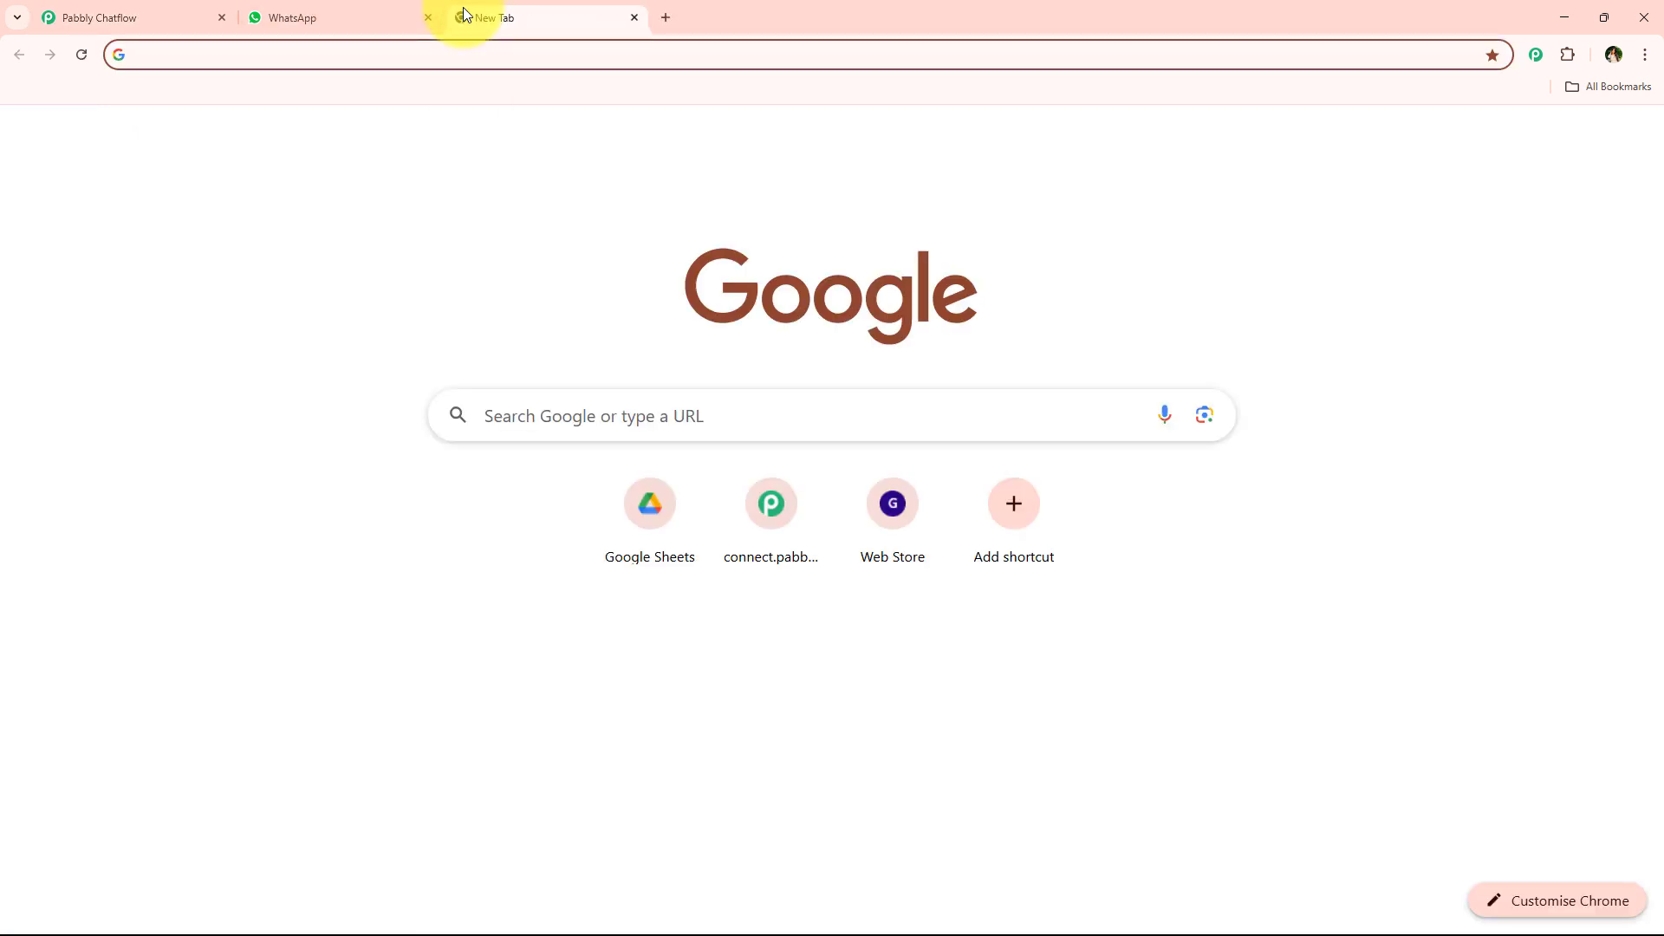
type("pabbl")
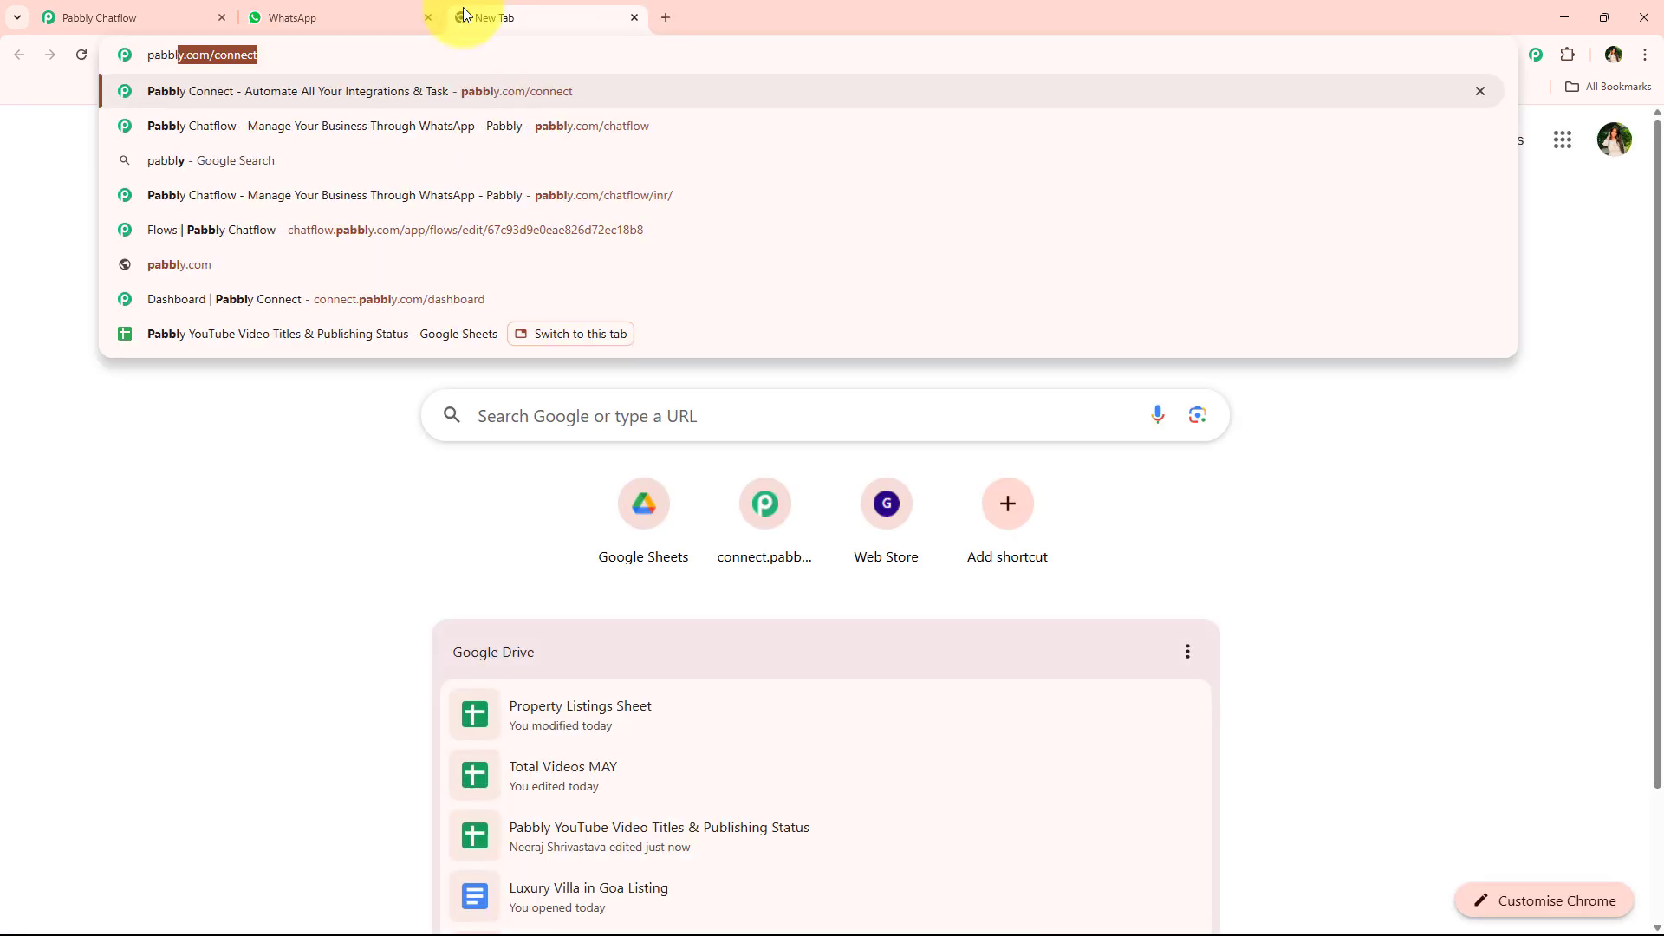
type("y.co")
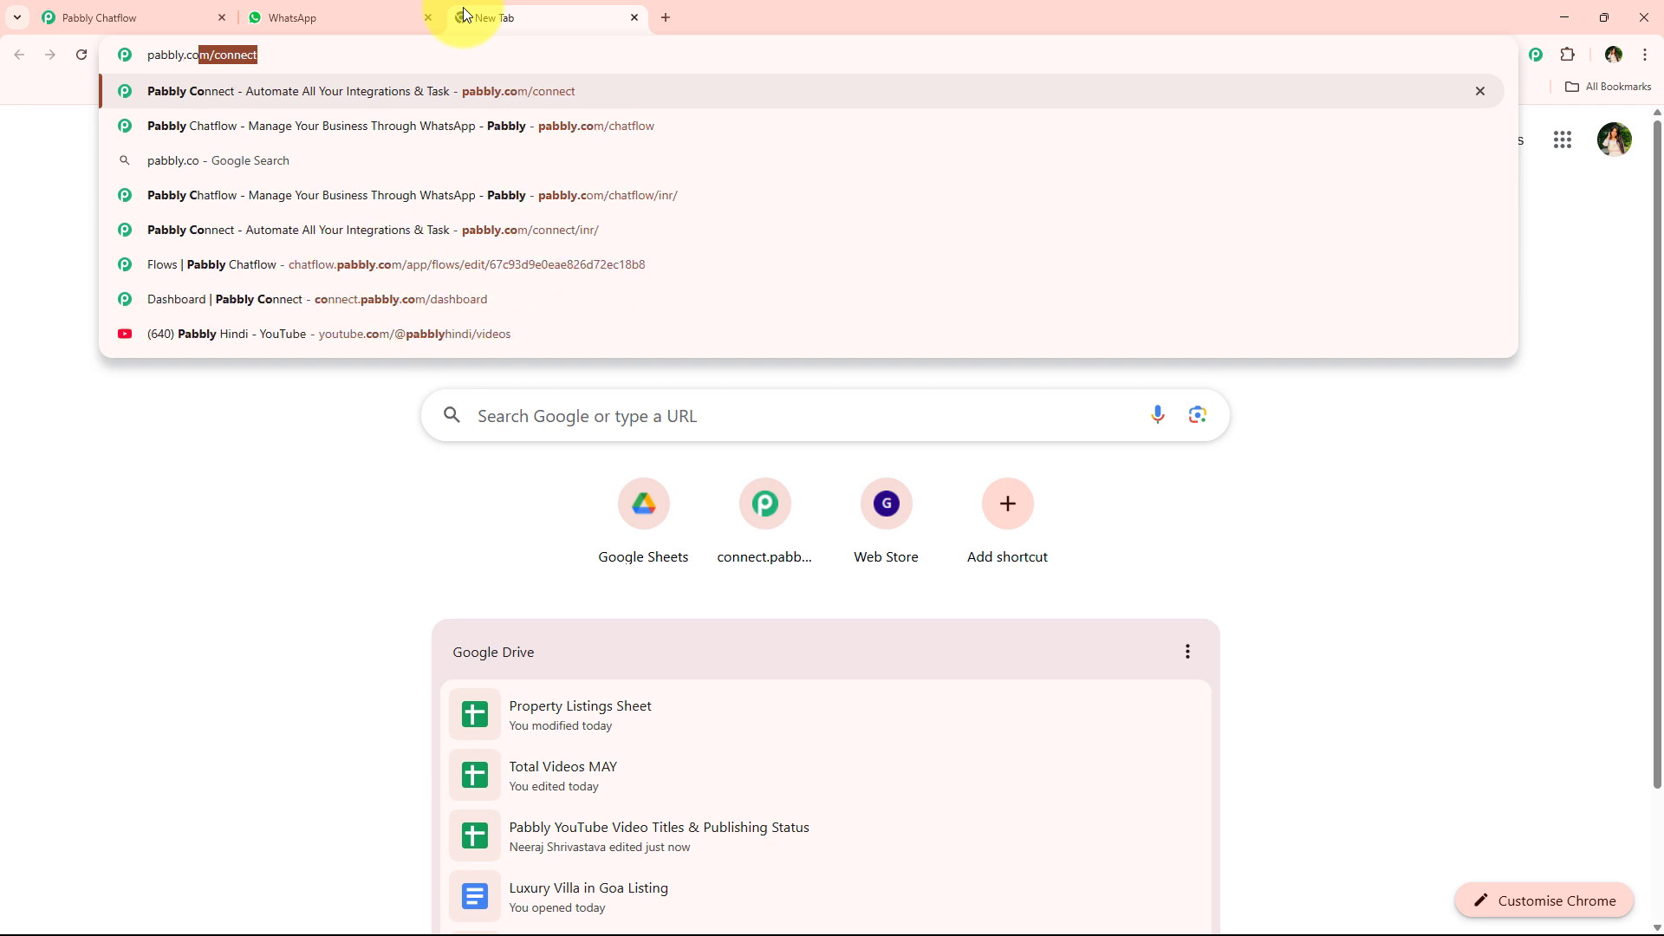
type("m/chat")
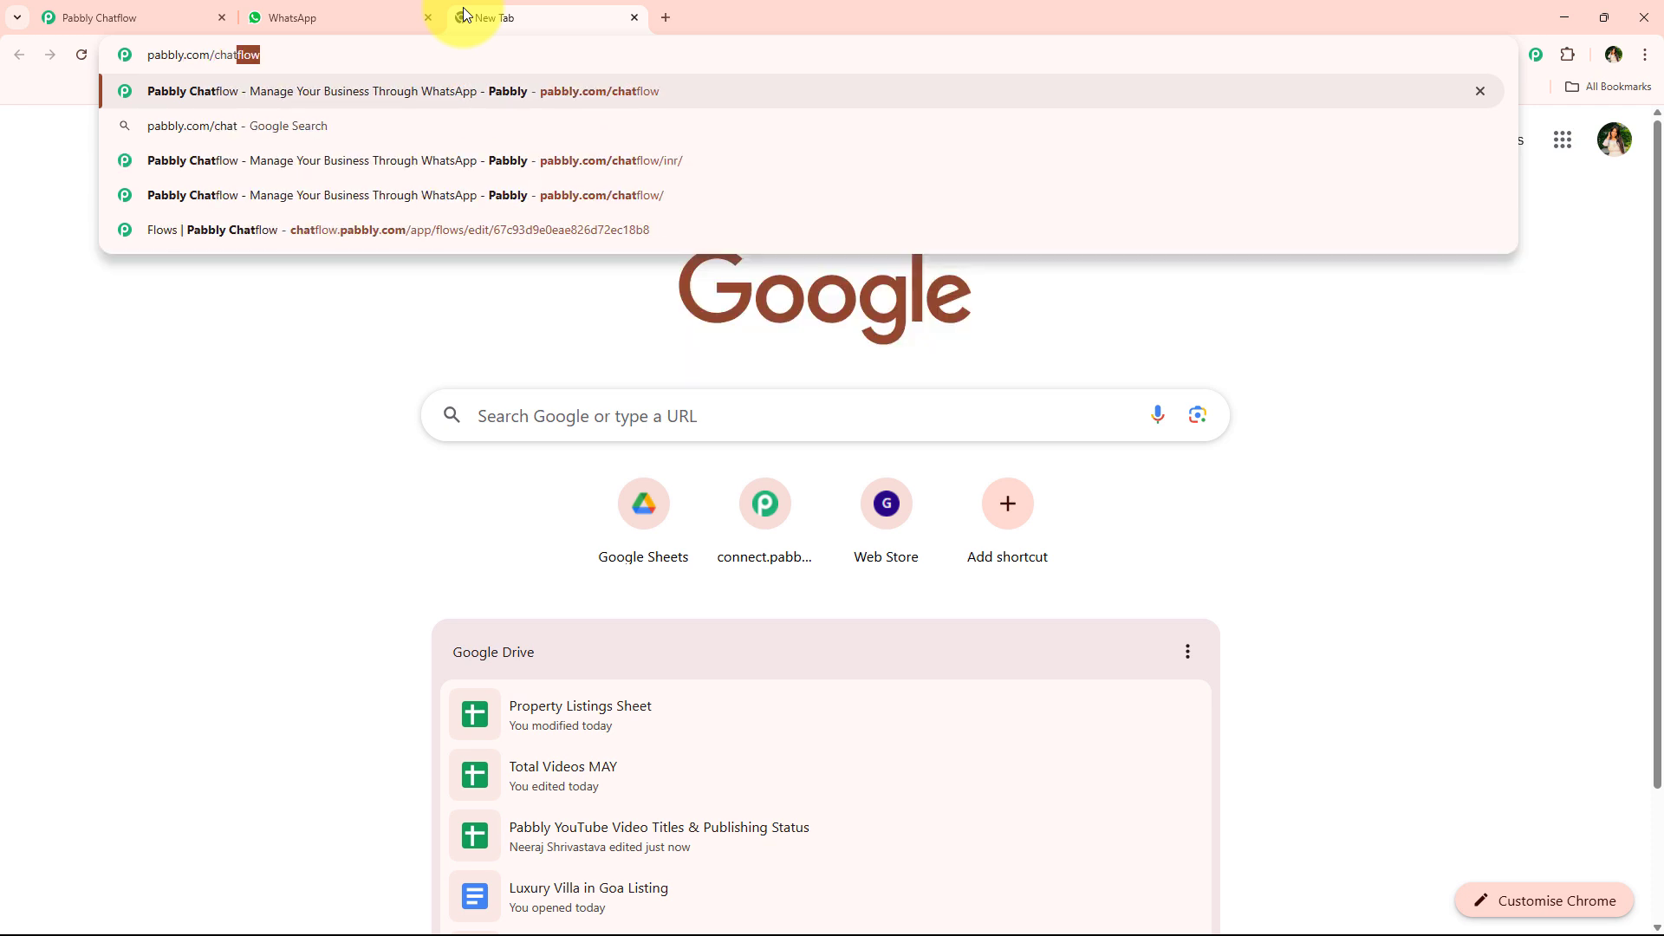
key("Return")
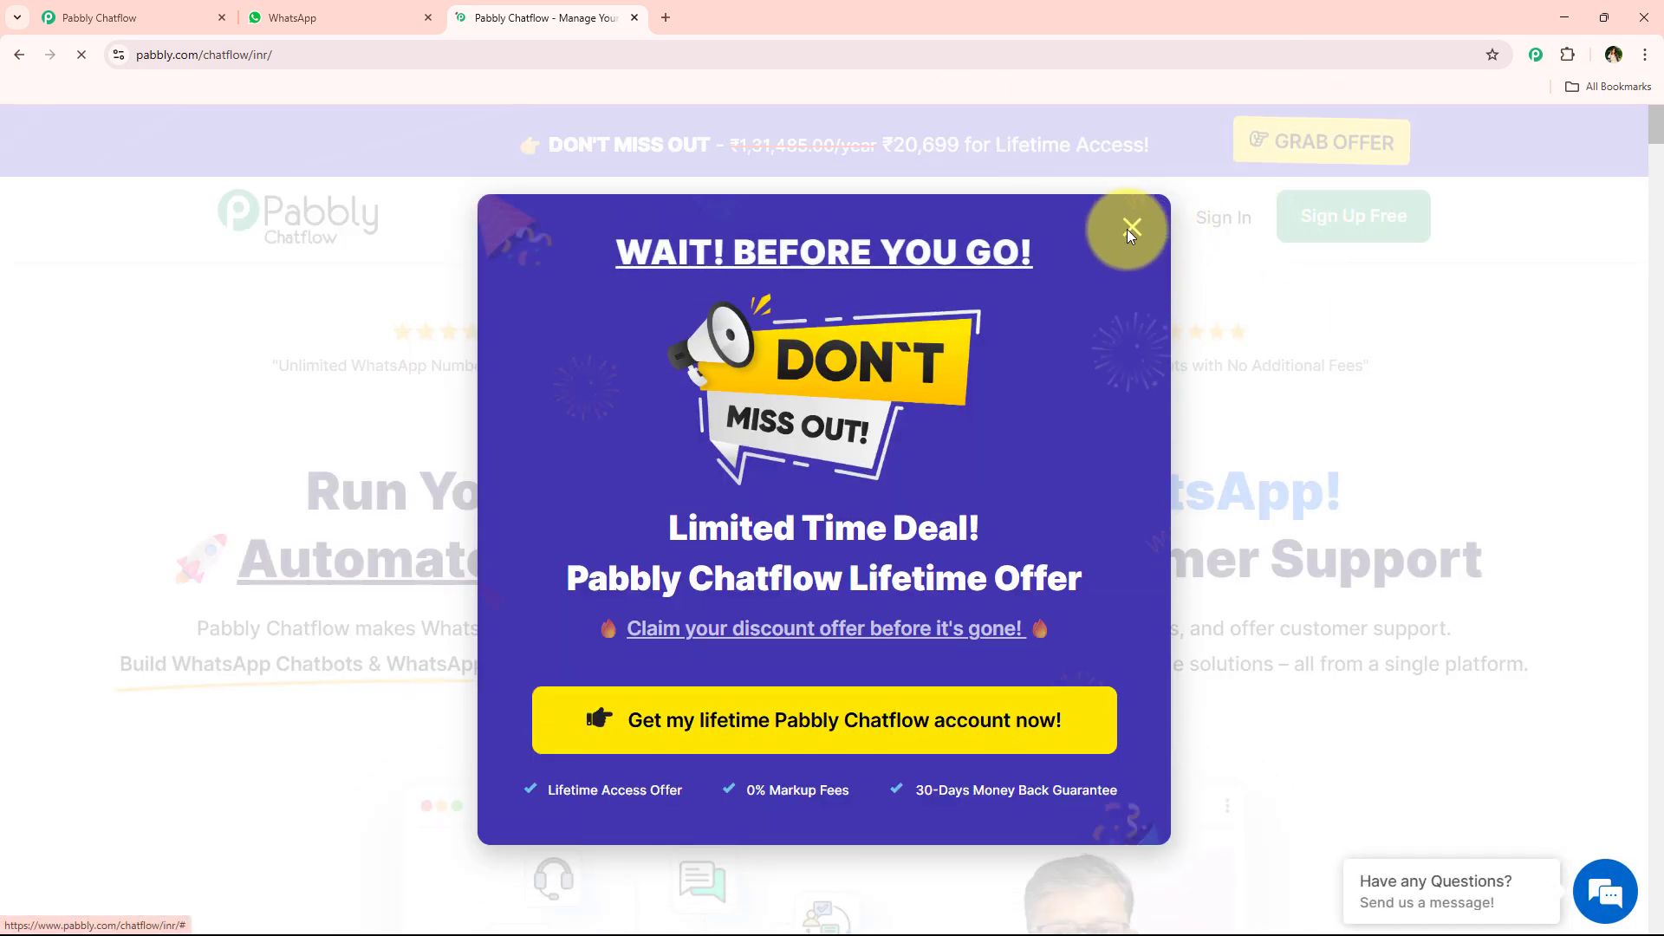
left_click(1132, 228)
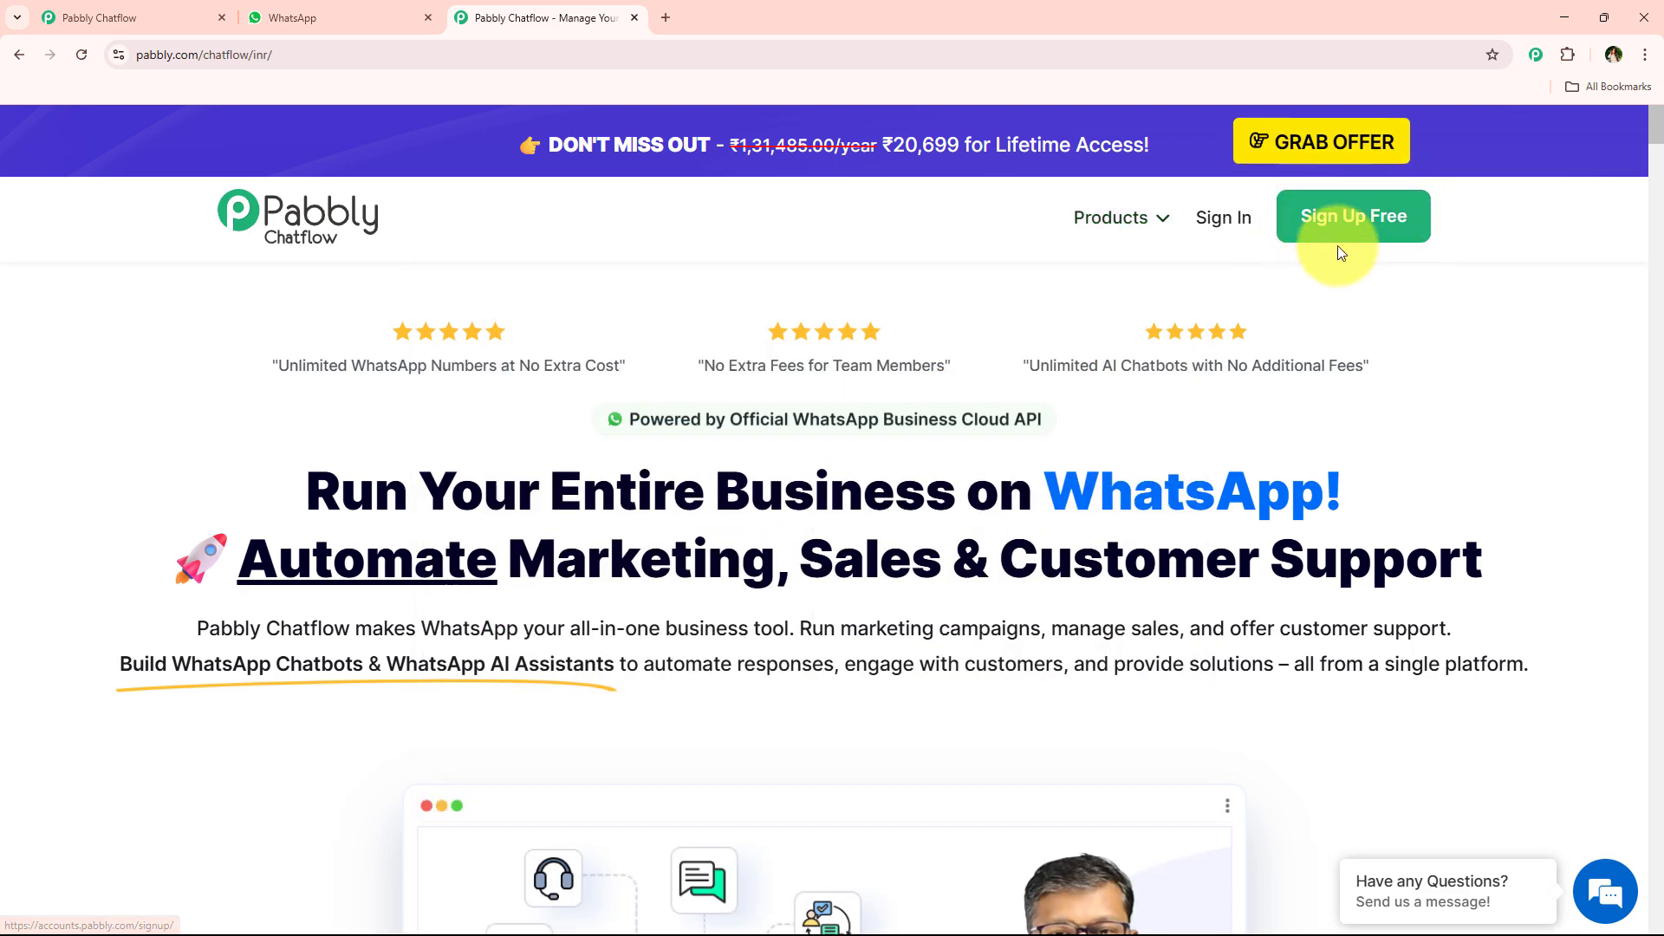
left_click(1223, 218)
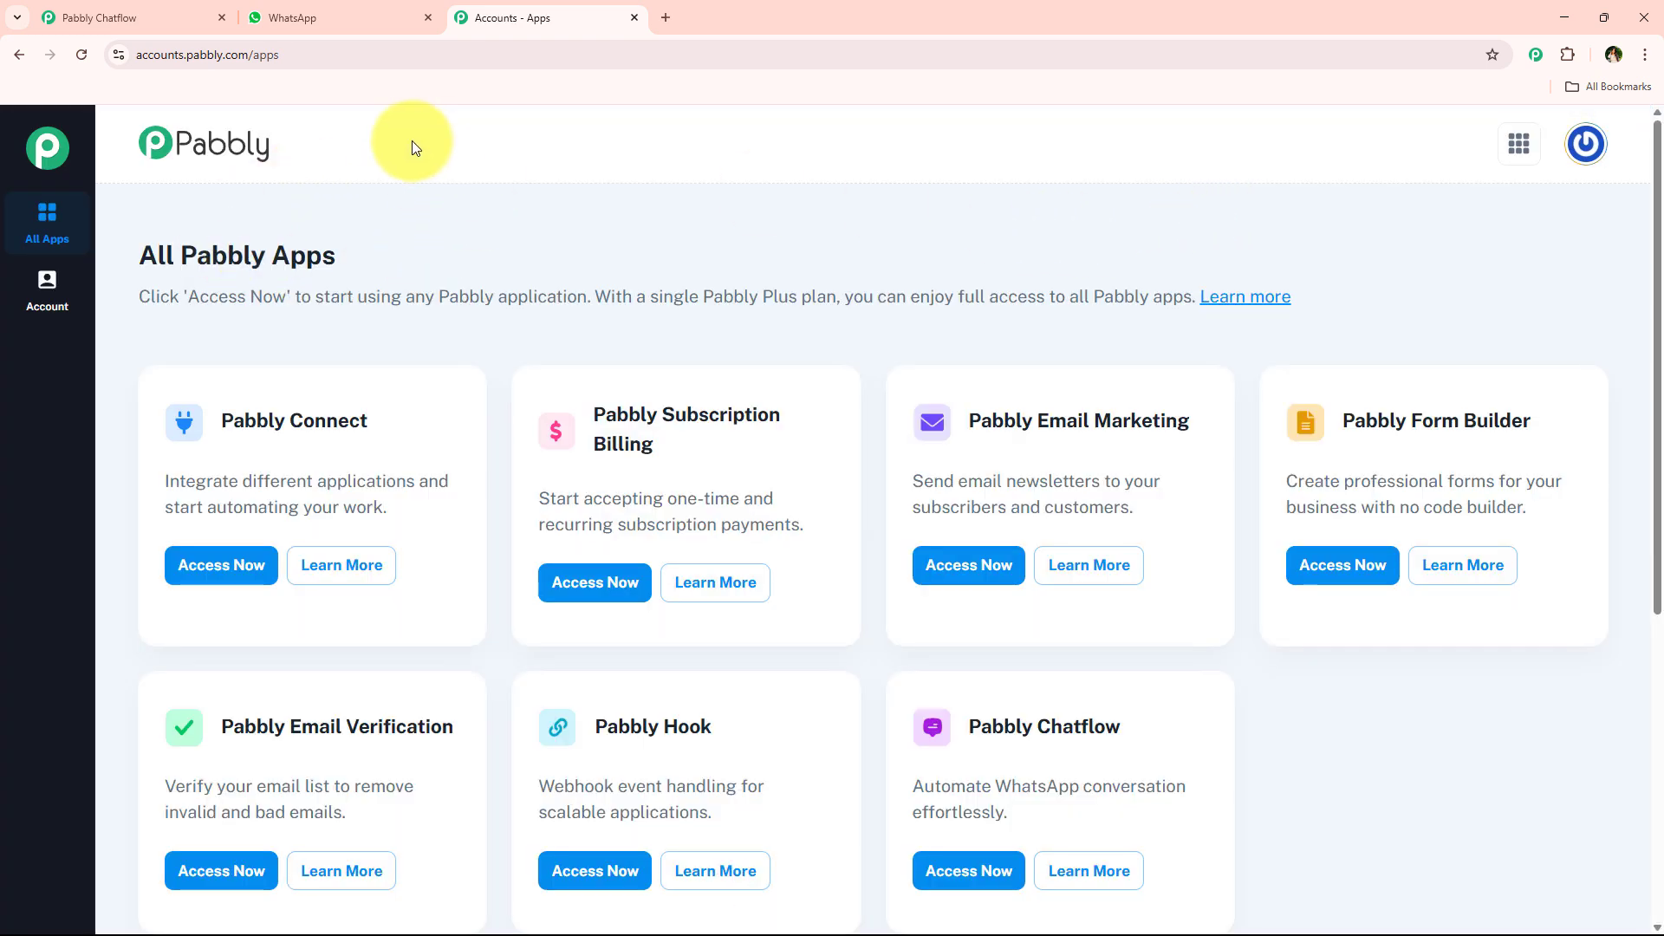
- Open Pabbly Chatflow from the list of all Pabbly apps
left_click_drag(123, 253, 352, 232)
scroll(528, 376, "down", 2)
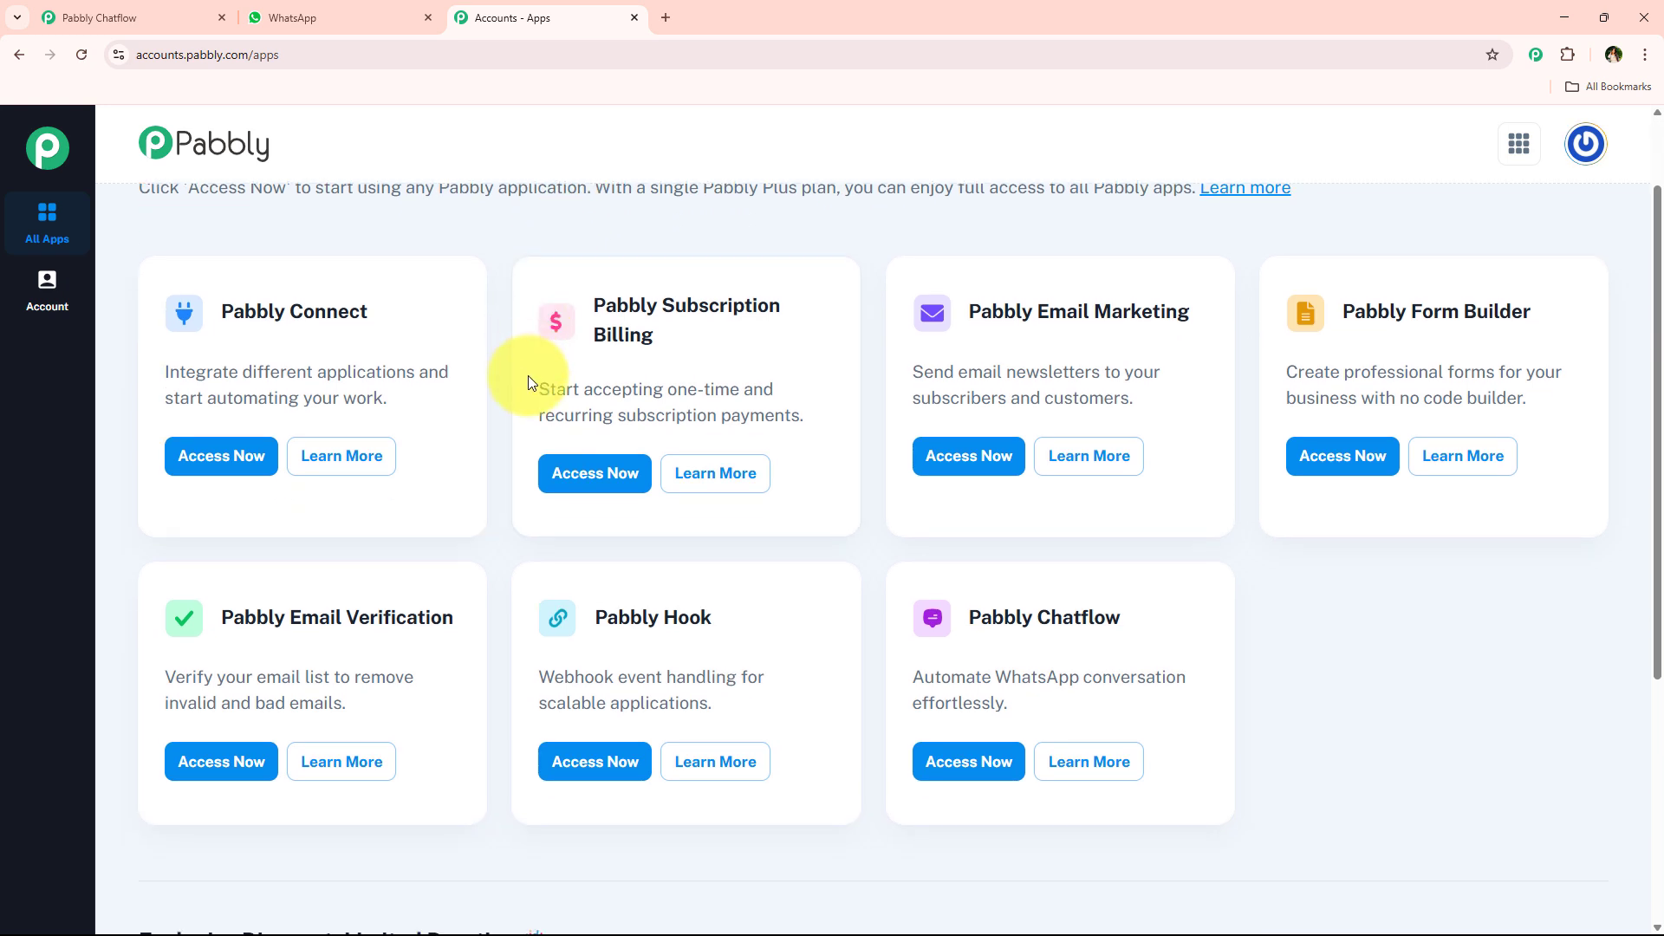
scroll(506, 466, "up", 2)
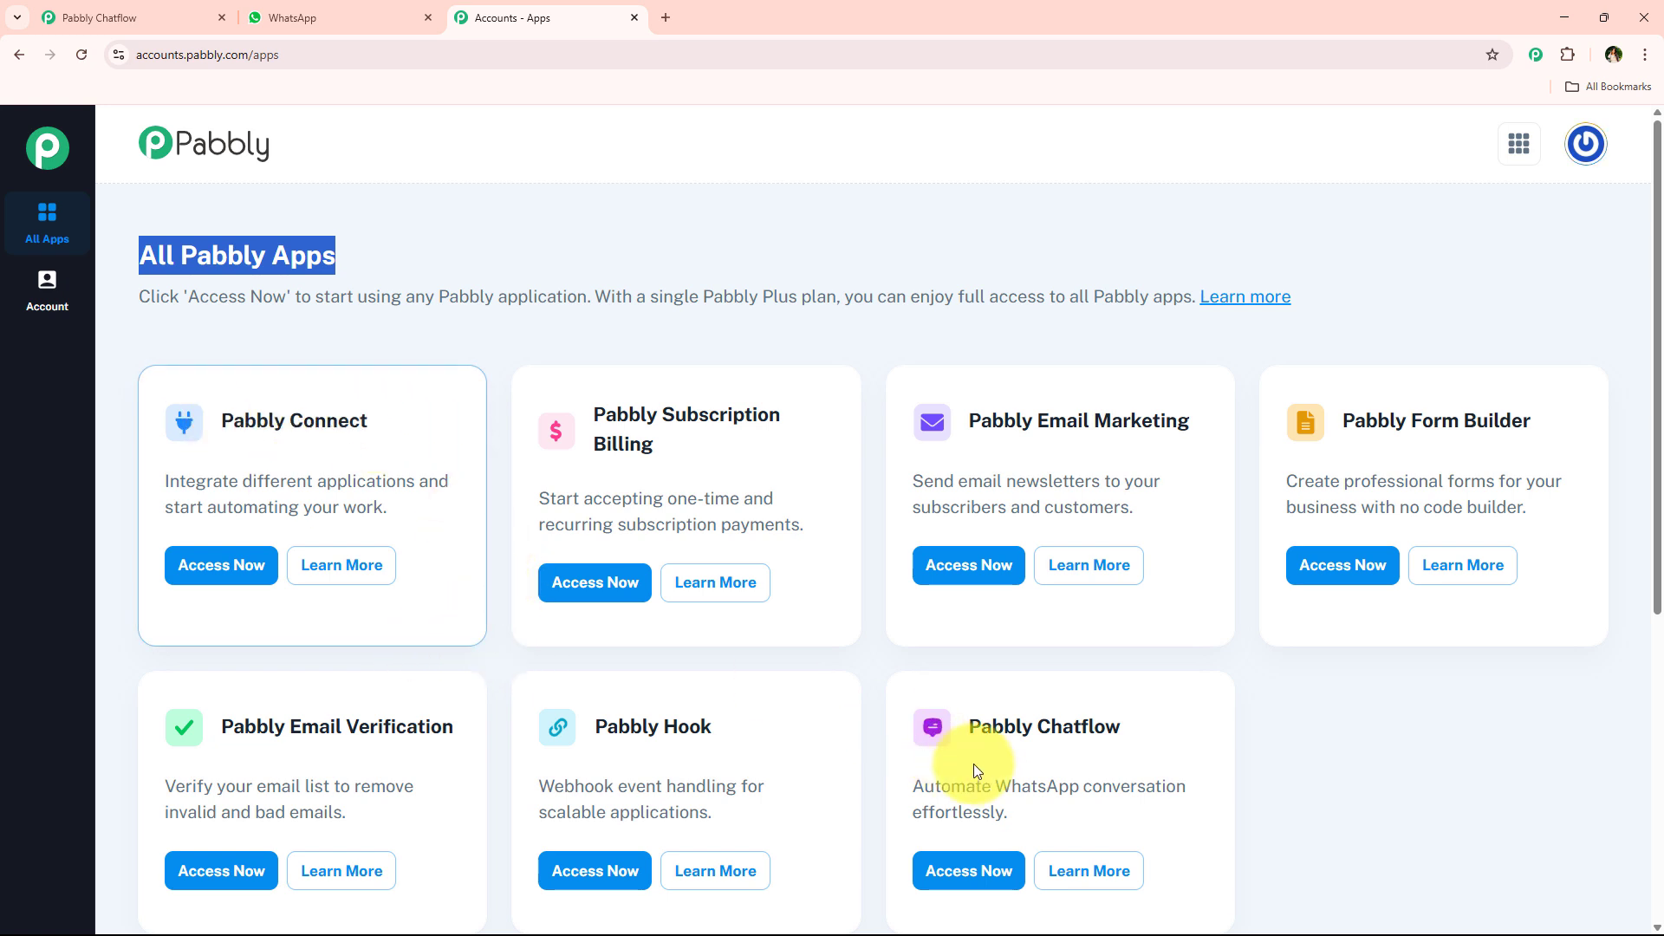
left_click_drag(1101, 726, 1183, 810)
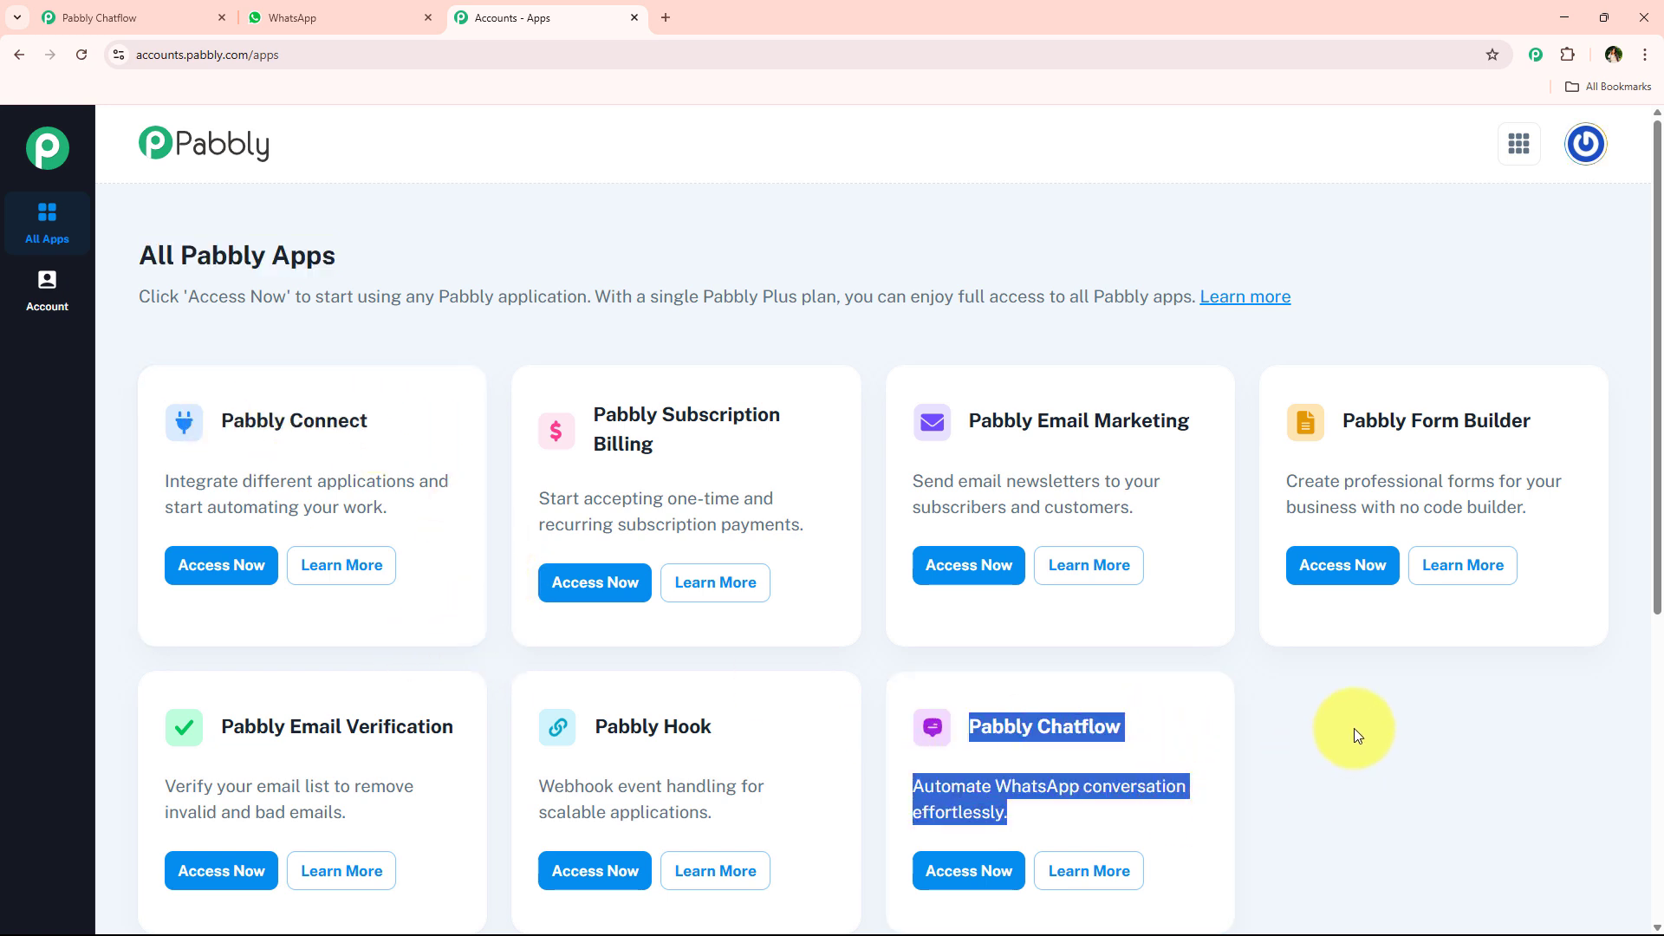
scroll(1352, 728, "down", 2)
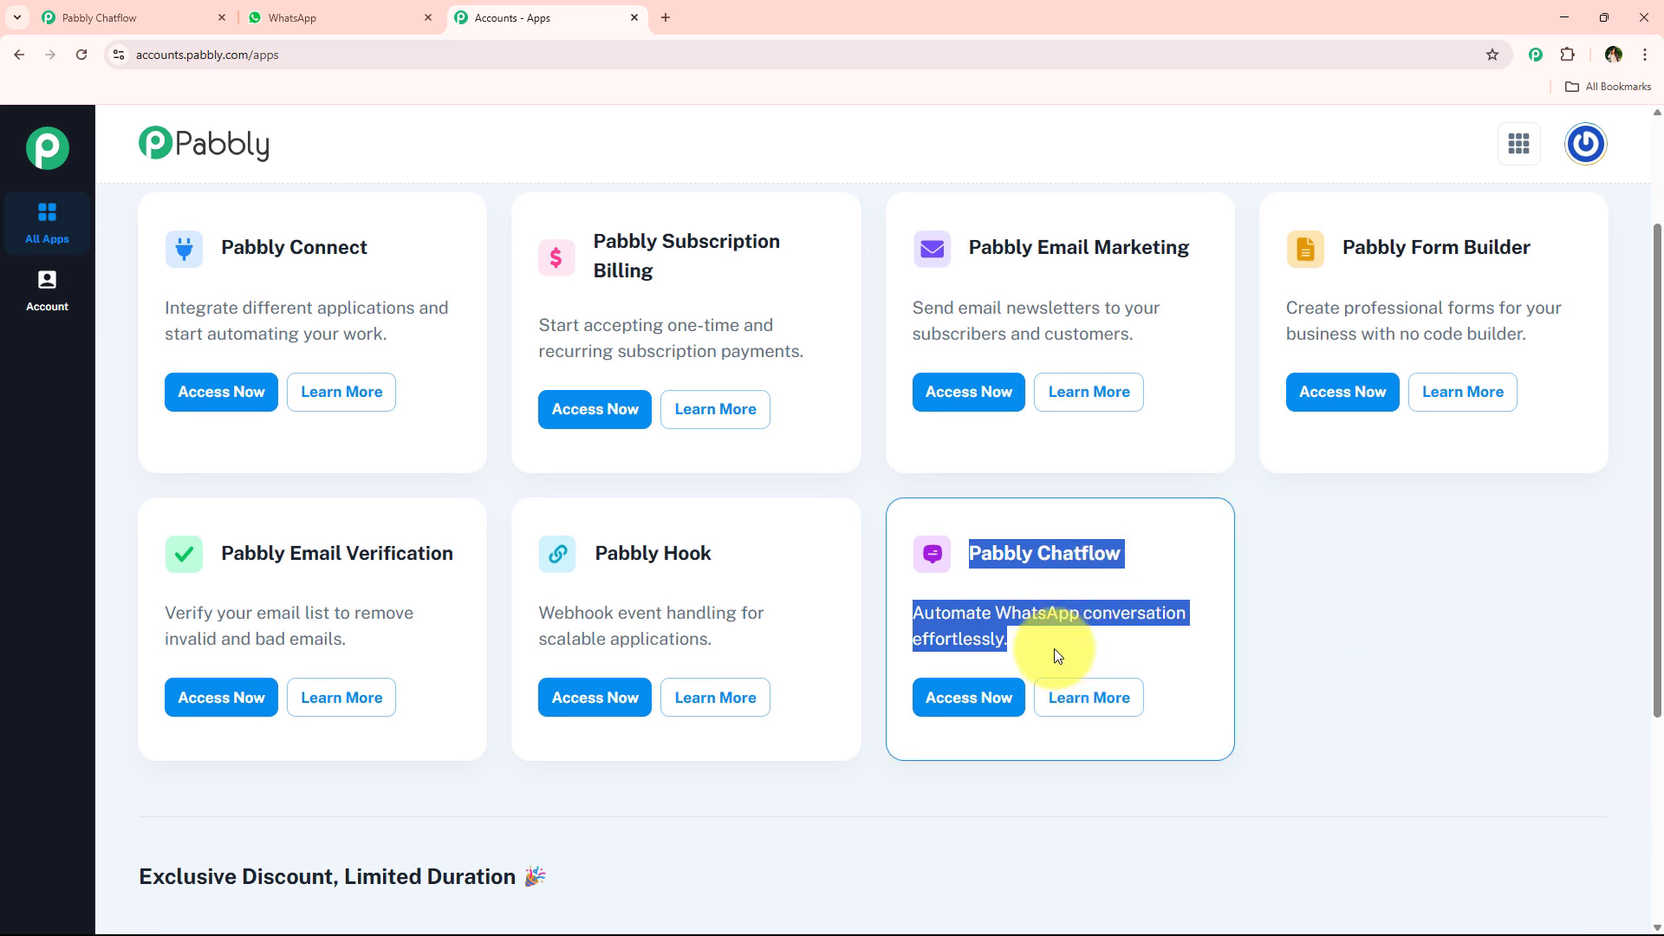
left_click(918, 704)
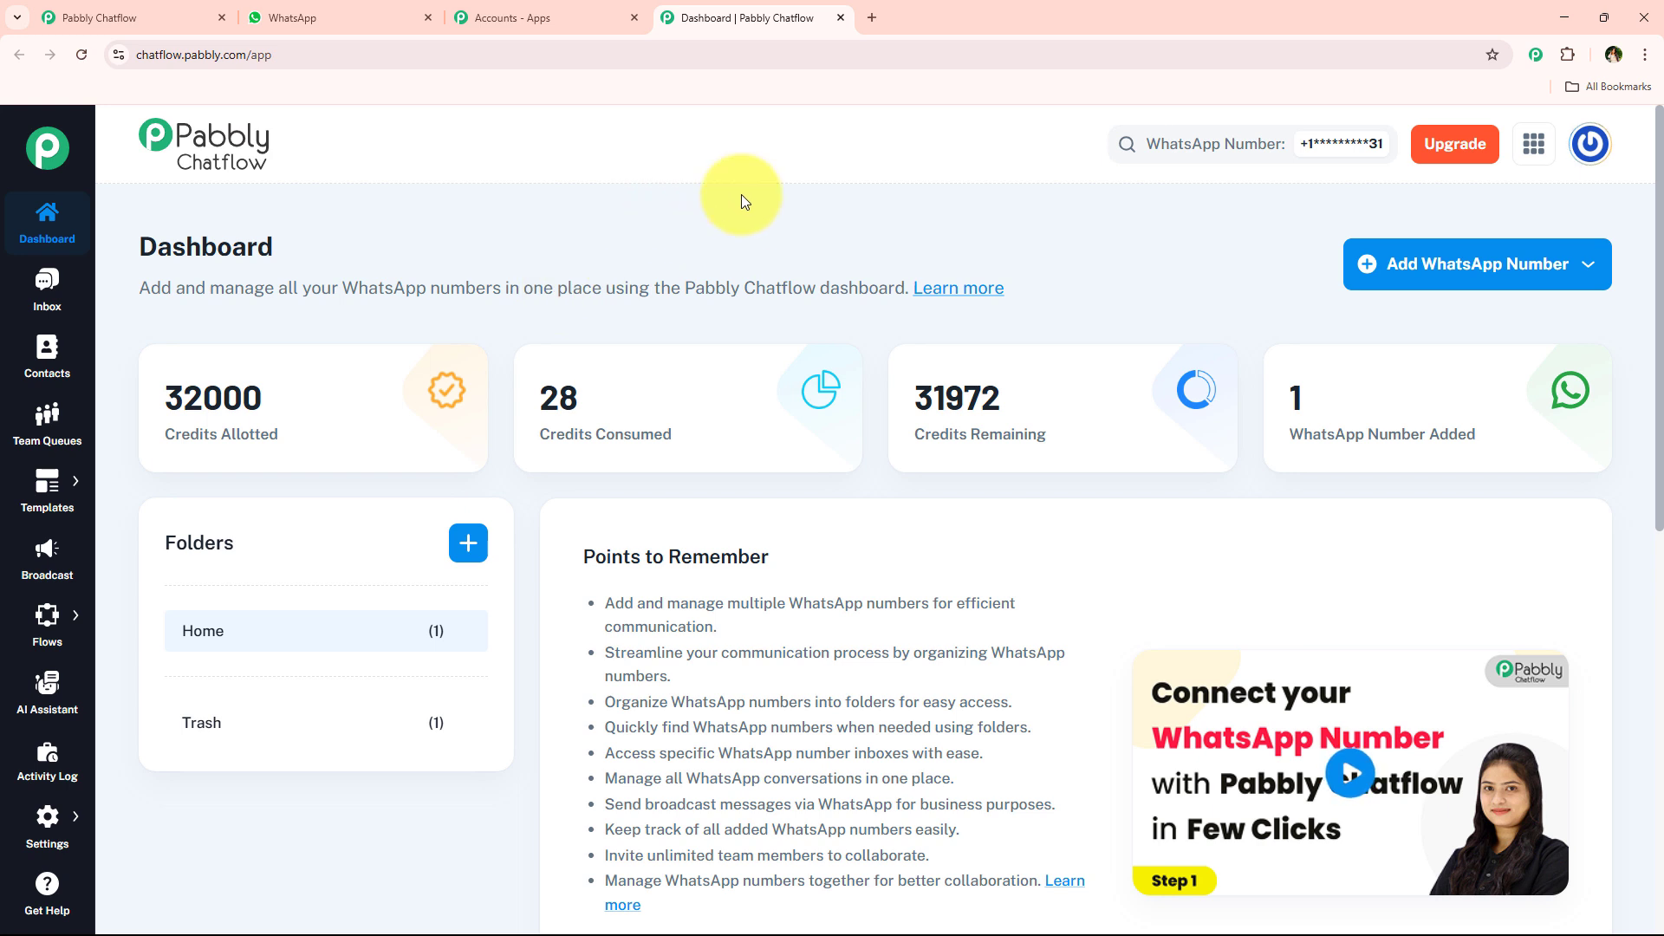
- Examine the dashboard's connection options for adding a WhatsApp number and the available Chatflow sections
left_click(1525, 264)
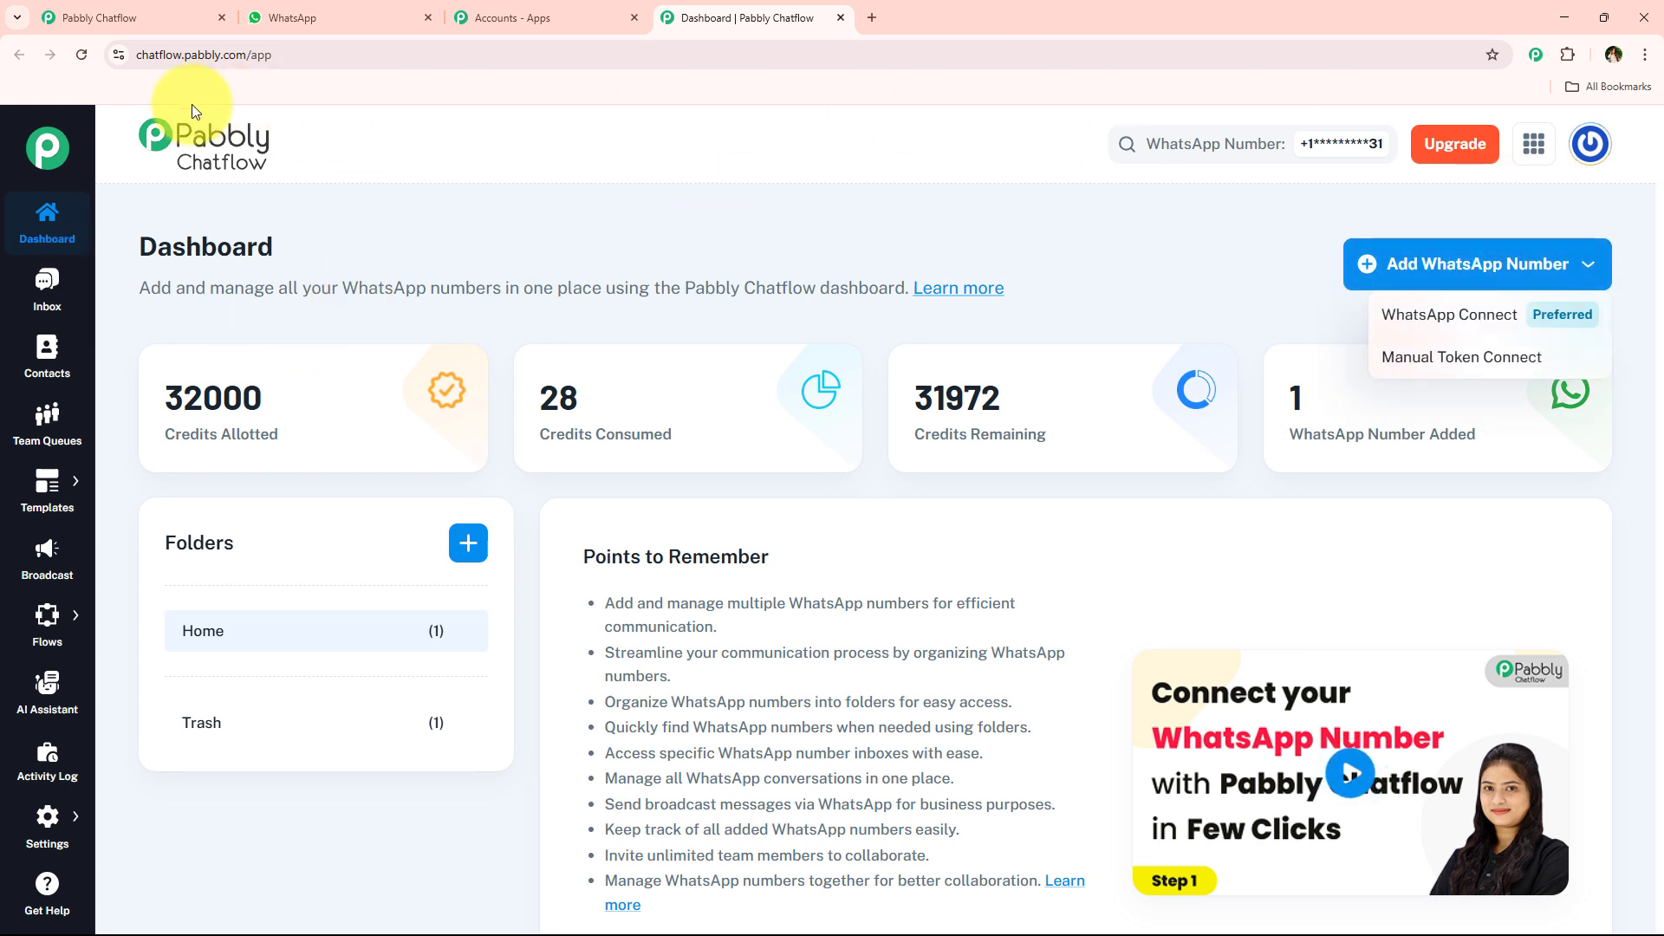
left_click(606, 236)
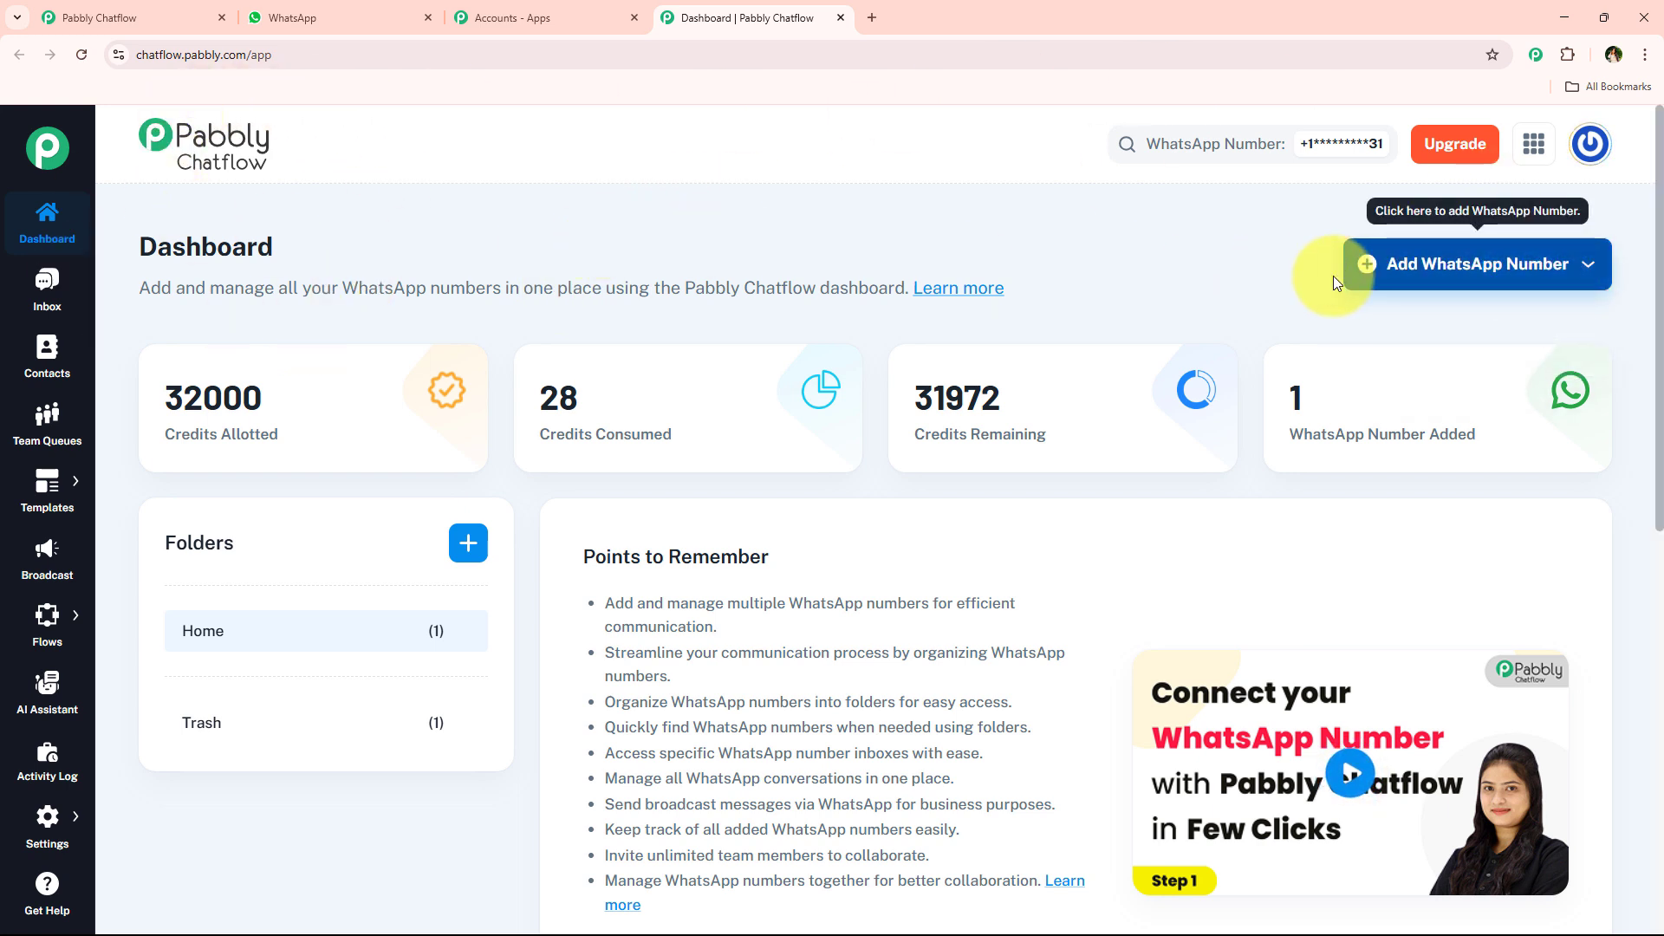
left_click(1439, 273)
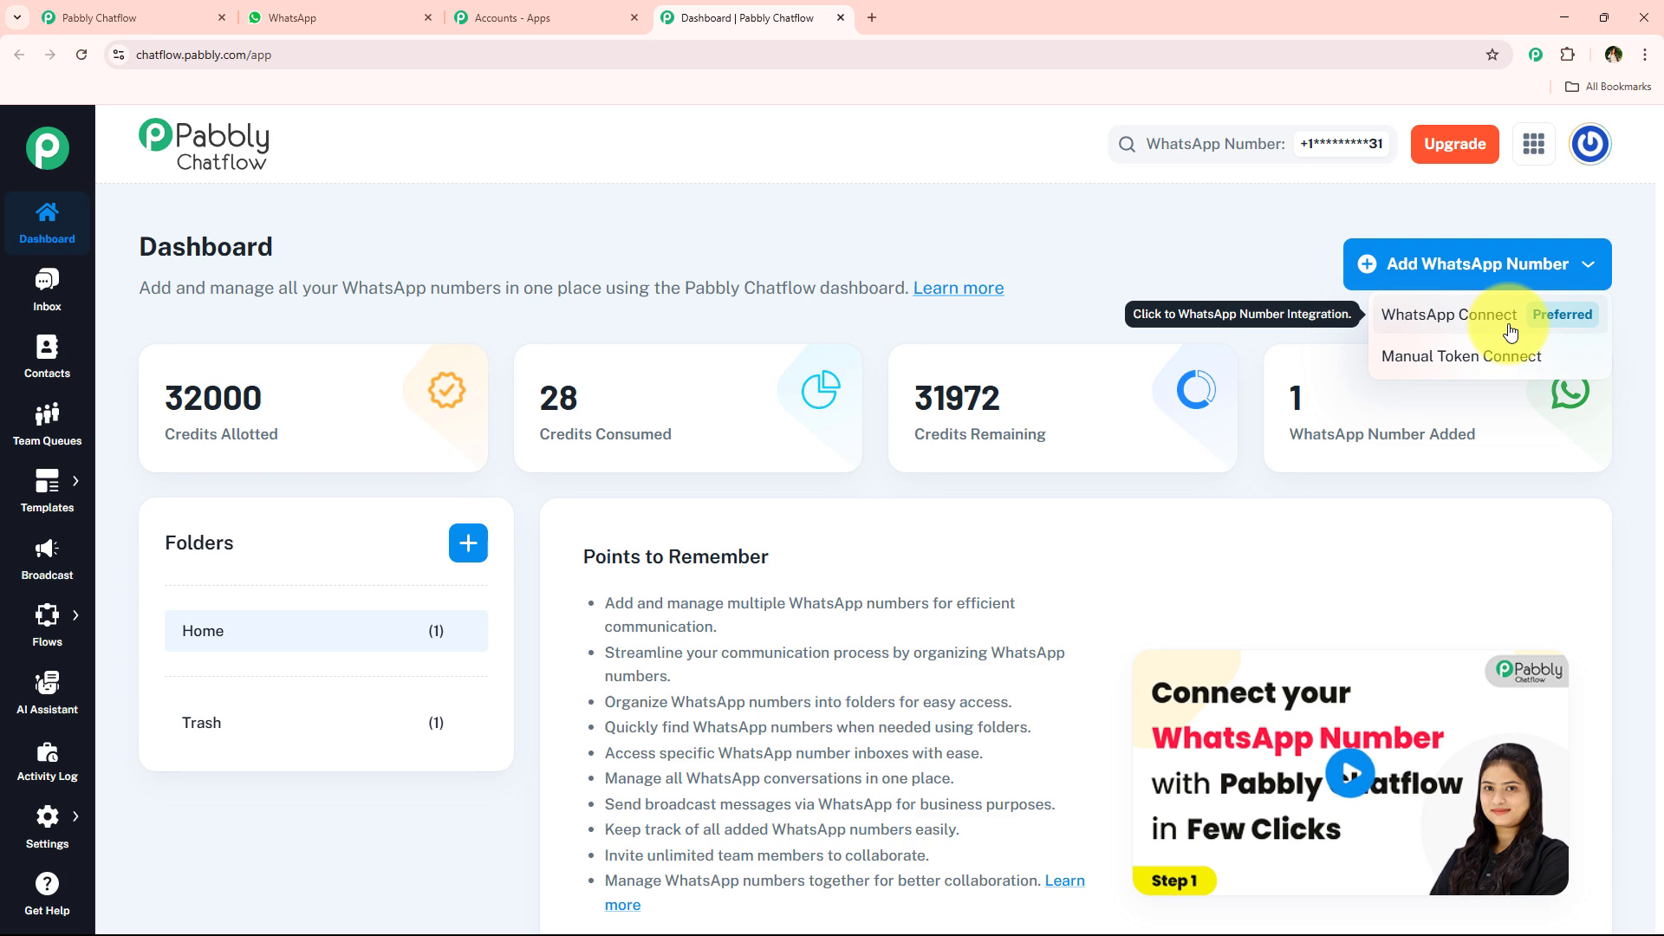
left_click(823, 198)
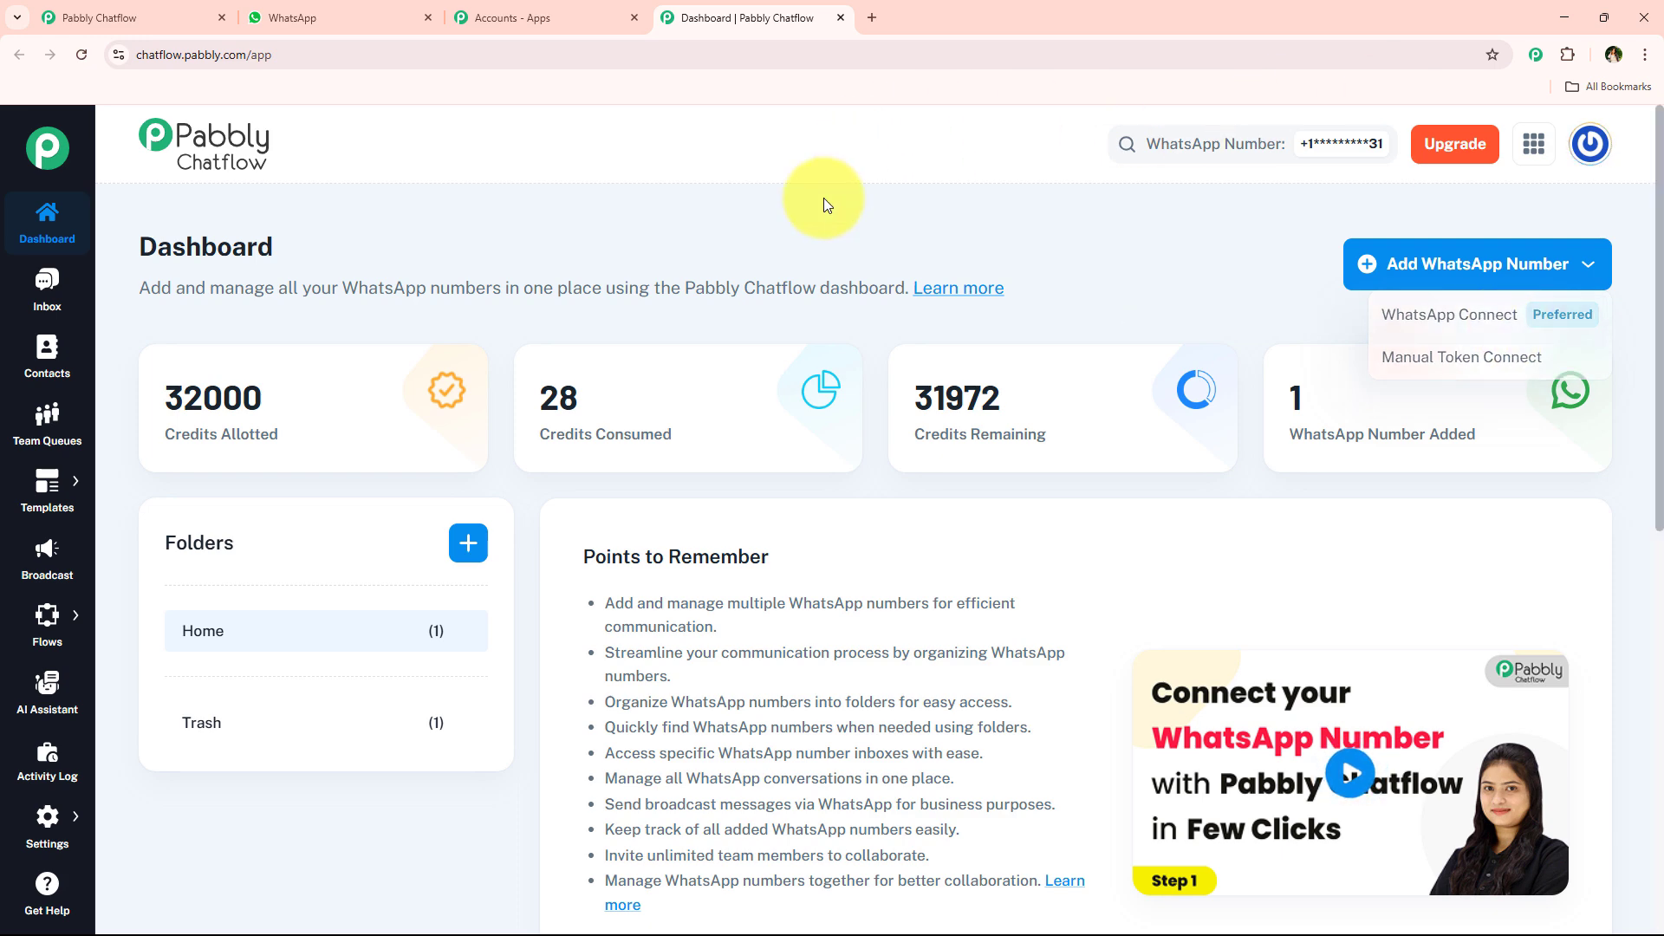
scroll(810, 435, "down", 4)
scroll(829, 515, "up", 5)
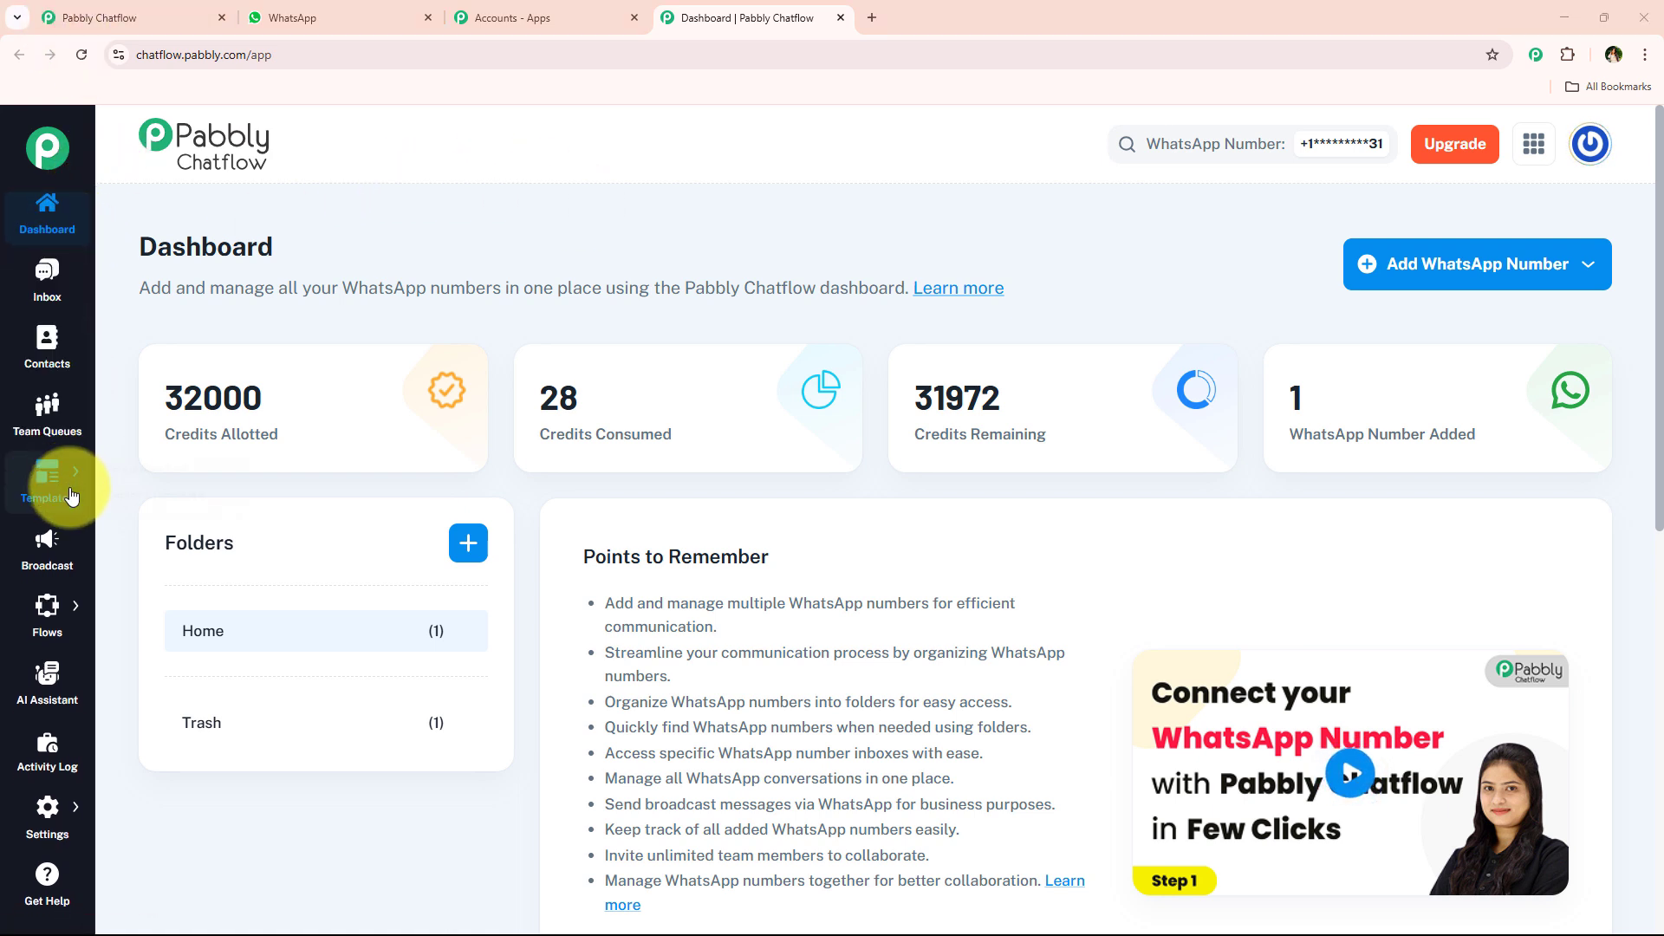
mouse_move(73, 501)
scroll(73, 502, "down", 1)
scroll(73, 501, "up", 1)
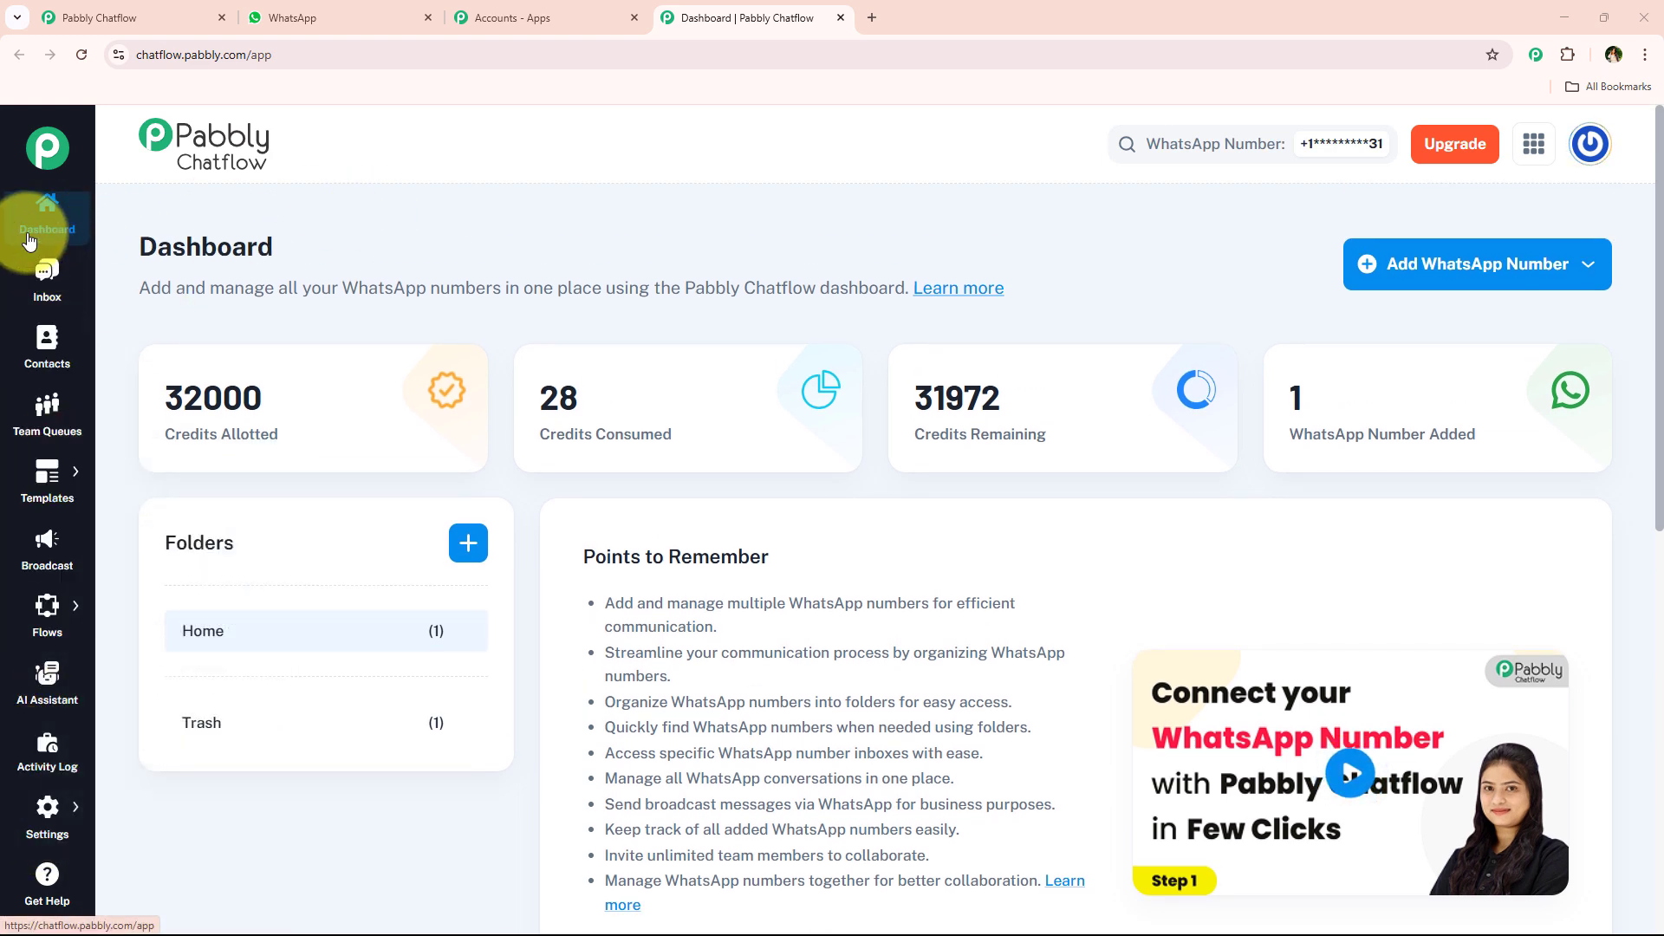
scroll(44, 414, "up", 1)
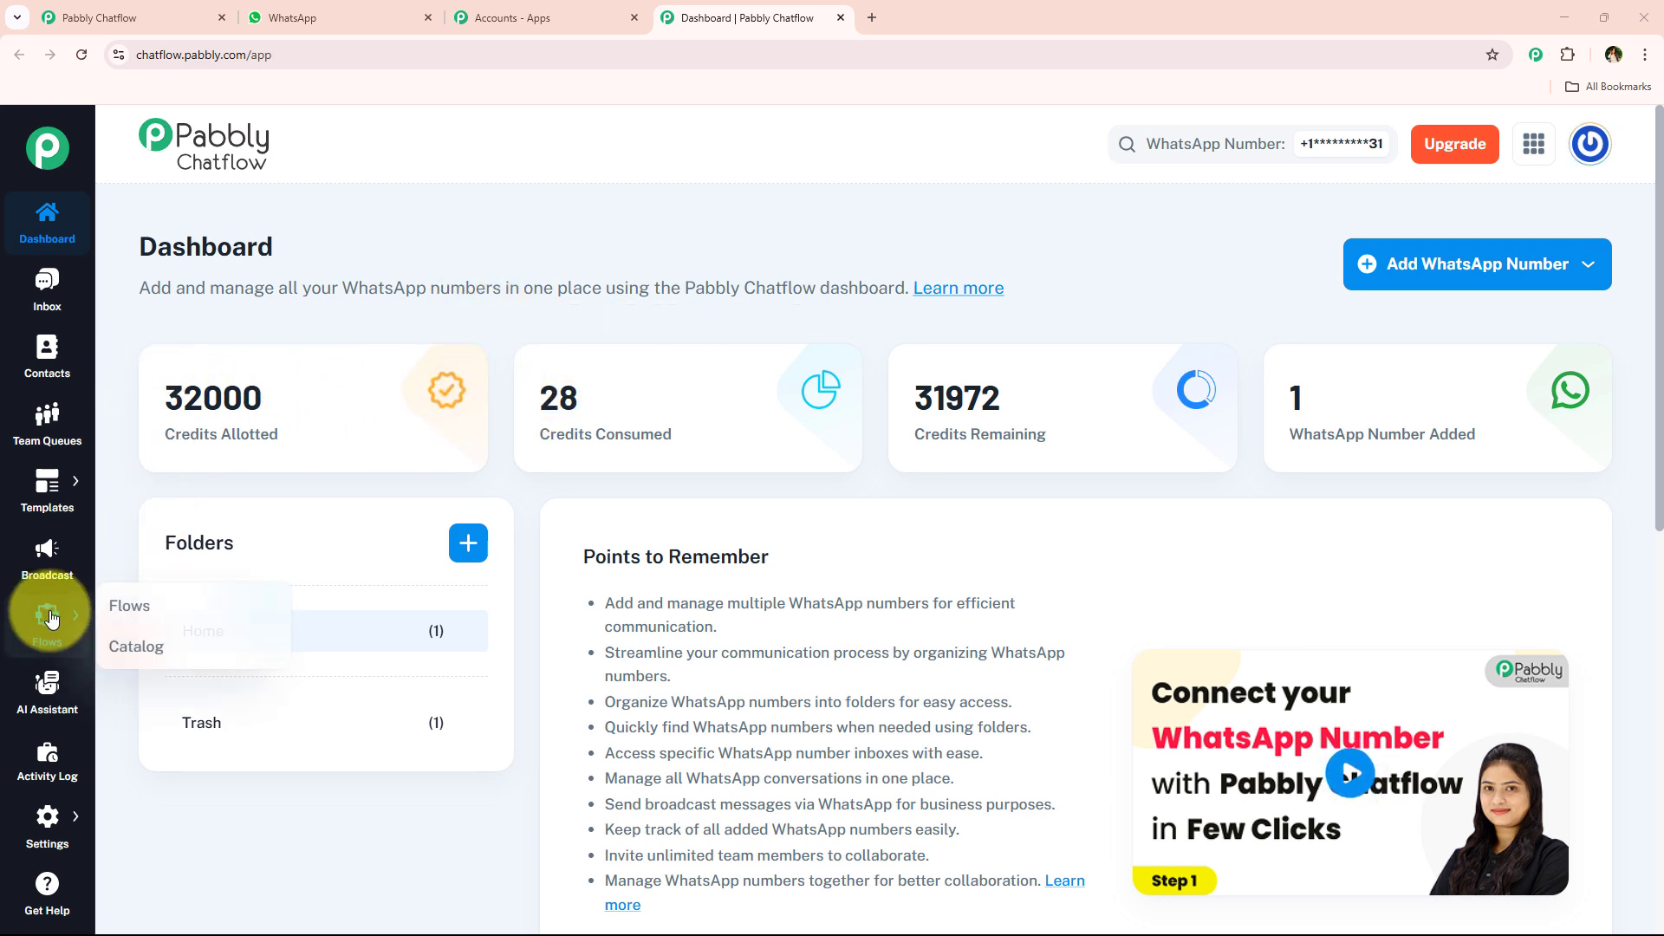
- Create a new flow in the Flow Builder and name it WhatsApp Chatbot for Radiator Repair Shop Business
mouse_move(43, 613)
left_click(153, 616)
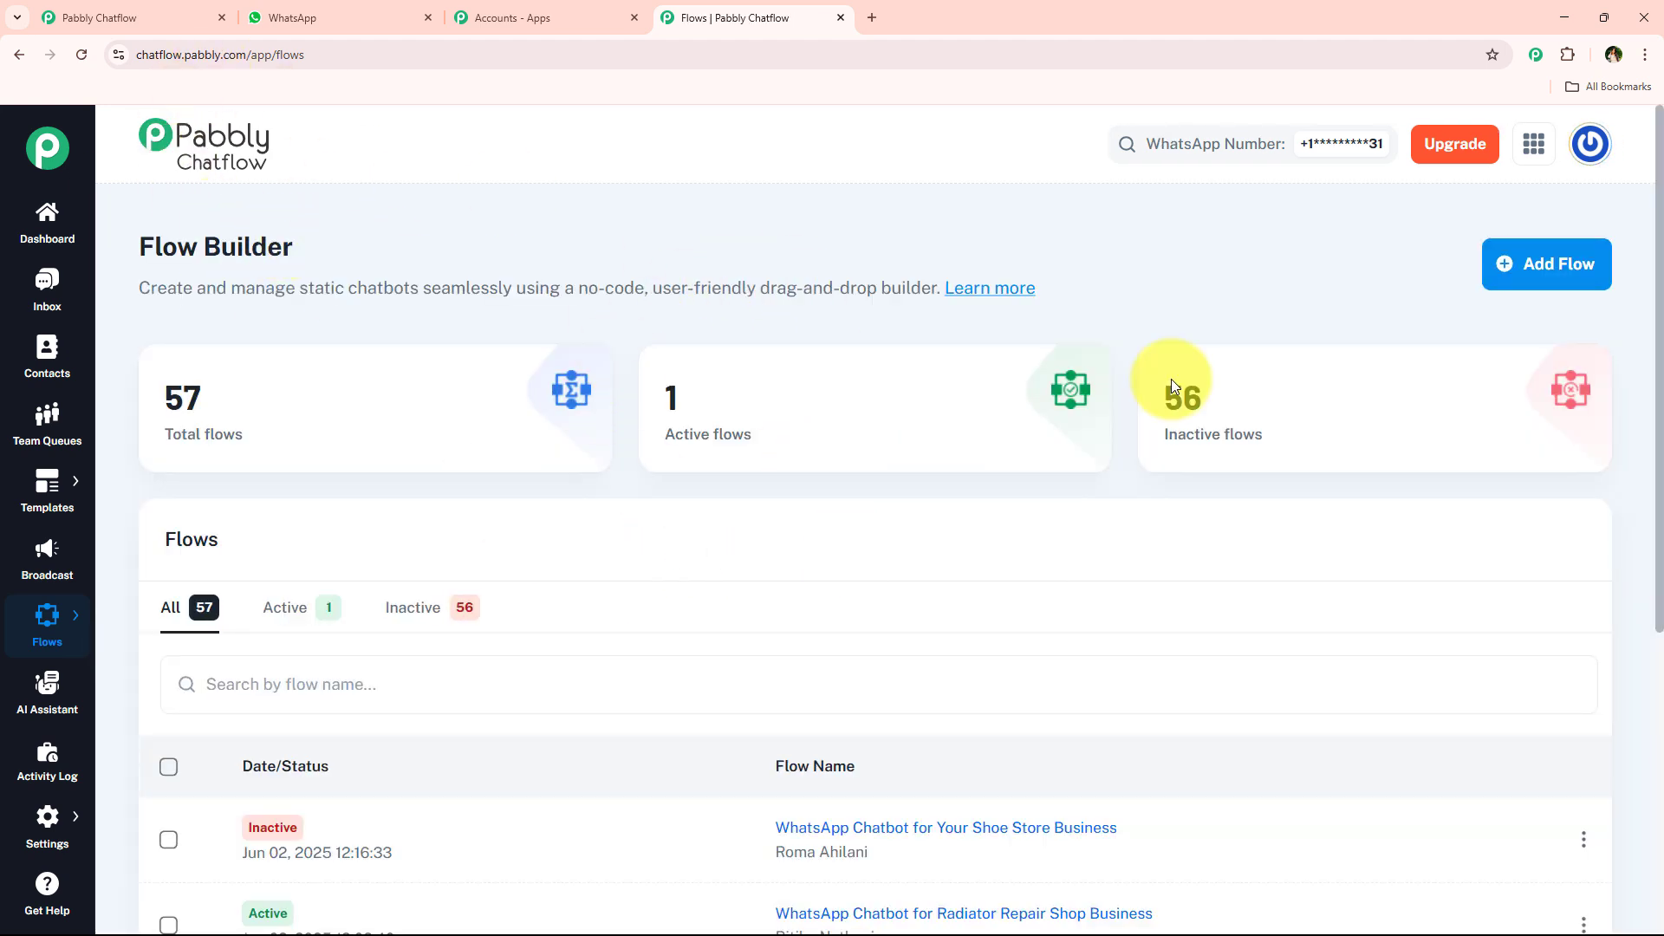
left_click(1548, 288)
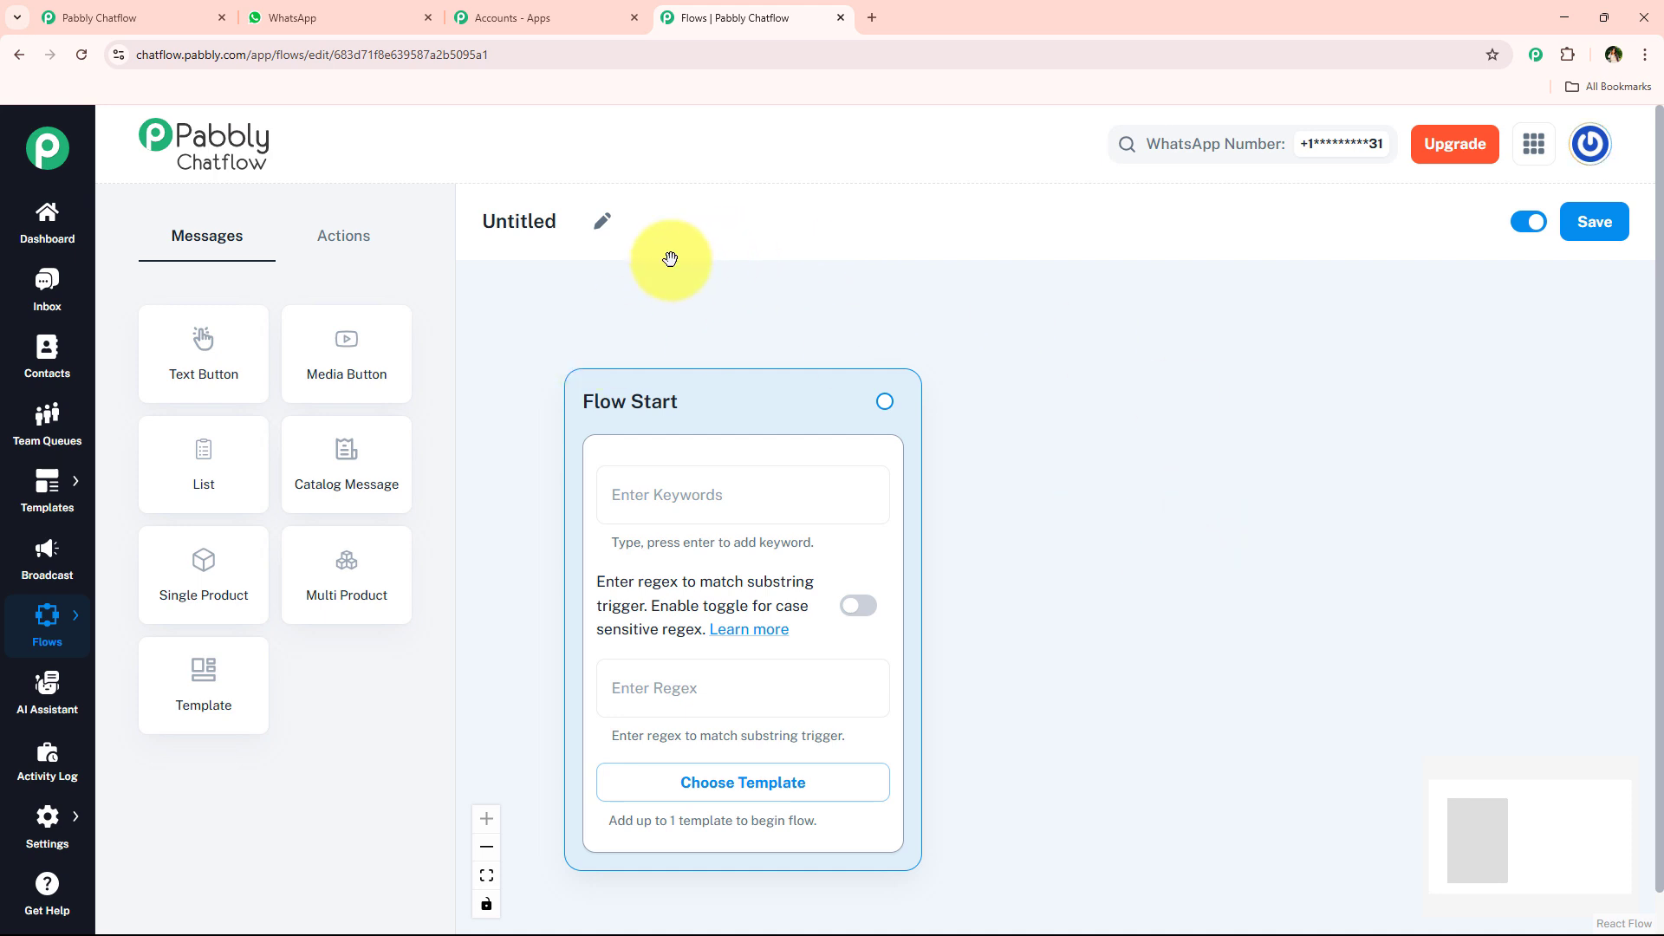
left_click(600, 219)
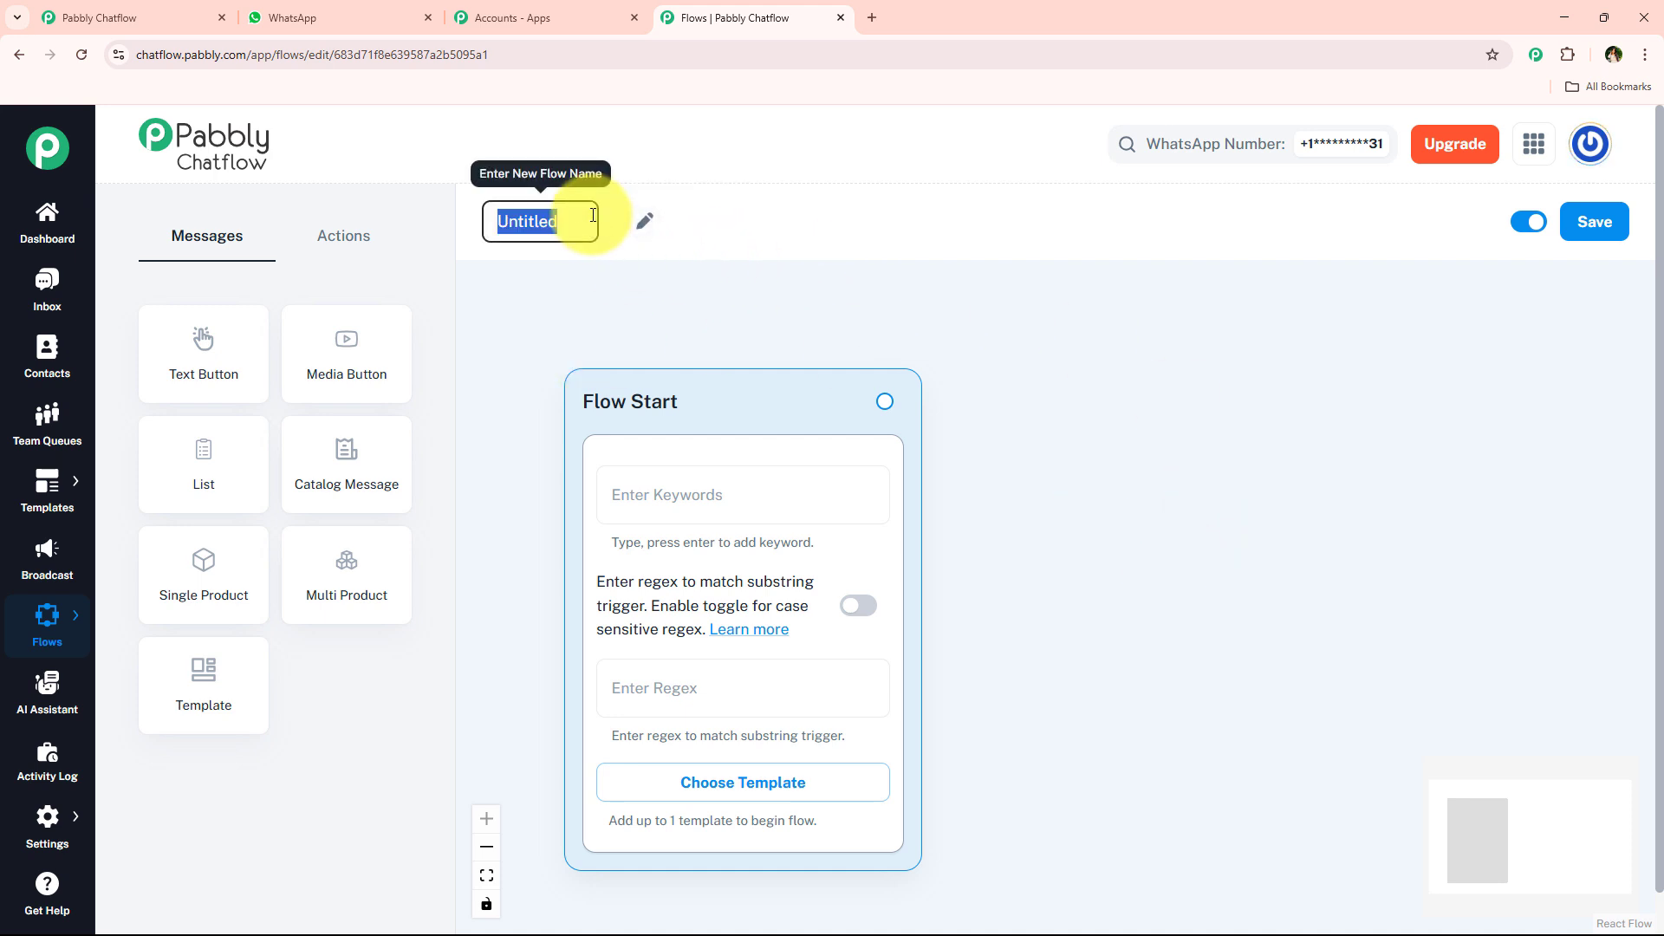
type("WhatsApp Chatbot for Radiator Repair Shop Business")
key("Return")
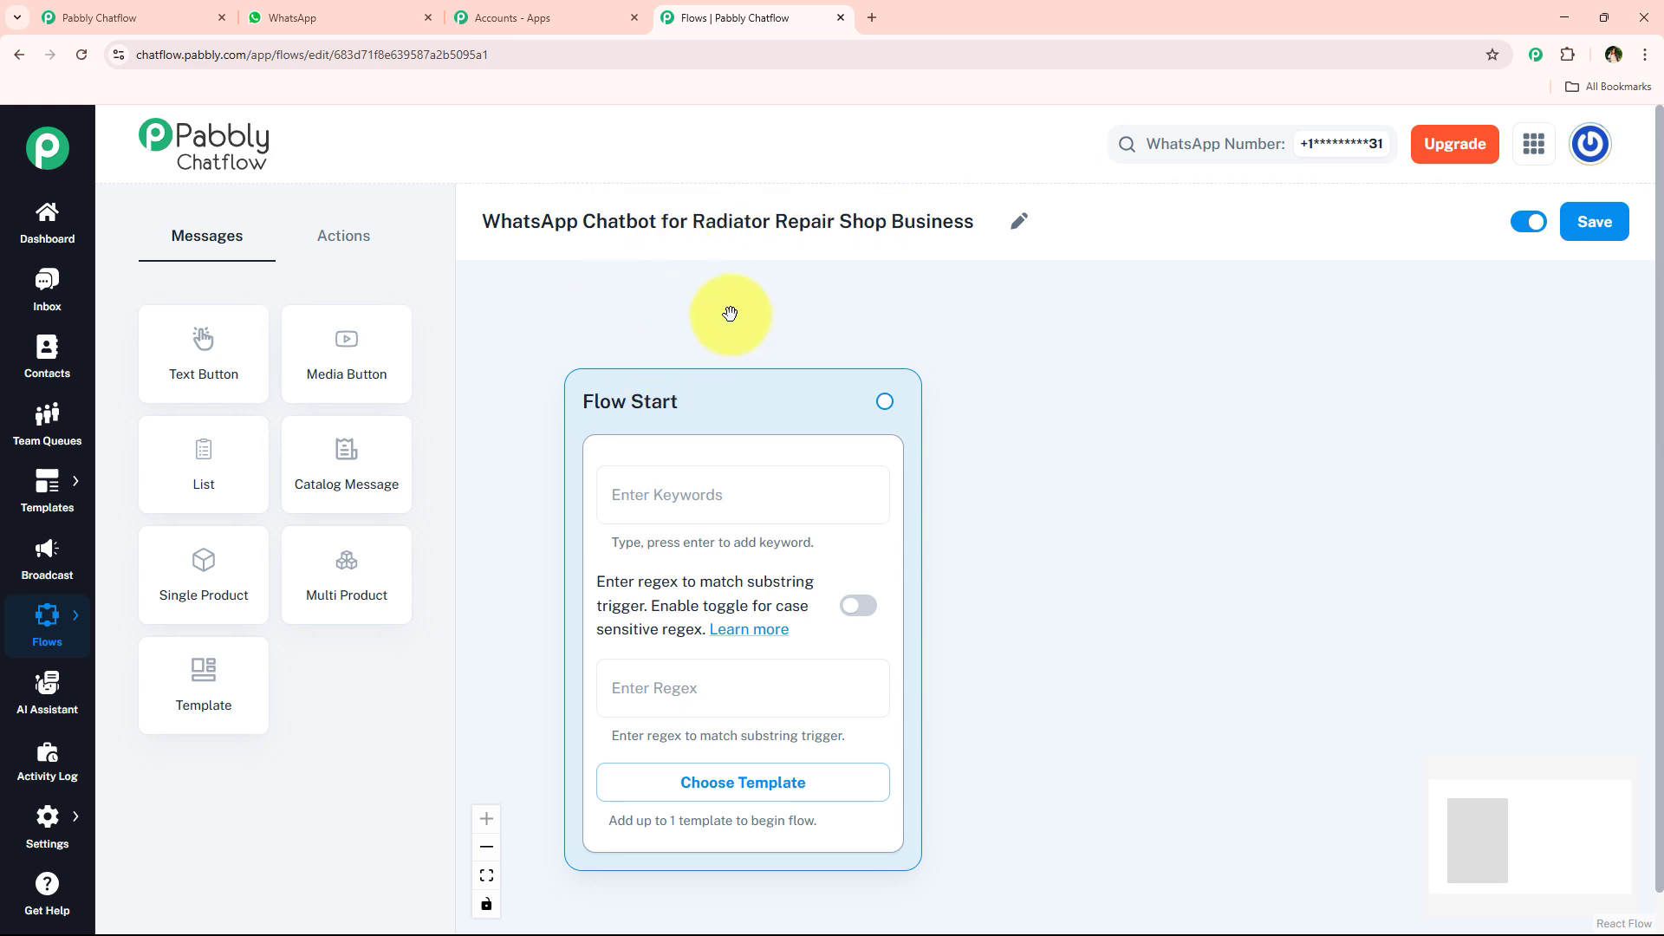
- View the approved templates available for the Flow Start node and close the list without choosing one
scroll(735, 329, "down", 2)
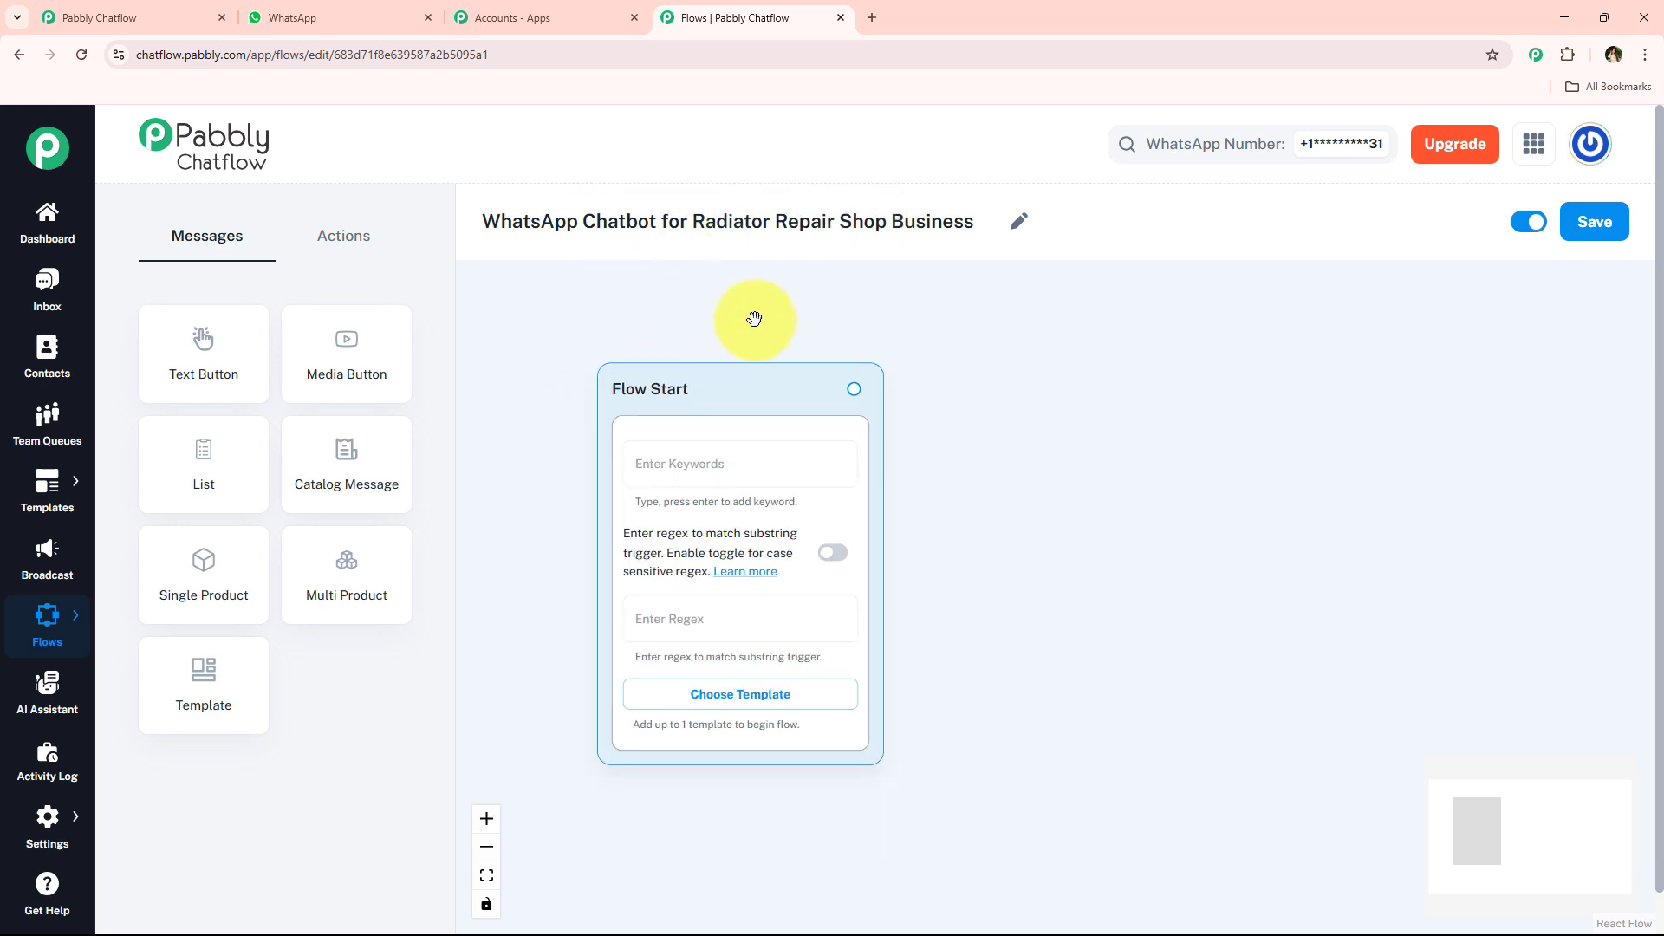
scroll(743, 476, "up", 1)
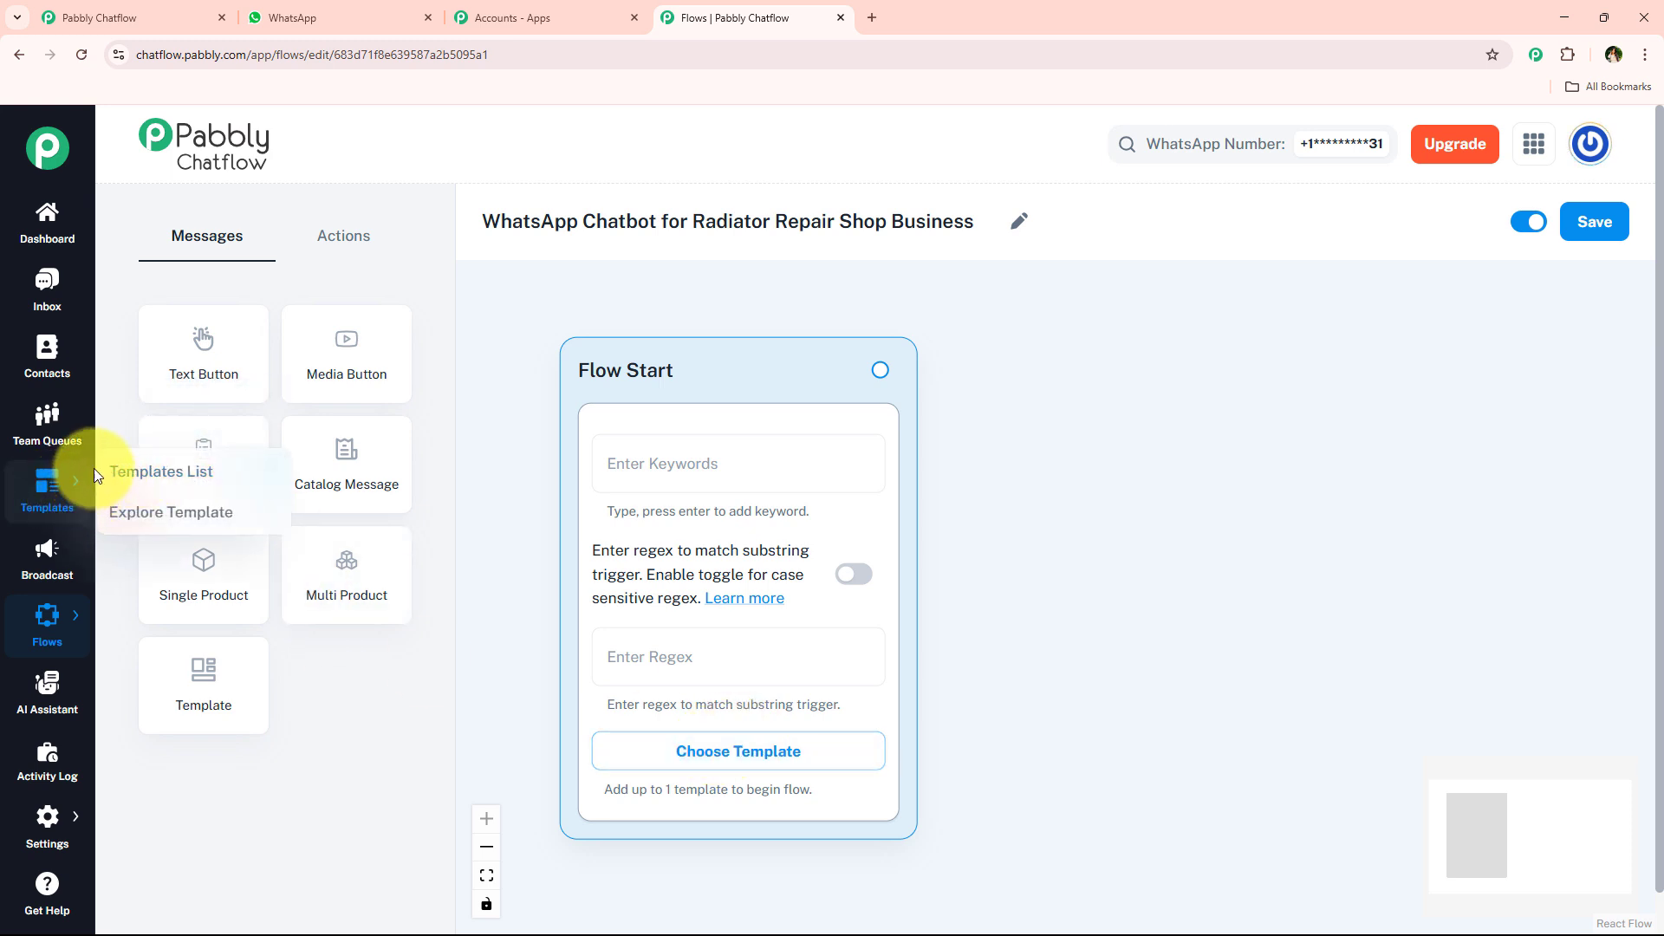
left_click(750, 756)
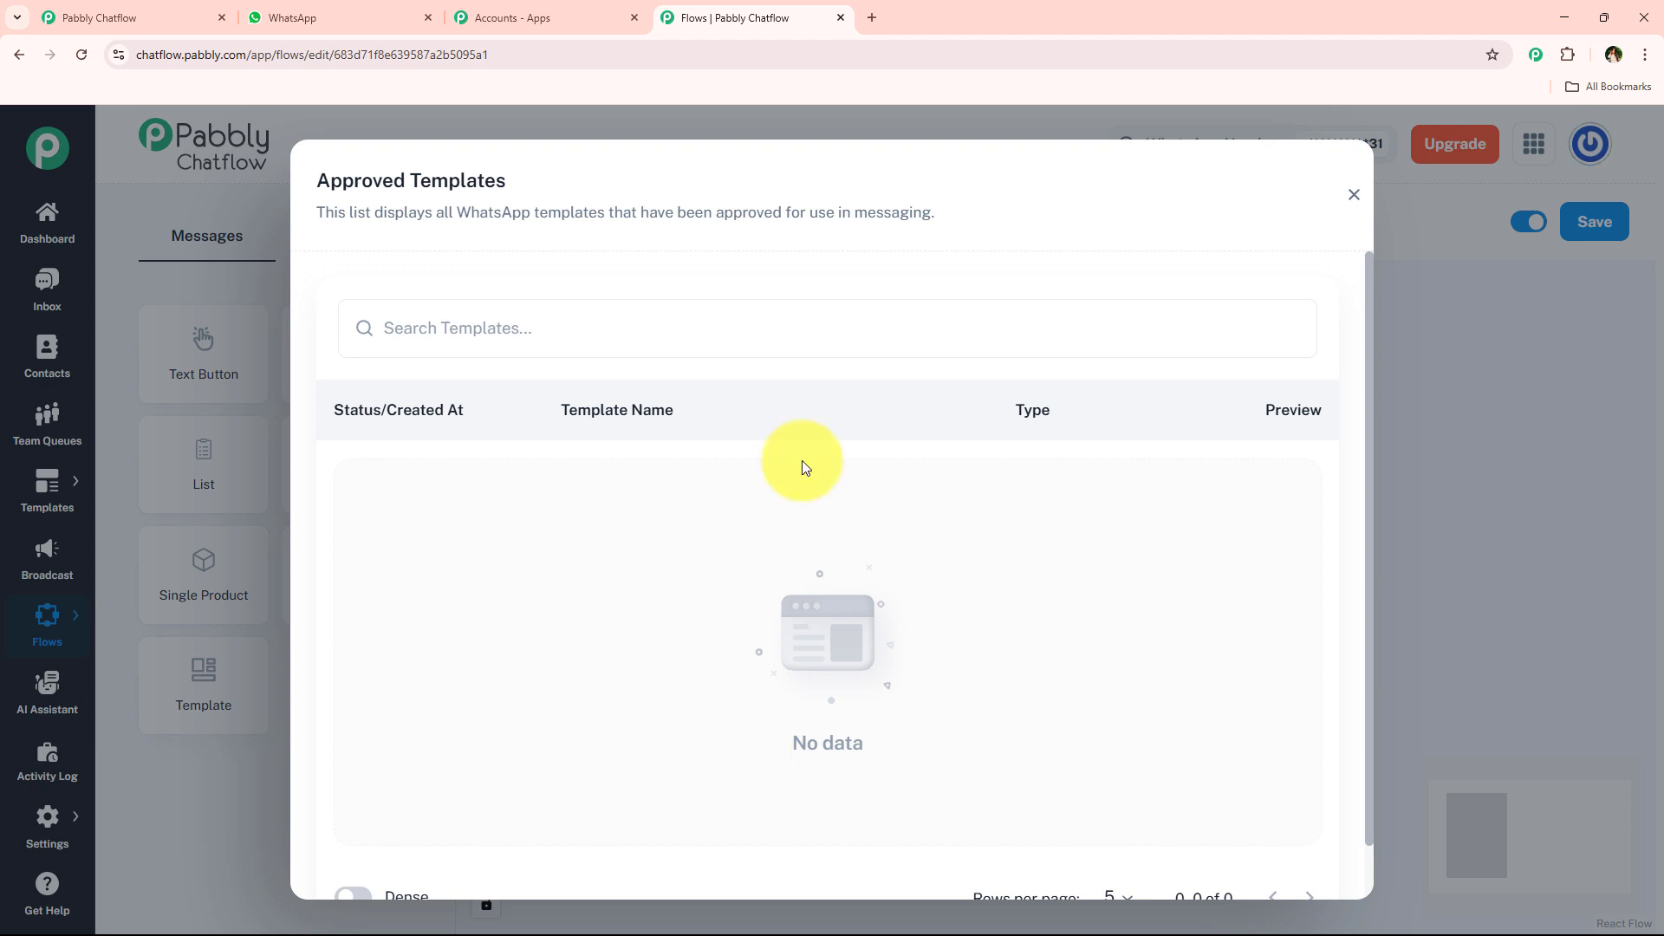
left_click(1354, 196)
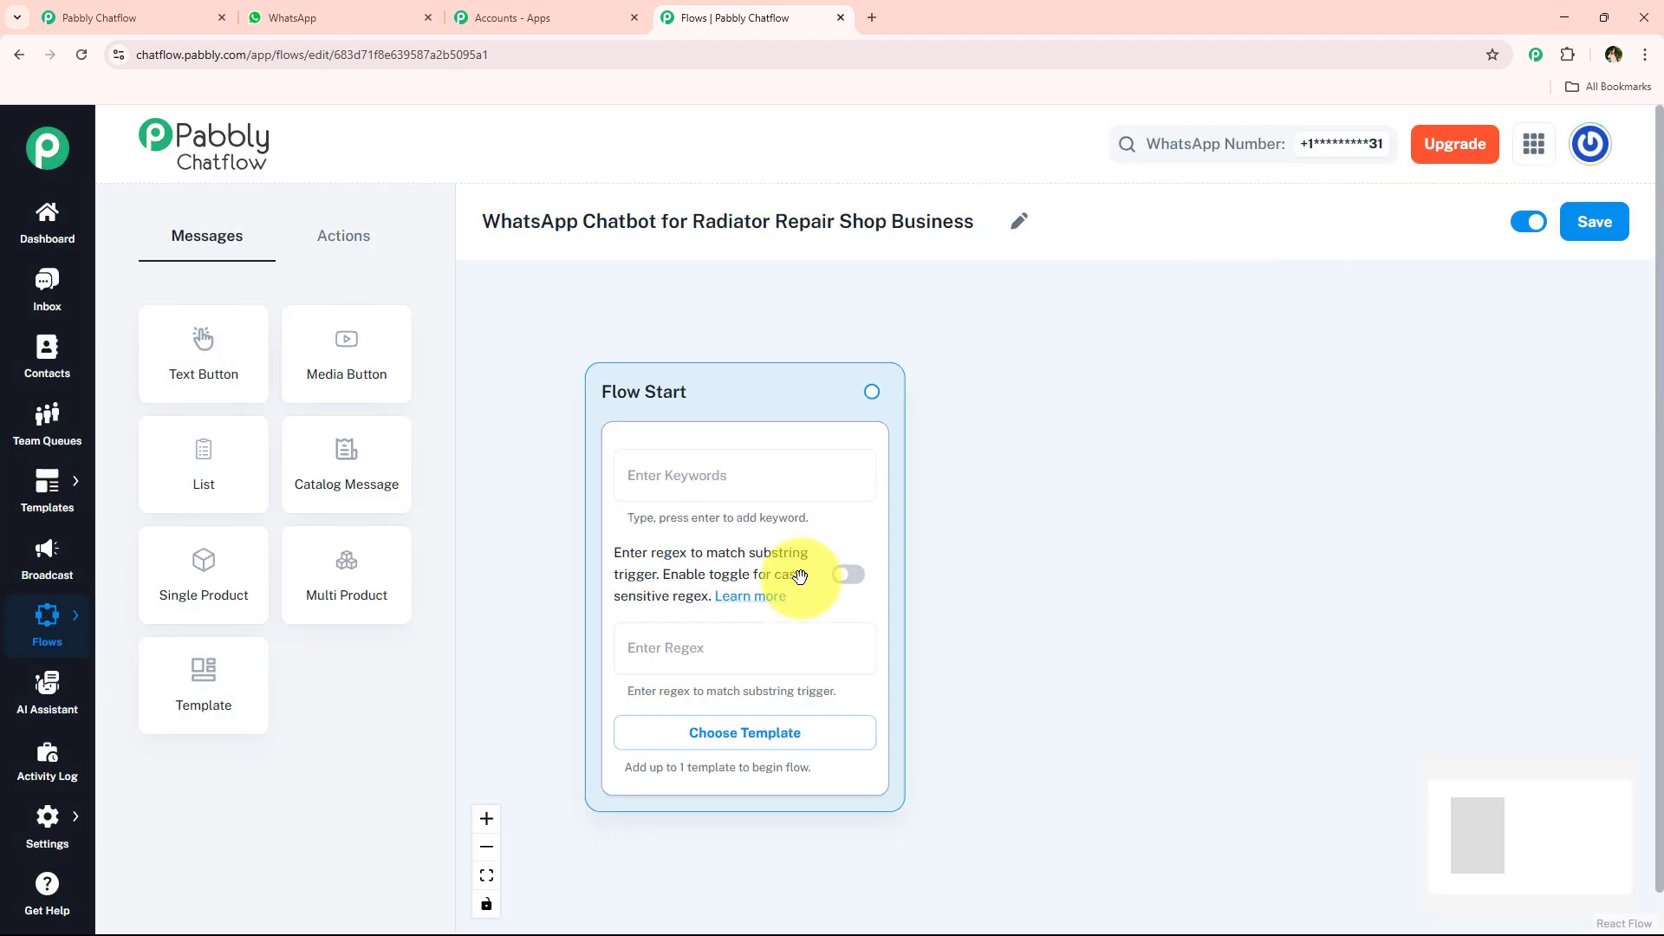
left_click(713, 652)
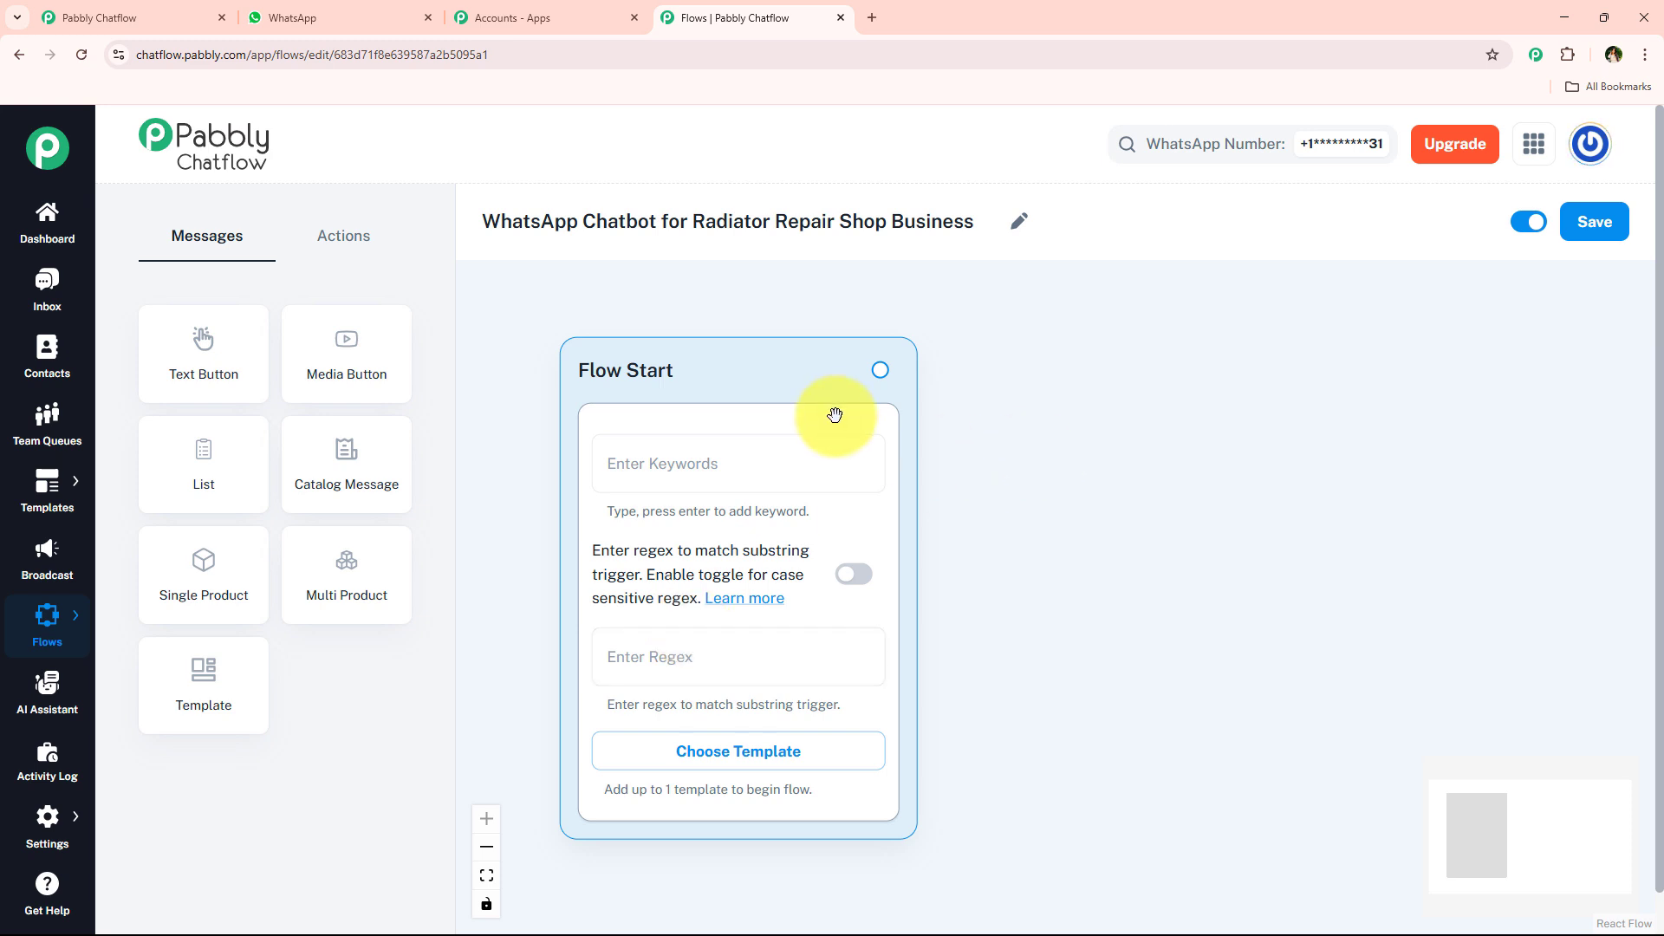
- Try Hey and Hello as trigger keywords in the Flow Start node and remove each one
left_click(721, 475)
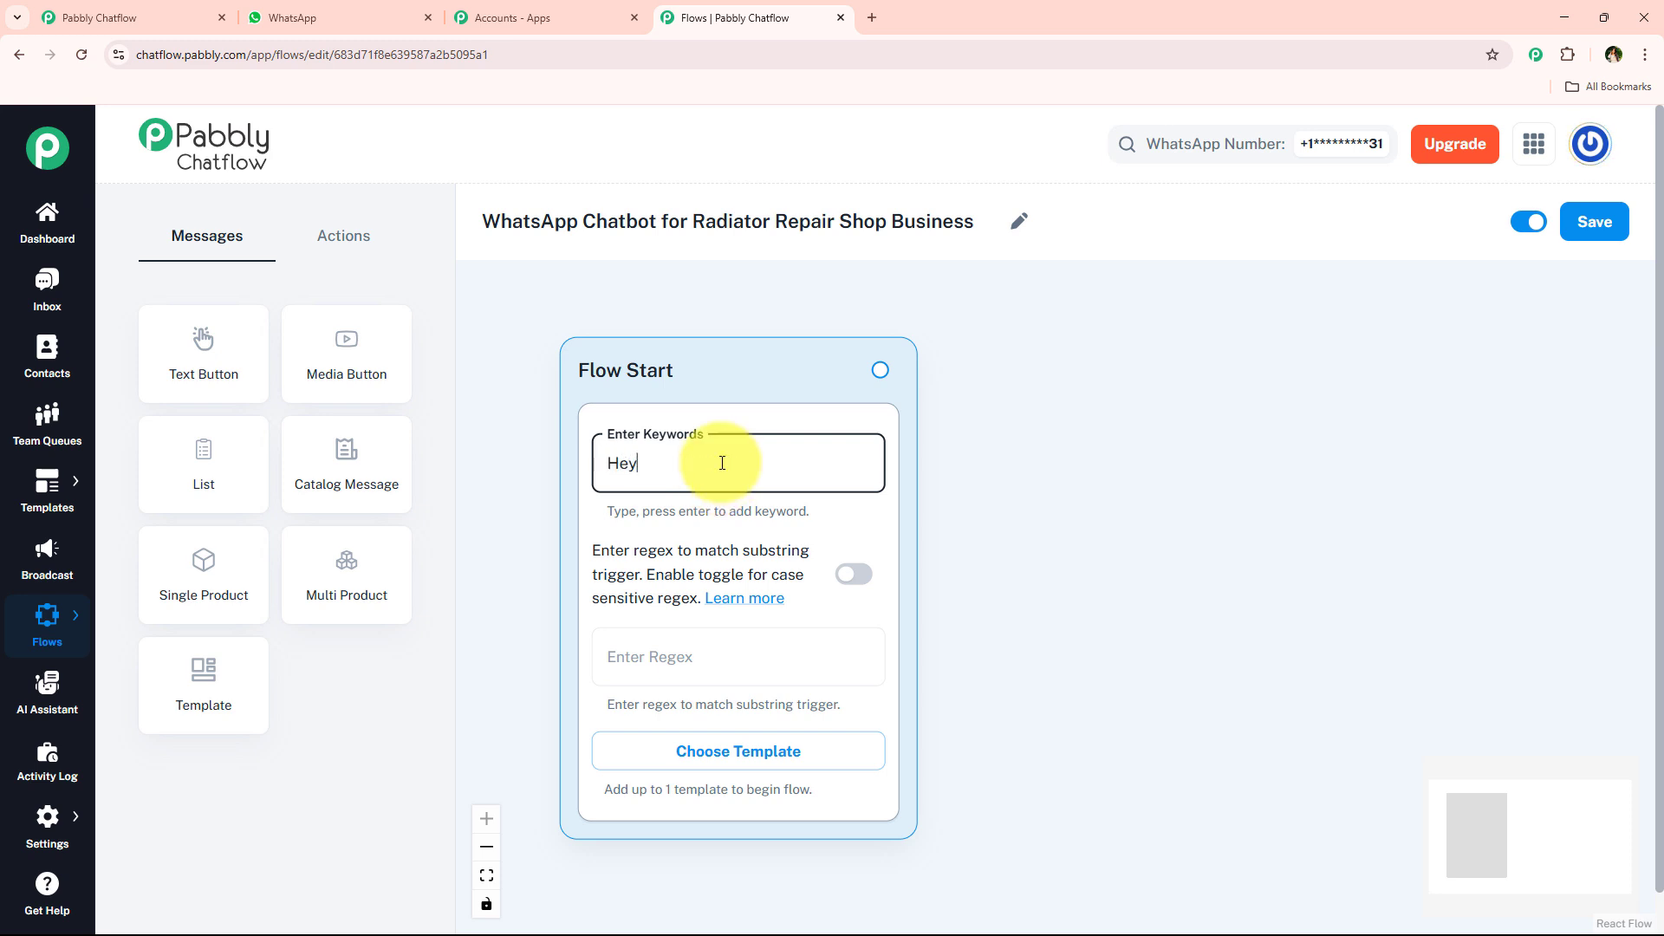
type("Hey")
key("Return")
key("BackSpace")
type("Hello")
key("Return")
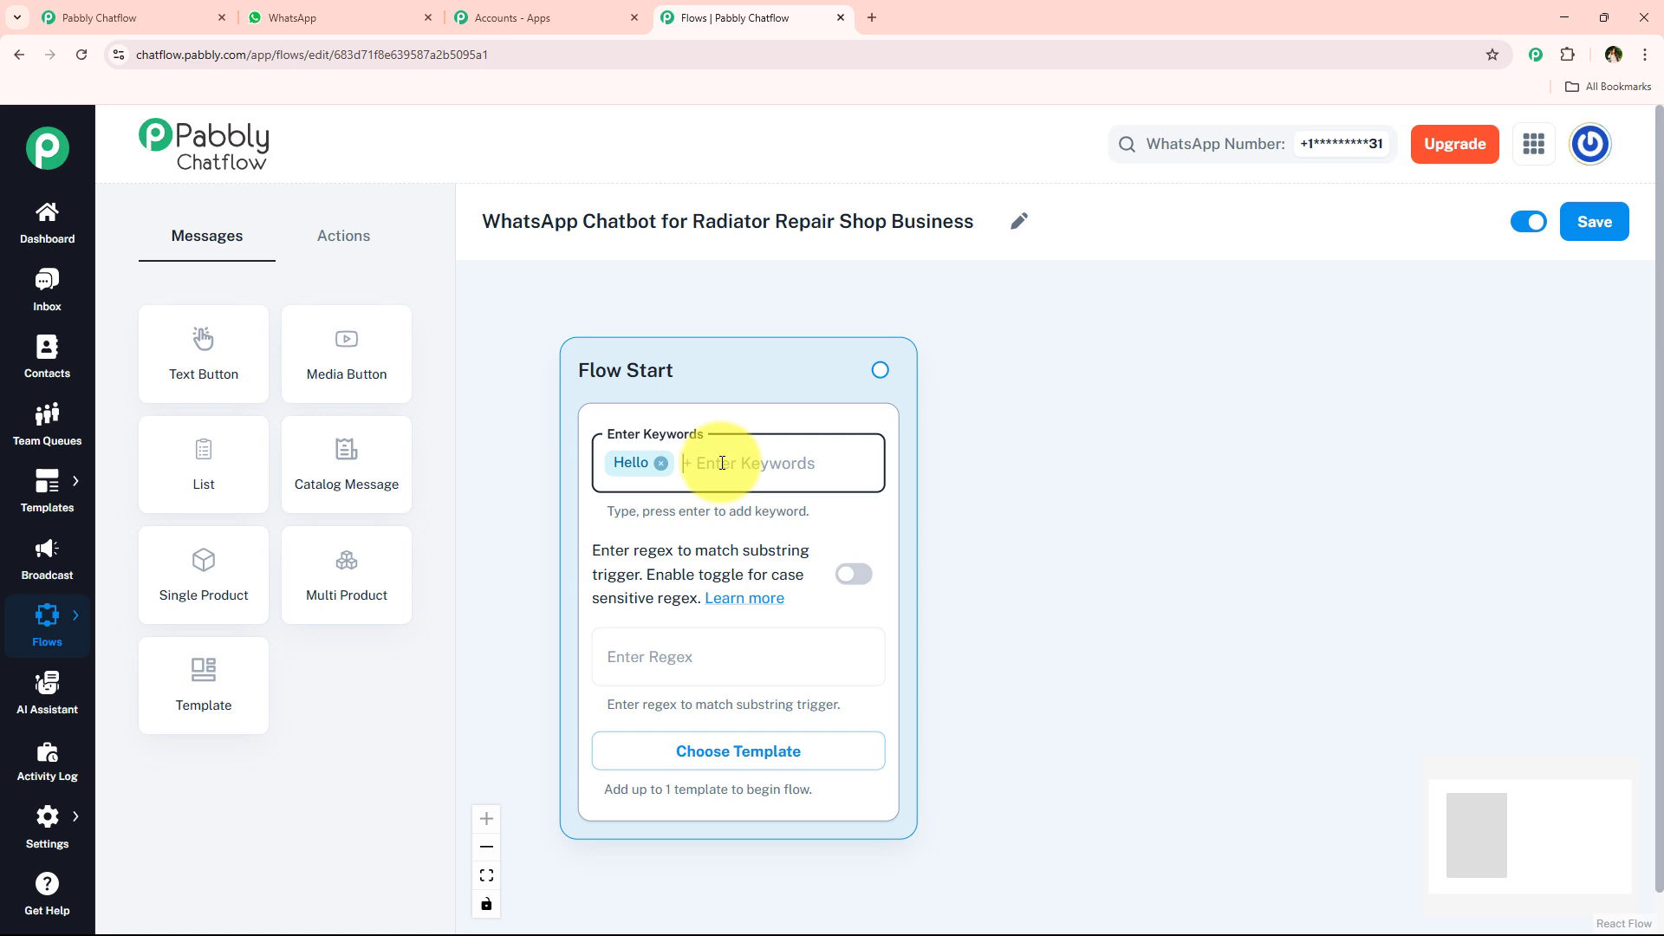
key("BackSpace")
left_click(969, 598)
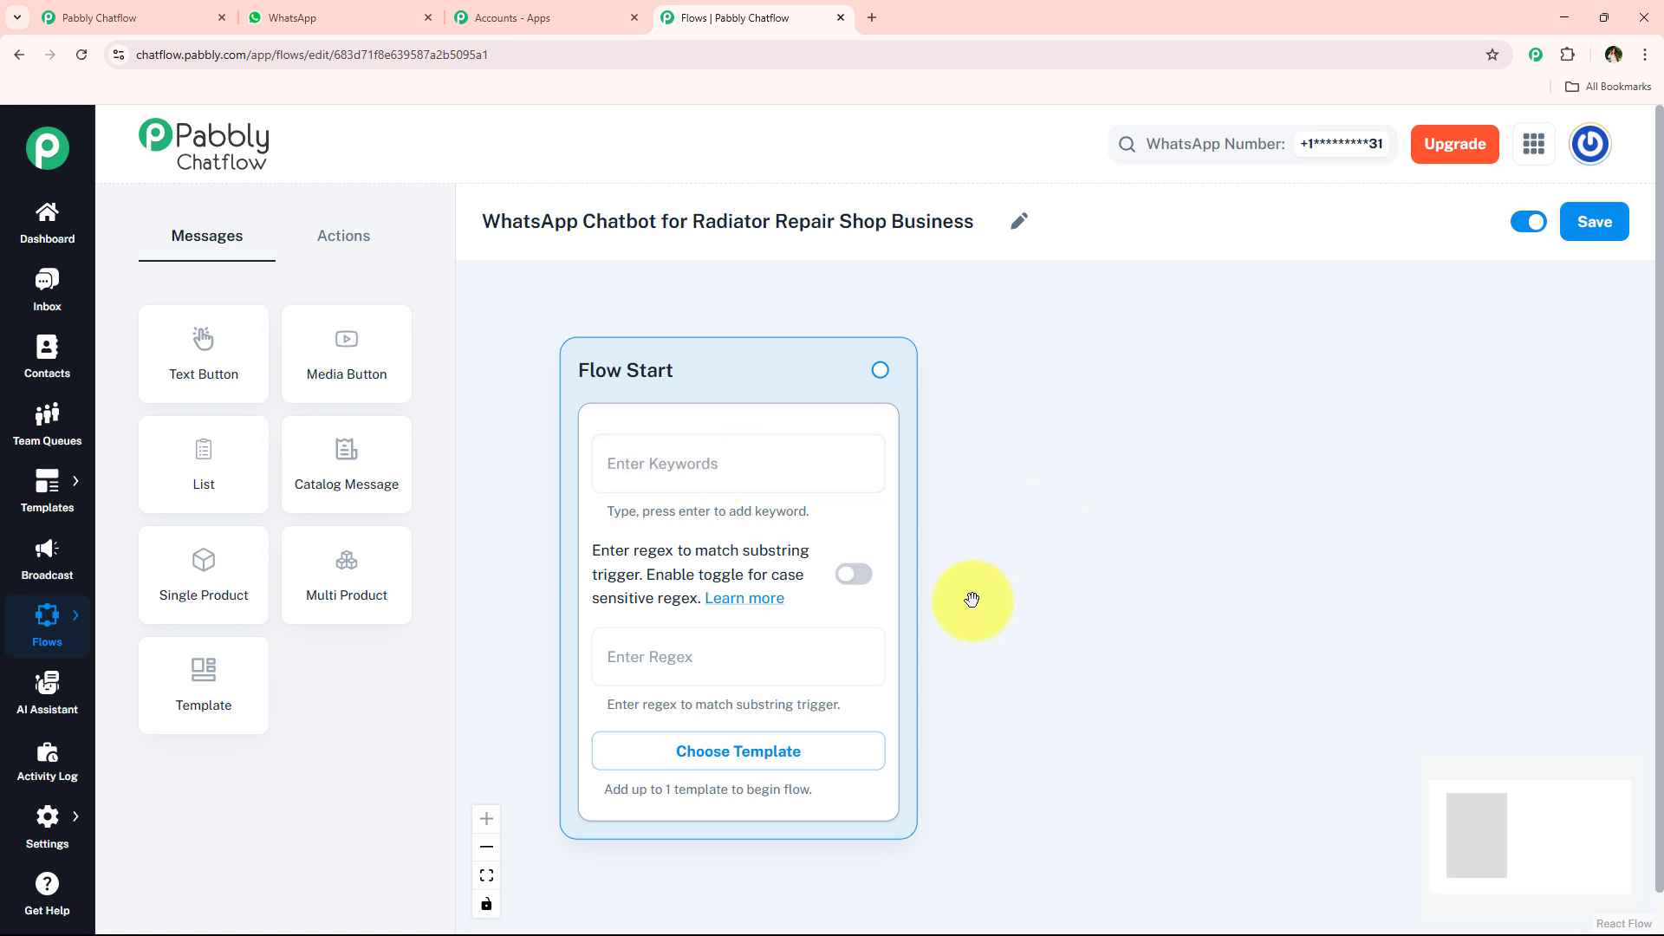
- Set the Flow Start regex to [\s\S]+ and enable case-sensitive regex matching
left_click(762, 671)
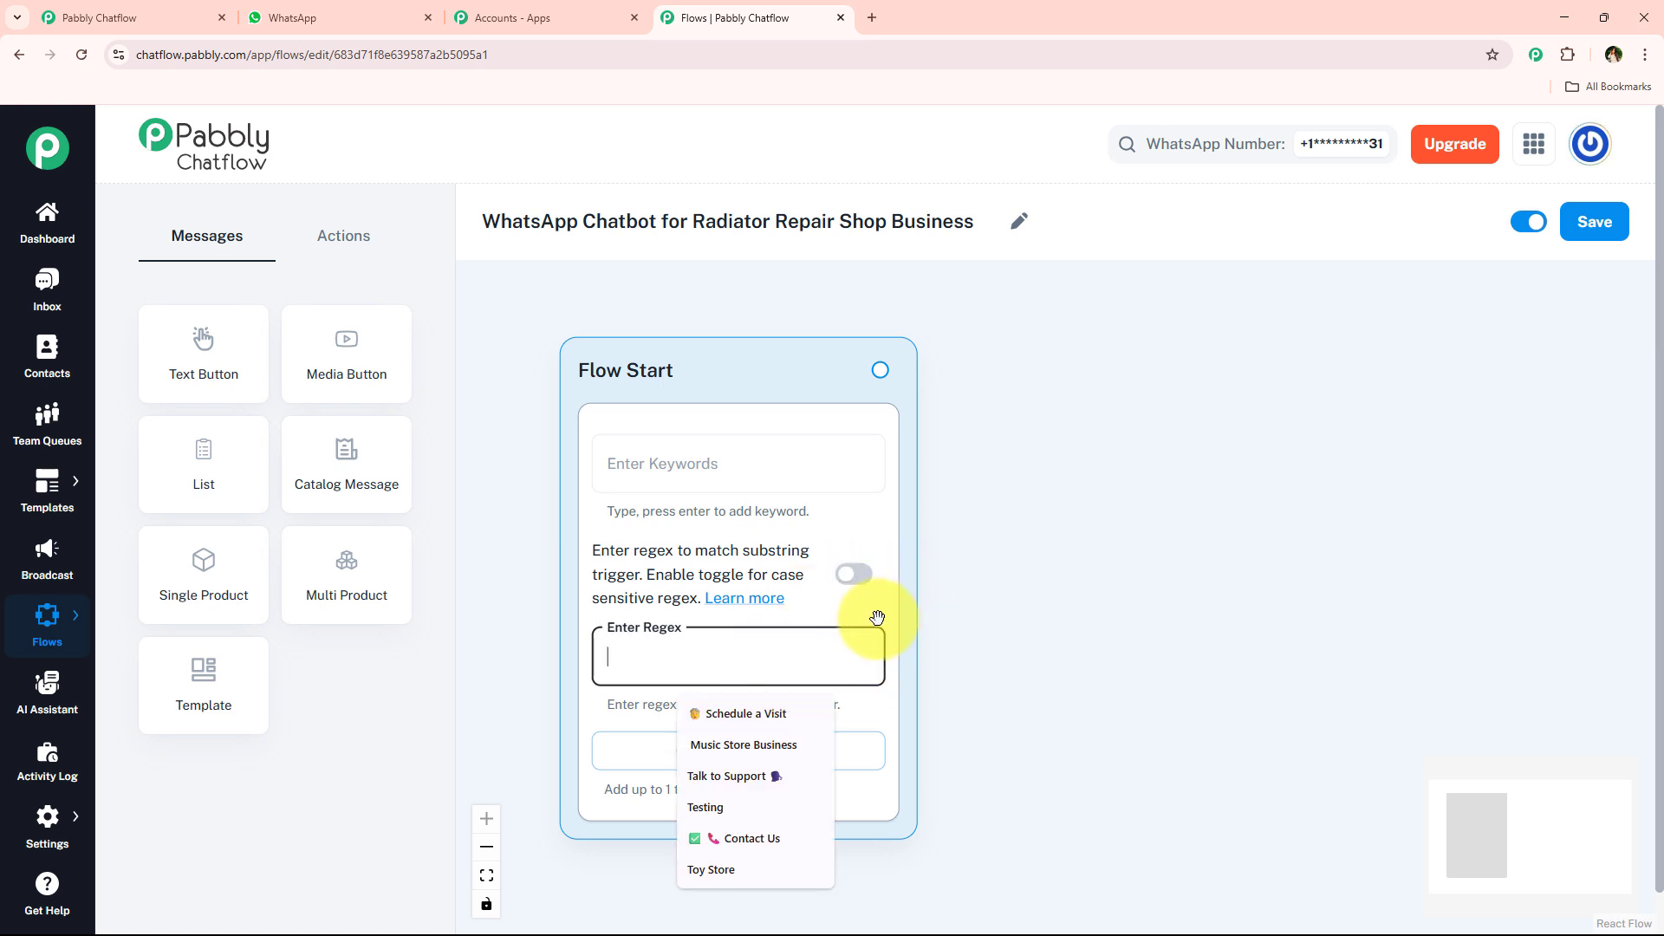
type("[")
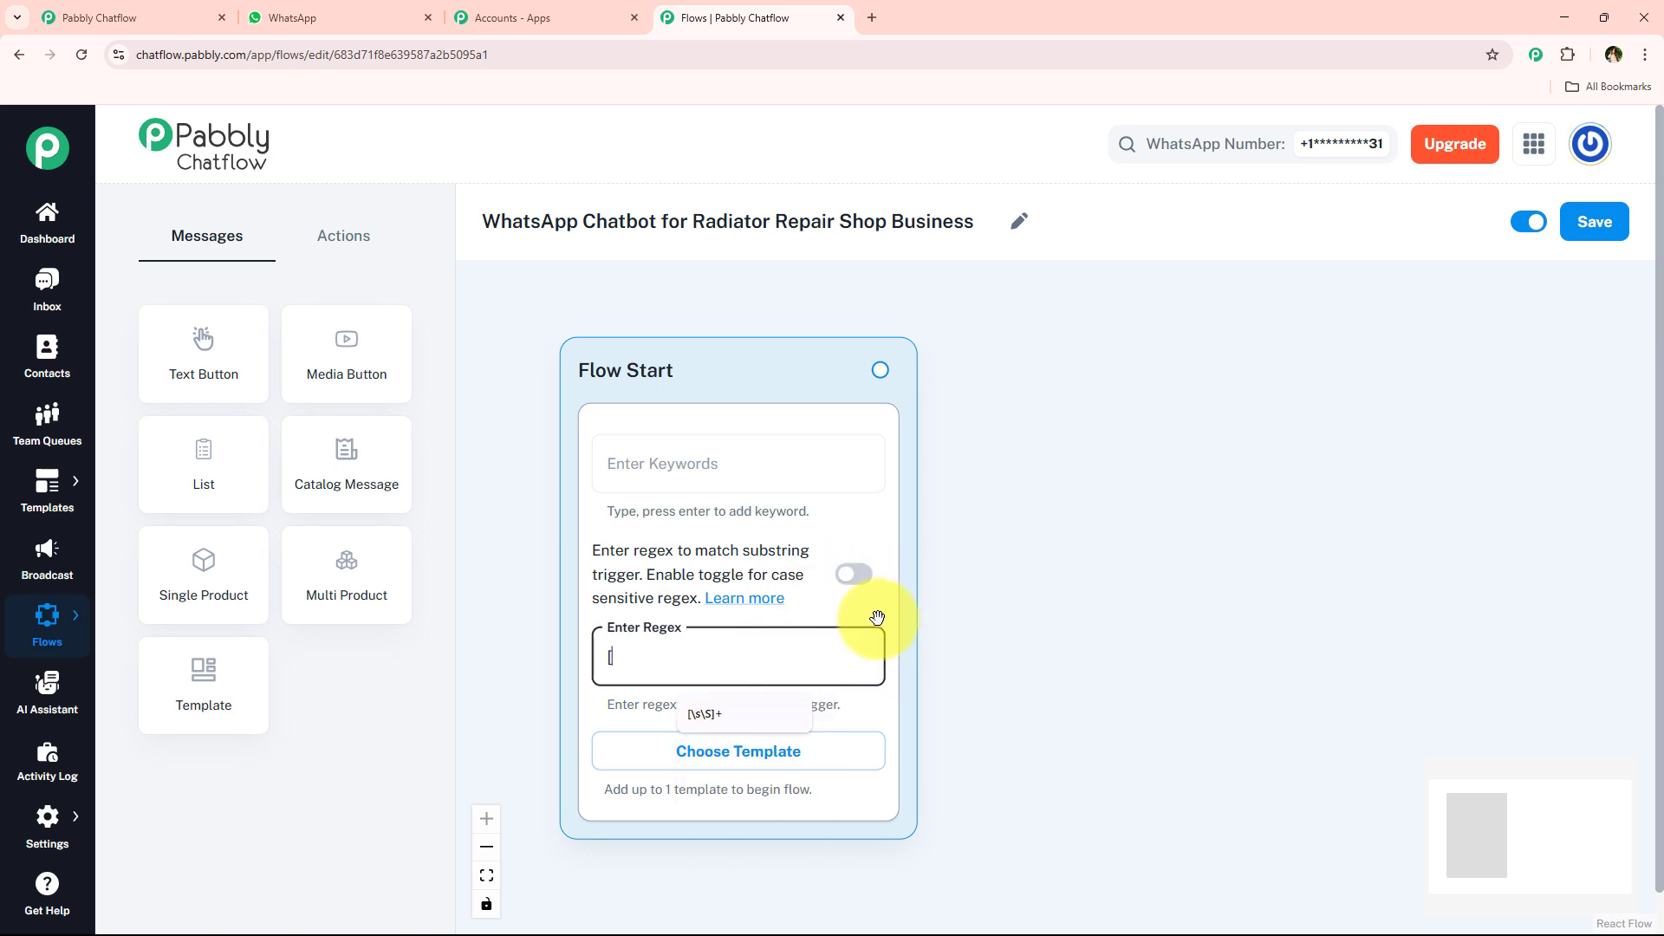
left_click(719, 714)
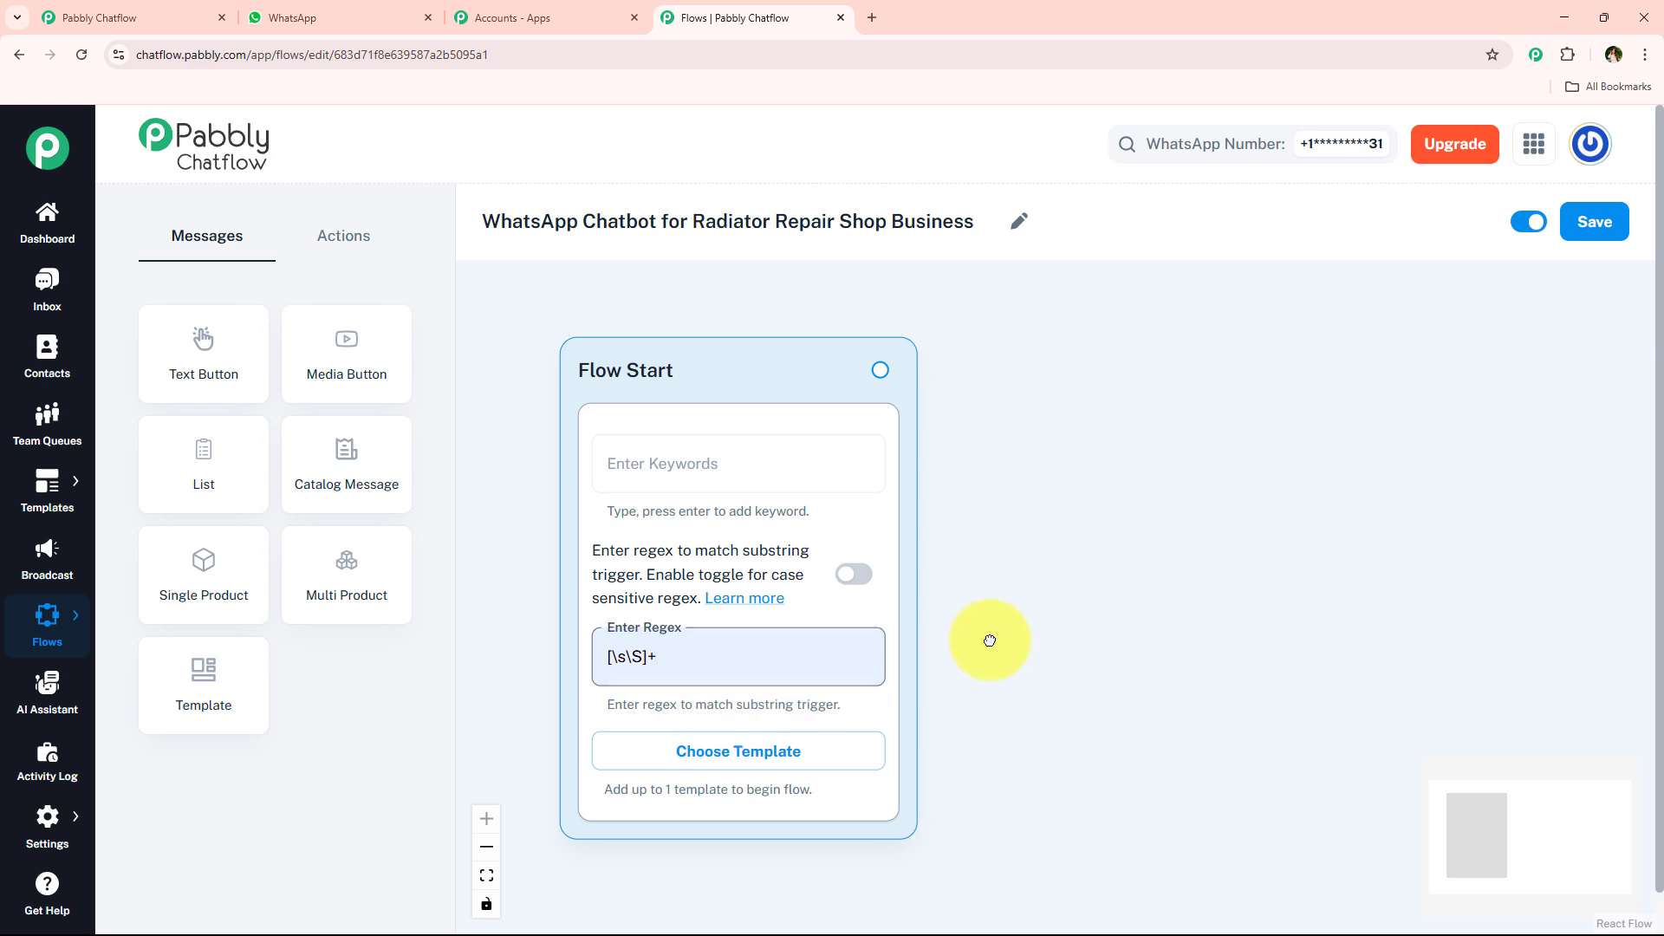
left_click(856, 575)
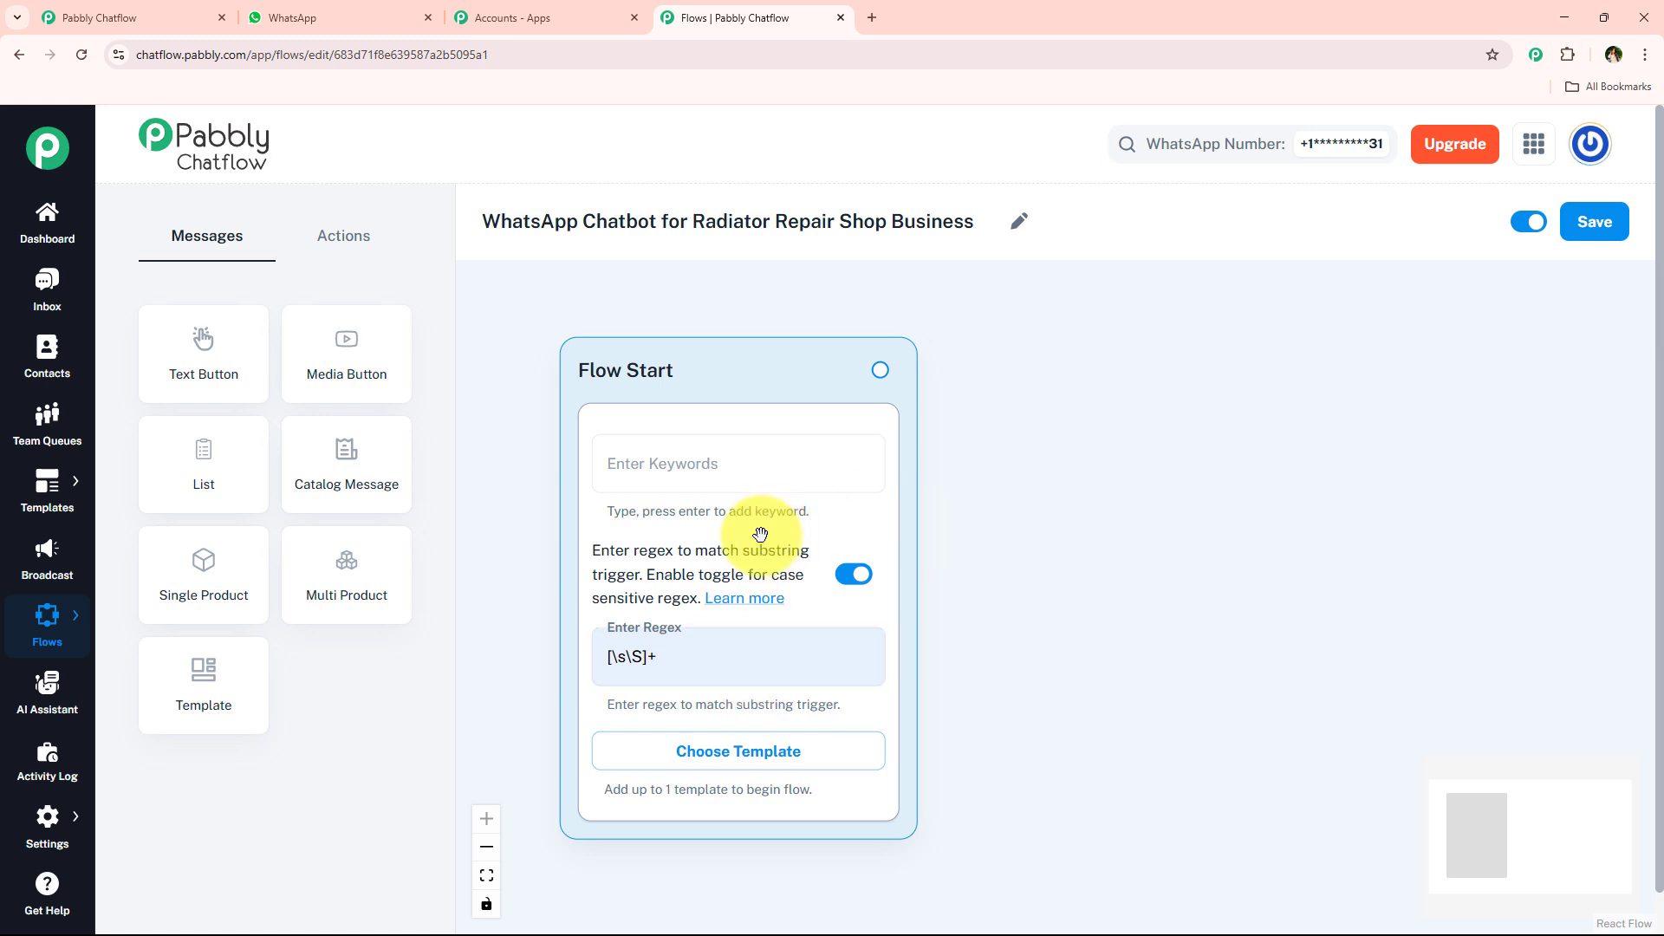
triple_click(687, 661)
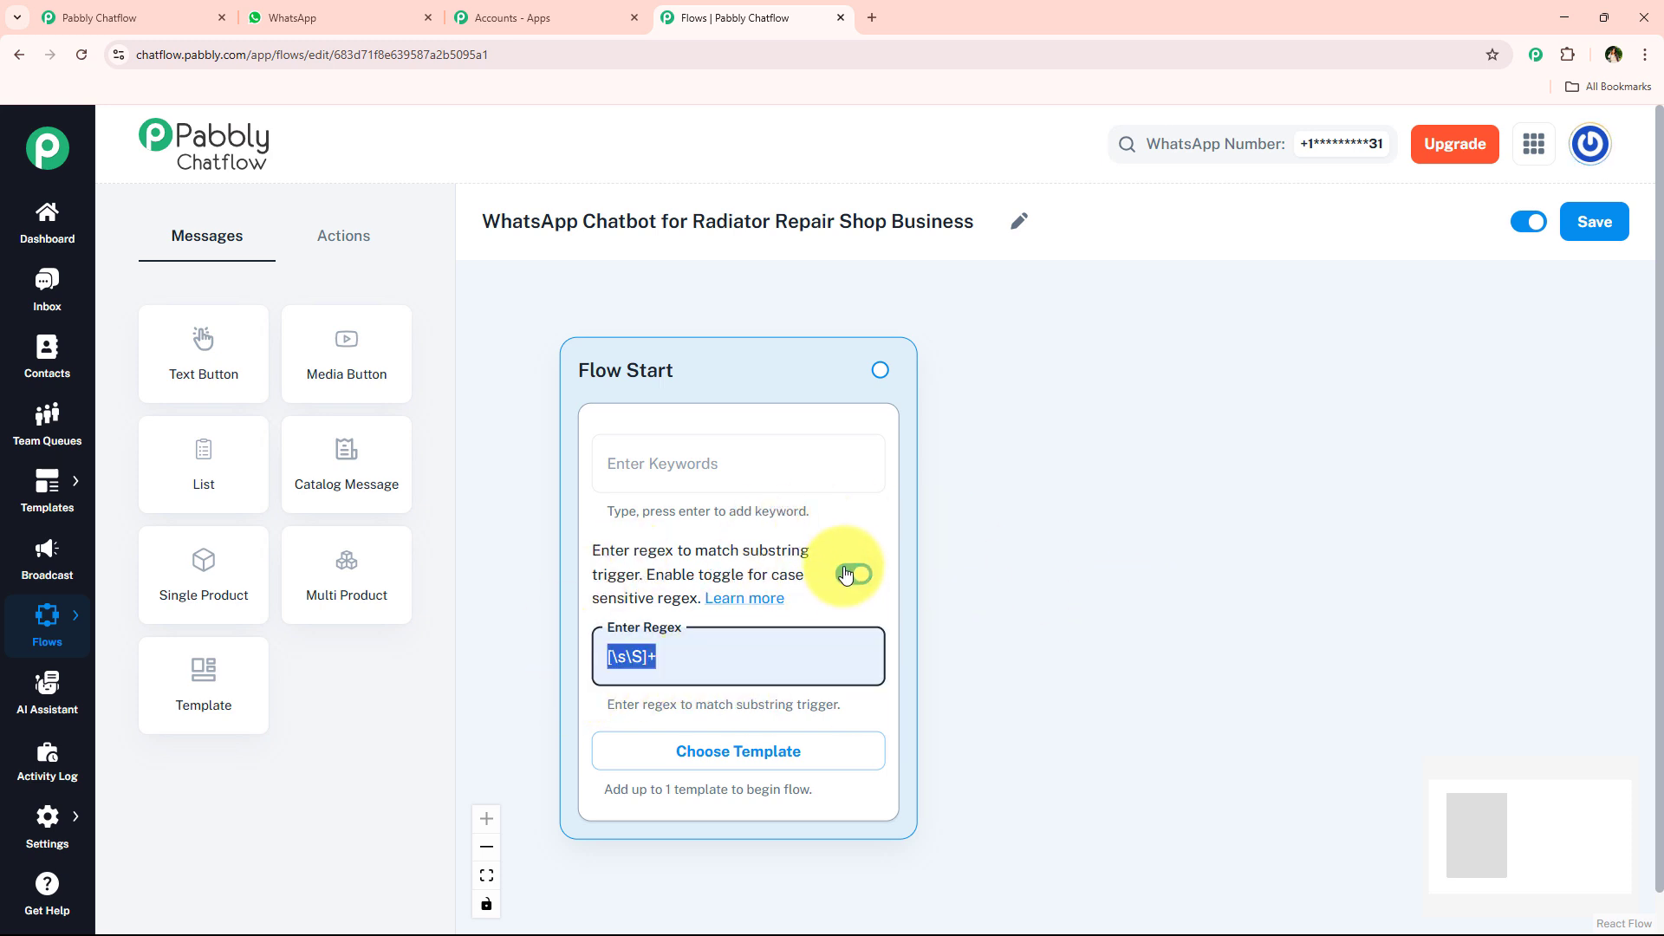
left_click(689, 676)
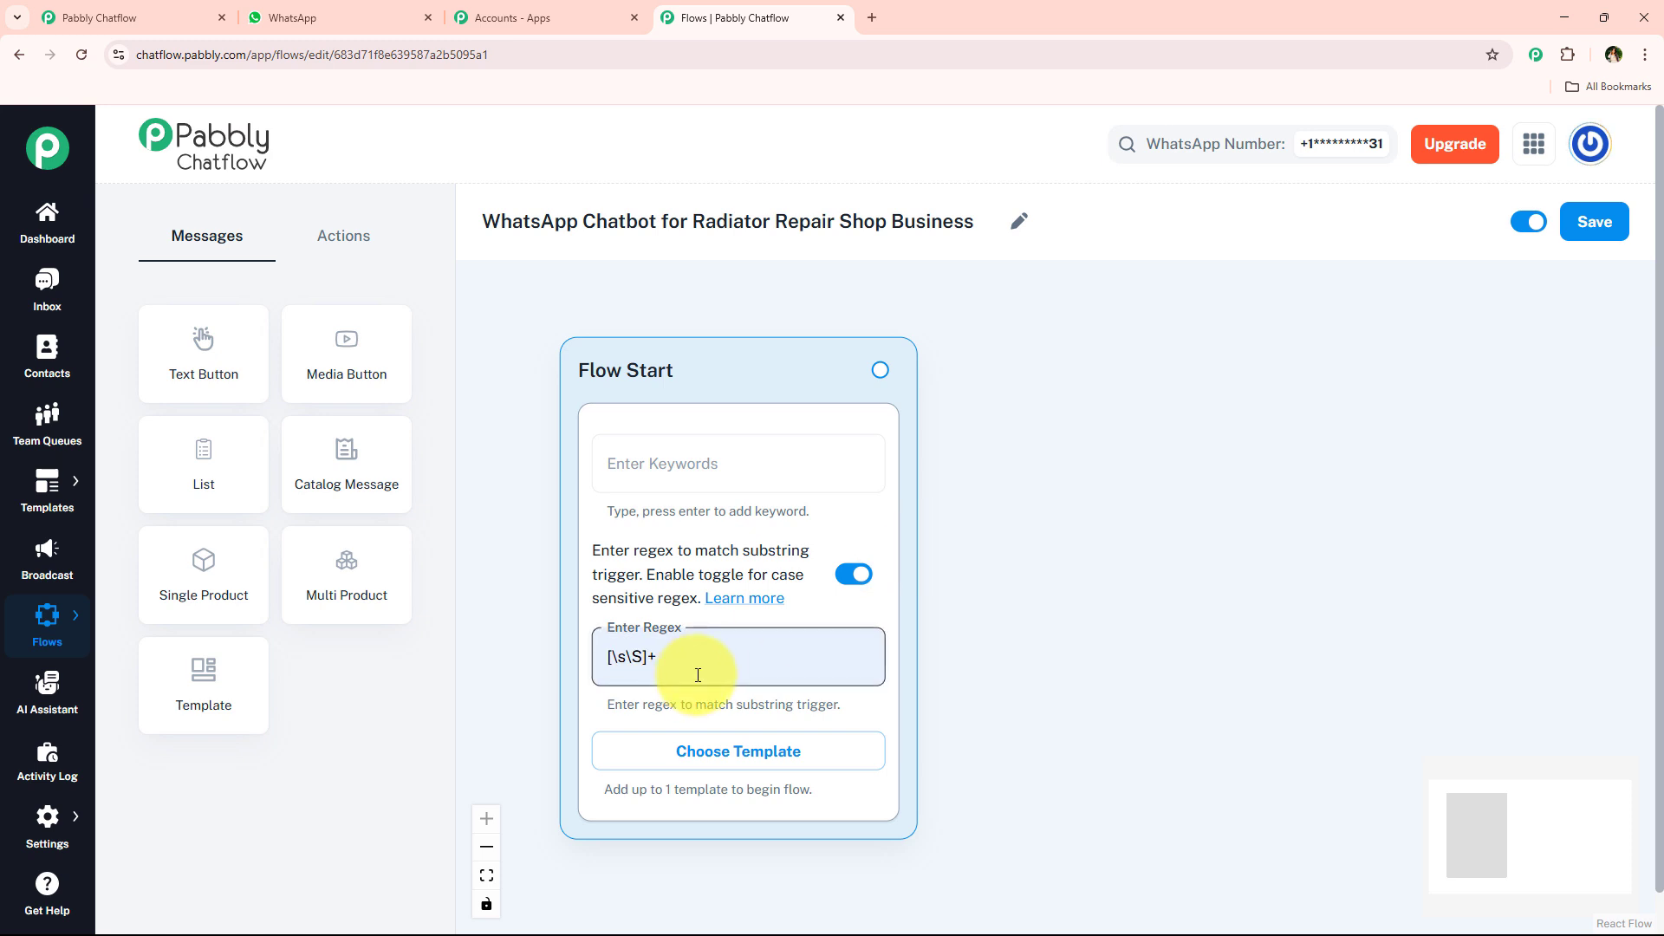
triple_click(717, 663)
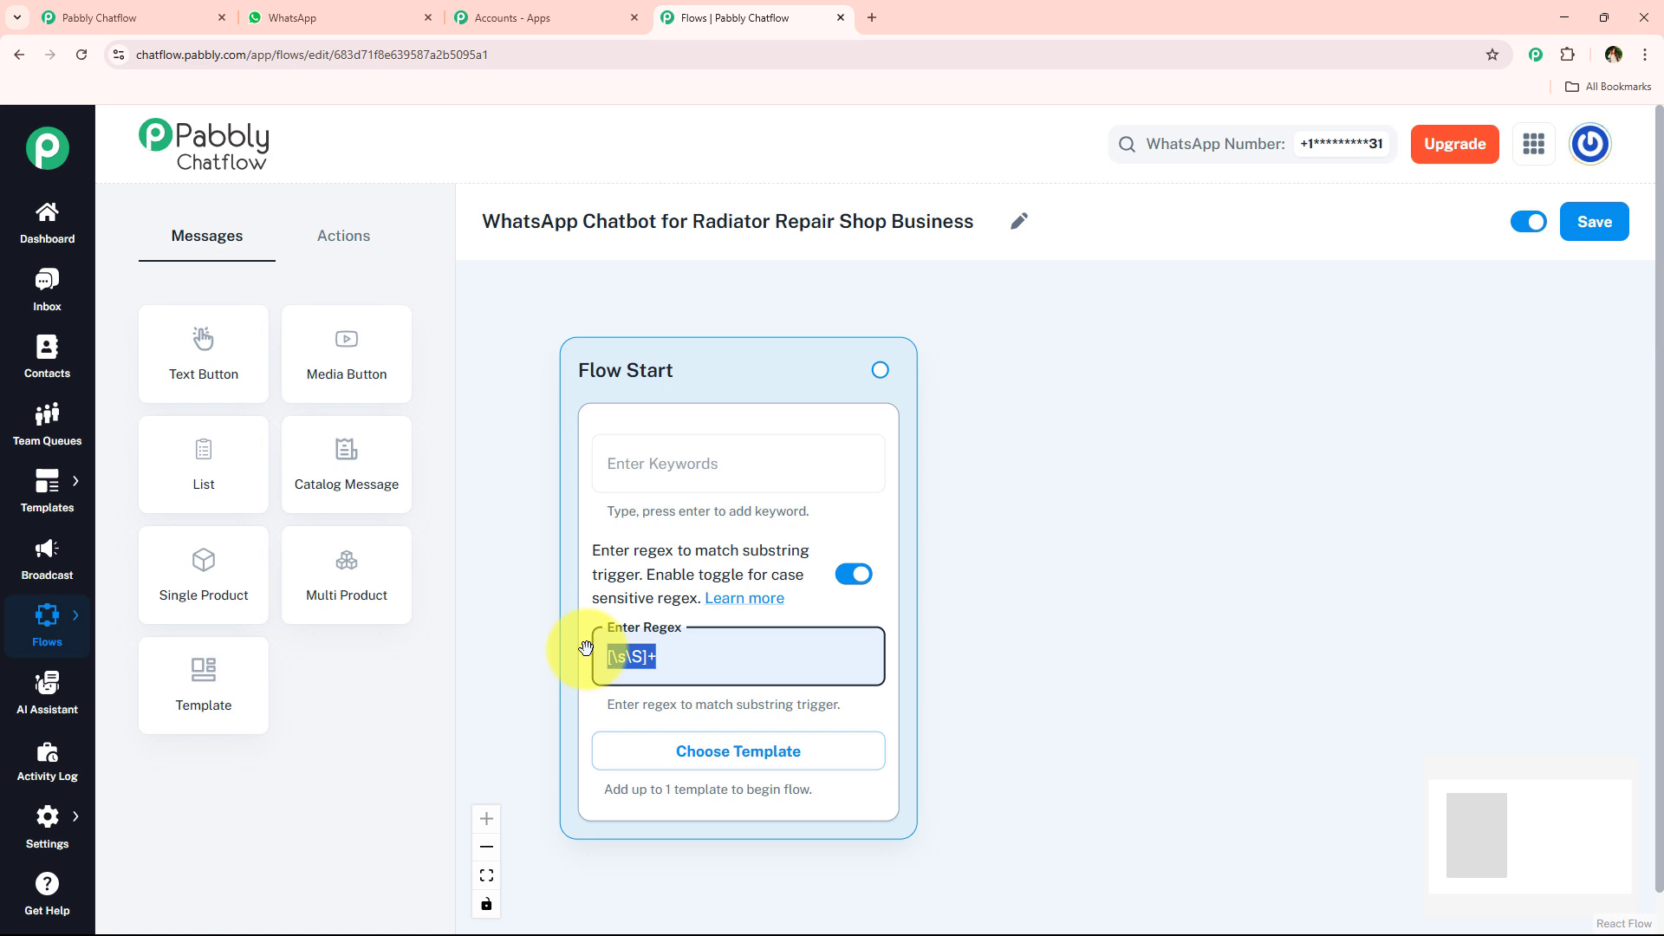
left_click(992, 654)
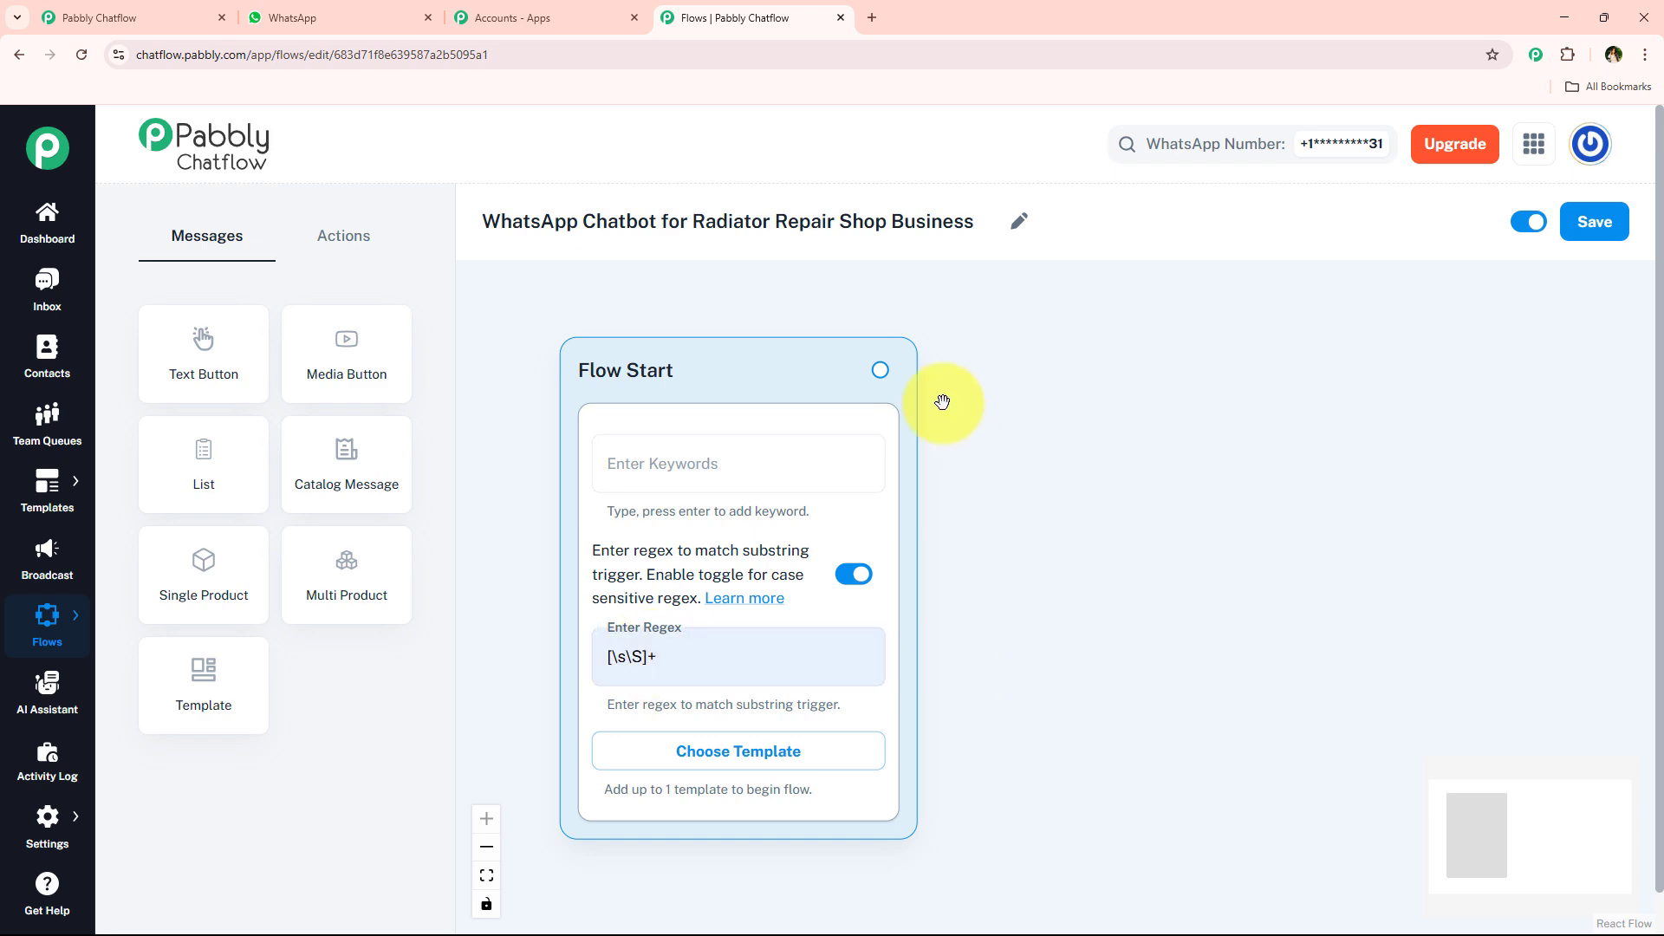
- Review the bot's welcome message requesting the full name in the WhatsApp chat, and return to the flow editor
left_click(325, 17)
scroll(1118, 546, "up", 10)
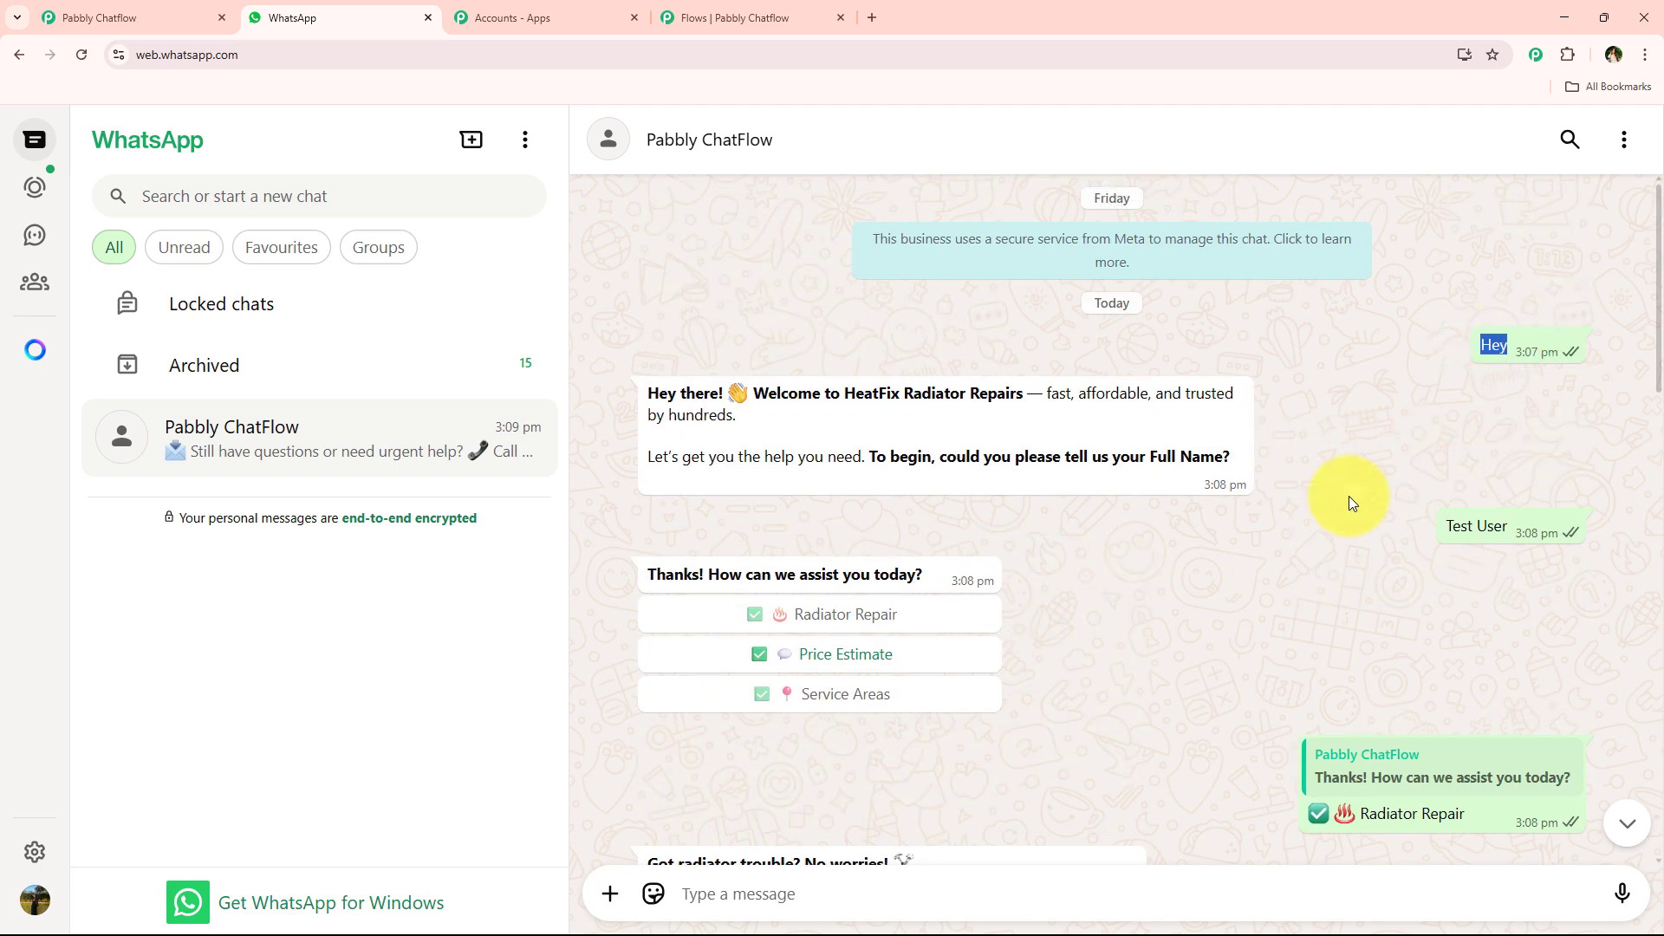
left_click_drag(646, 390, 1235, 466)
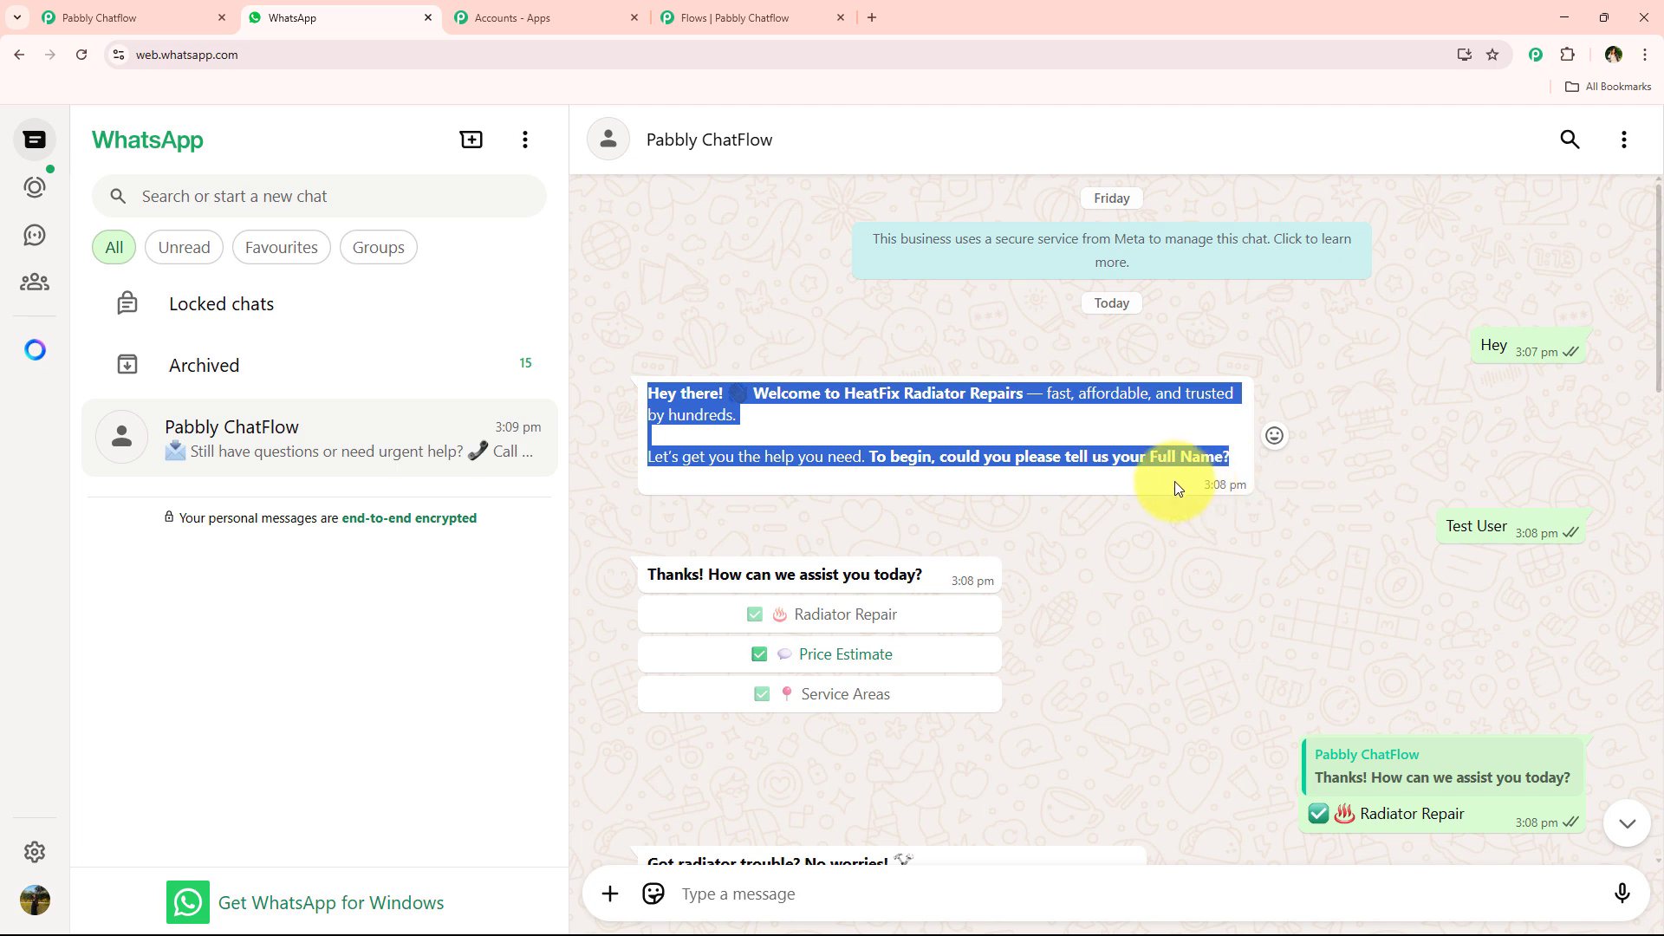
left_click(699, 7)
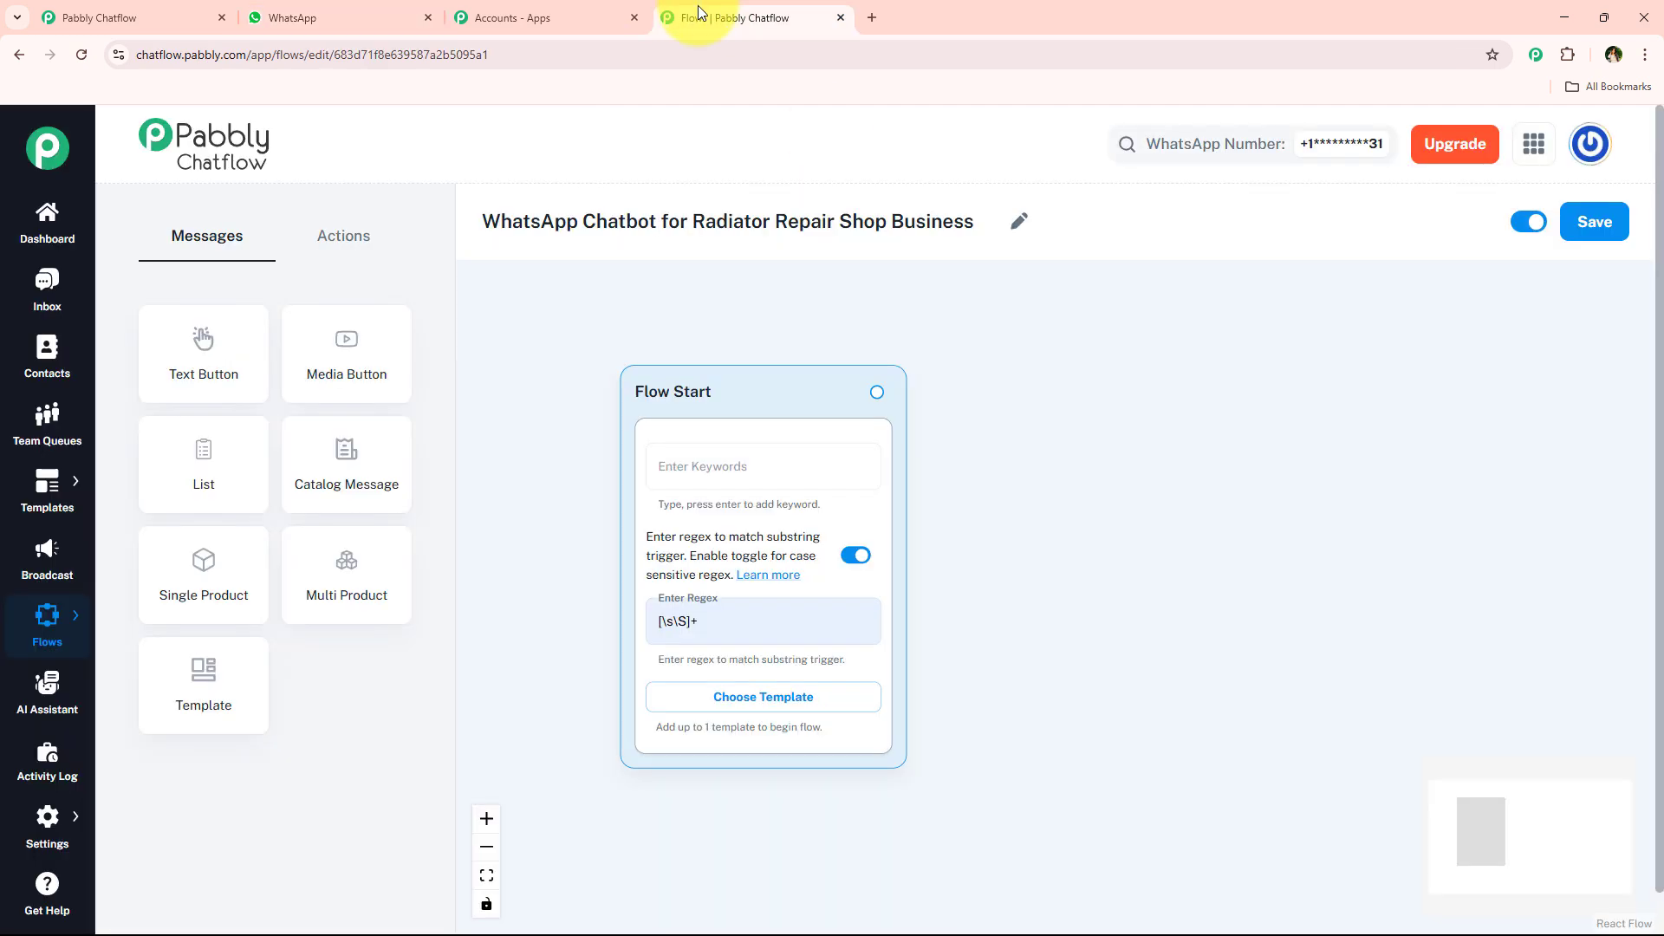
- Add an Ask Question node beside Flow Start and connect the Flow Start output to it
left_click(339, 239)
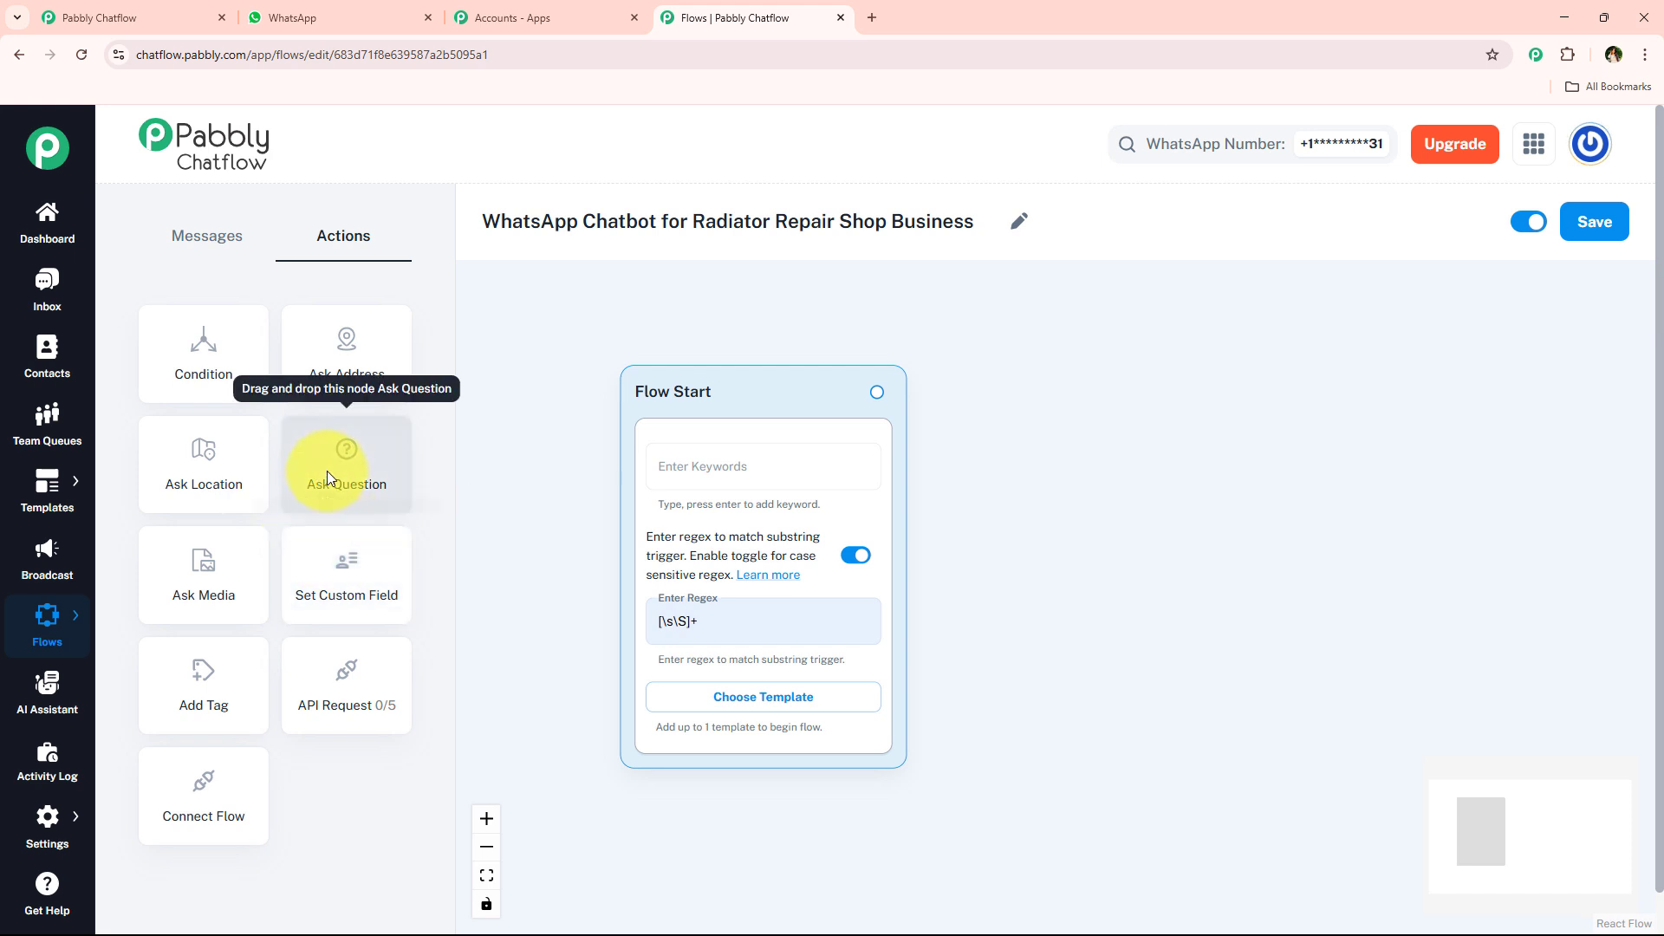
left_click_drag(325, 471, 1047, 369)
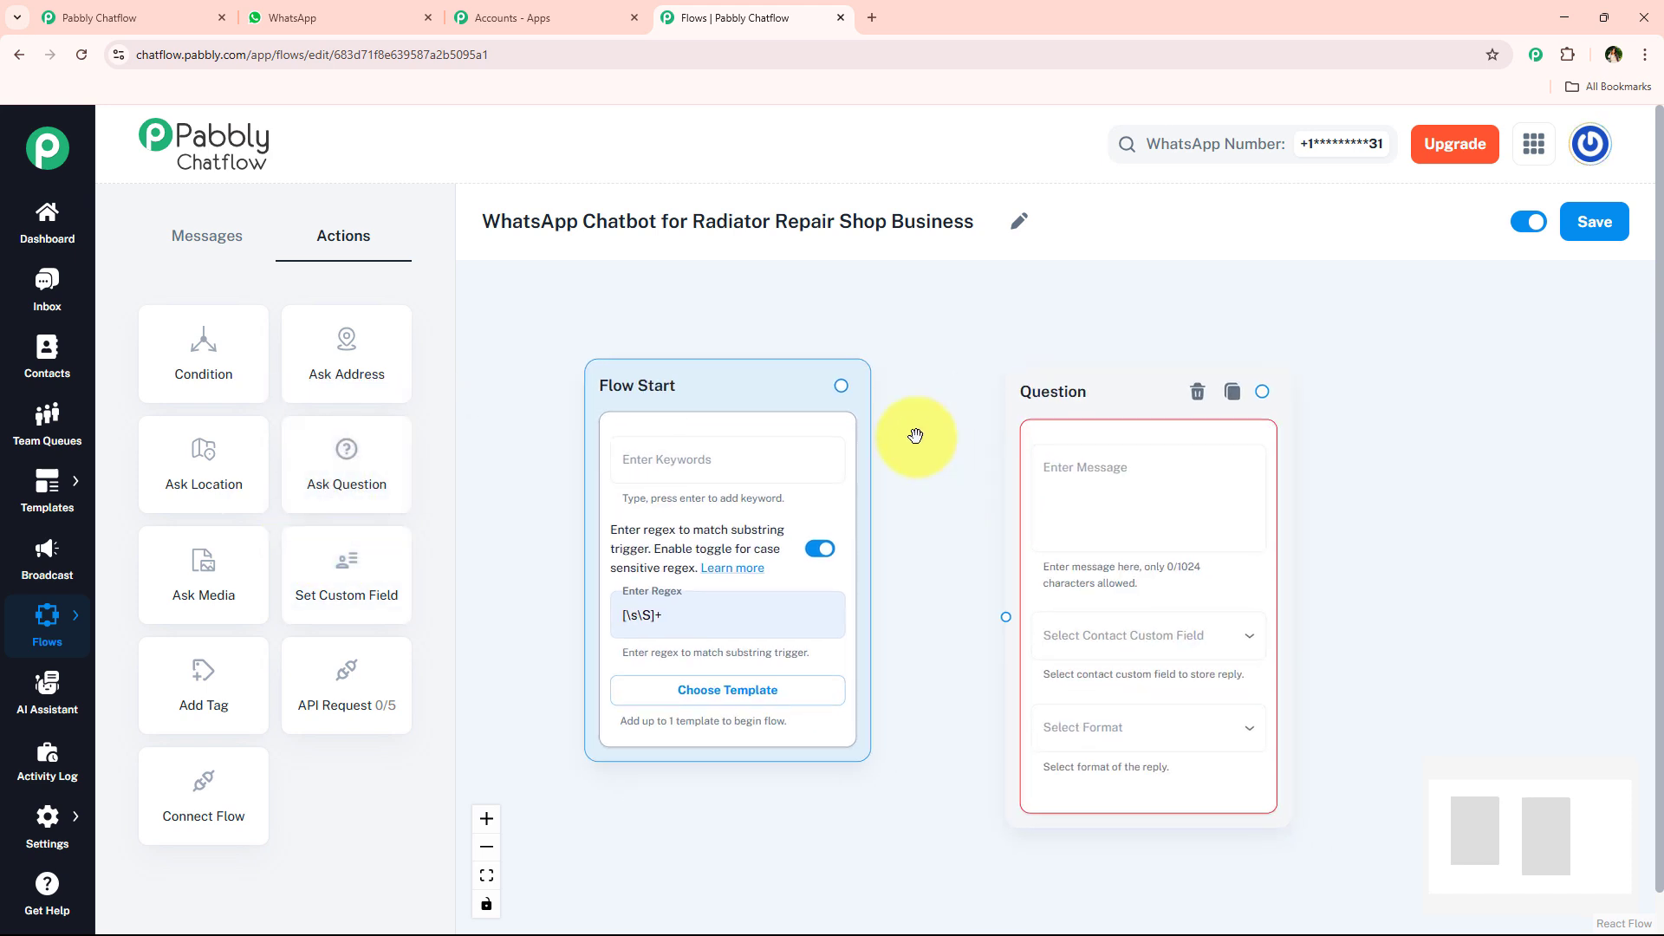
left_click_drag(838, 384, 1006, 617)
left_click_drag(942, 490, 769, 454)
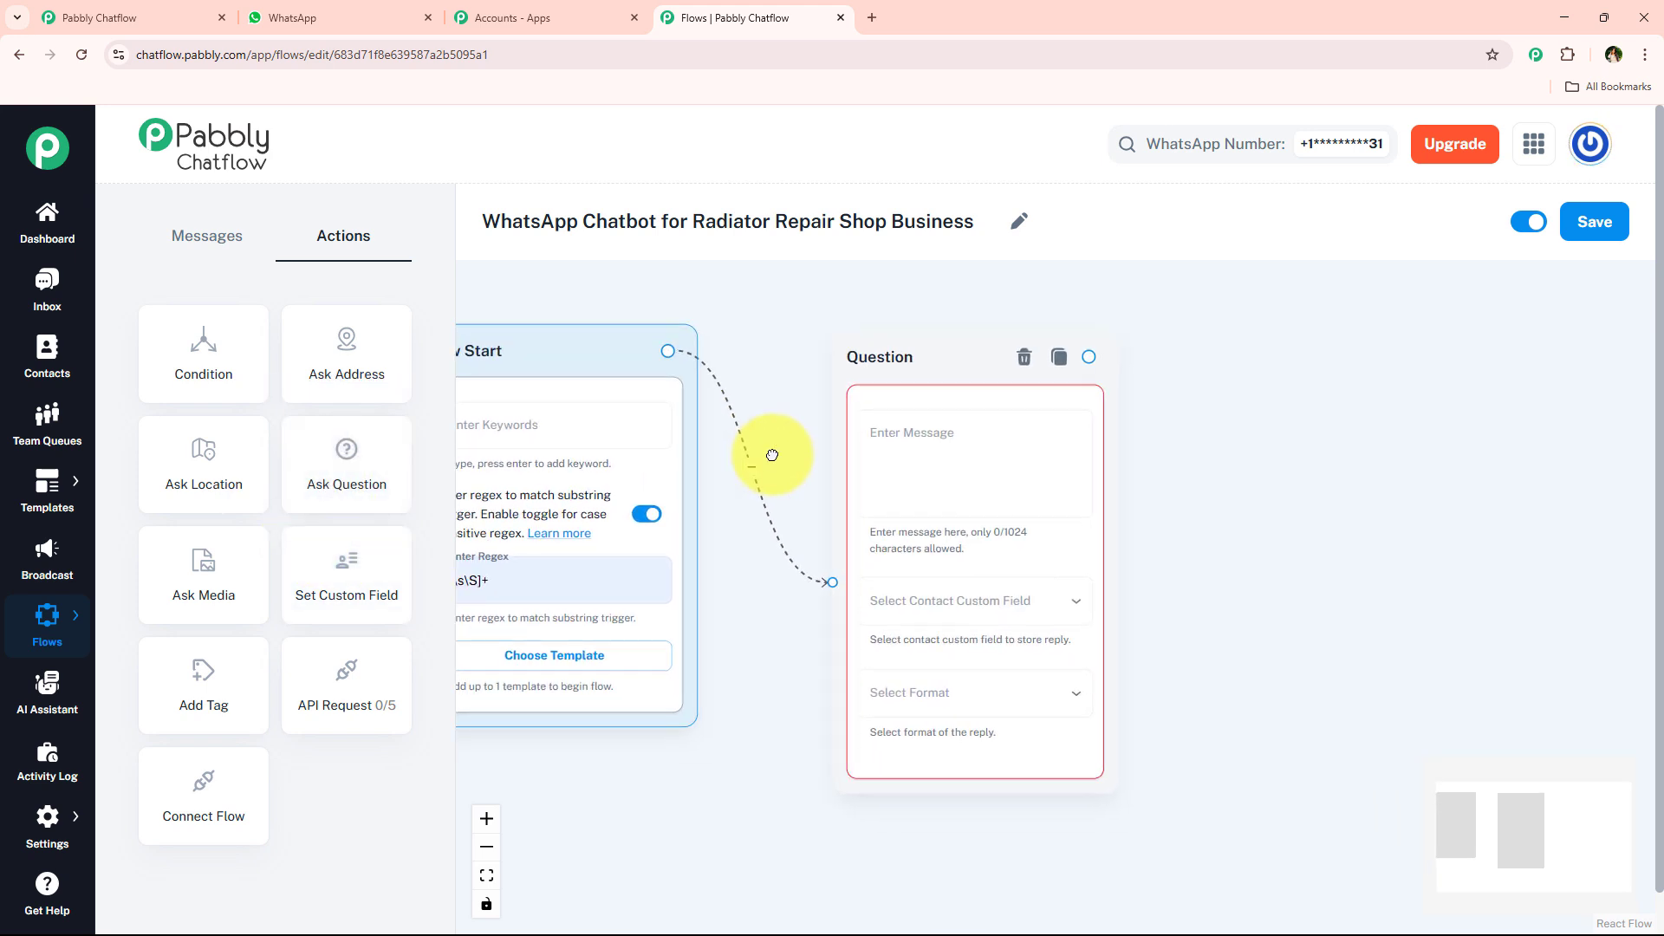
- Paste the HeatFix Radiator Repairs welcome message asking for the Full Name as the Question node's message
left_click(1010, 468)
key("ctrl+v")
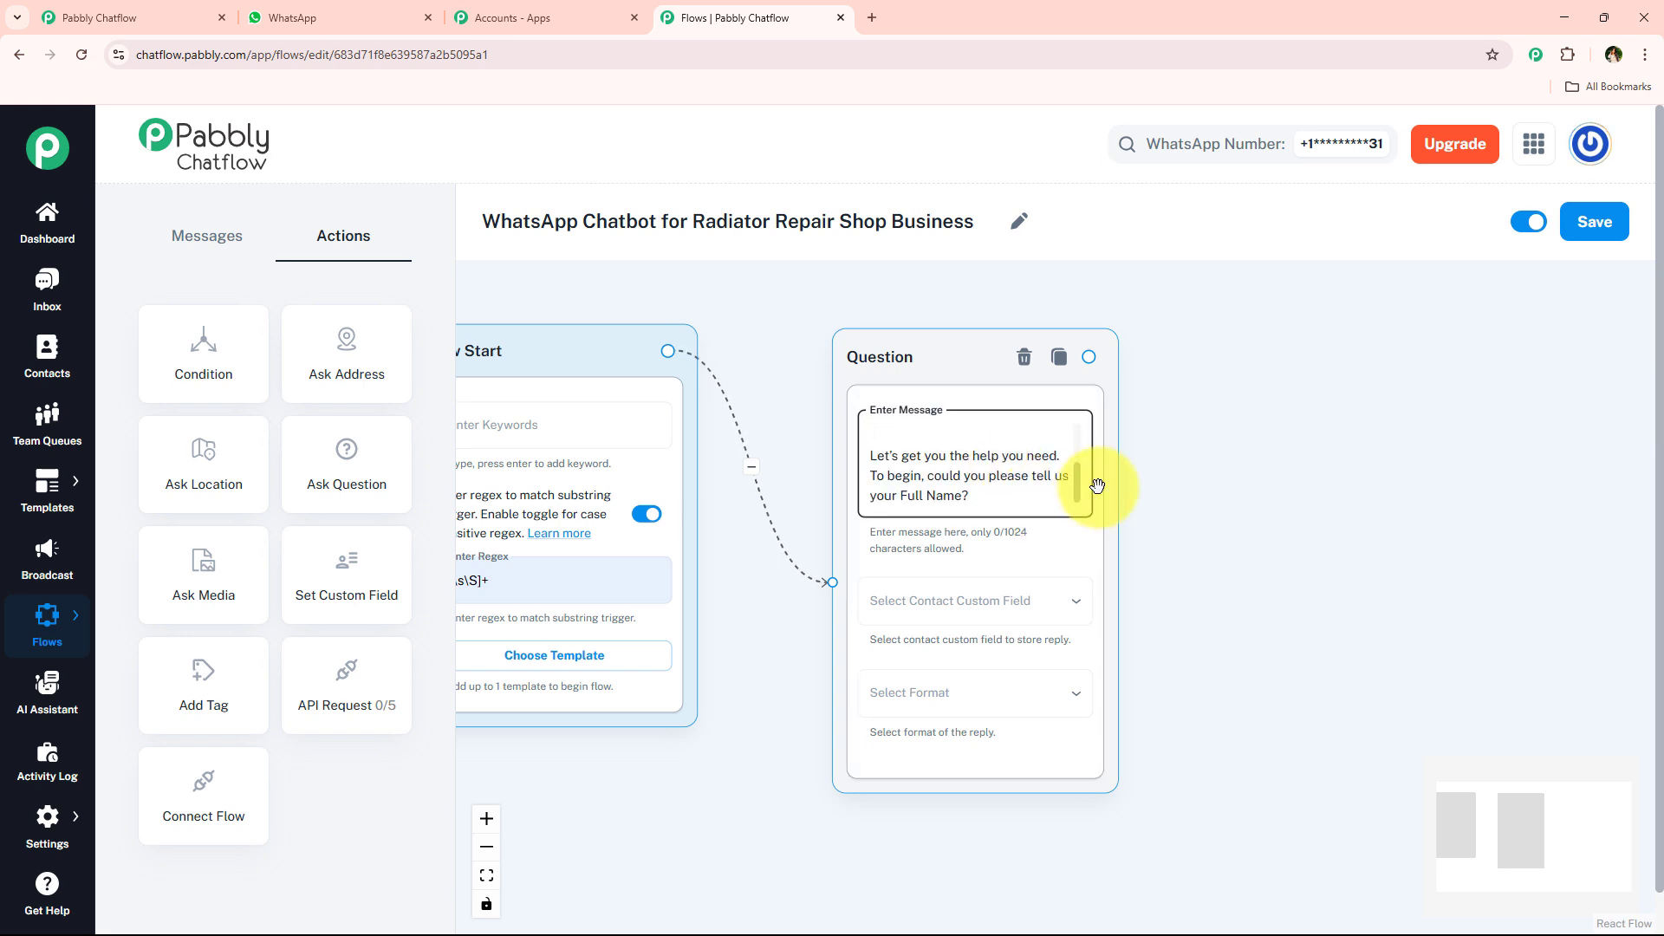
mouse_move(1076, 493)
left_mouse_down()
mouse_move(1066, 388)
mouse_move(1081, 500)
left_mouse_up()
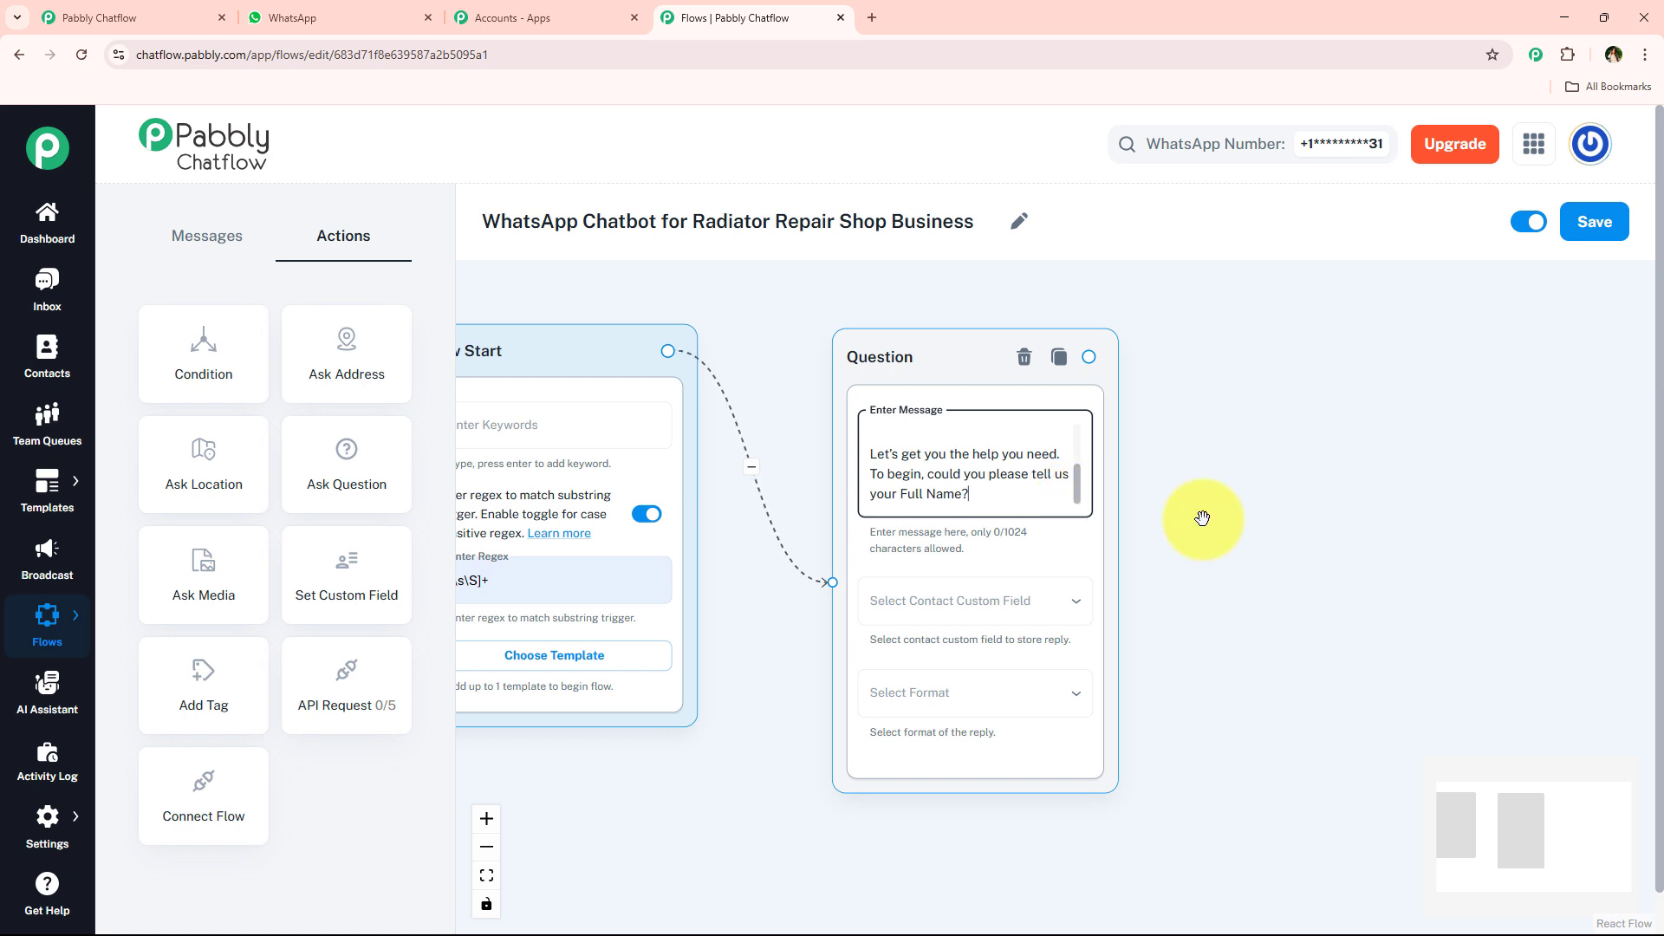
scroll(913, 527, "up", 2)
- Check the bold parts of the WhatsApp welcome message and enclose "To begin, could you please tell us your Full Name?" in asterisks in the Question message
left_click(339, 13)
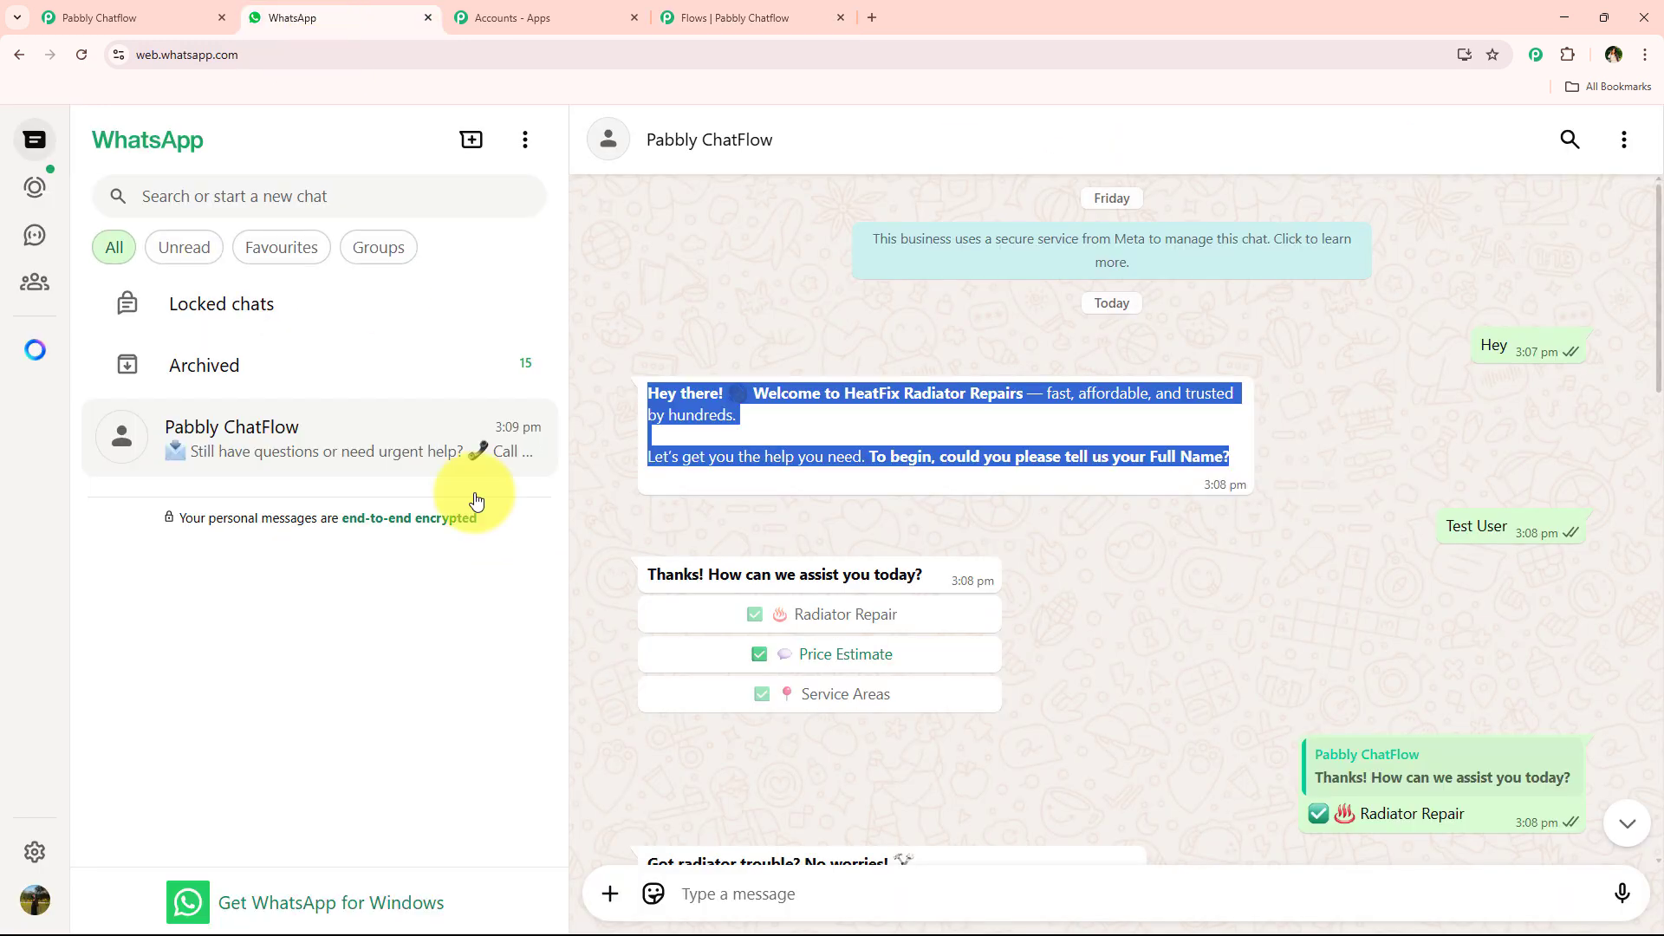
left_click(814, 468)
left_click_drag(886, 461, 1319, 465)
left_click_drag(627, 390, 1016, 382)
left_click(733, 18)
left_click(884, 517)
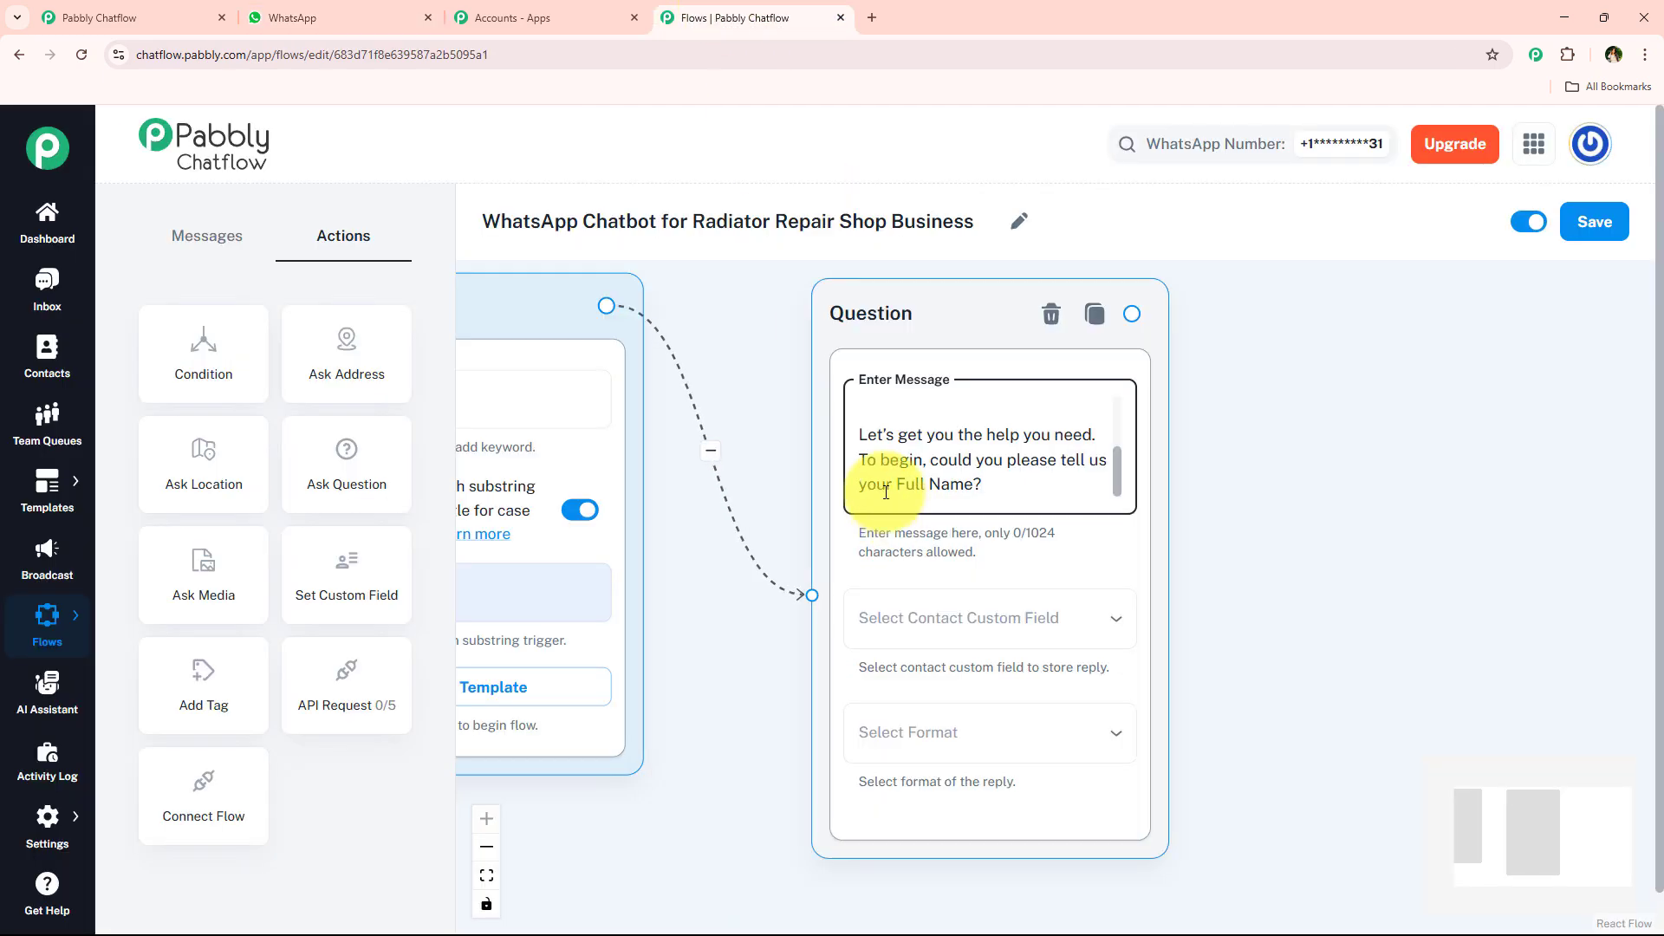
left_click(860, 461)
type("*")
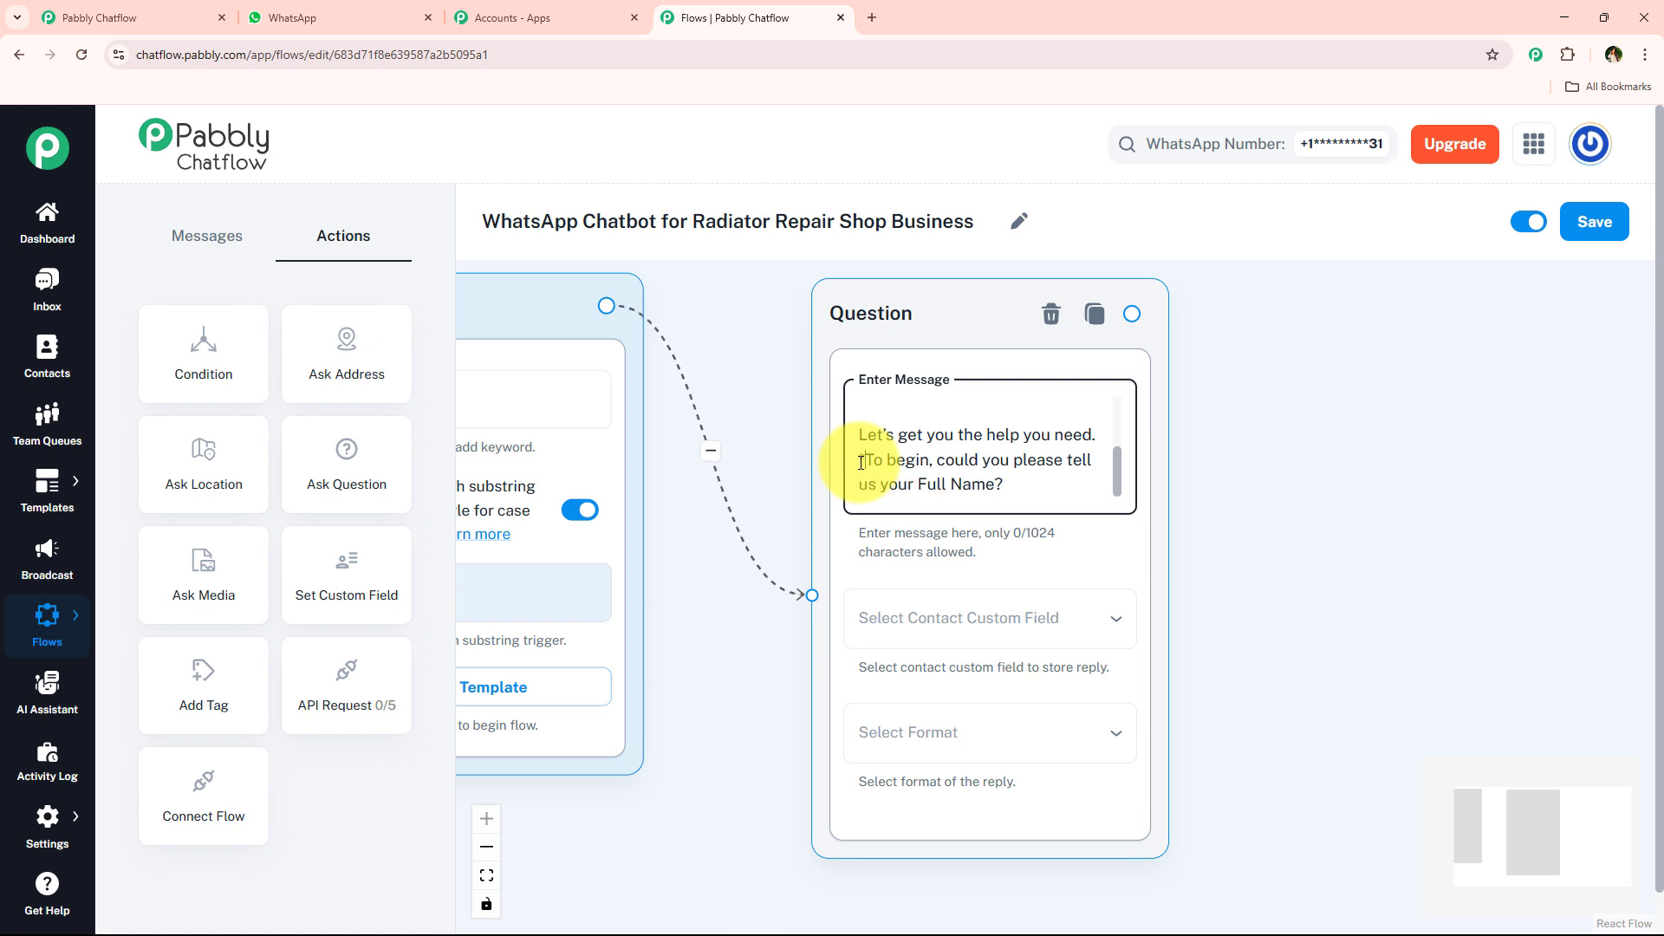
left_click(1039, 490)
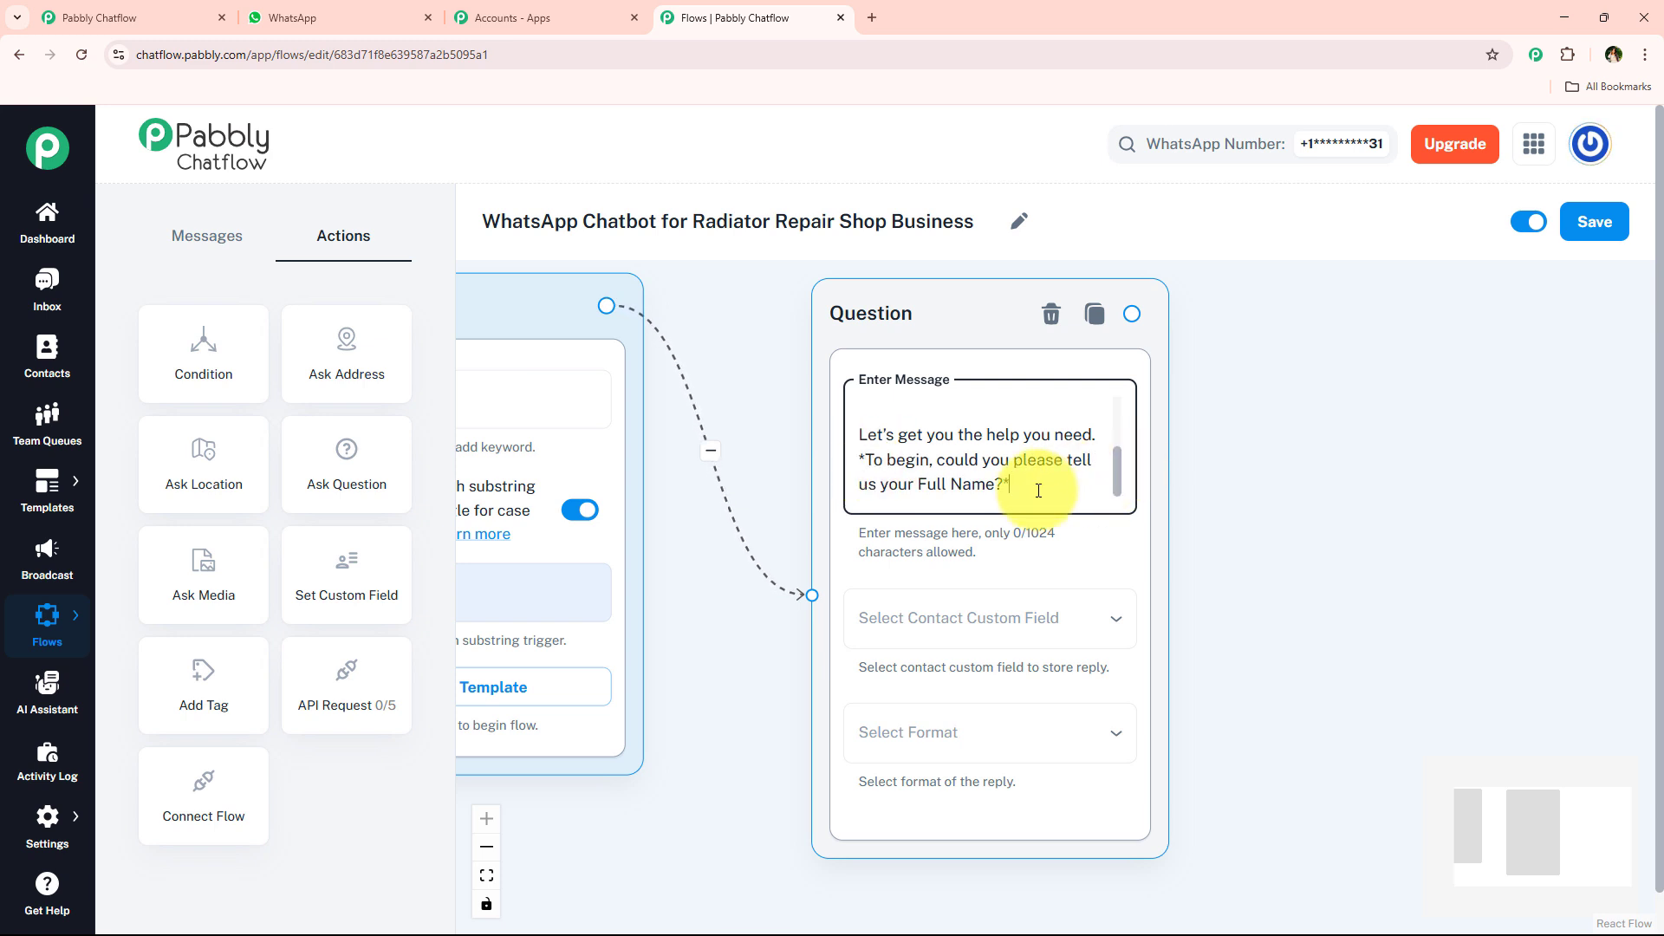
type("*")
- Enclose the opening "Hey there! Welcome to HeatFix Radiator Repairs" in asterisks, matching the bold text in WhatsApp
scroll(1118, 471, "up", 3)
left_click(281, 17)
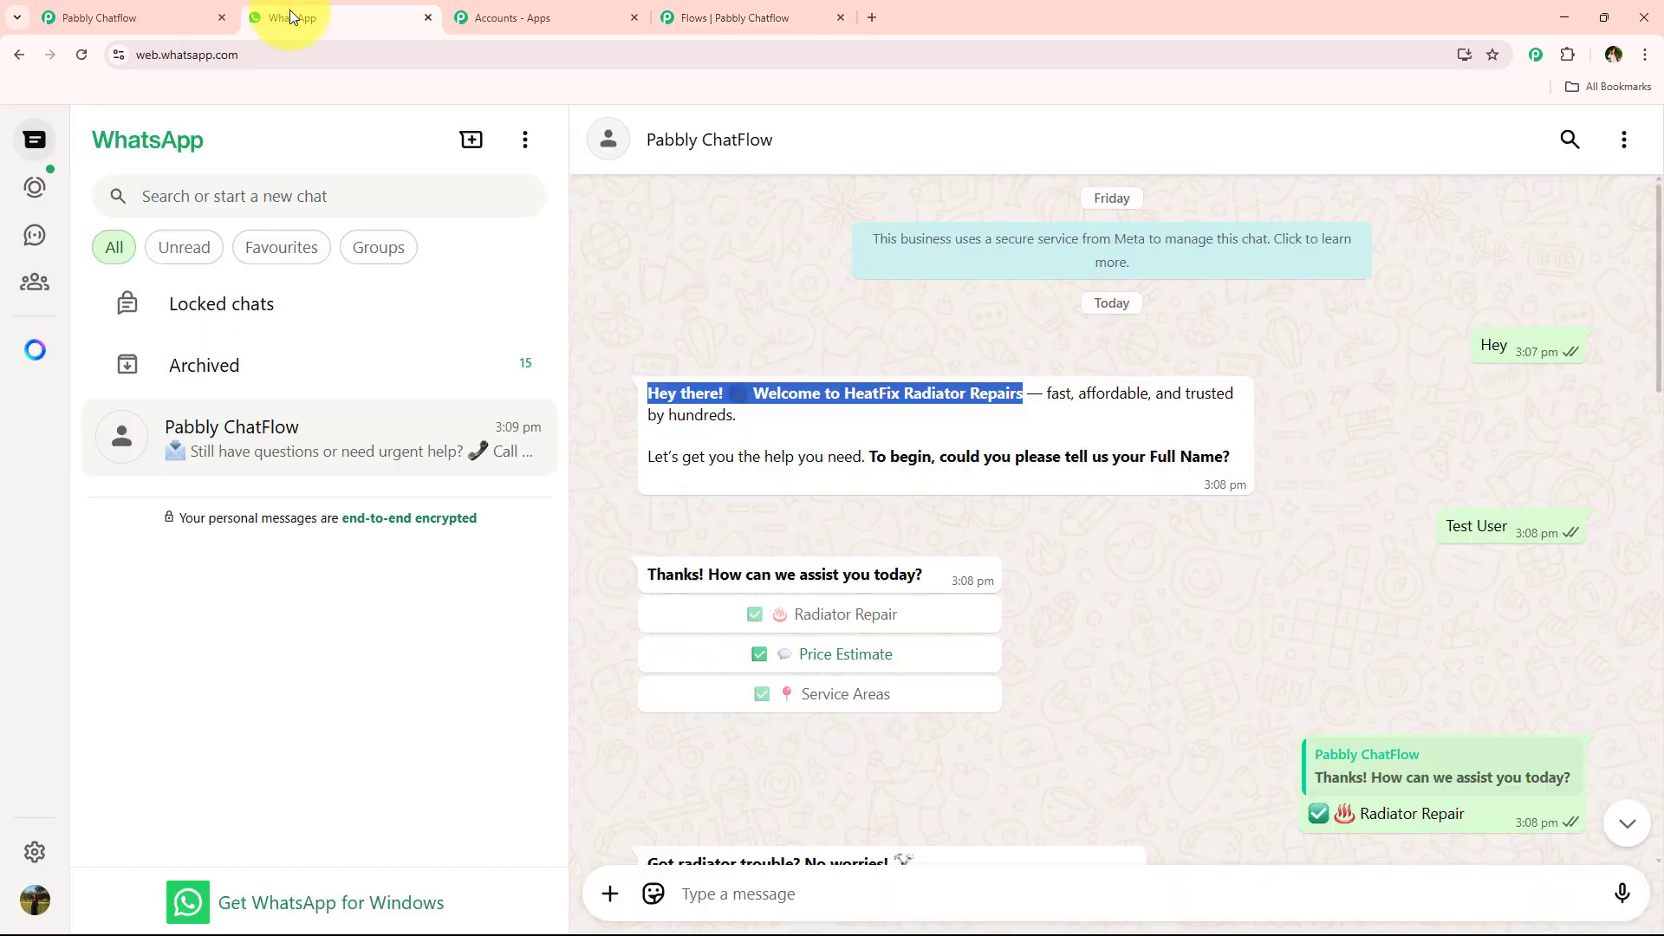
left_click(771, 7)
left_click(871, 394)
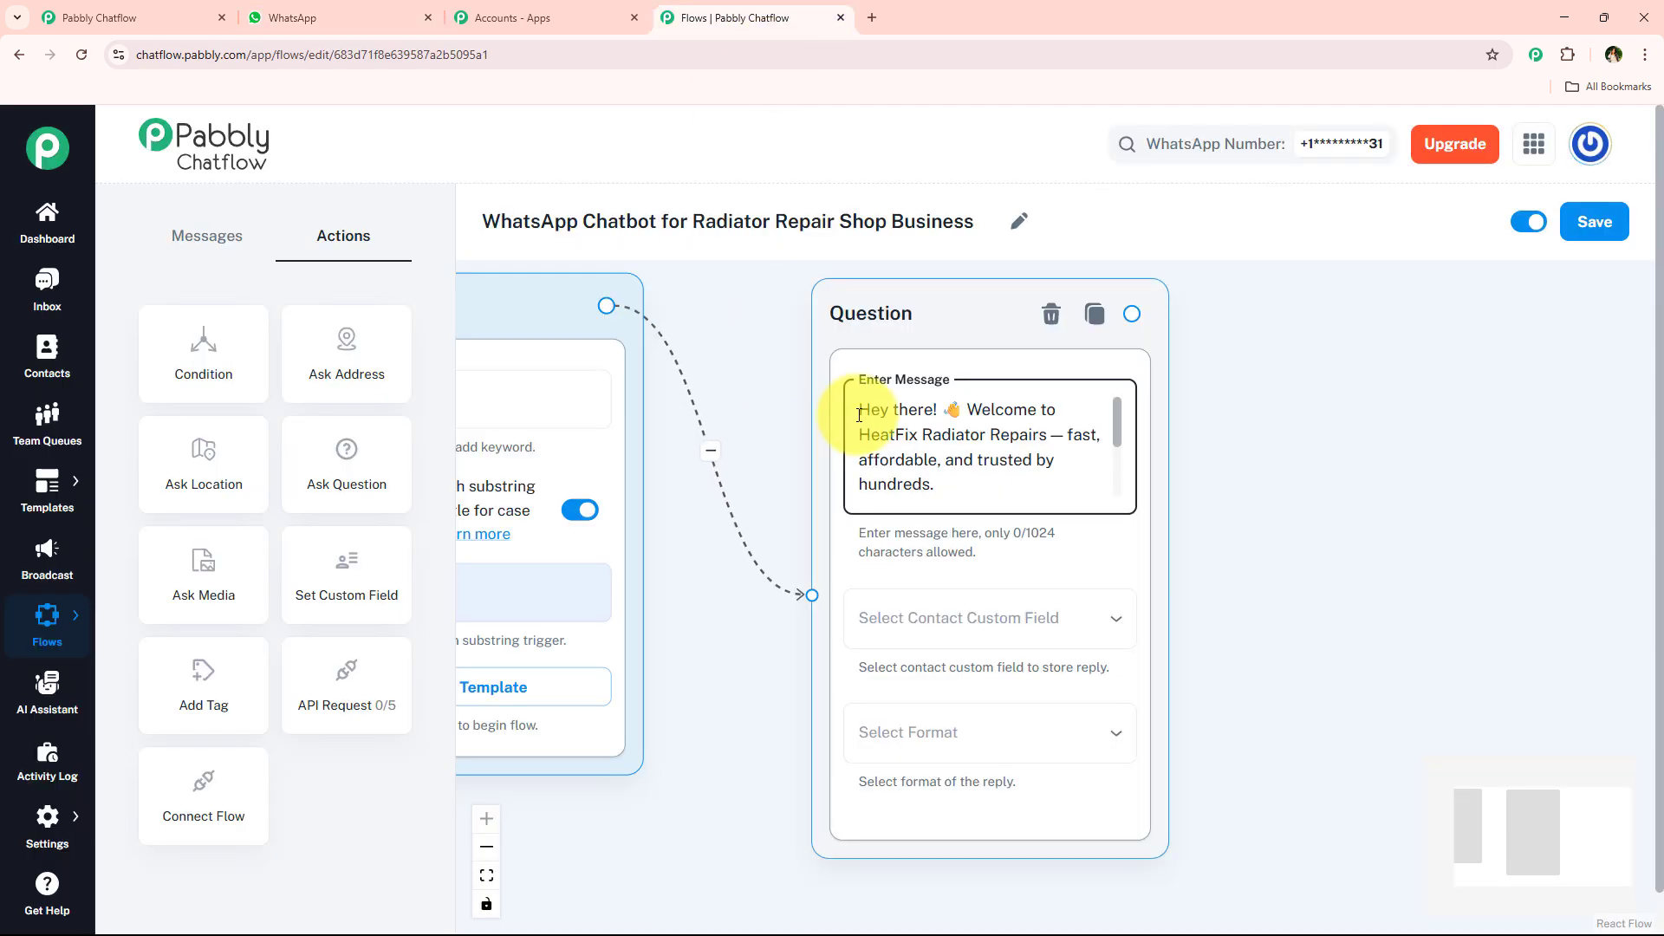
scroll(871, 394, "down", 3)
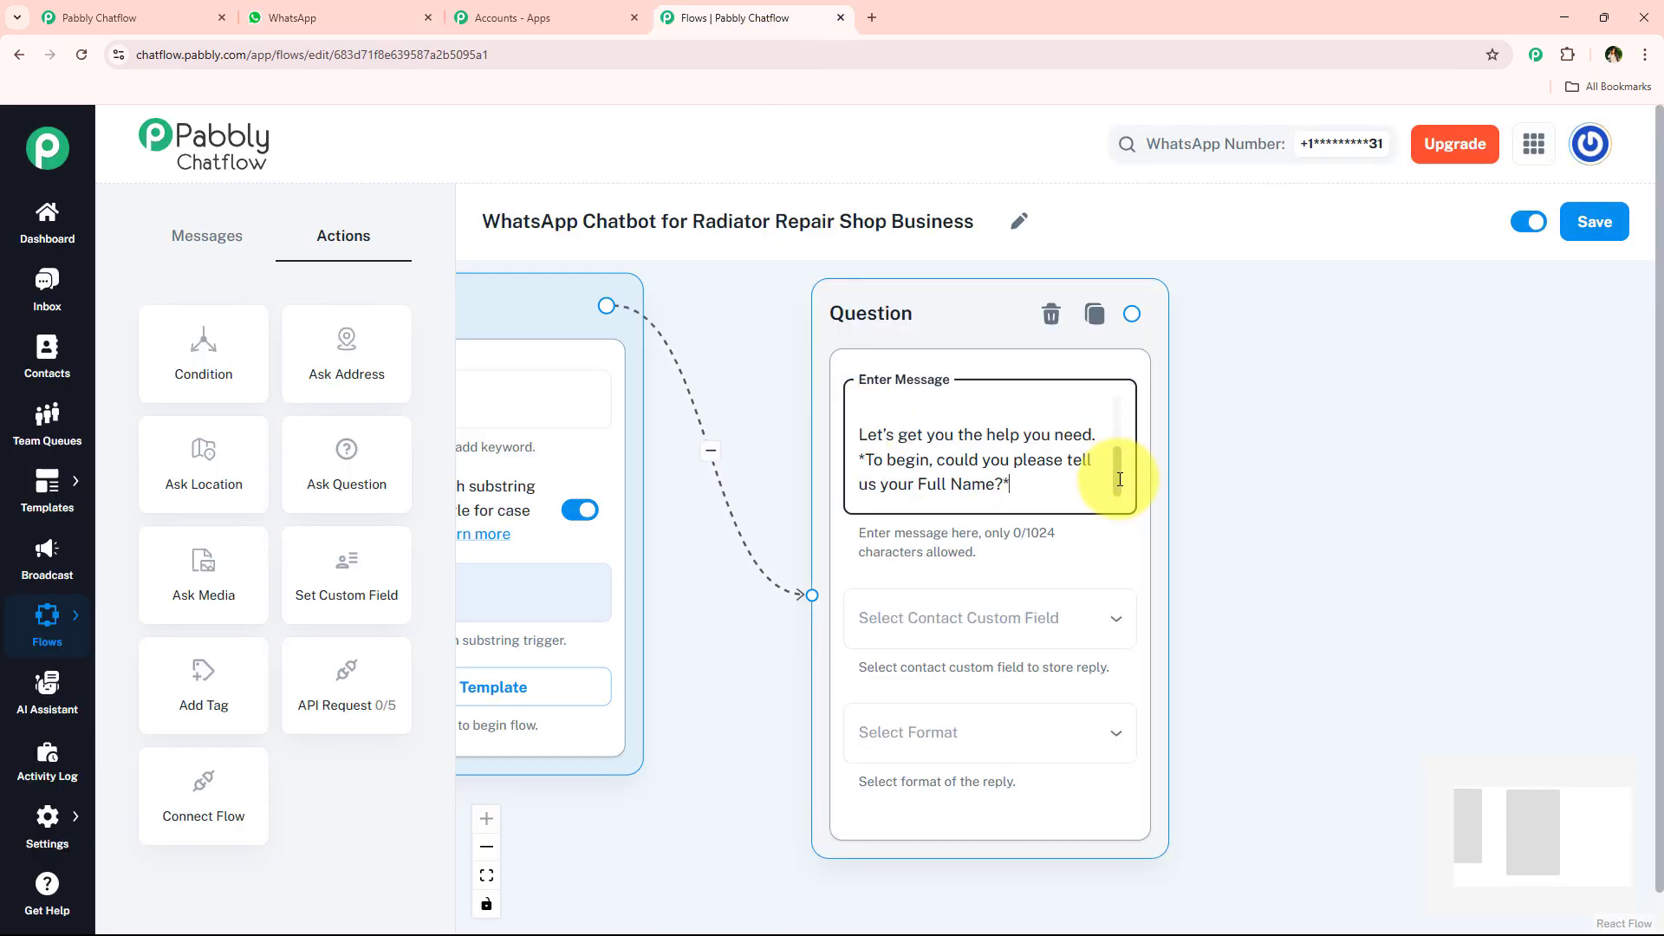
left_click_drag(1116, 476, 1117, 428)
left_click(861, 411)
type("*")
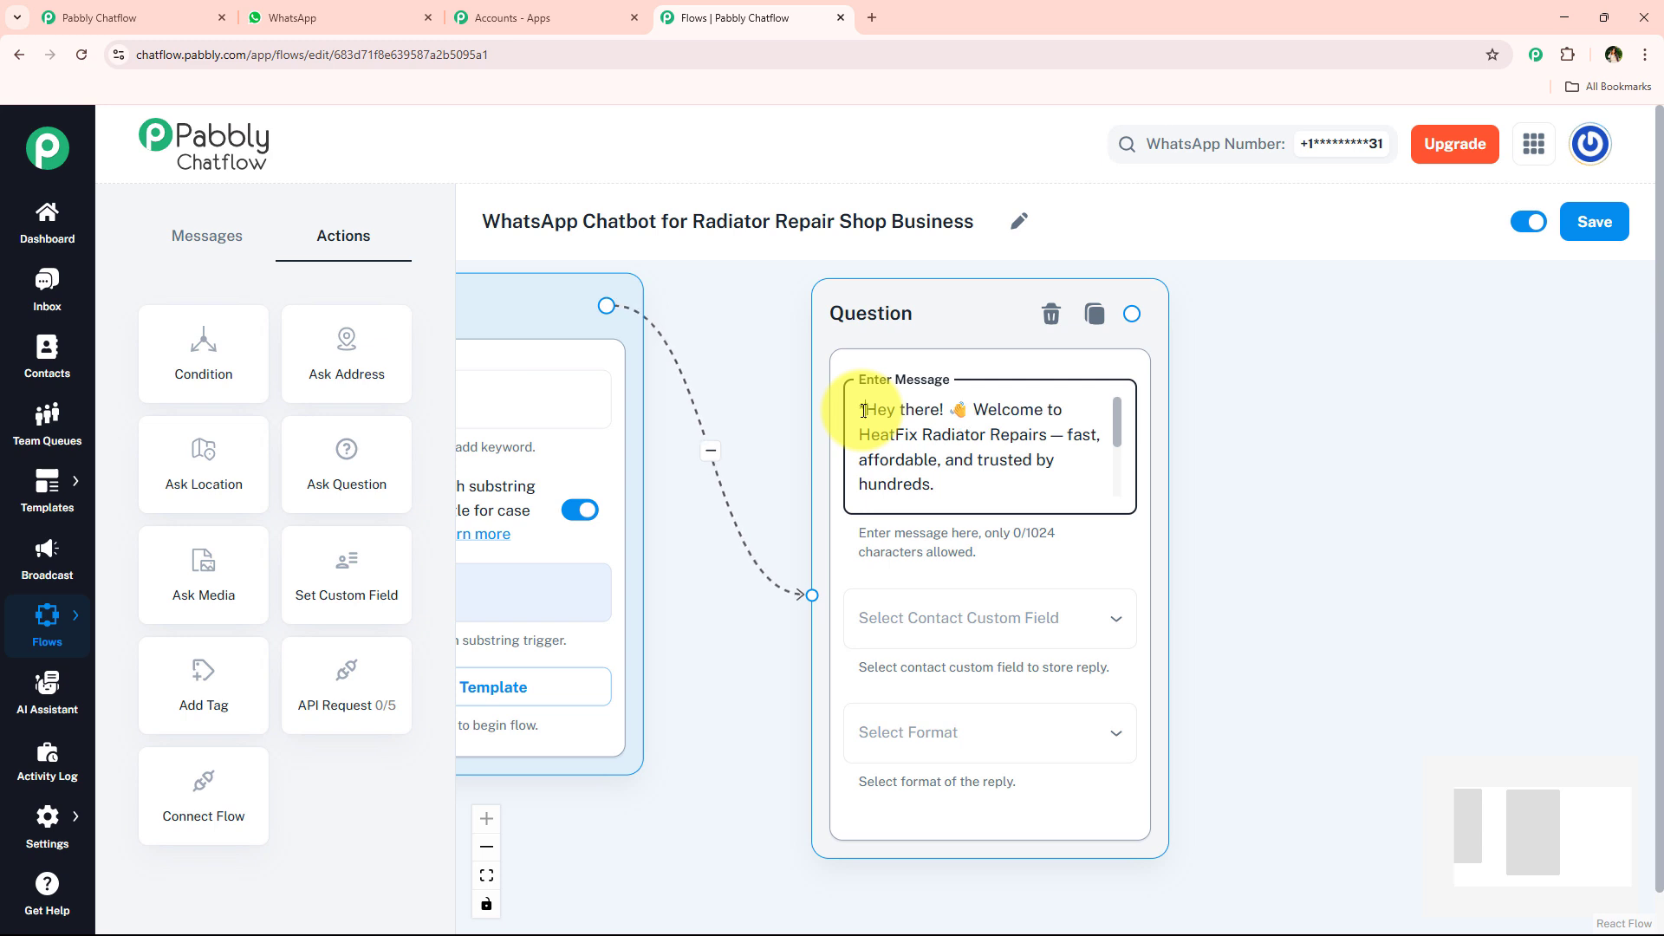
left_click(1044, 438)
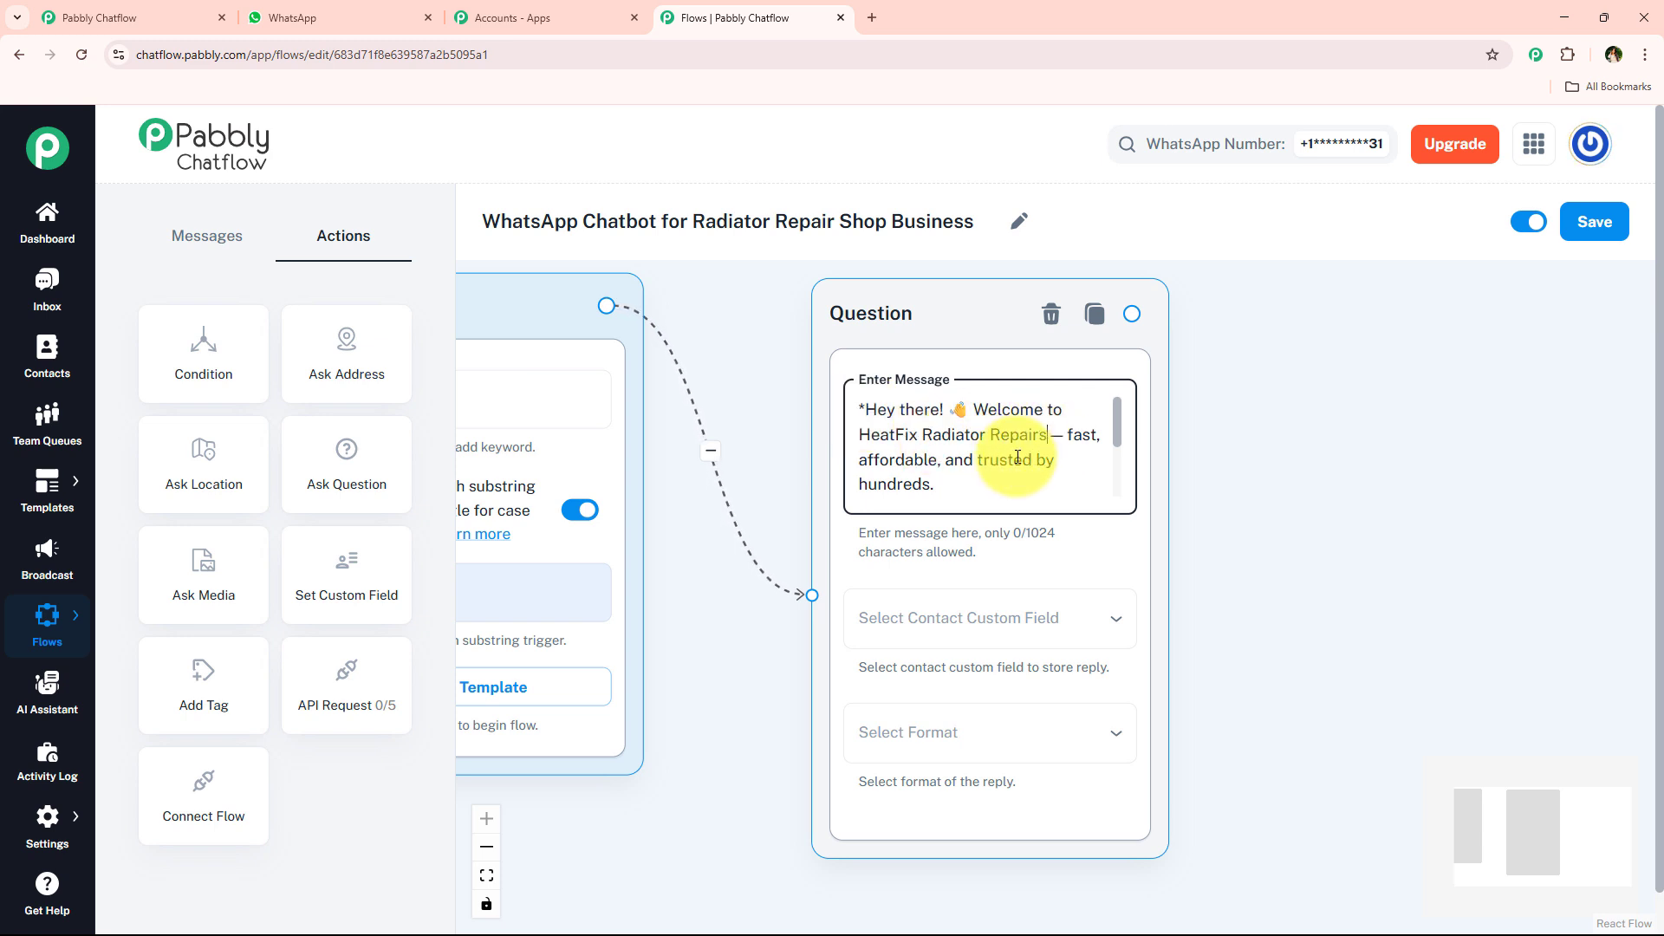
type("*")
left_click(1150, 424)
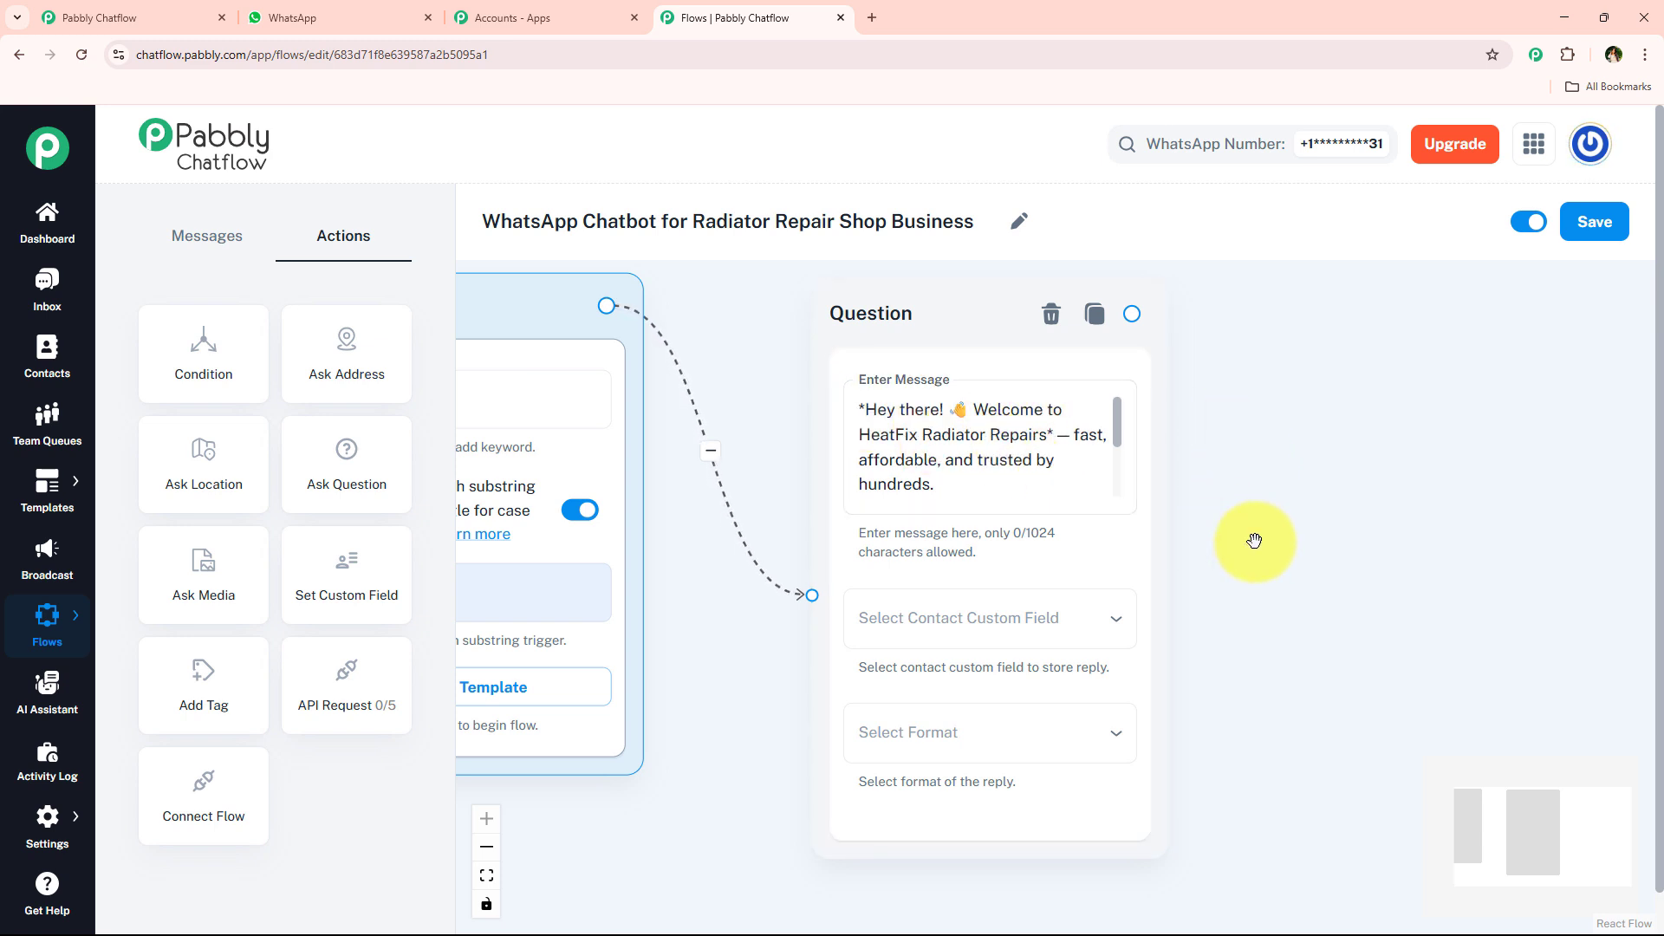
- Review the contact custom fields offered for storing the reply, and briefly open the Contact Custom Fields settings page
left_click_drag(1256, 546, 1099, 506)
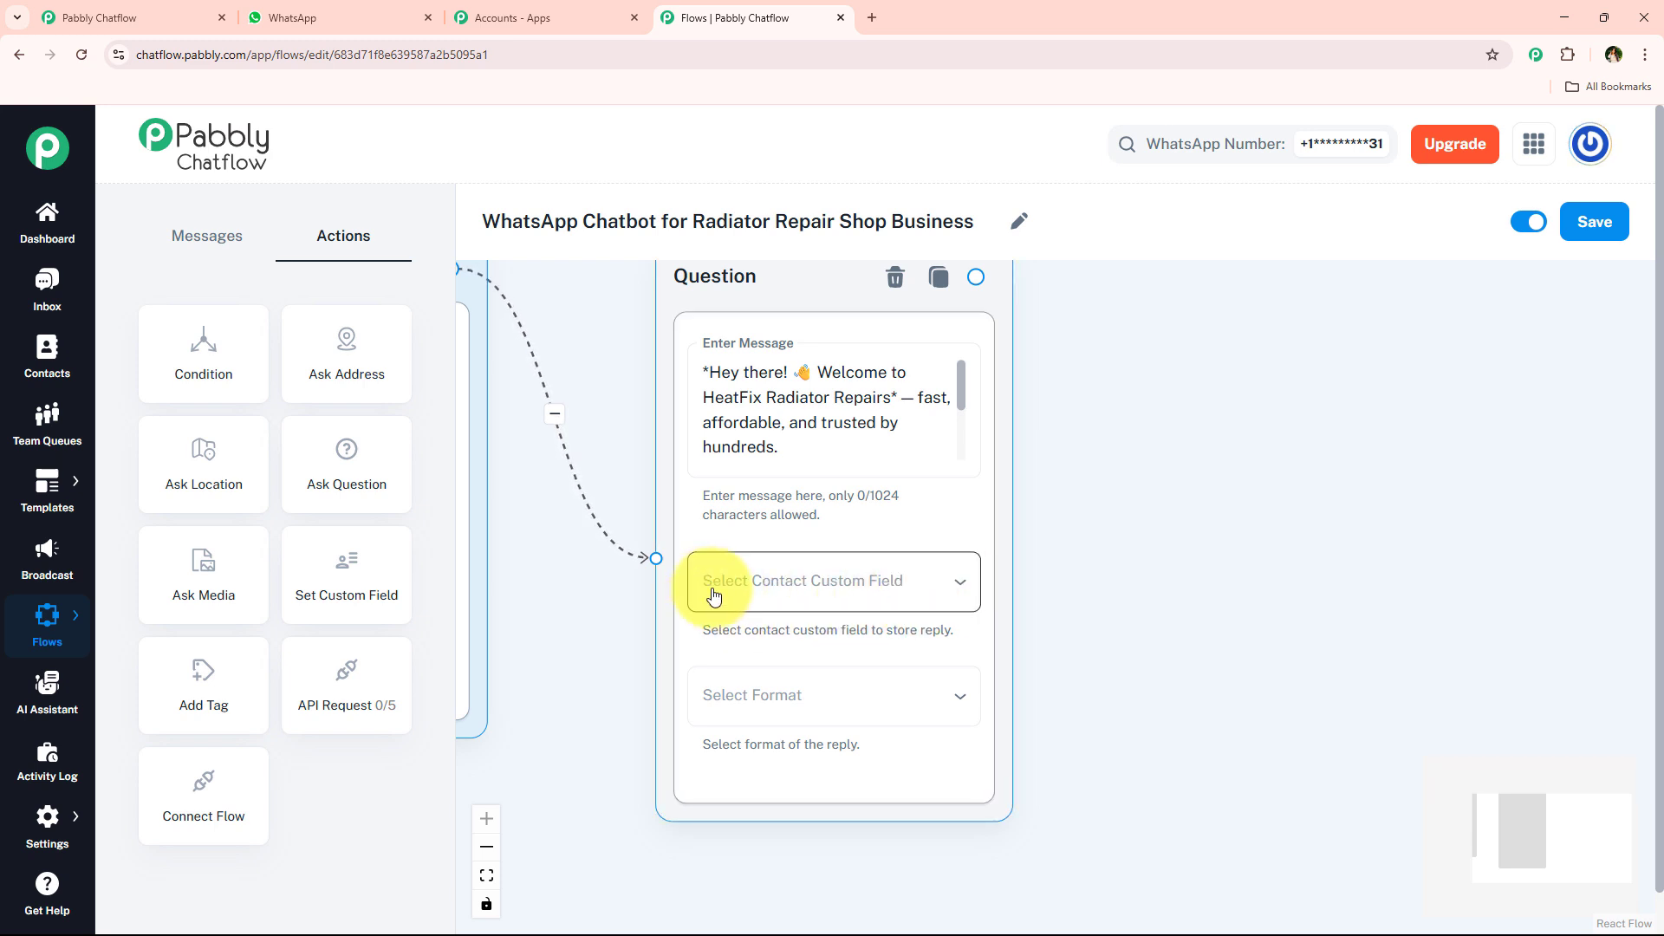
left_click(837, 593)
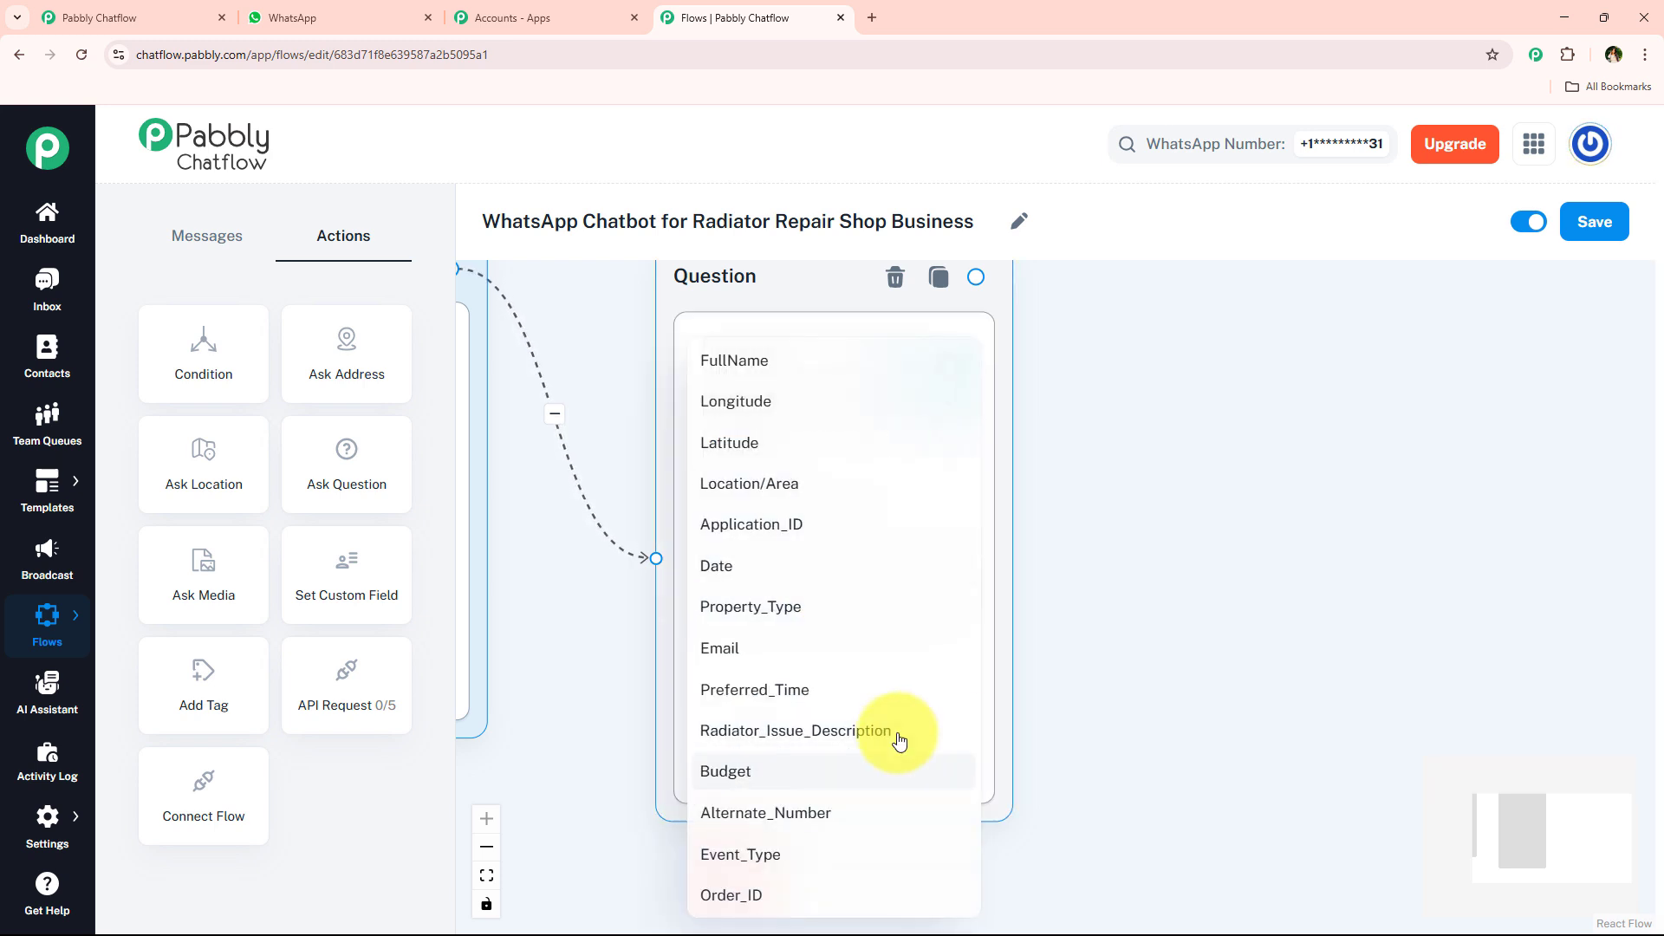
left_click(1074, 577)
left_click(1161, 544)
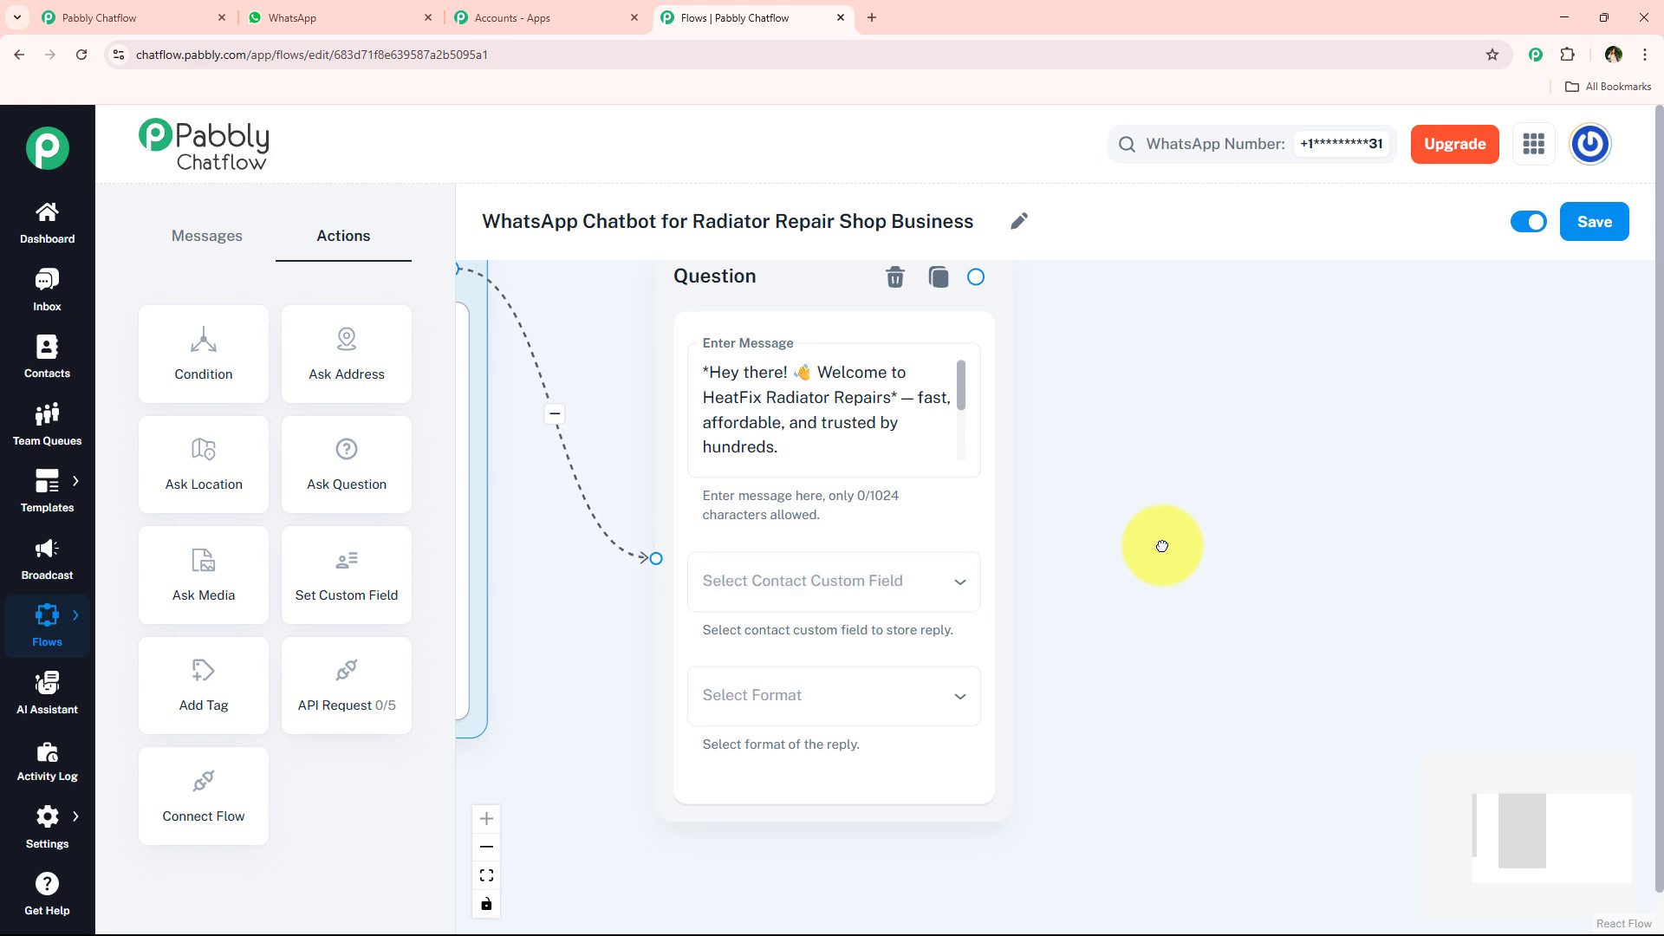
left_click(890, 580)
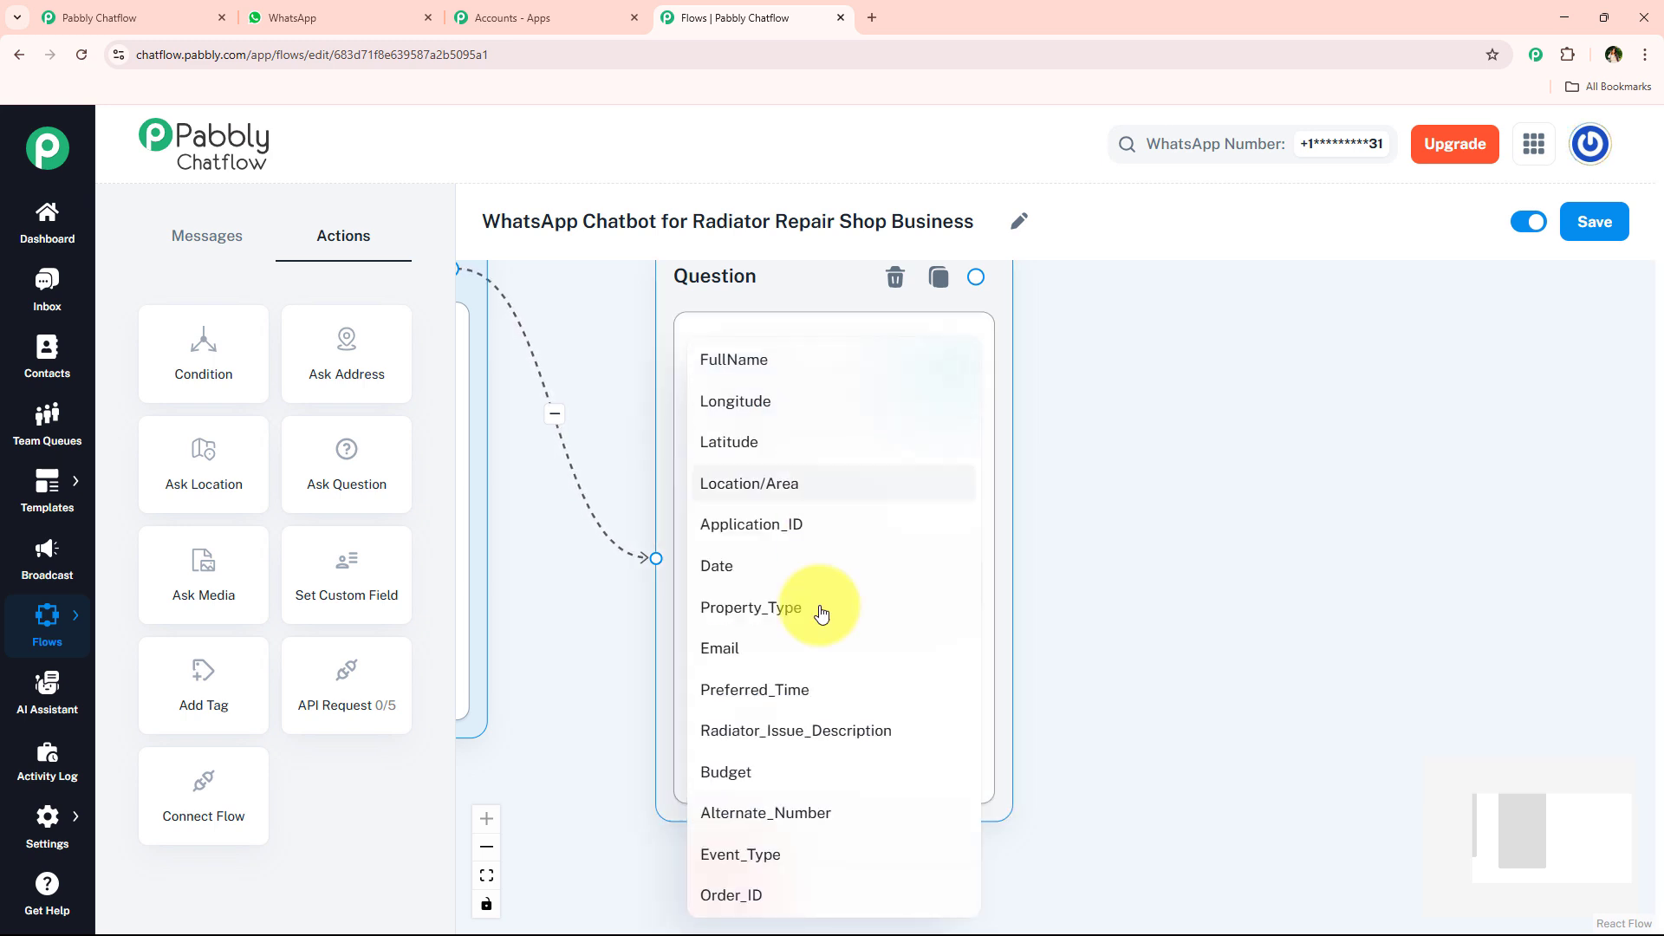
key("Escape")
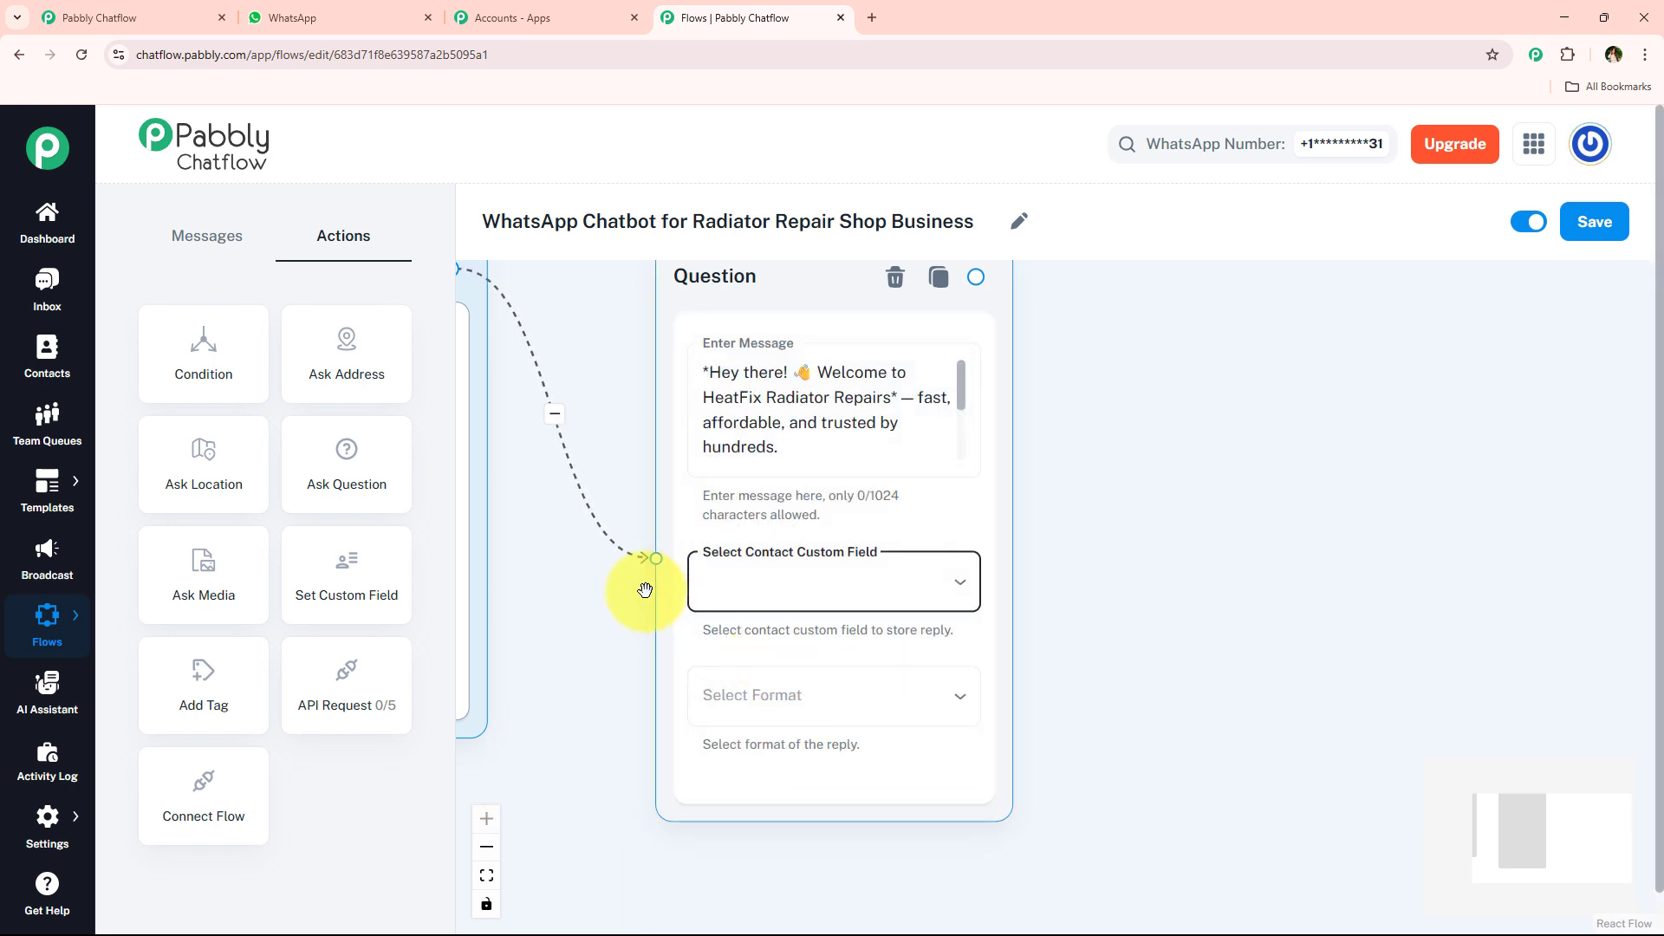
left_click(640, 695)
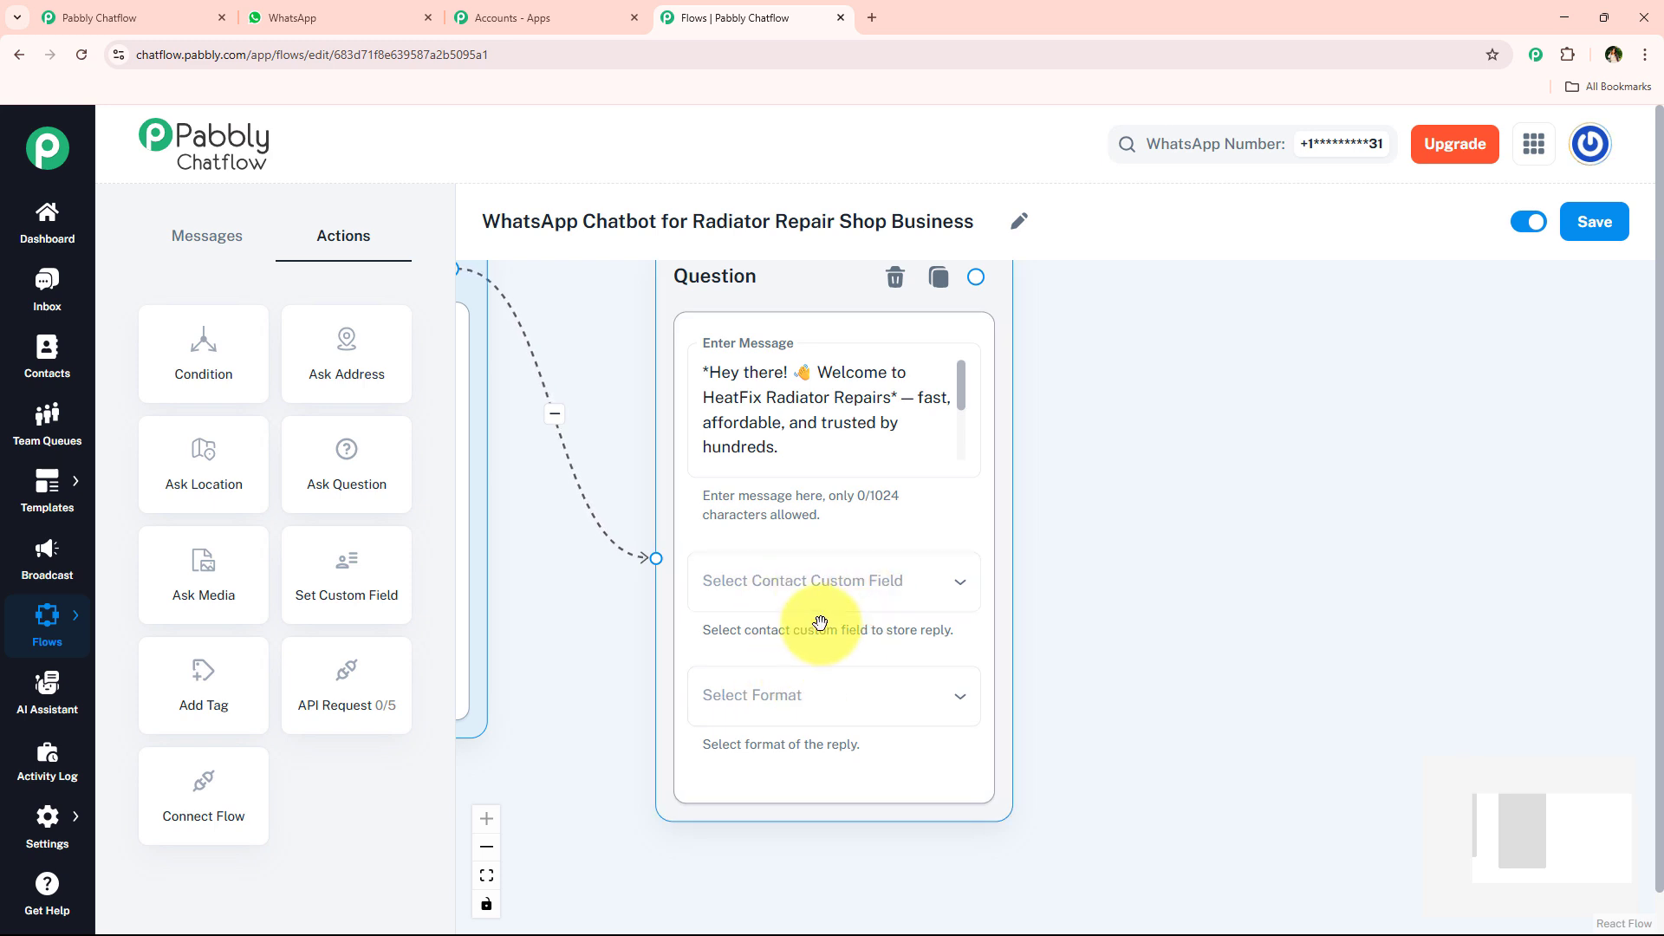
mouse_move(52, 819)
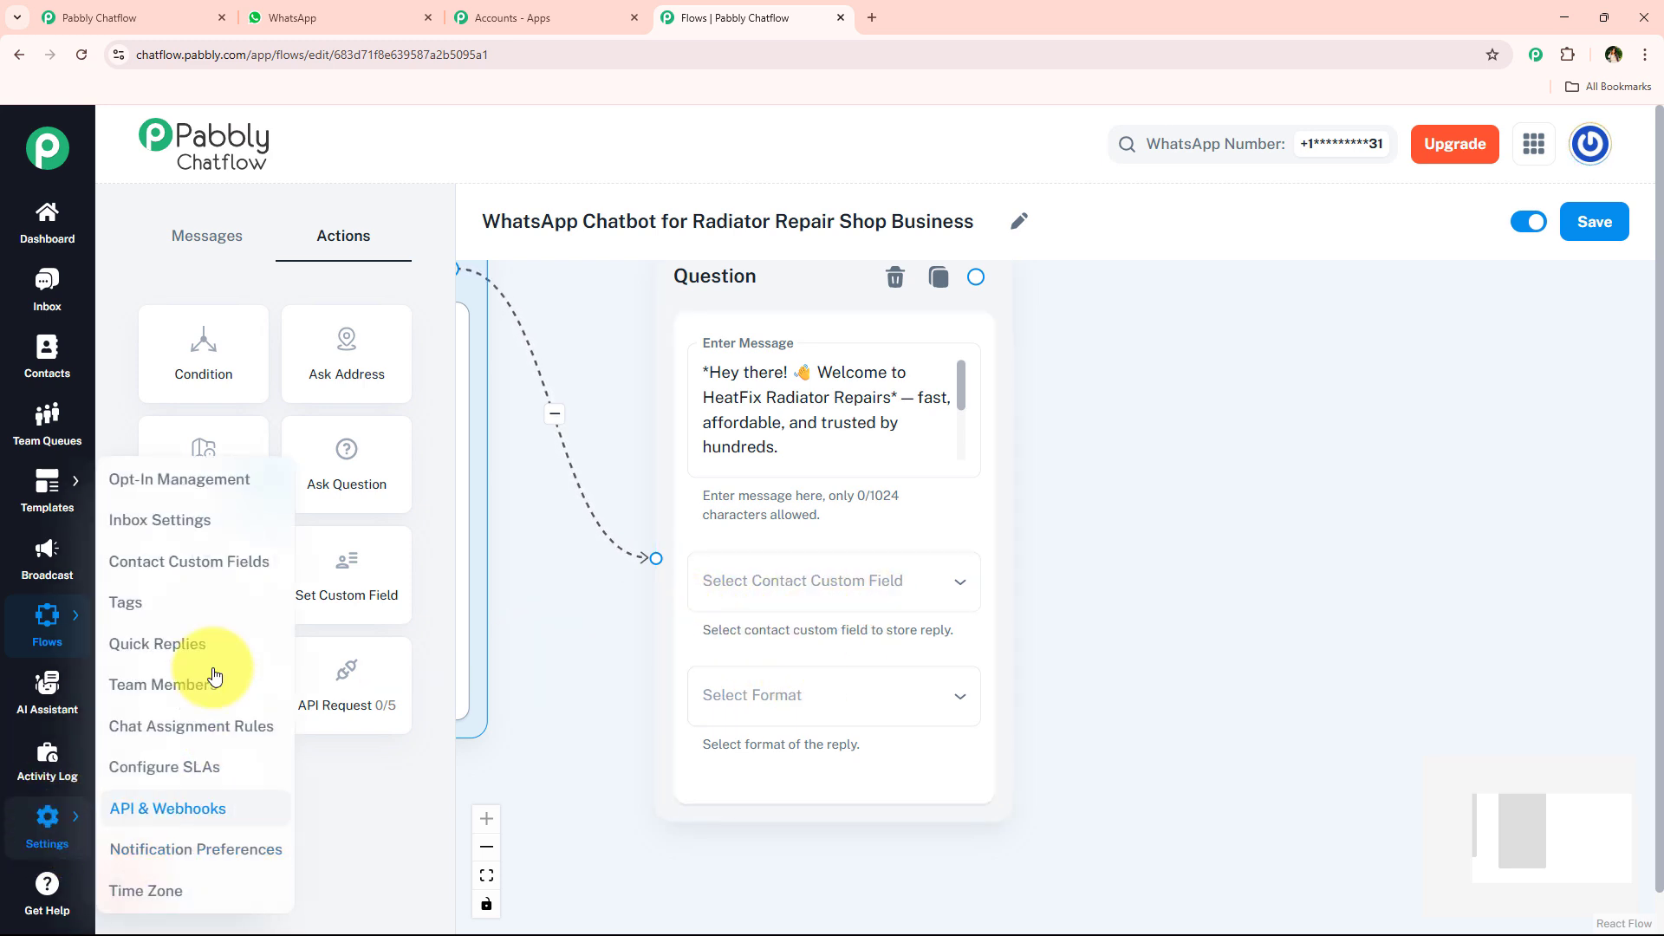
left_click(187, 563)
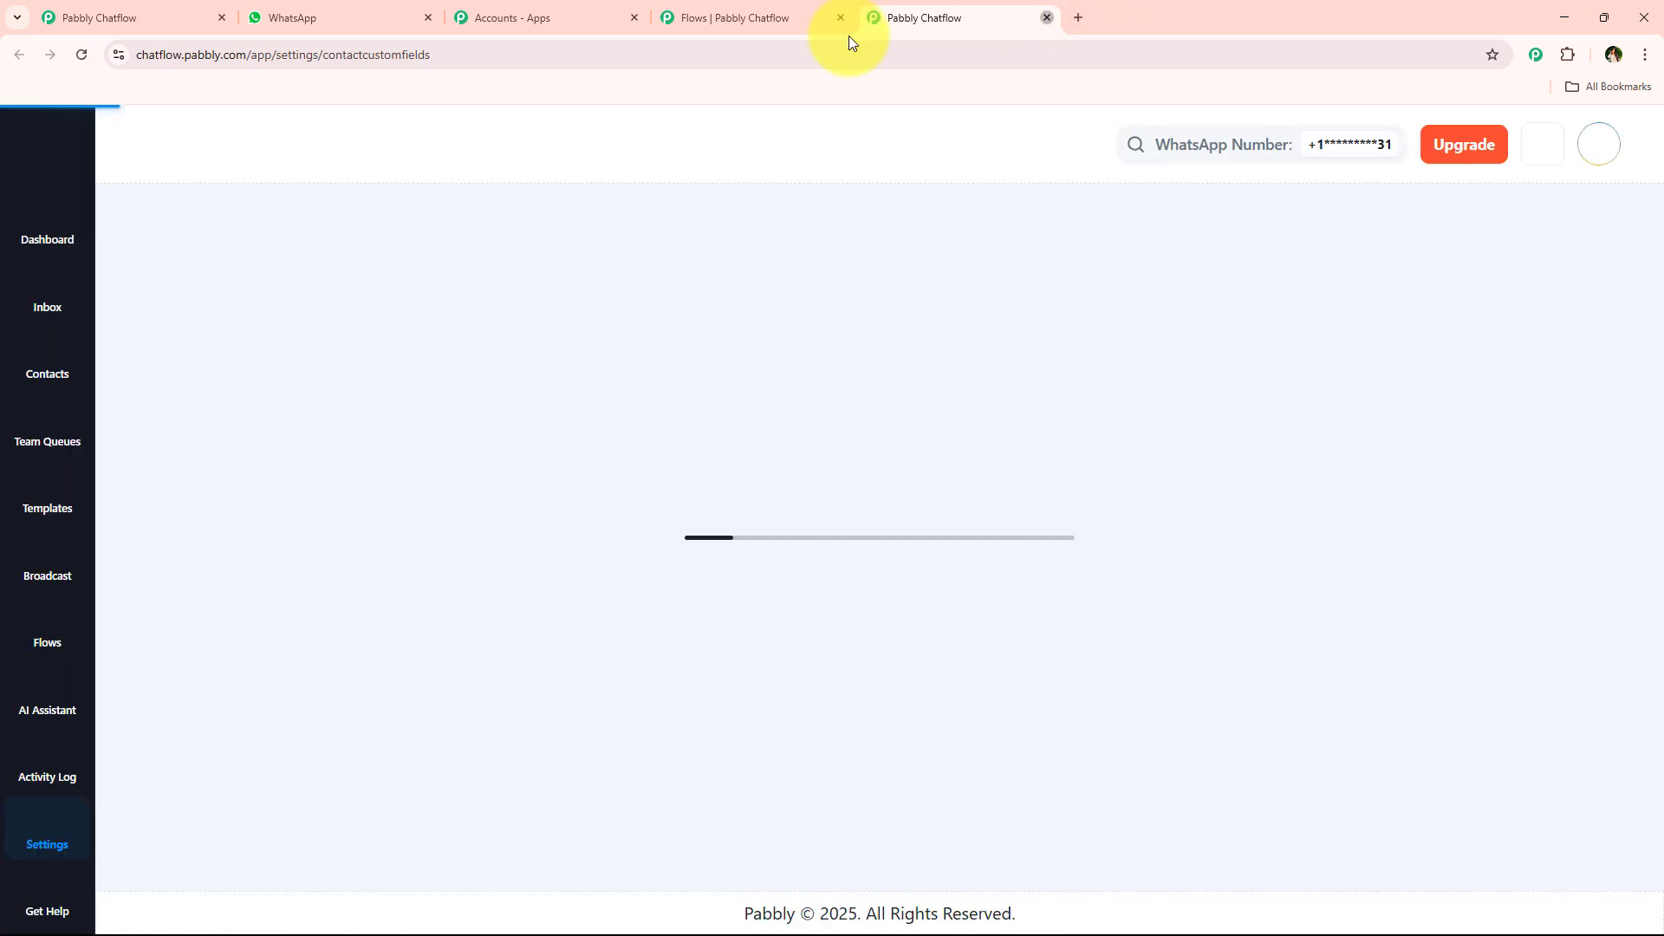
key("ctrl+w")
- Store the Question node's reply in the FullName custom field and set the reply format to Text
left_click(756, 574)
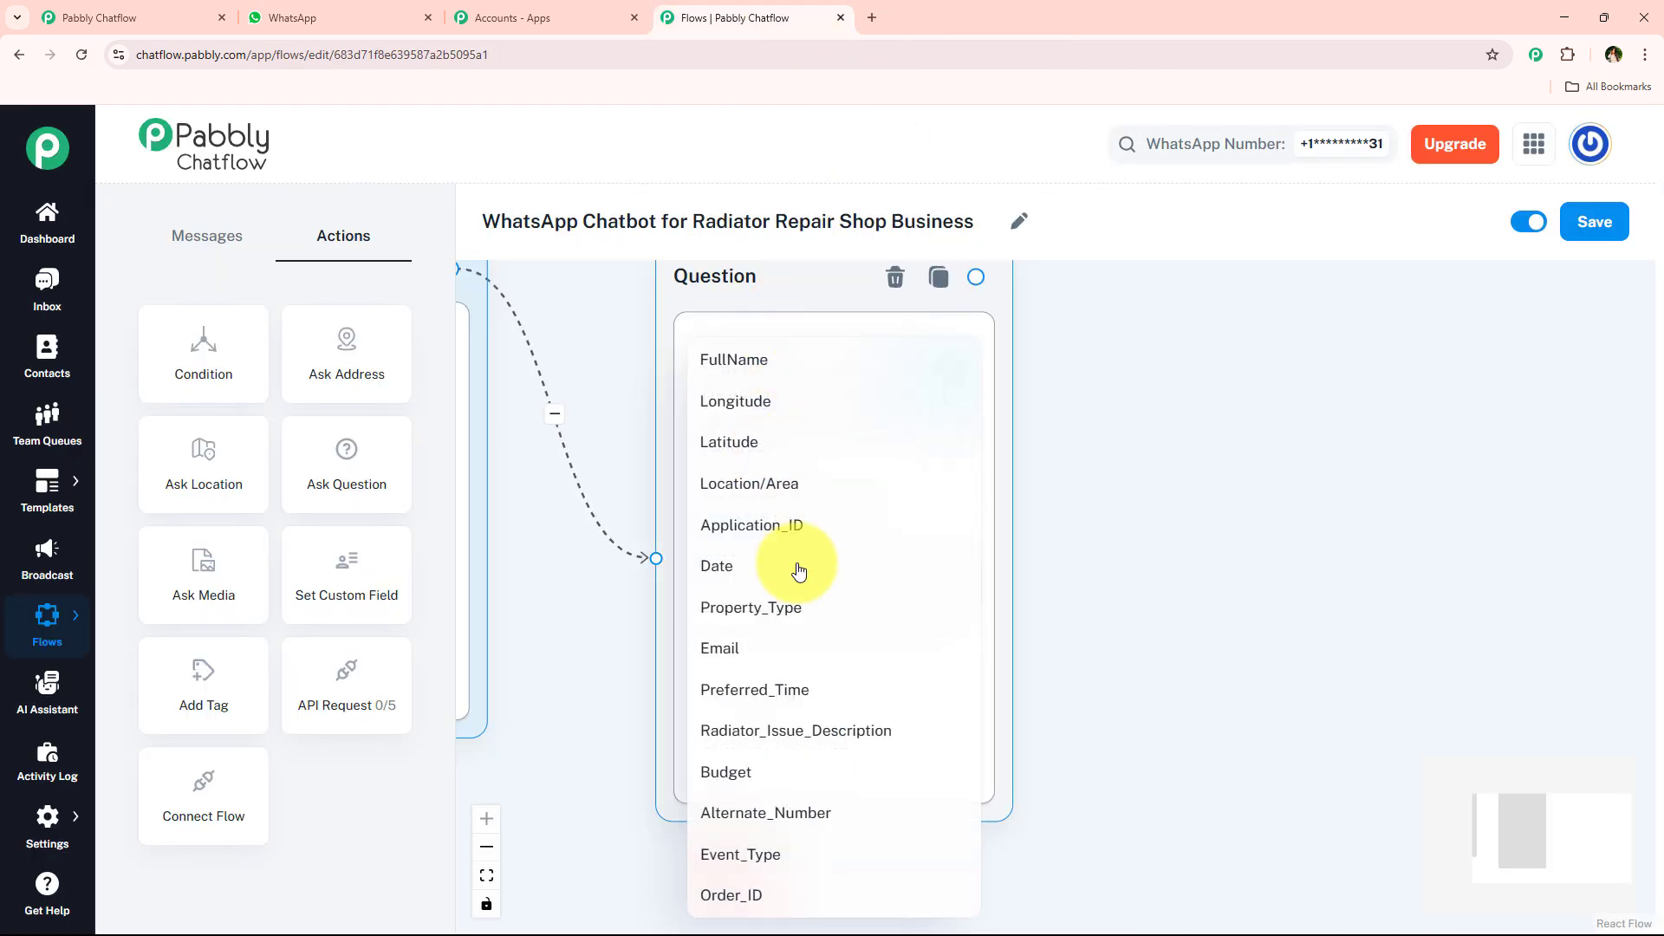
left_click(774, 369)
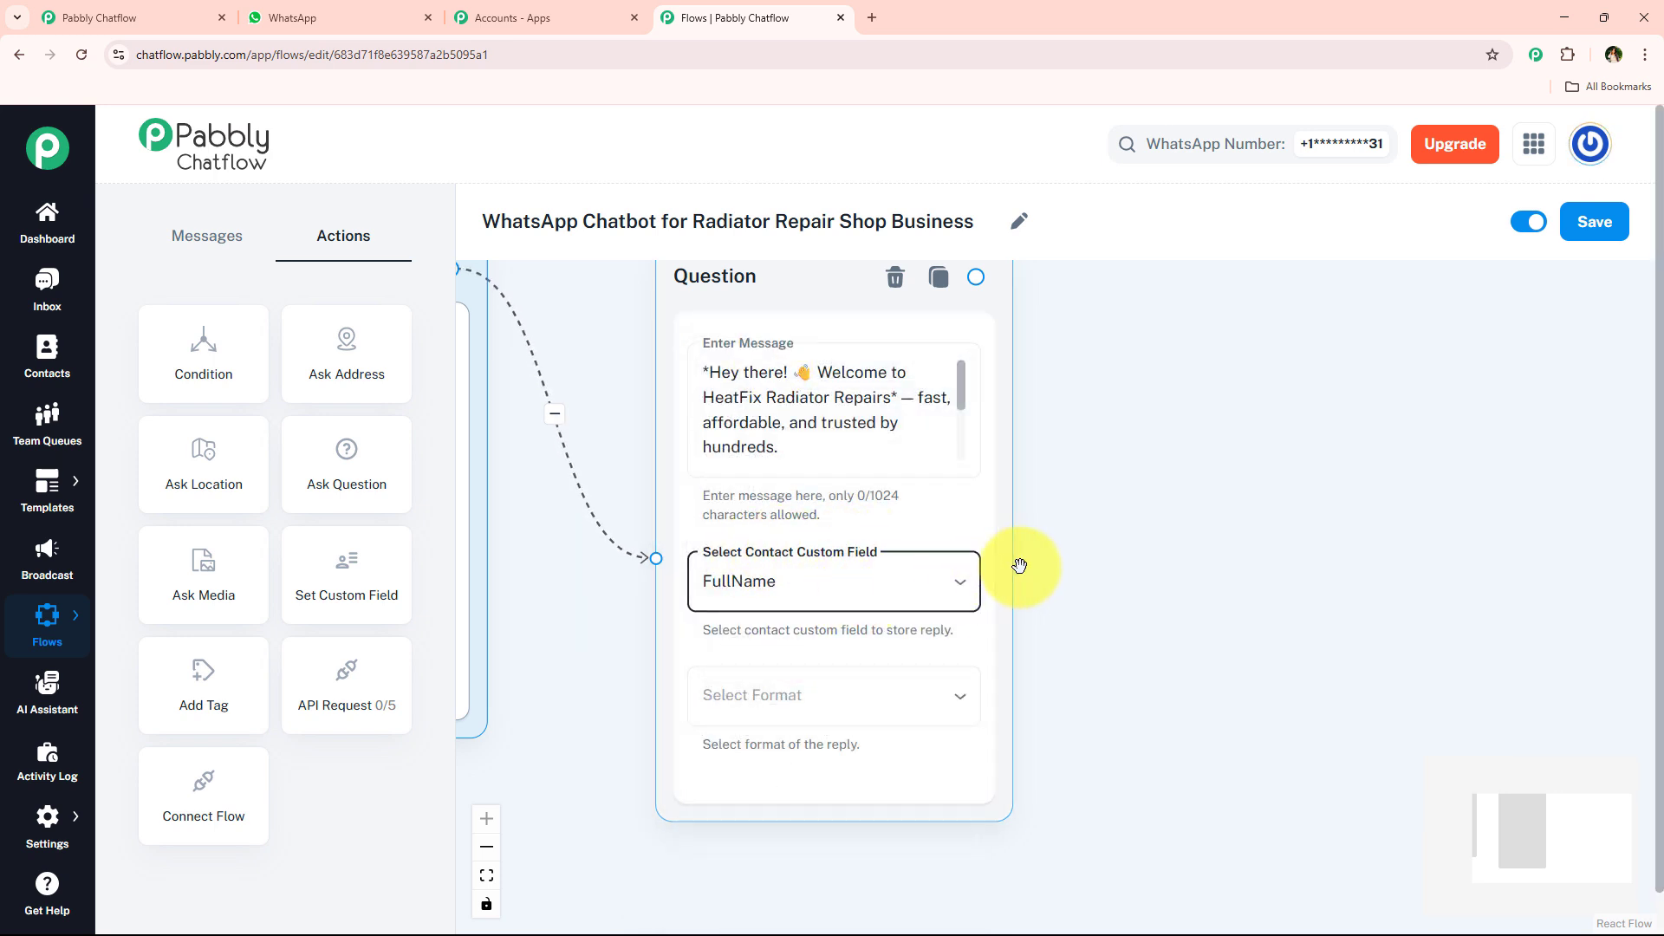
scroll(1019, 590, "down", 2)
left_click_drag(1074, 651, 1011, 569)
scroll(876, 613, "up", 3)
left_click(873, 616)
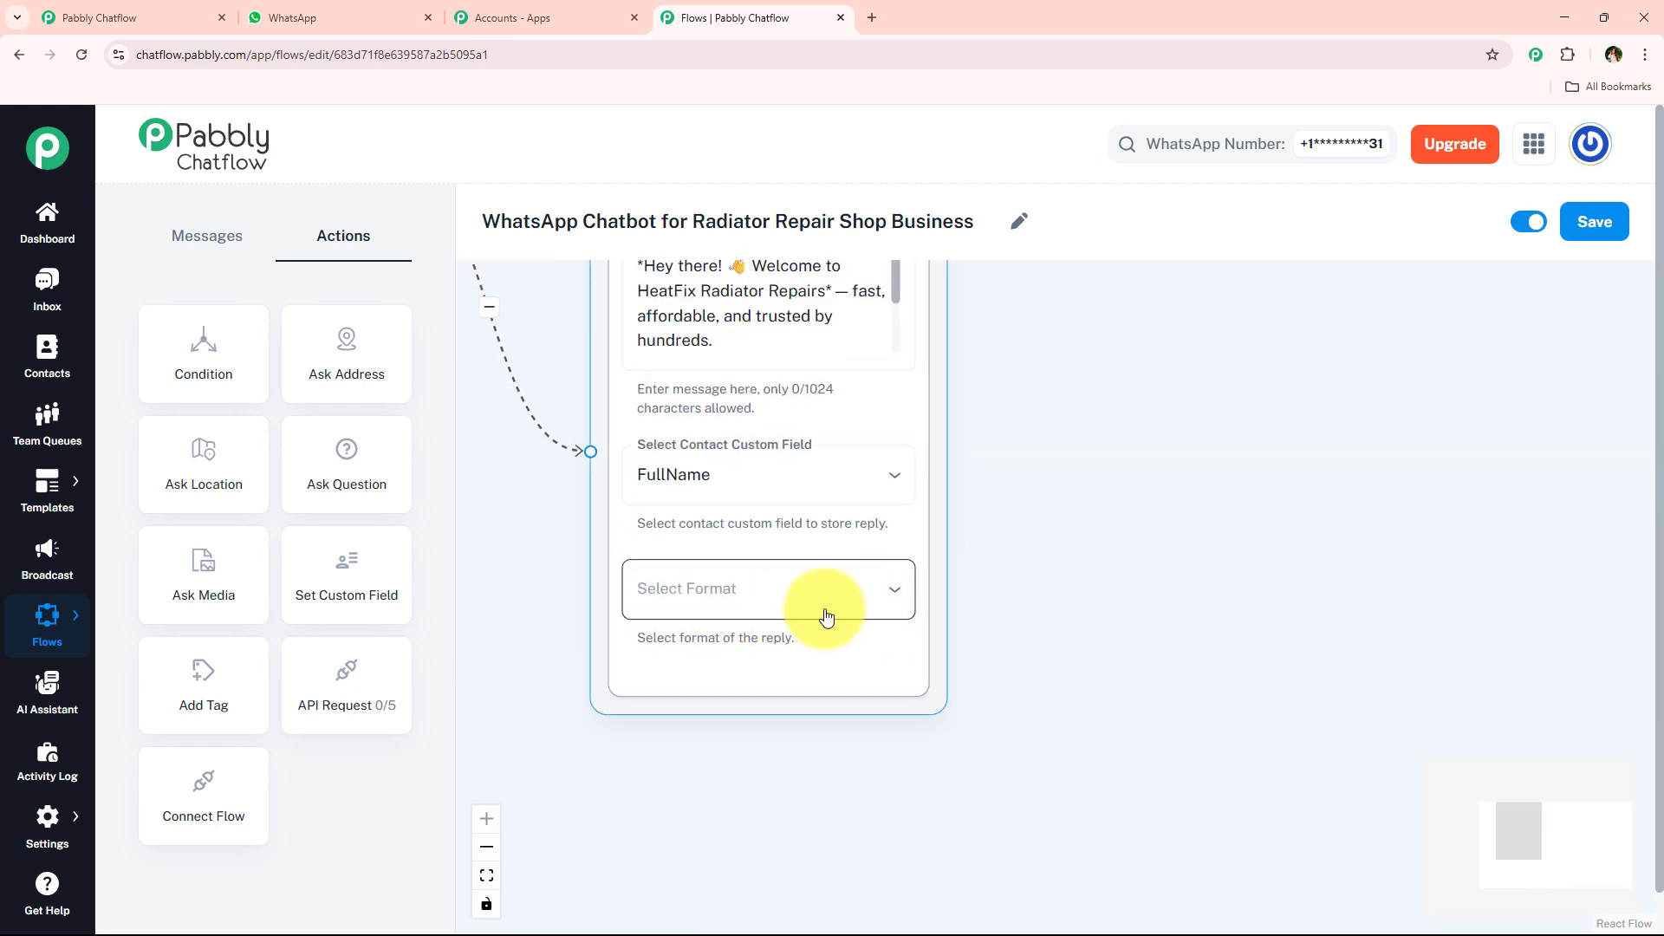
left_click(766, 589)
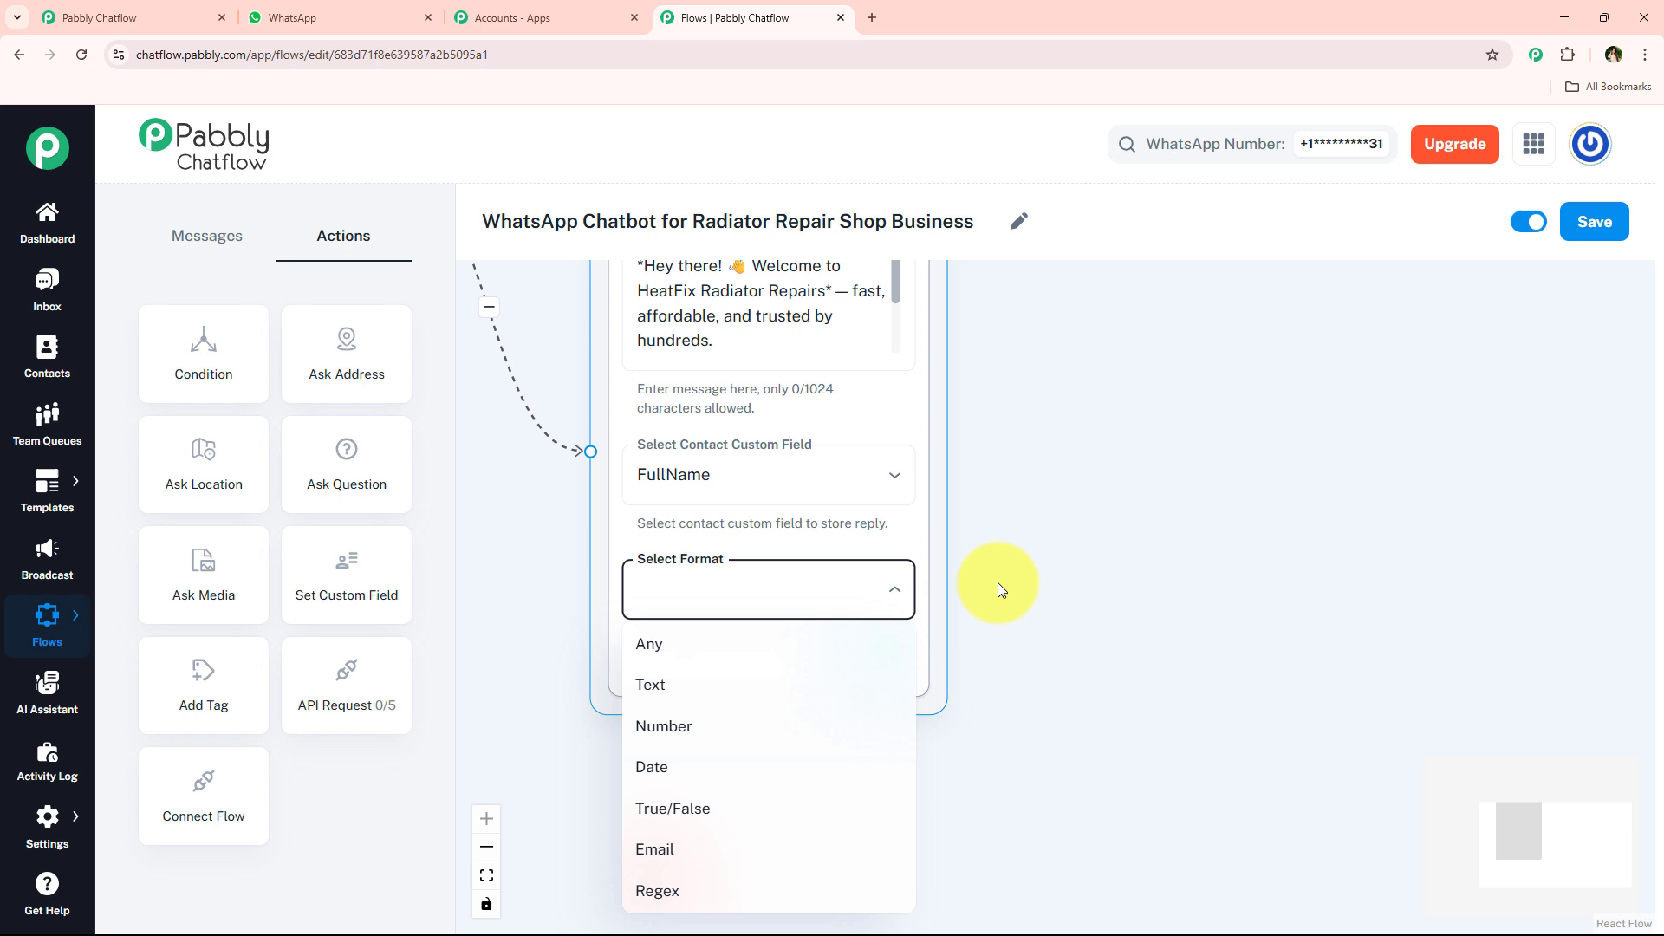
left_click(796, 682)
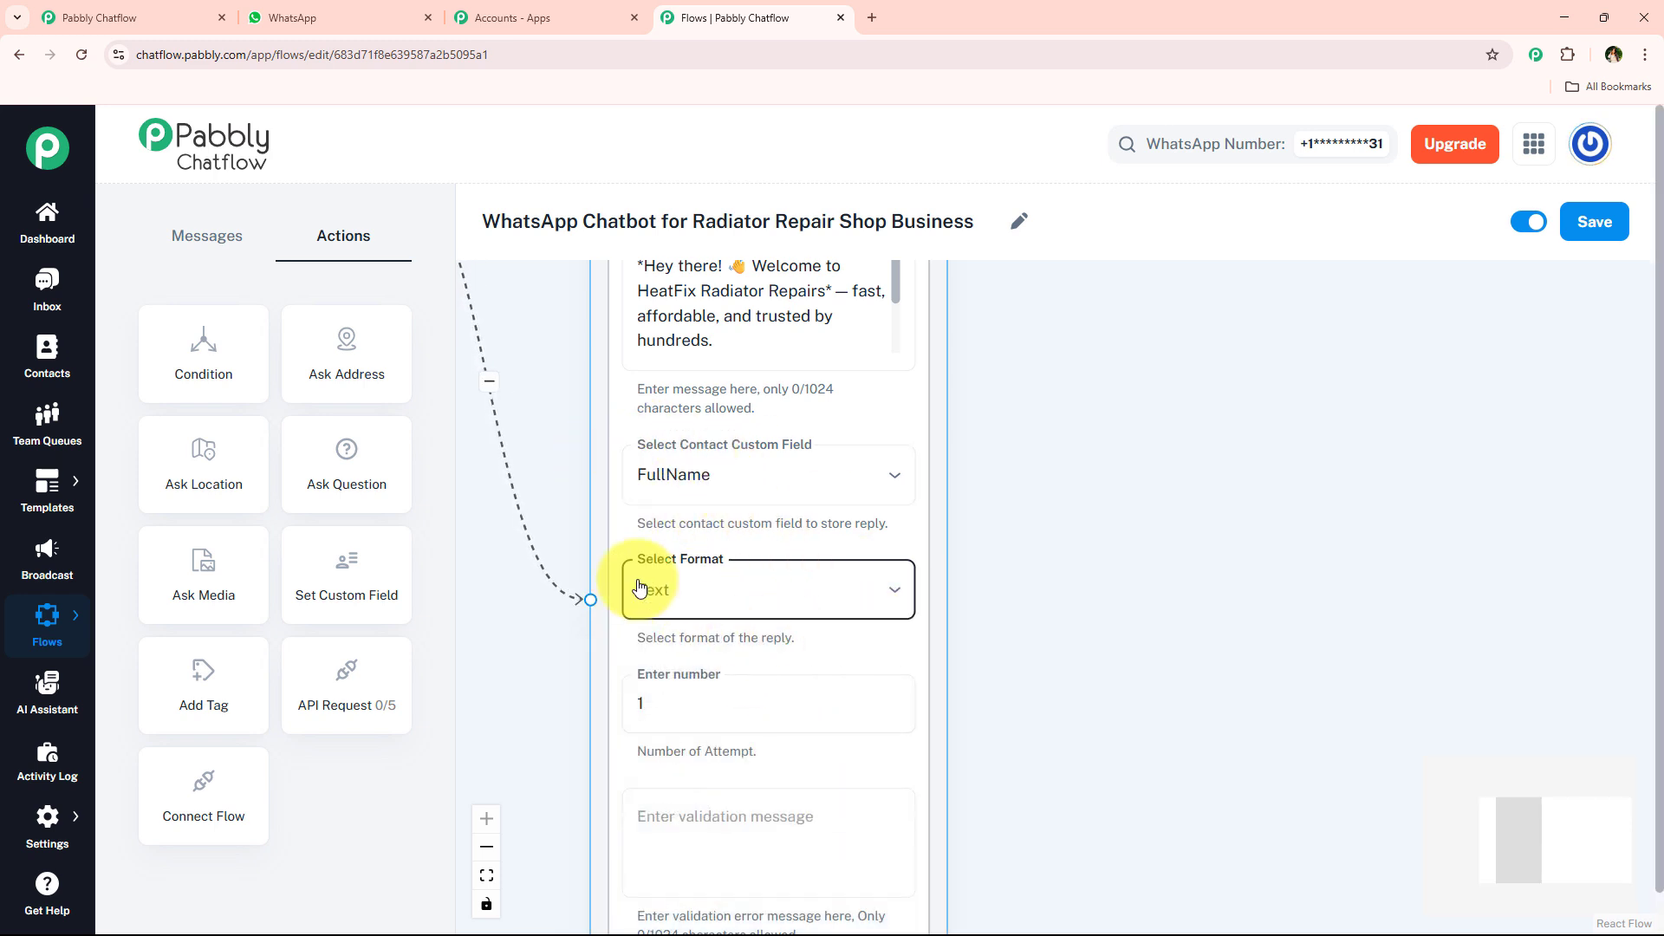
- Examine the Question node's number of attempts and validation error message settings
scroll(1025, 427, "down", 3)
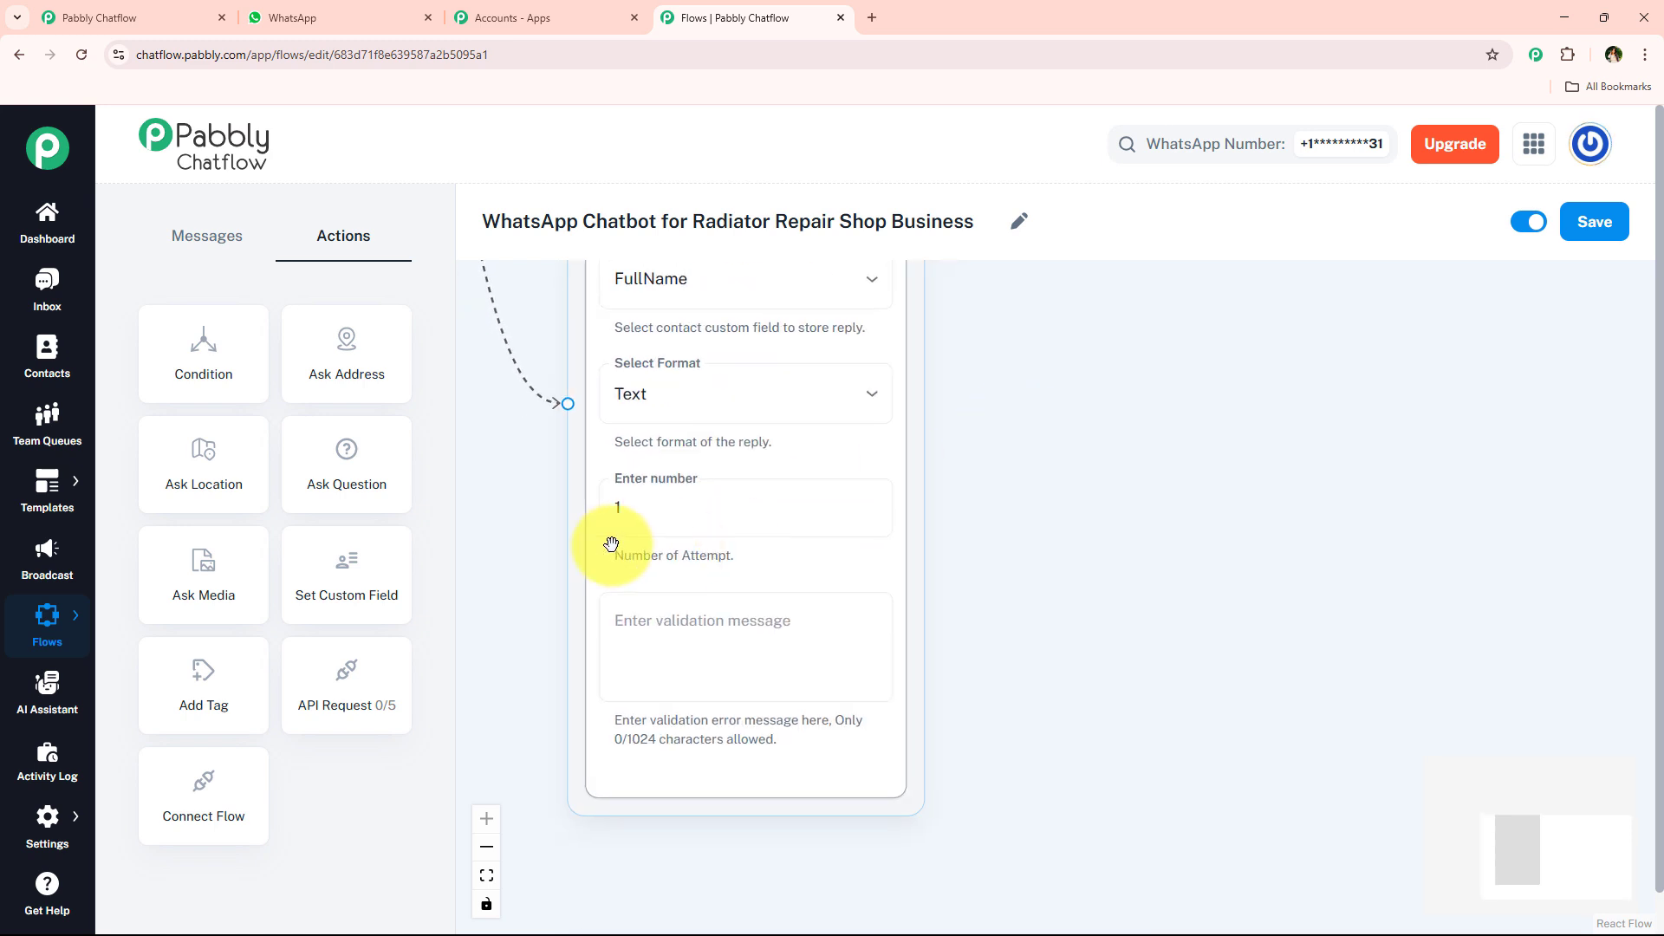
left_click(624, 517)
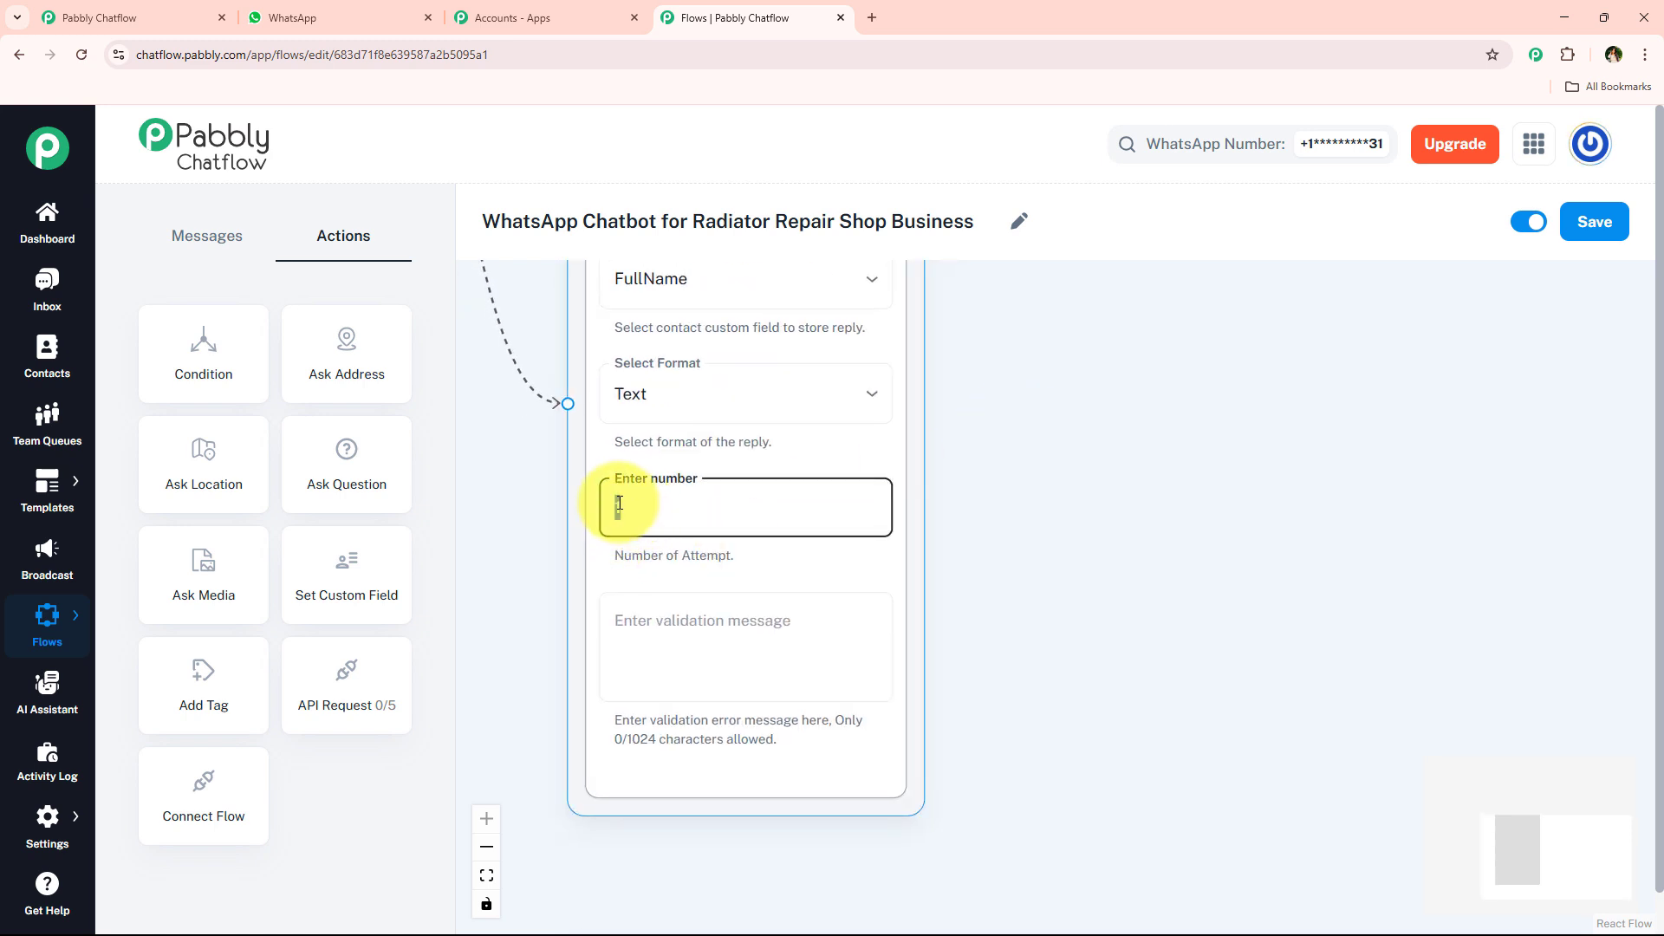
left_click(1058, 460)
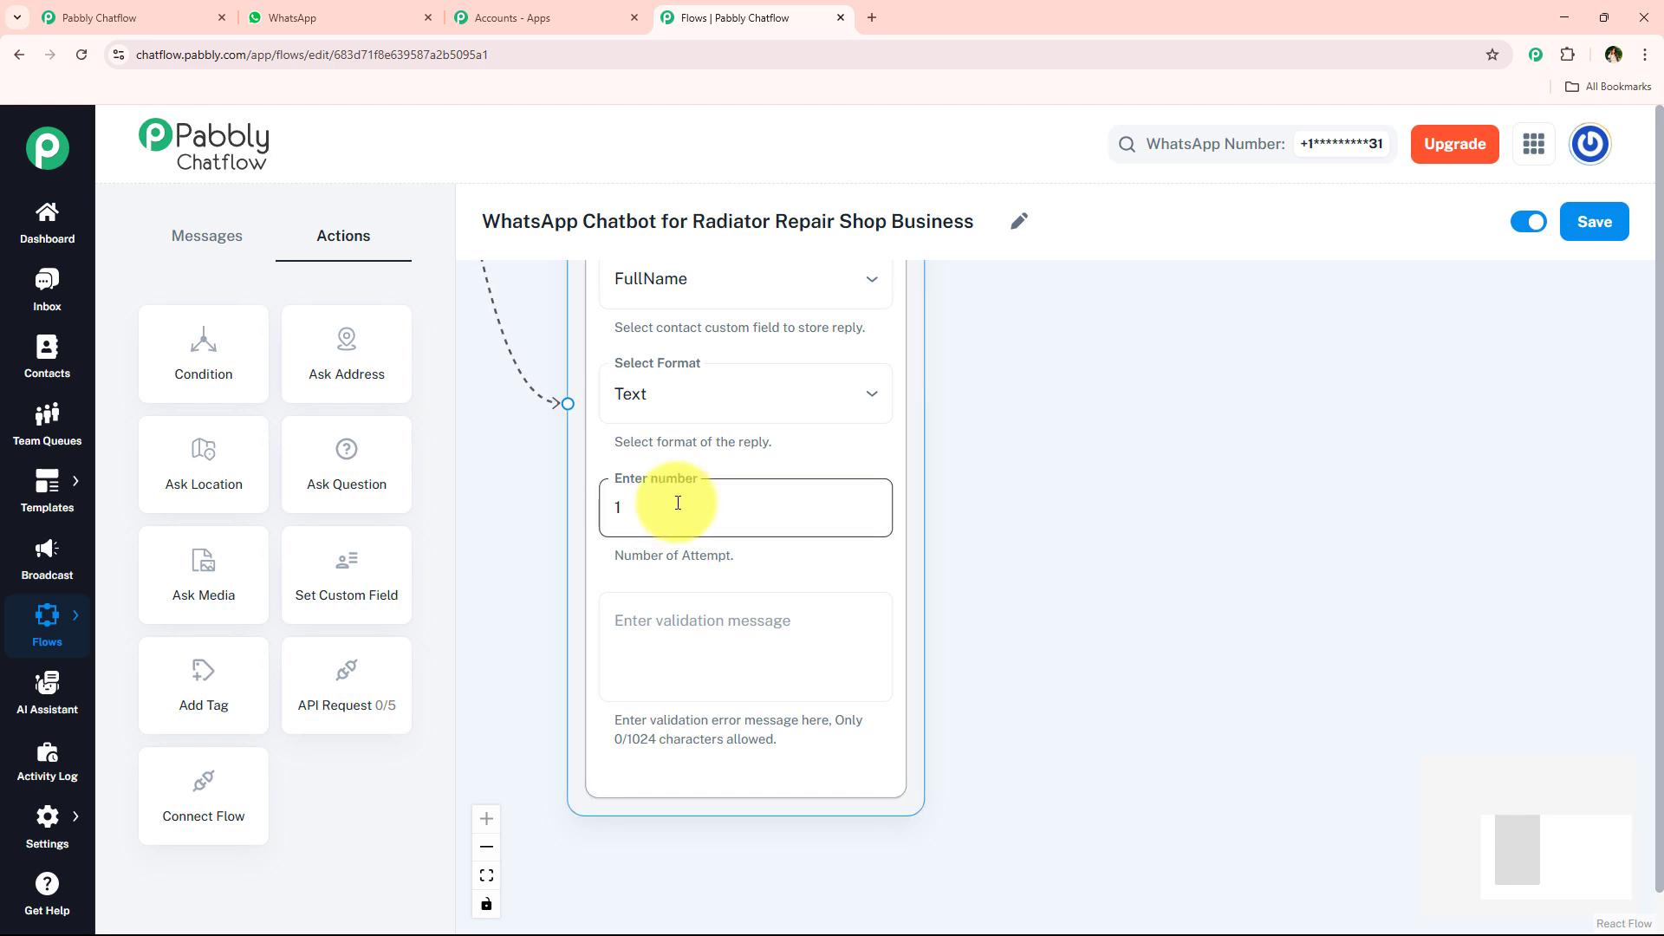
double_click(755, 502)
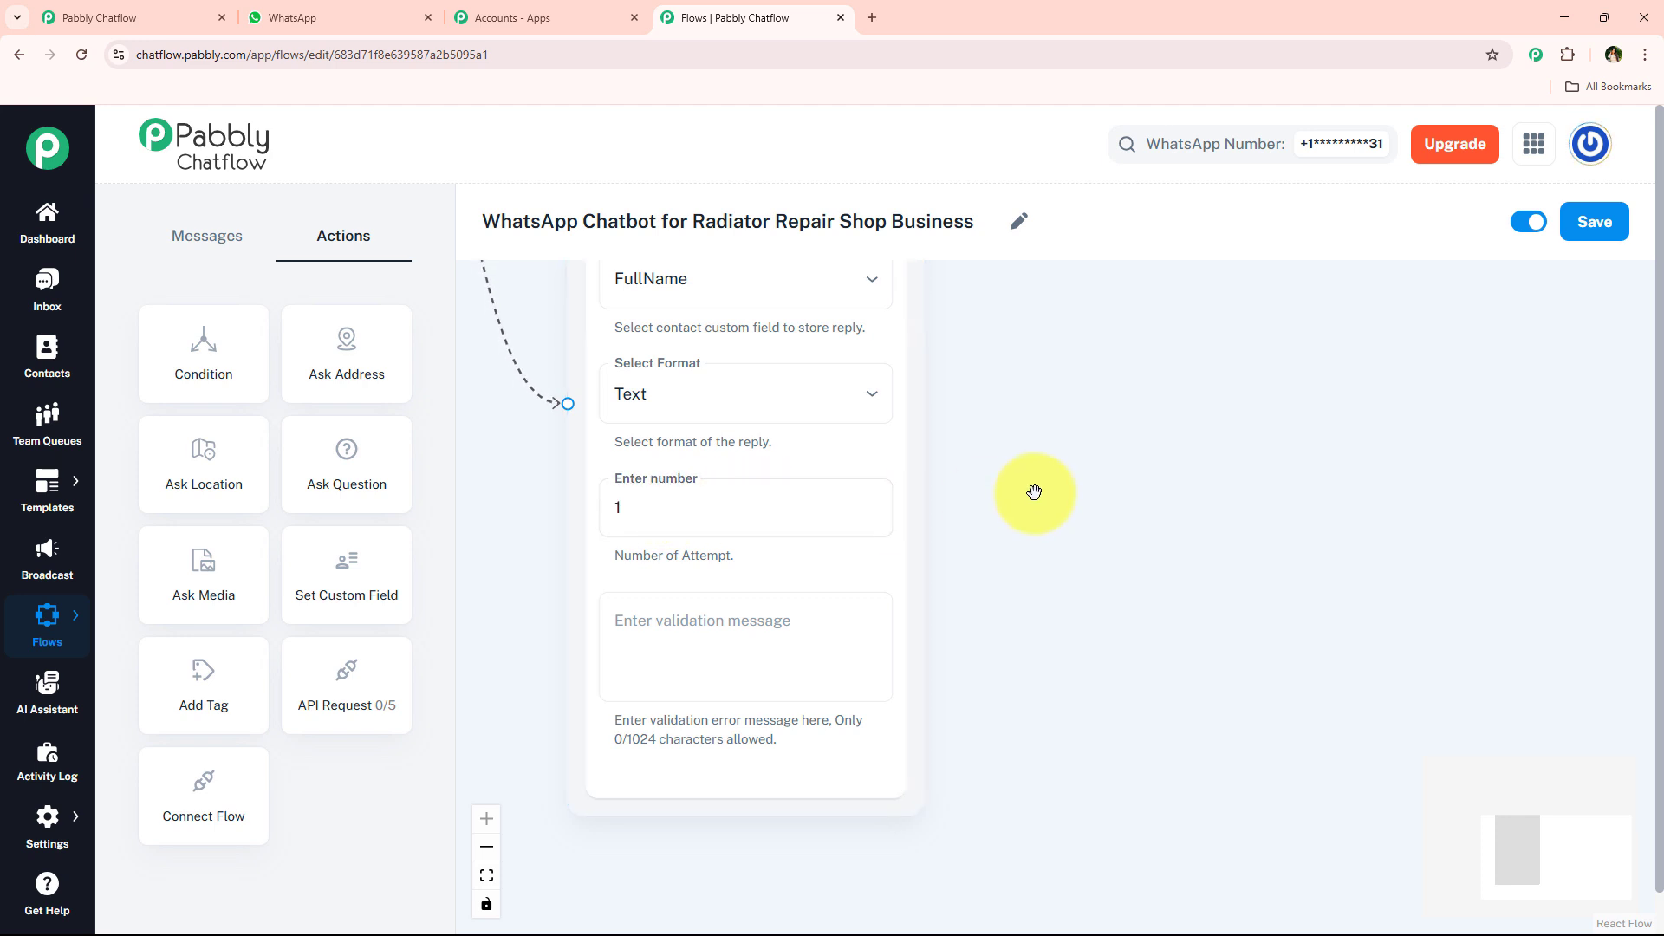
left_click(824, 639)
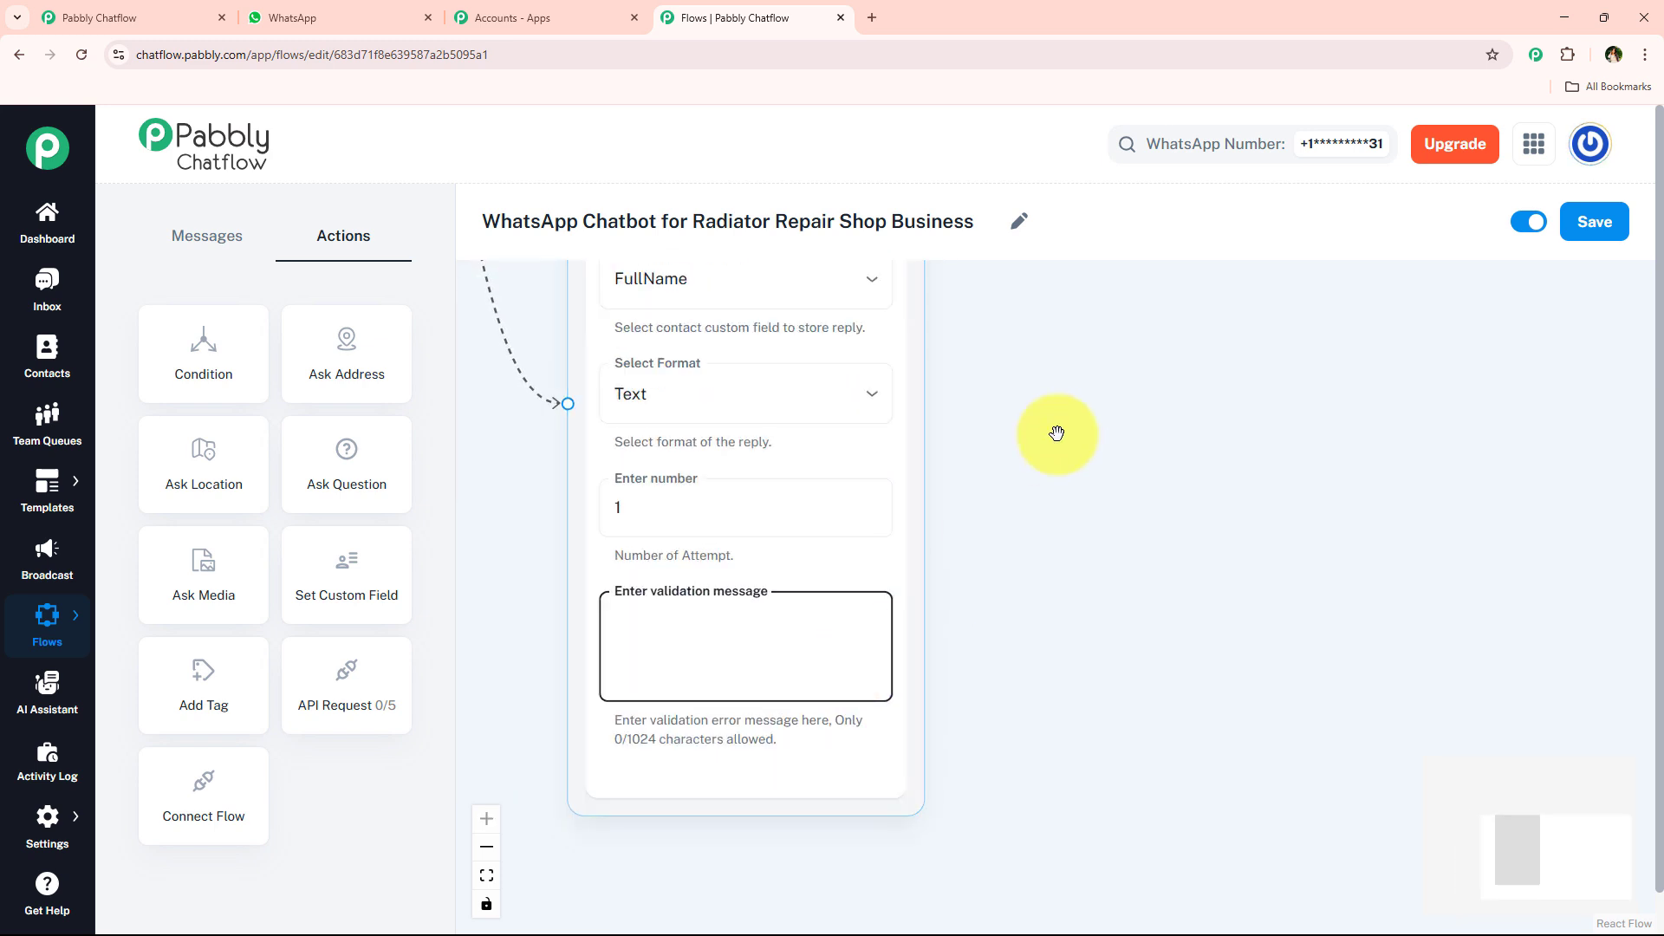
scroll(1040, 477, "up", 3)
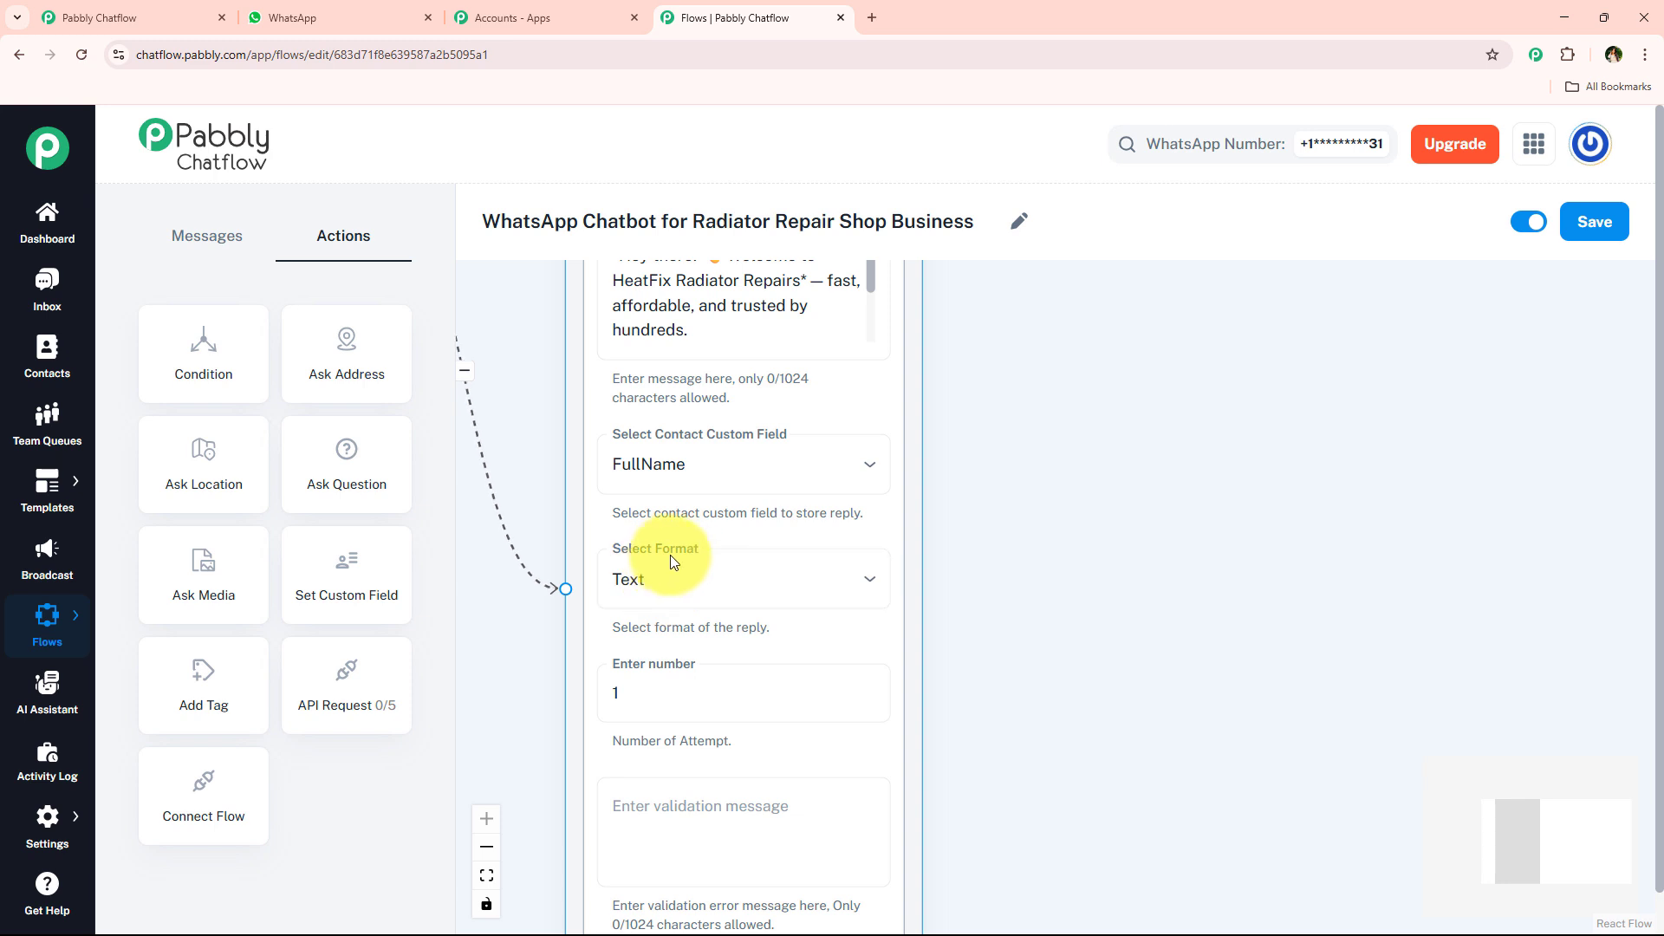
scroll(1253, 460, "down", 3)
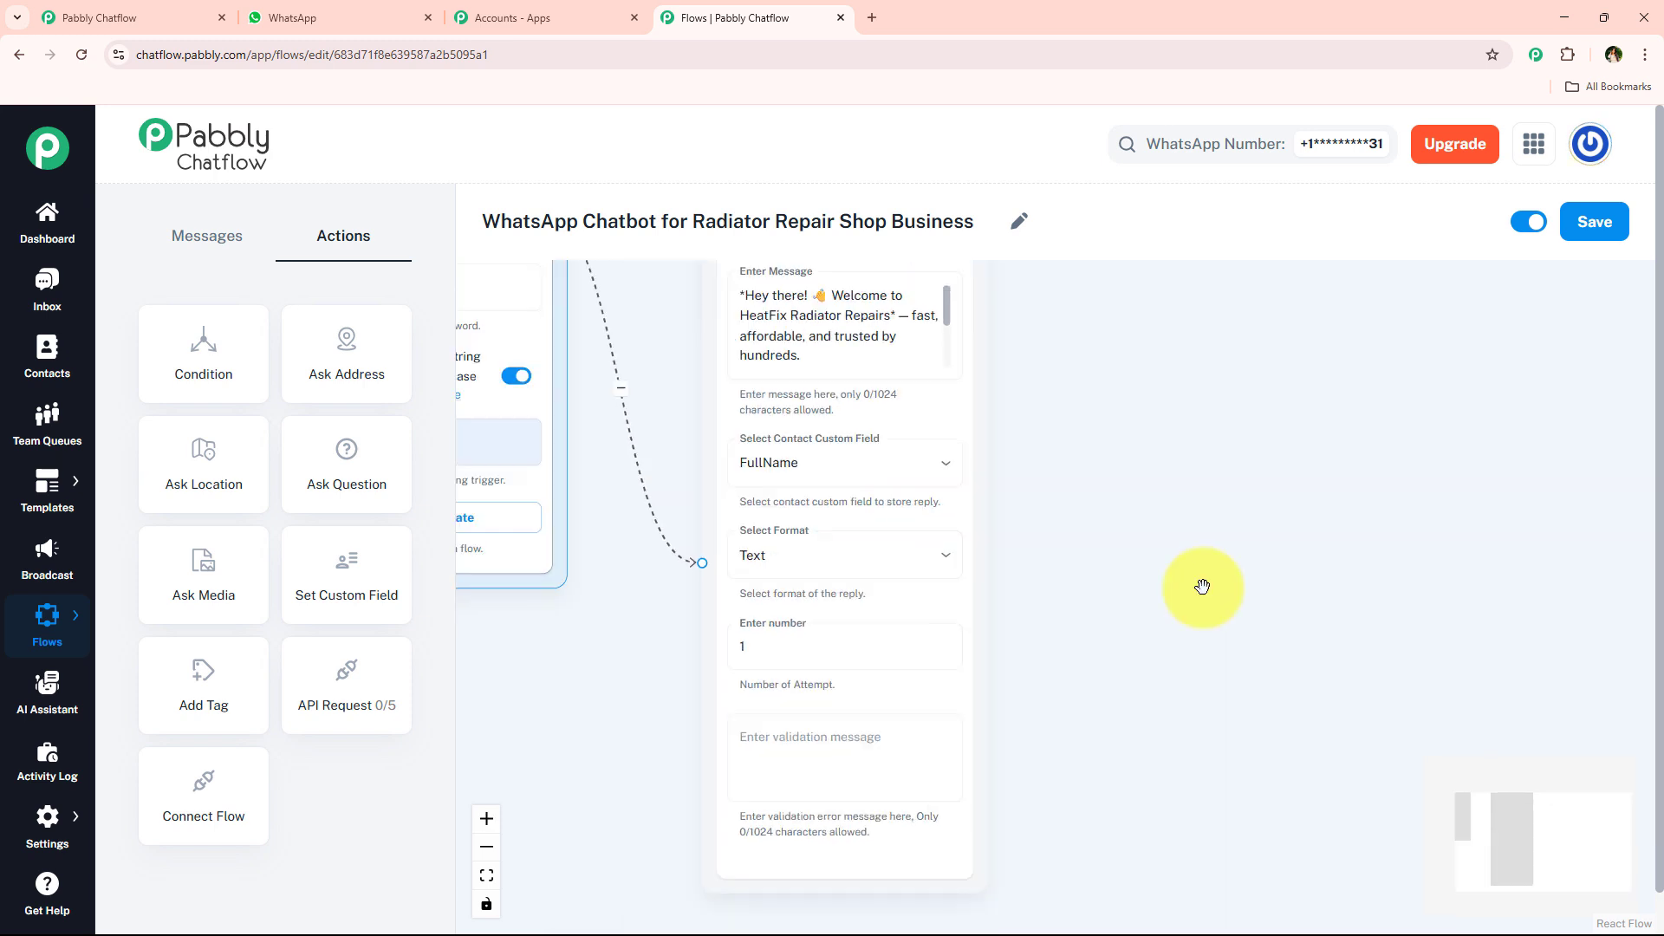
- Review the reply format options available for the Question node's answer
scroll(1061, 628, "up", 2)
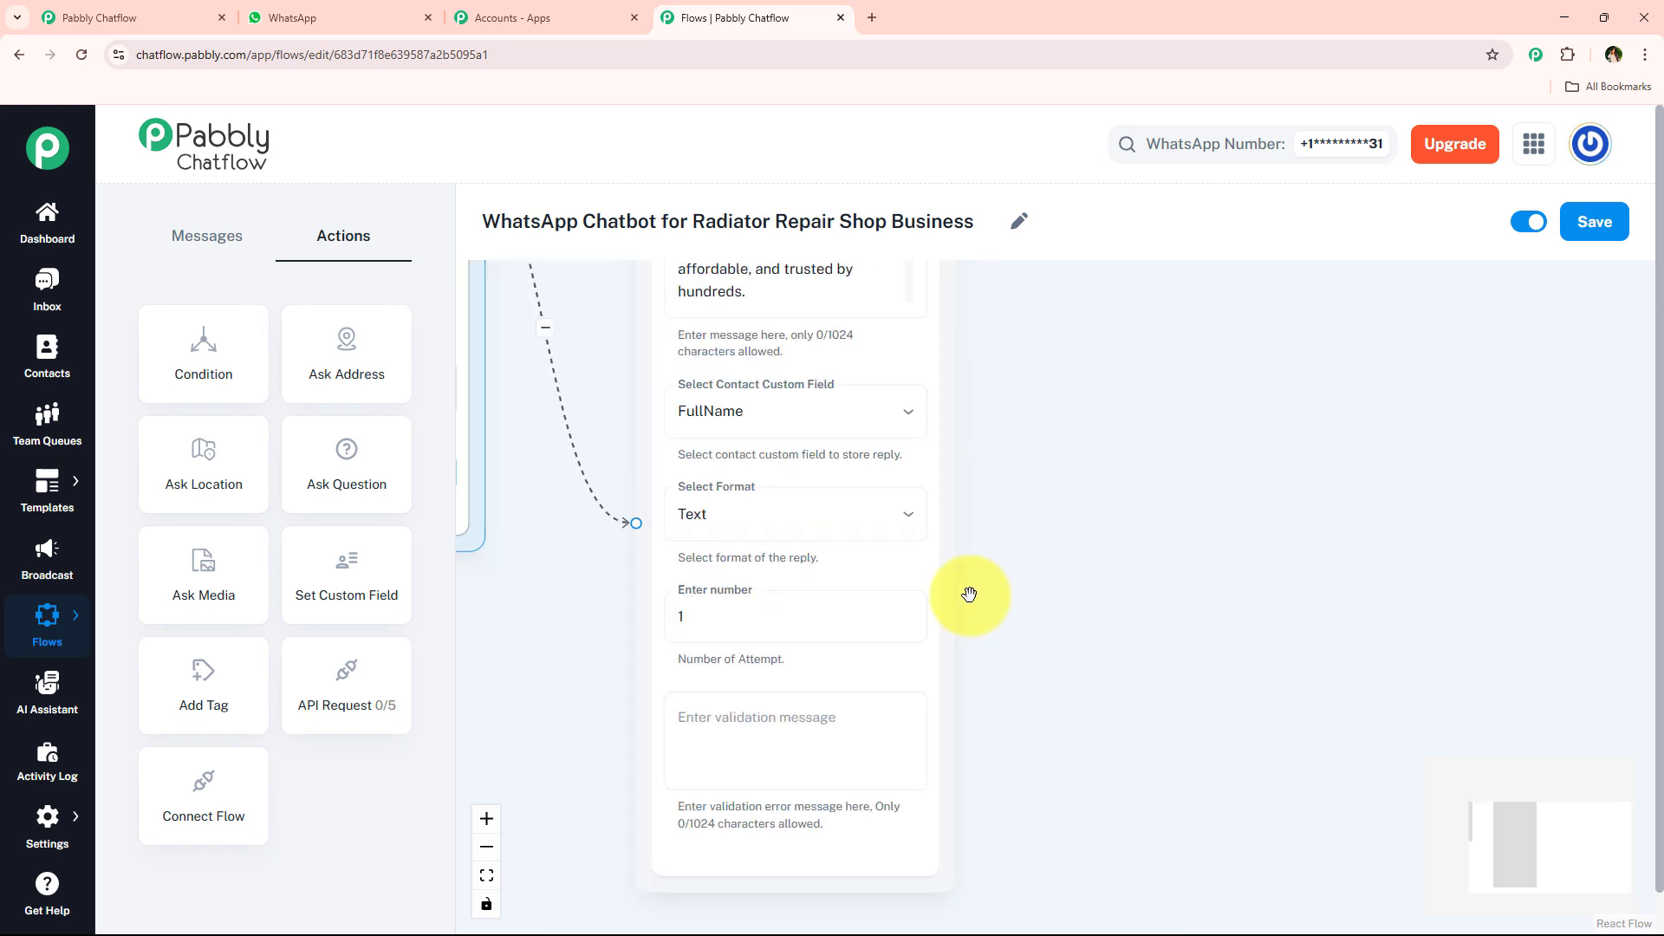
left_click(922, 505)
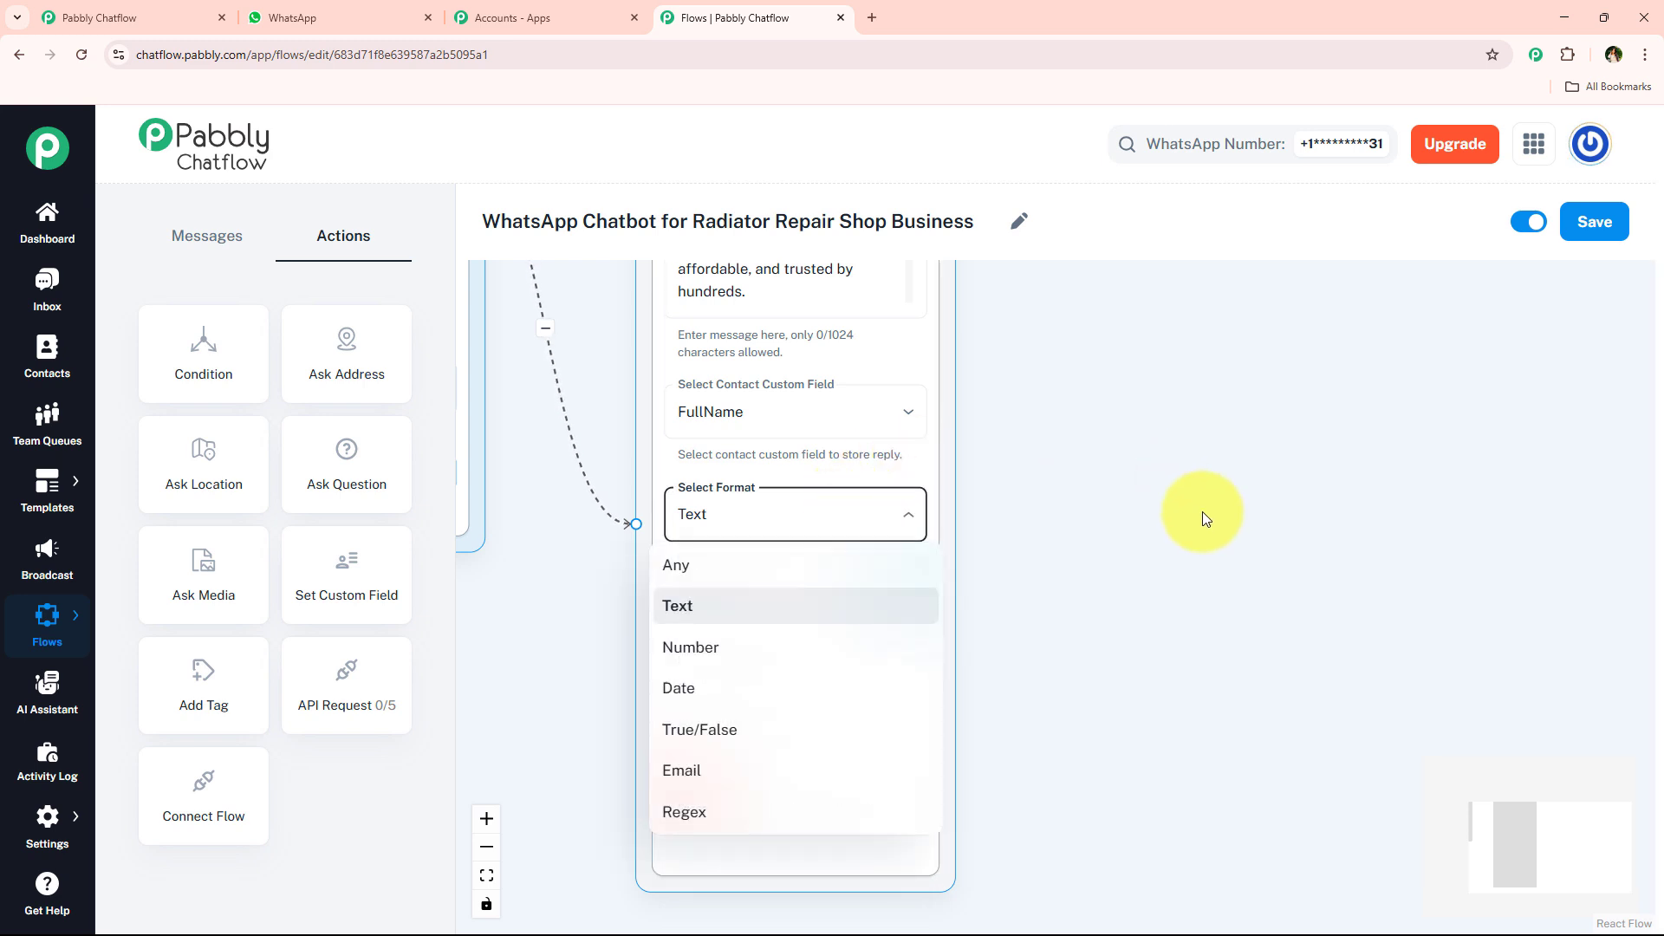
left_click(1126, 542)
scroll(1126, 539, "down", 5)
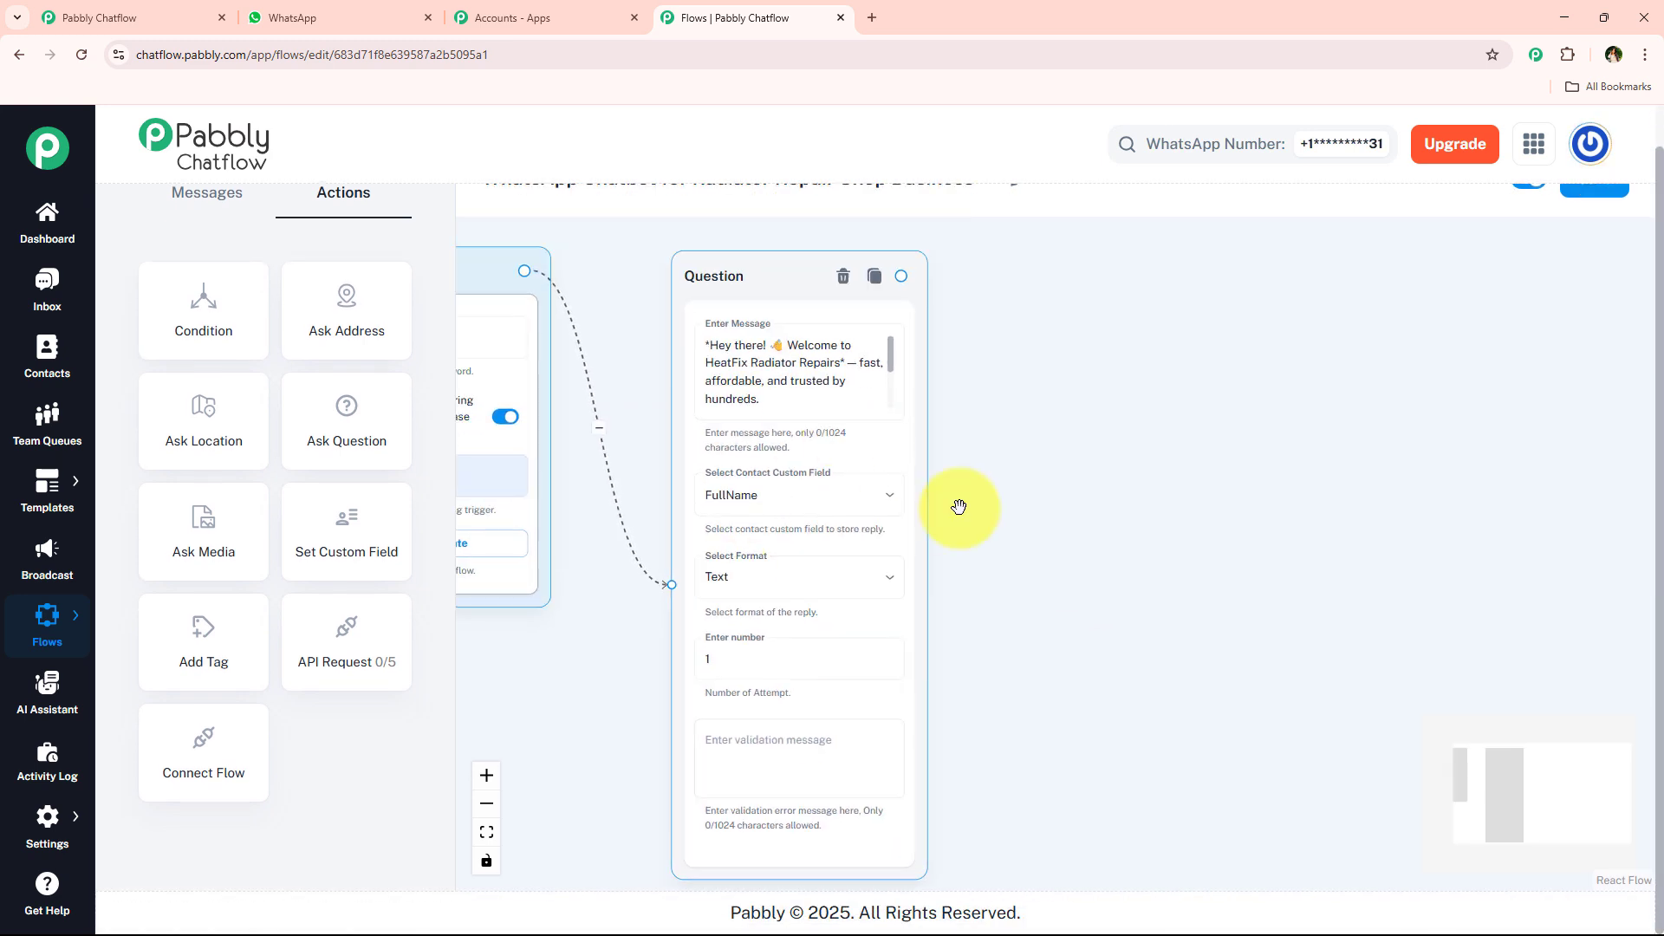
left_click_drag(1023, 268, 982, 316)
left_click_drag(1027, 453, 1015, 387)
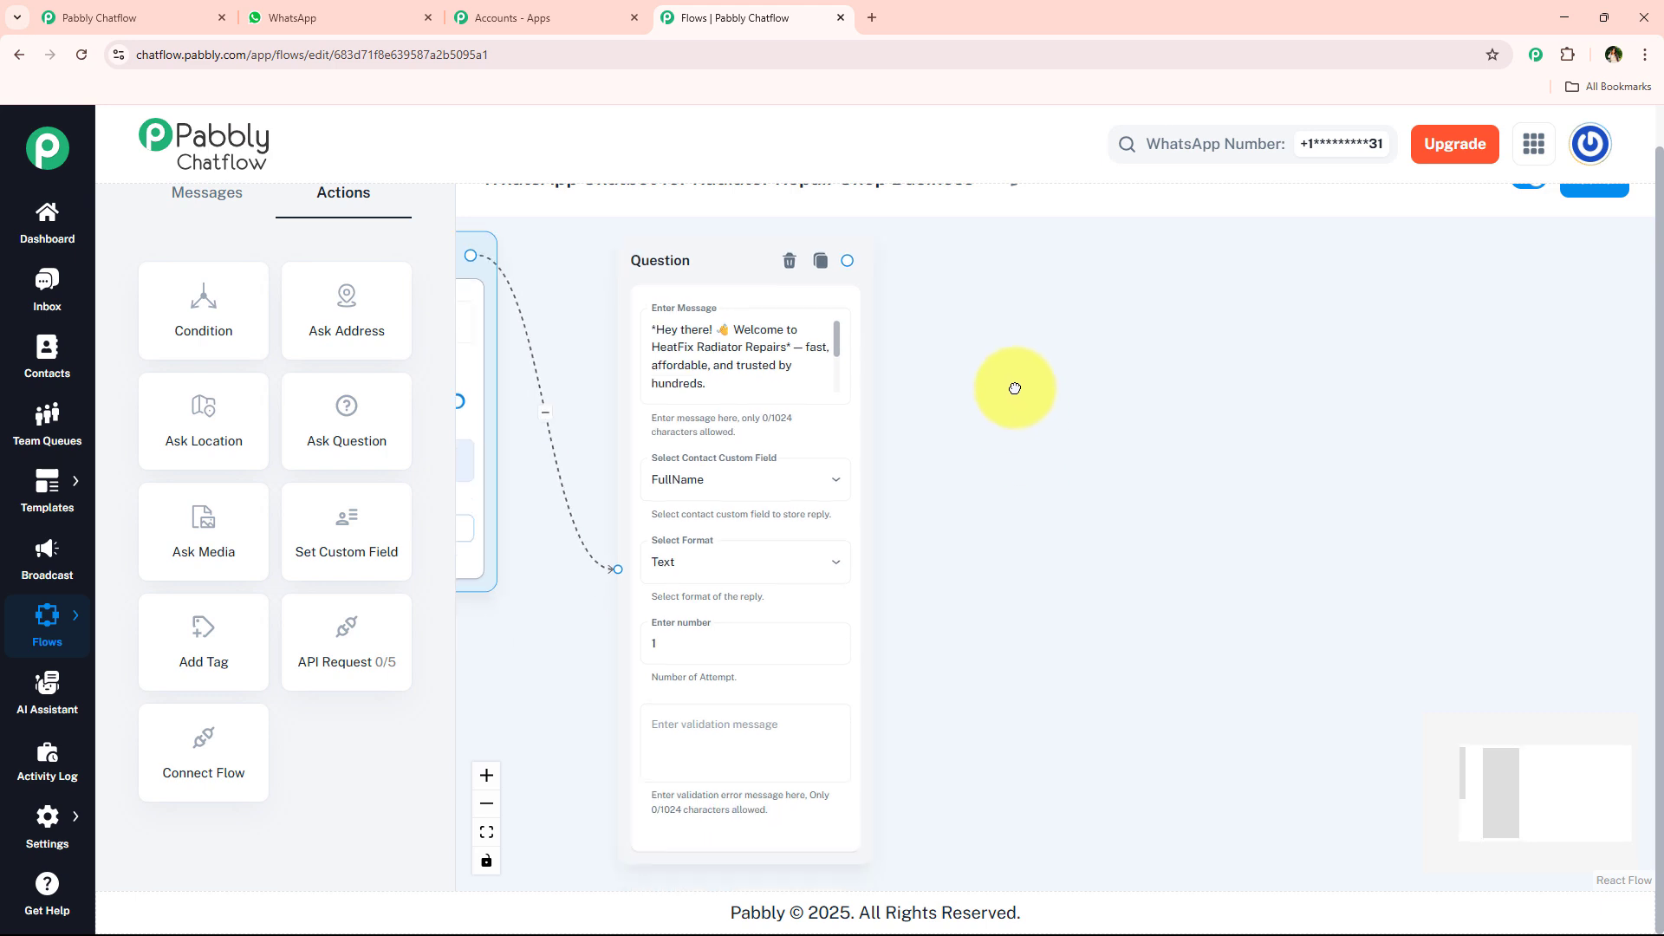
- Inspect the Question node's validation message field and its number of attempts value
scroll(1015, 193, "up", 1)
left_click_drag(957, 554, 980, 360)
scroll(777, 483, "up", 3)
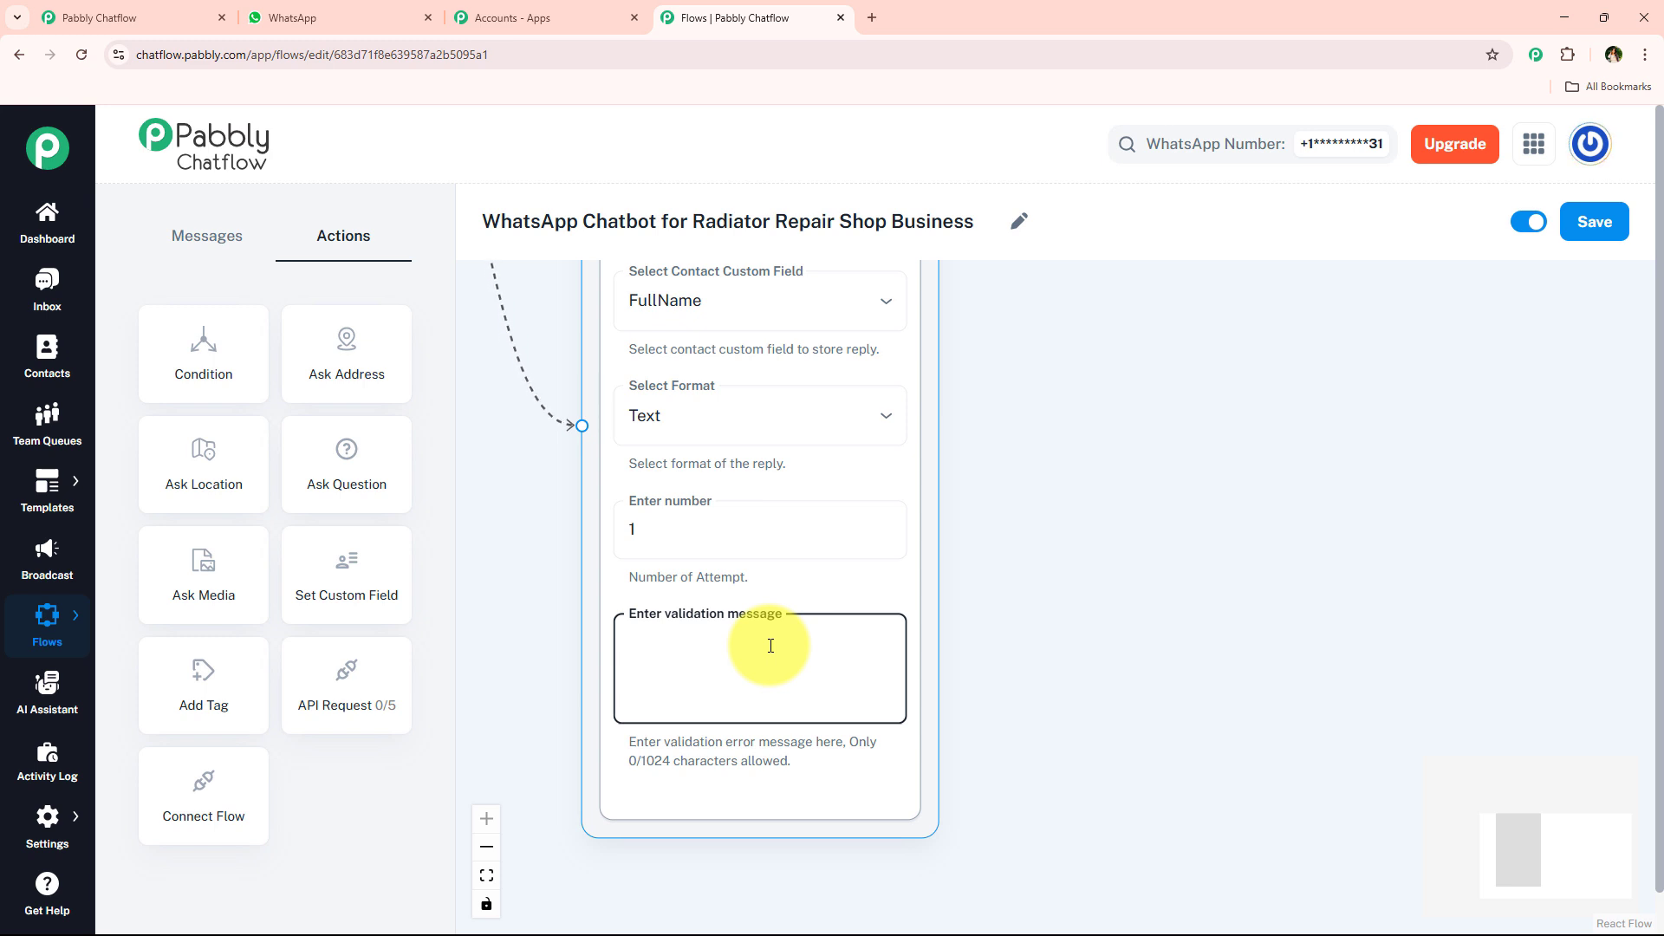
scroll(665, 662, "down", 2)
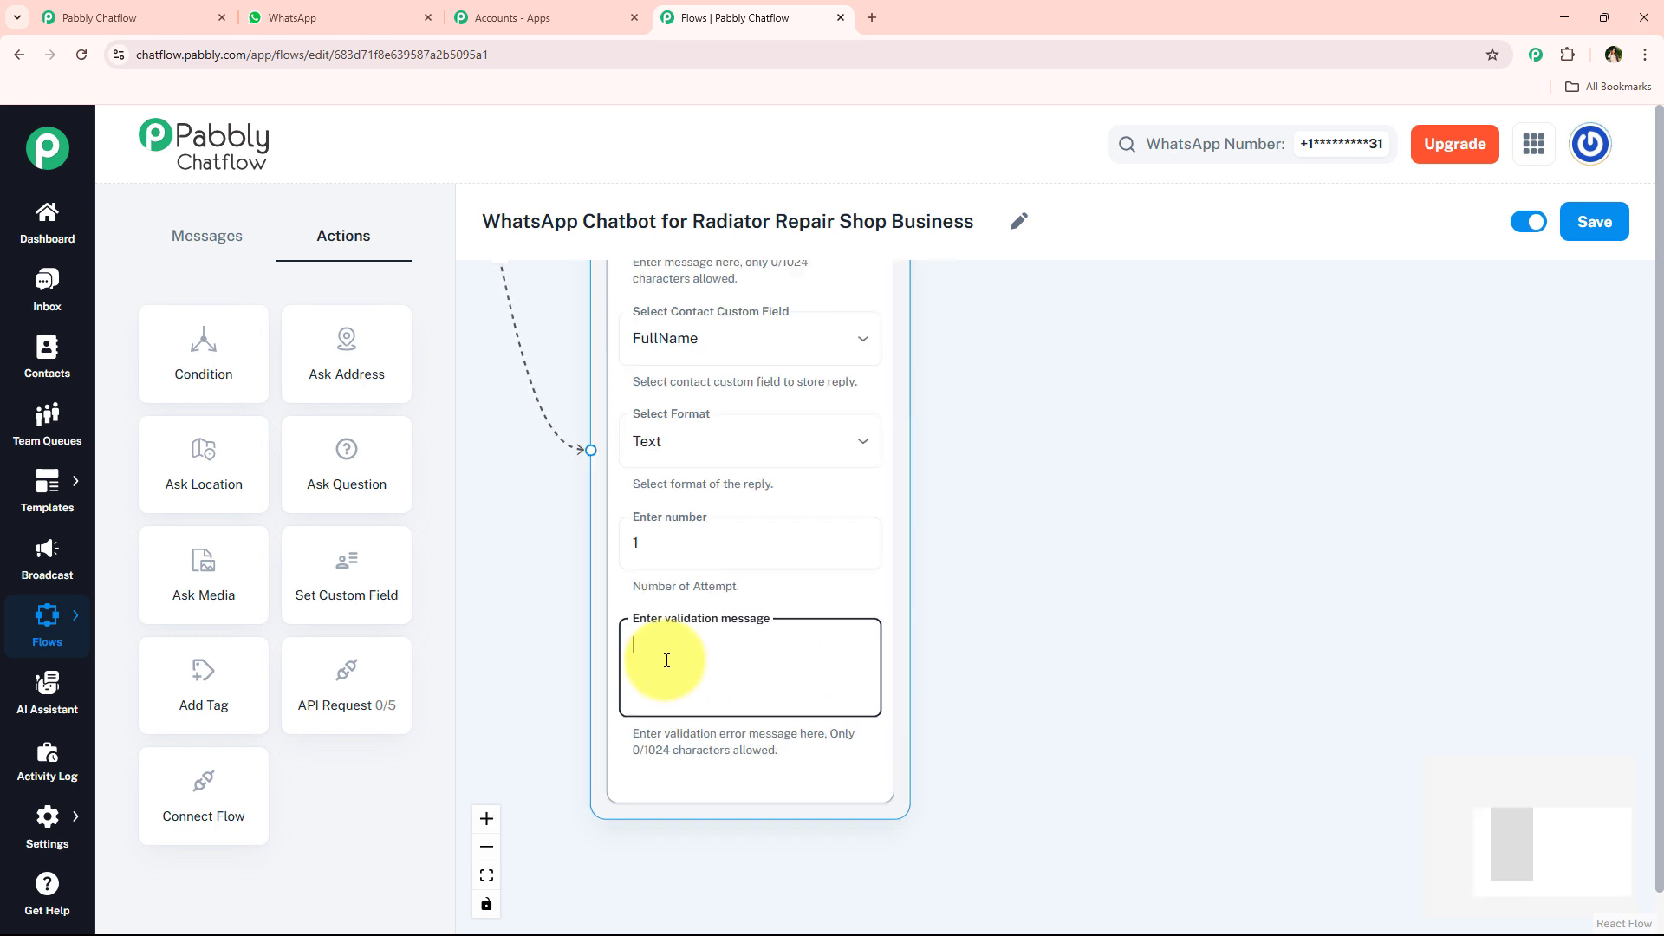
scroll(617, 654, "up", 2)
scroll(743, 613, "up", 1)
double_click(707, 633)
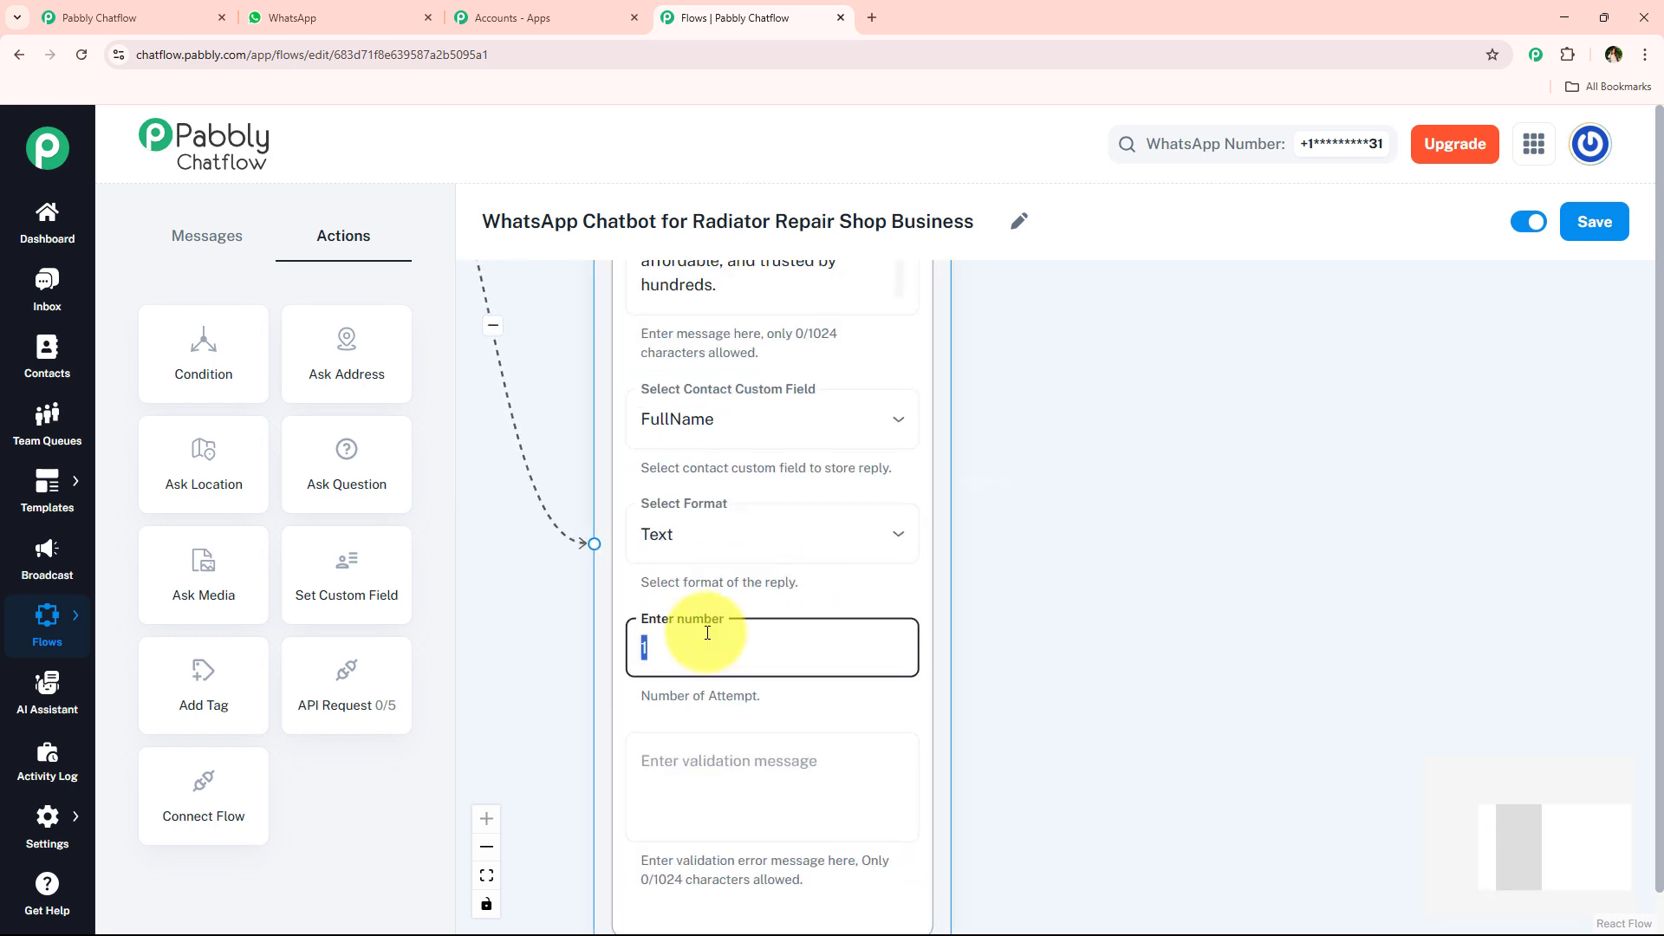
left_click(736, 658)
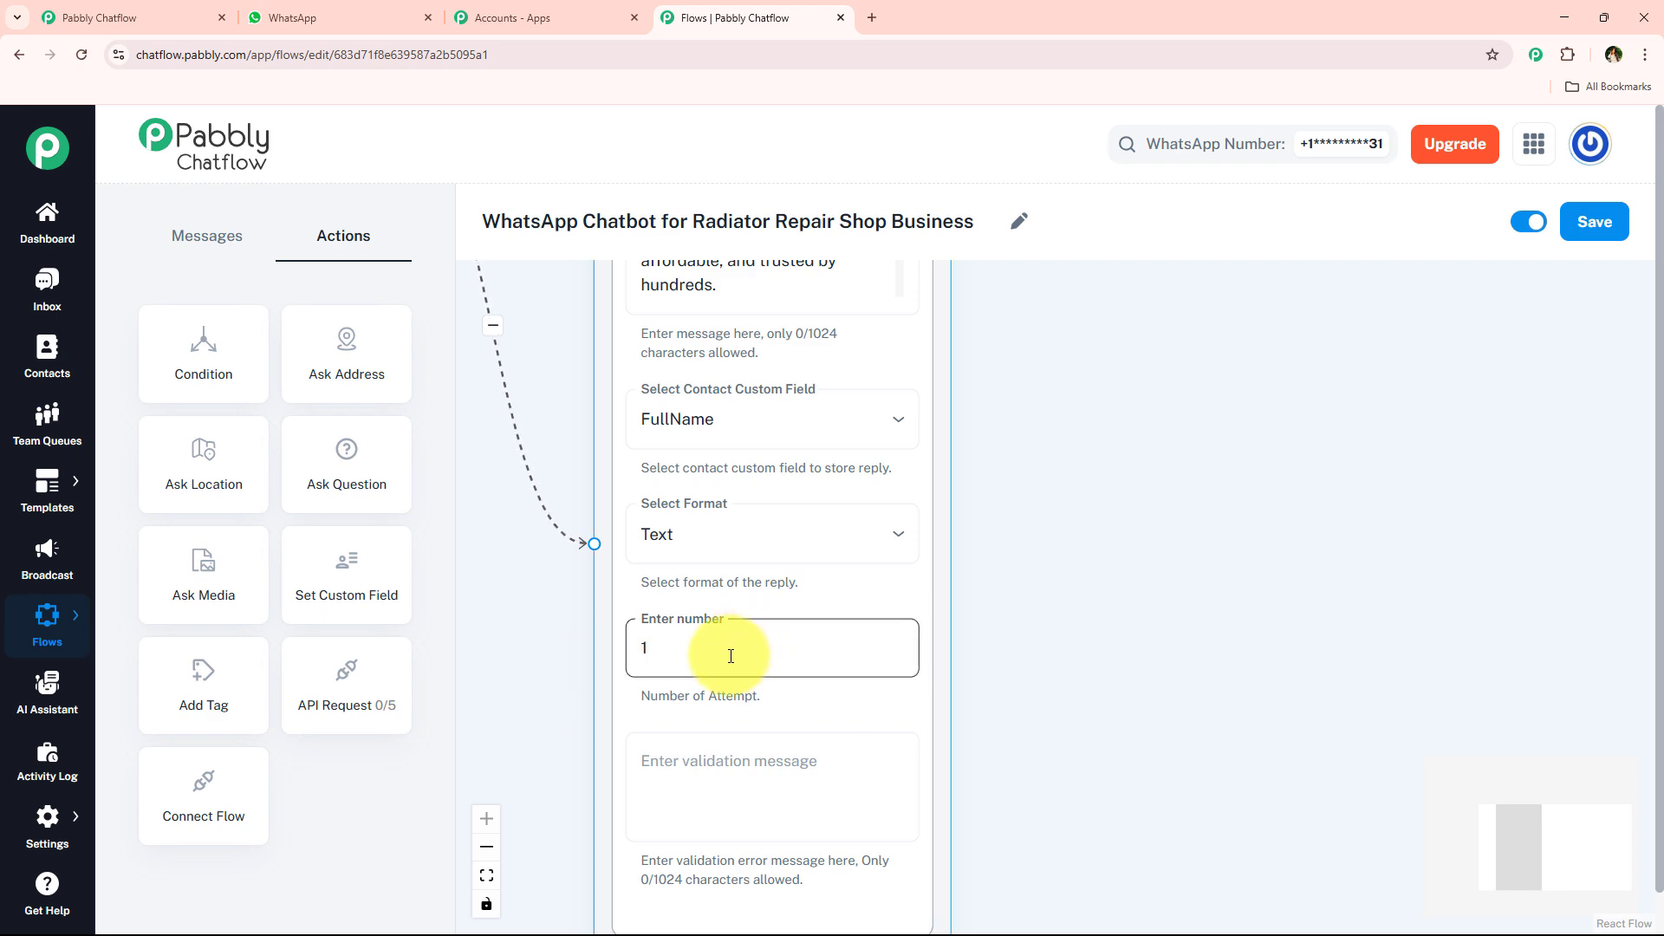
scroll(731, 642, "down", 3)
scroll(978, 520, "up", 3)
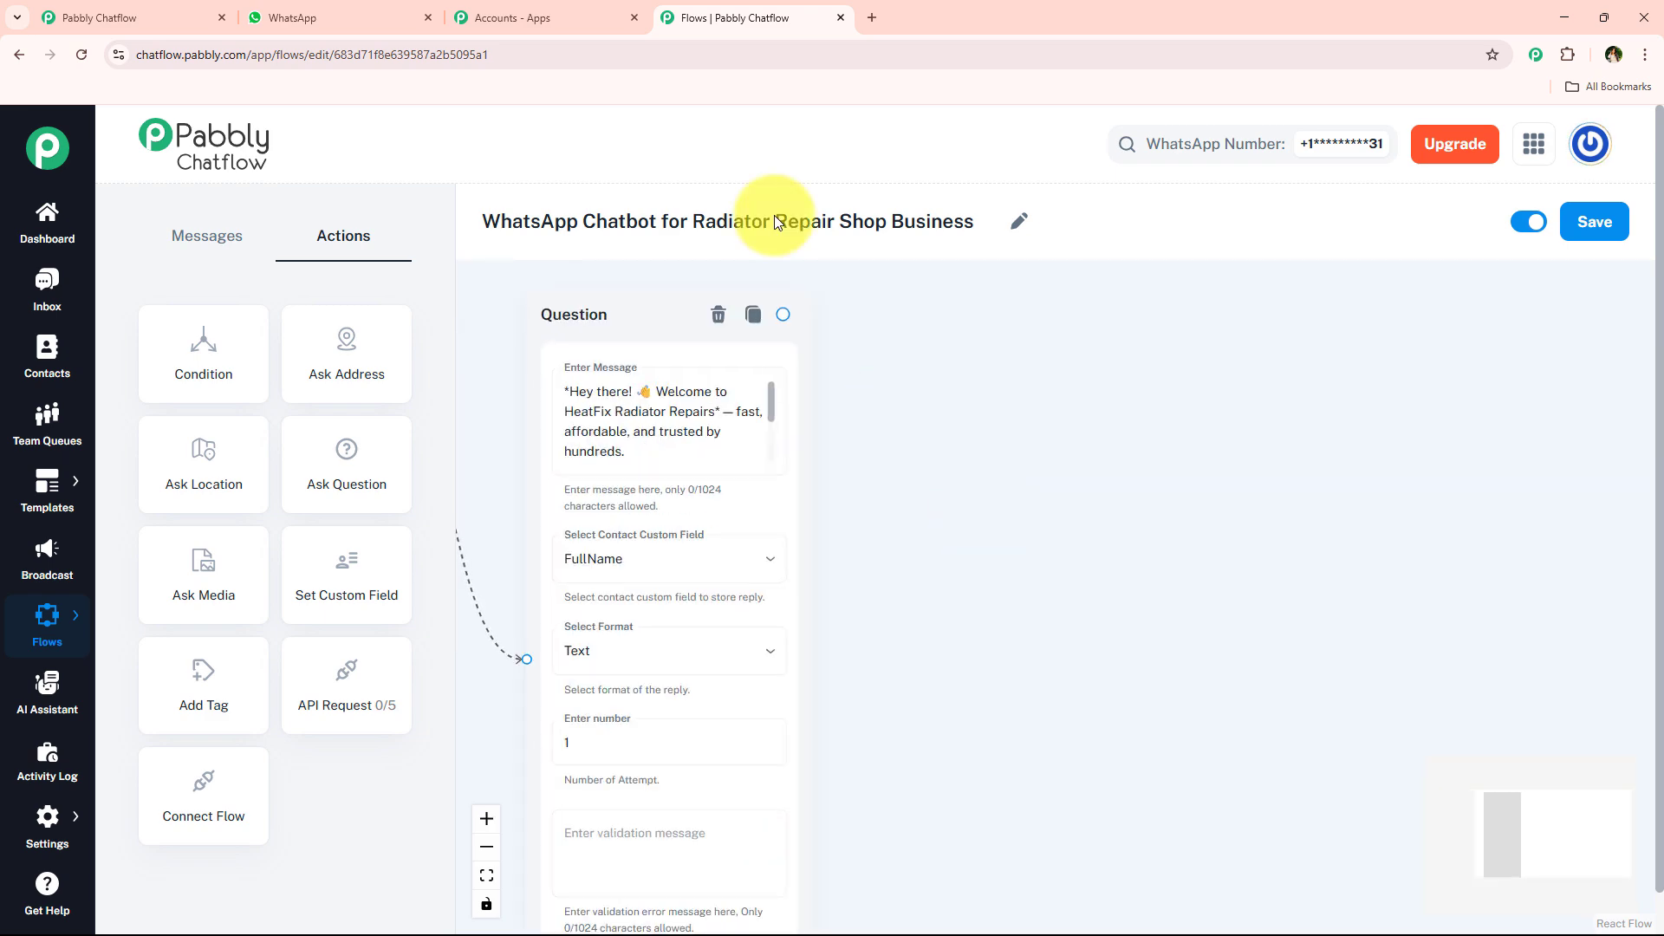
- Connect a new Text + Button message node to the Question node, containing "Thanks! How can we assist you today?" copied from WhatsApp
left_click(364, 17)
scroll(659, 494, "down", 2)
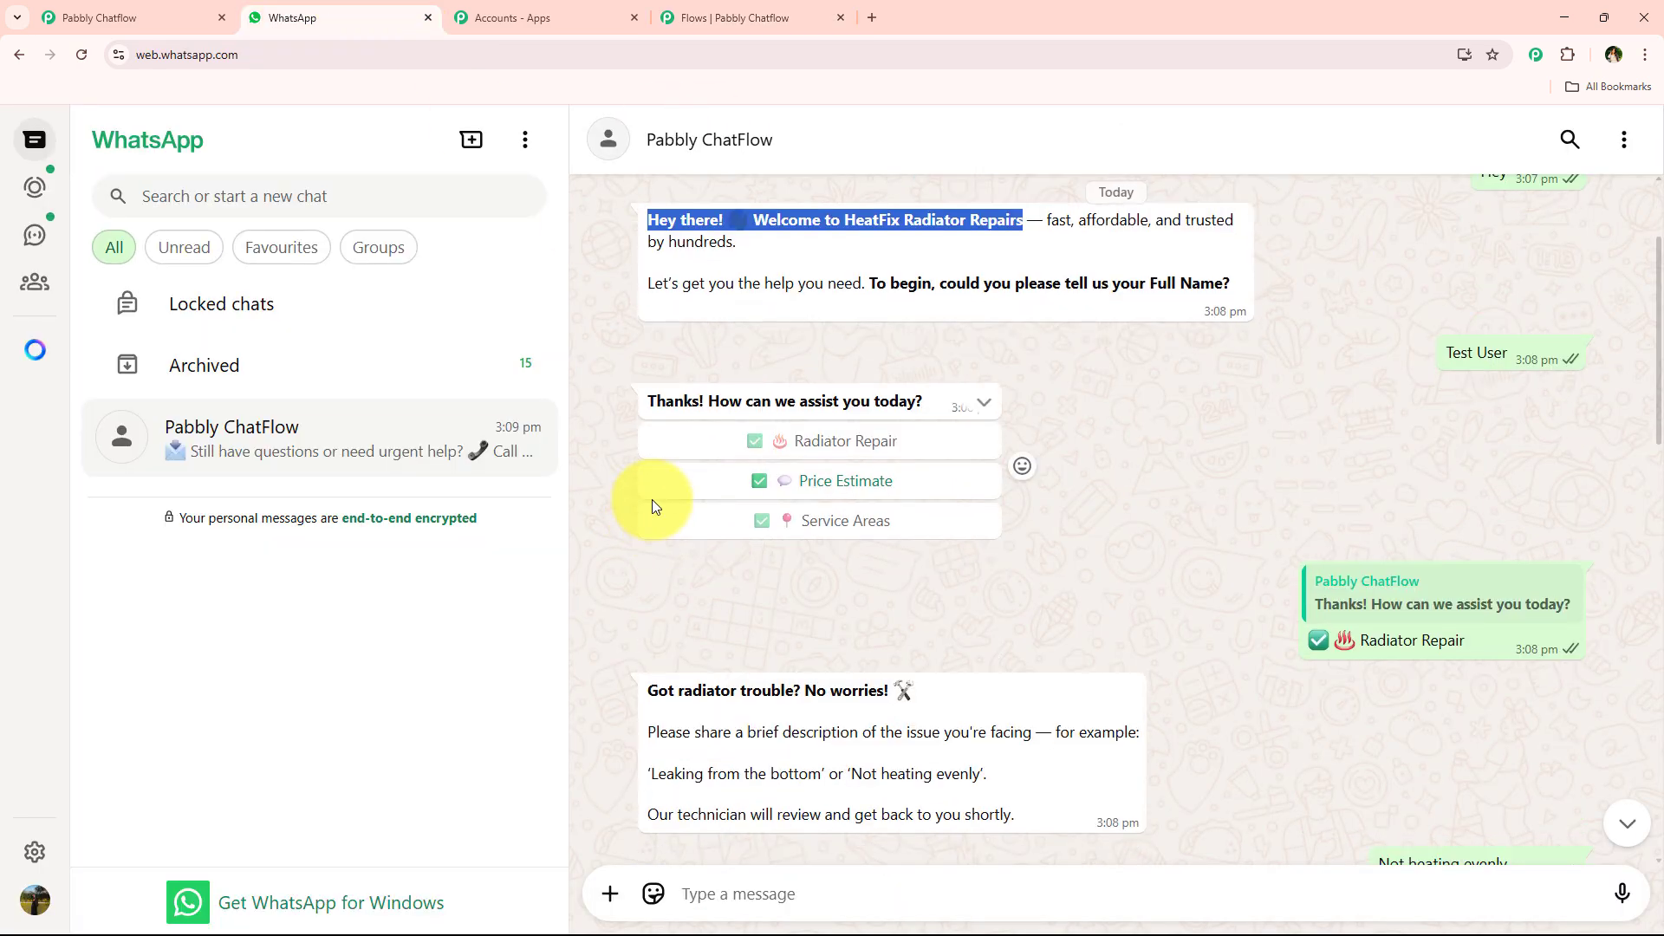
triple_click(797, 396)
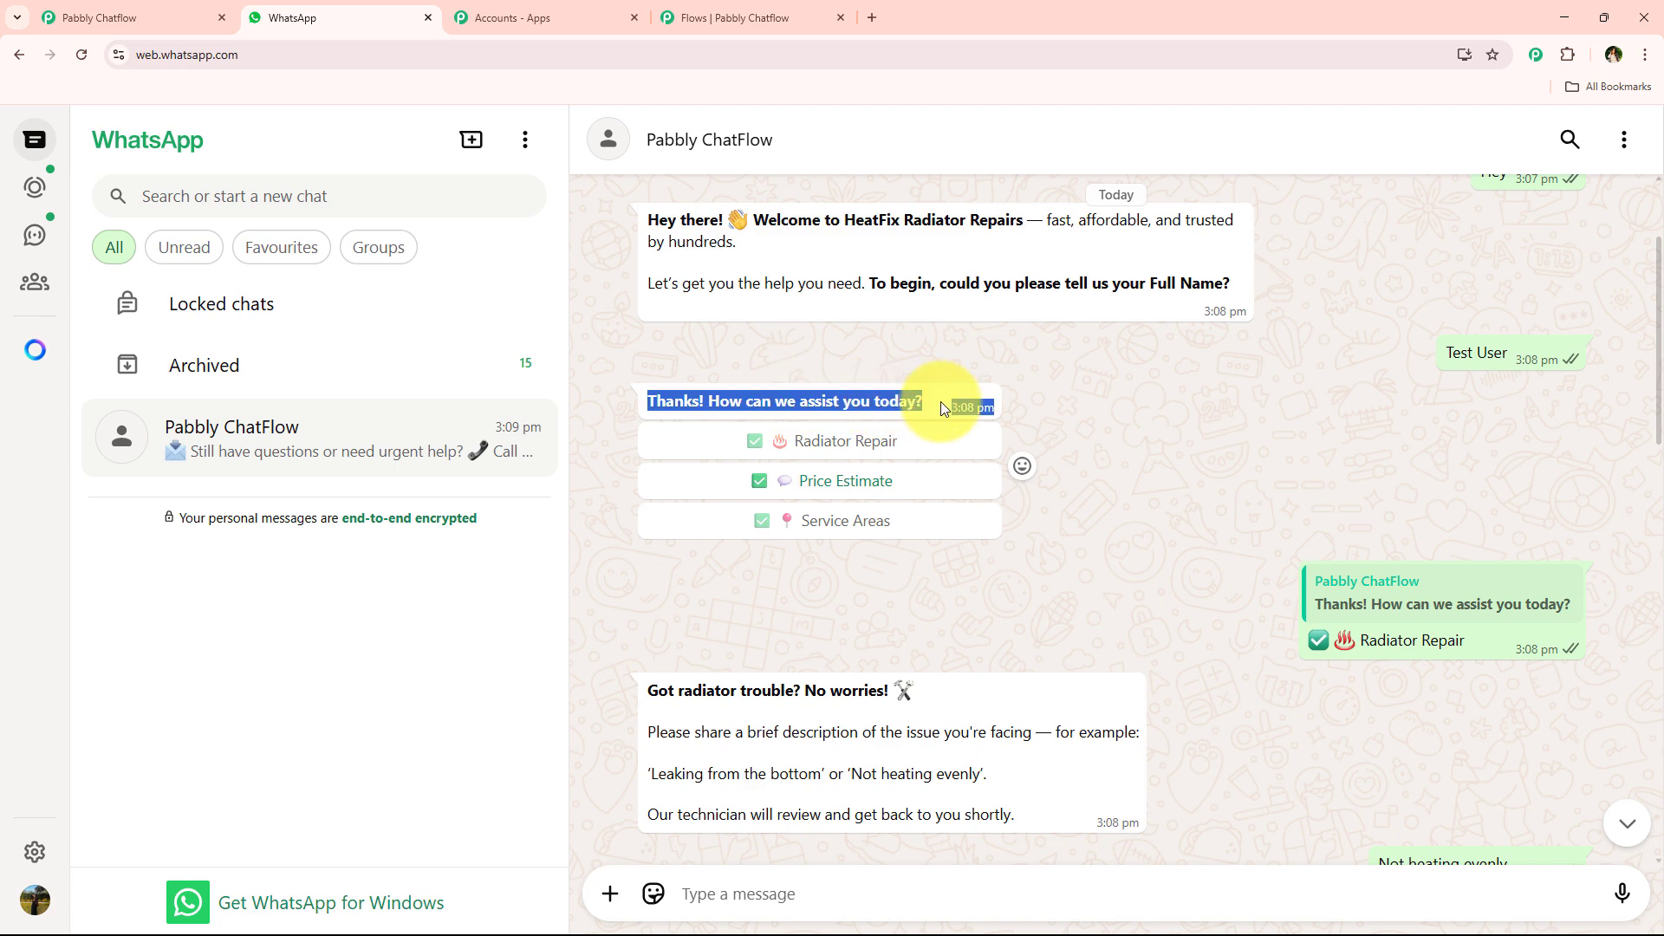
left_click(803, 30)
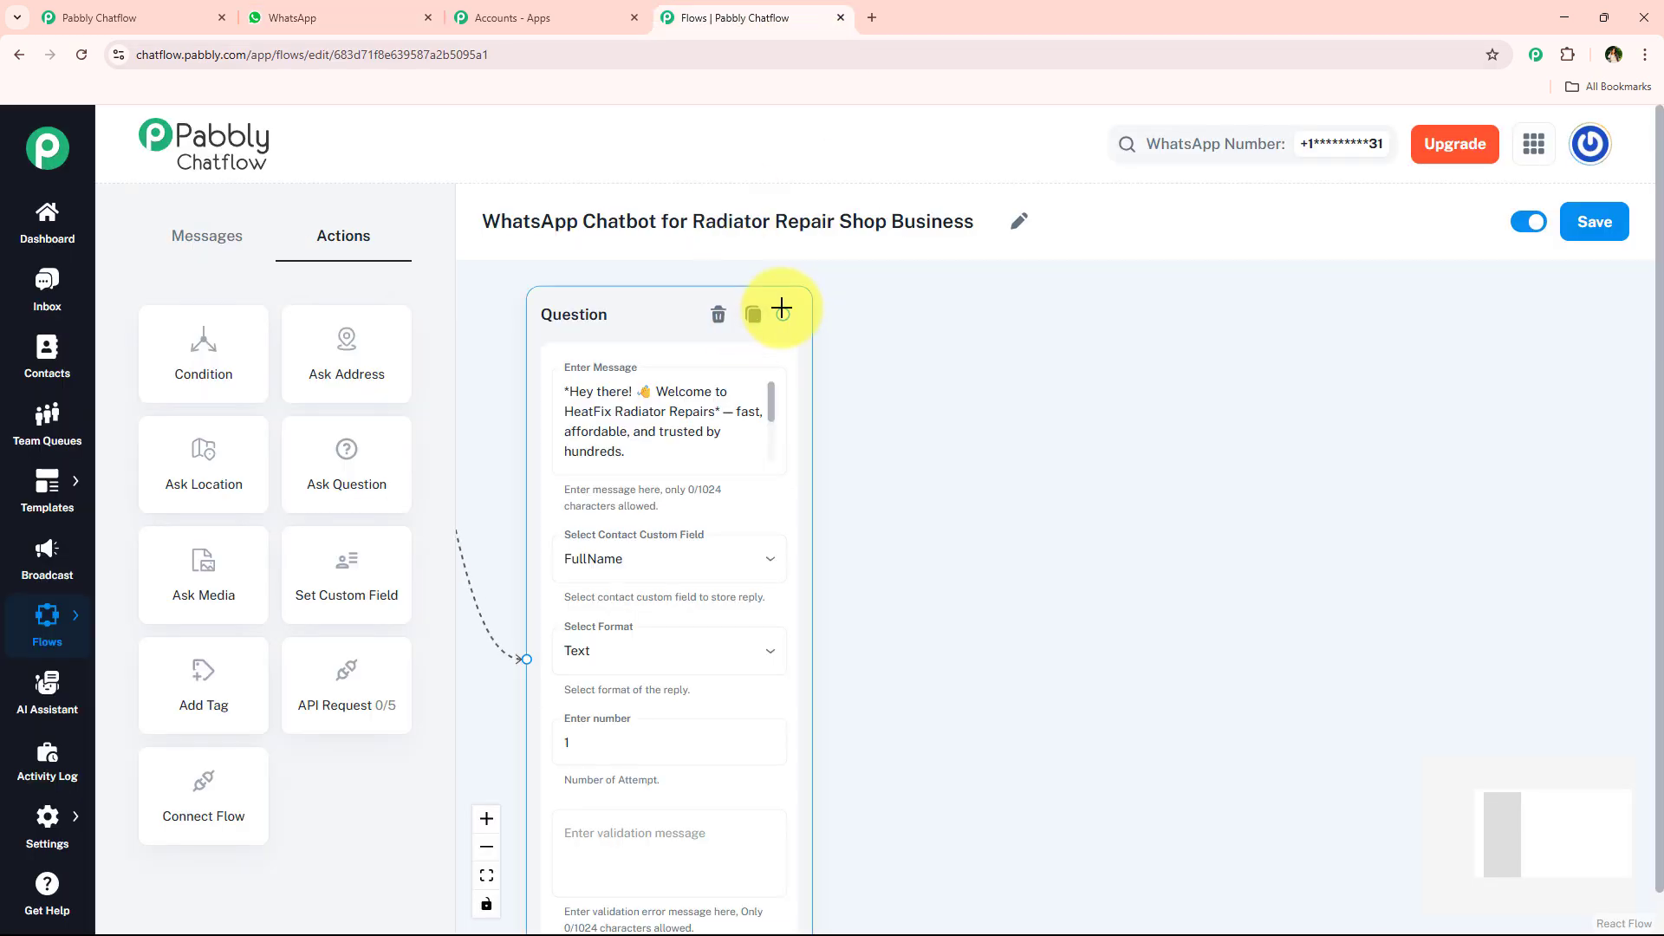
left_click_drag(783, 313, 969, 352)
left_click(1006, 421)
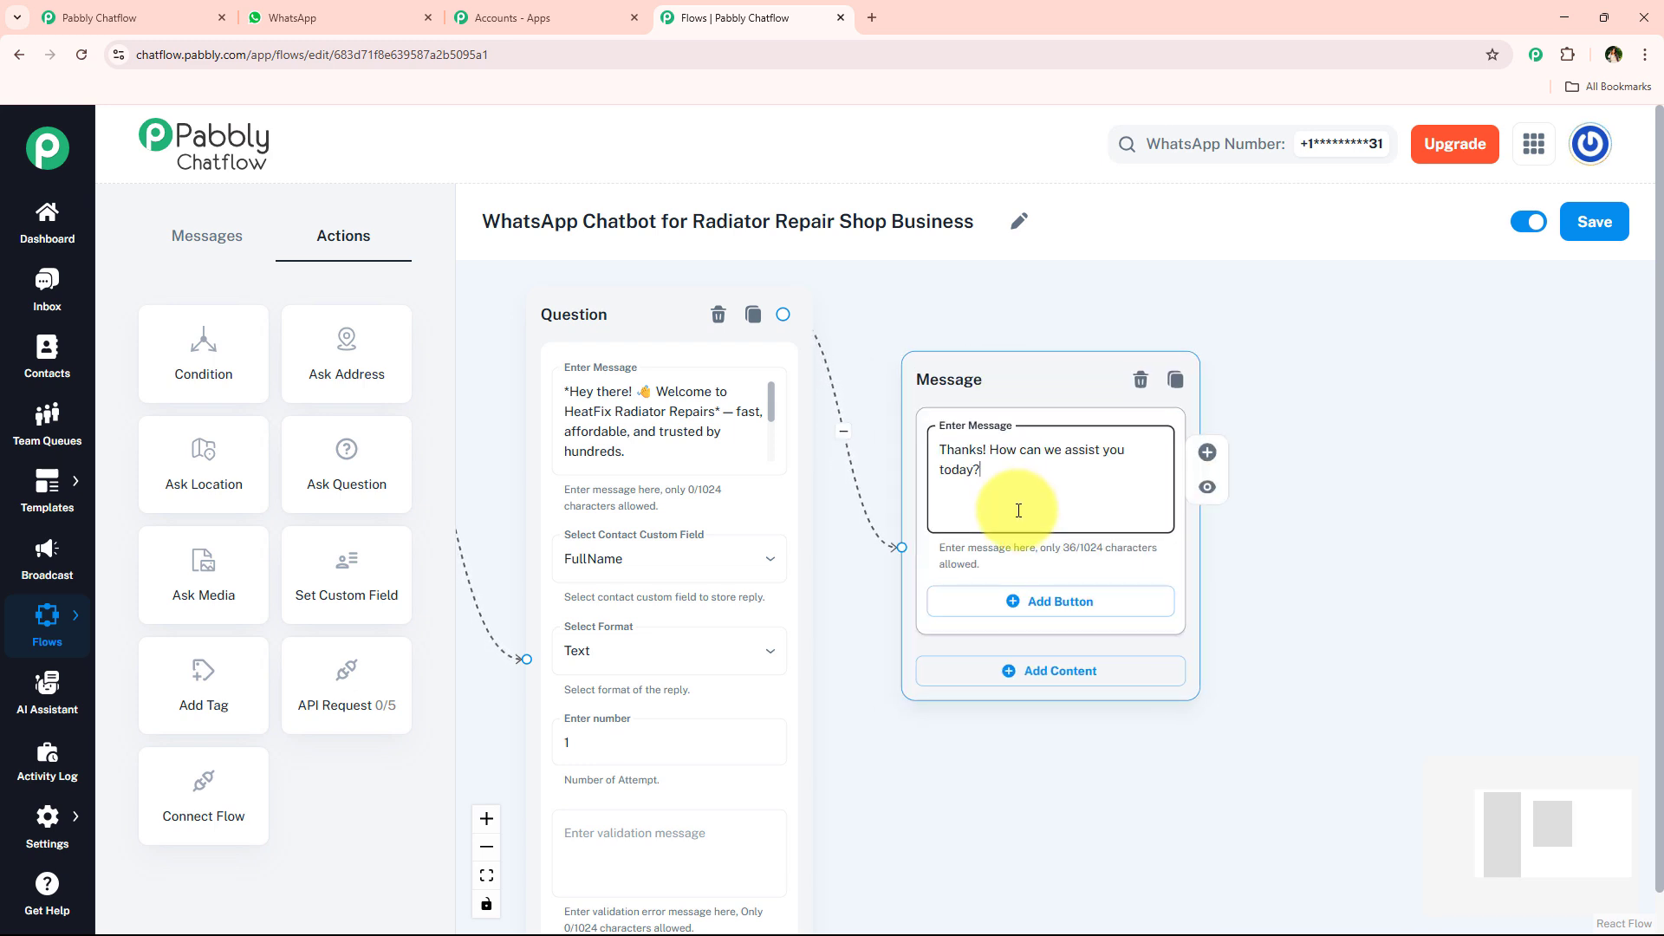
- Add three reply buttons to the "Thanks! How can we assist you today?" message node
left_click(1043, 605)
left_click(1109, 700)
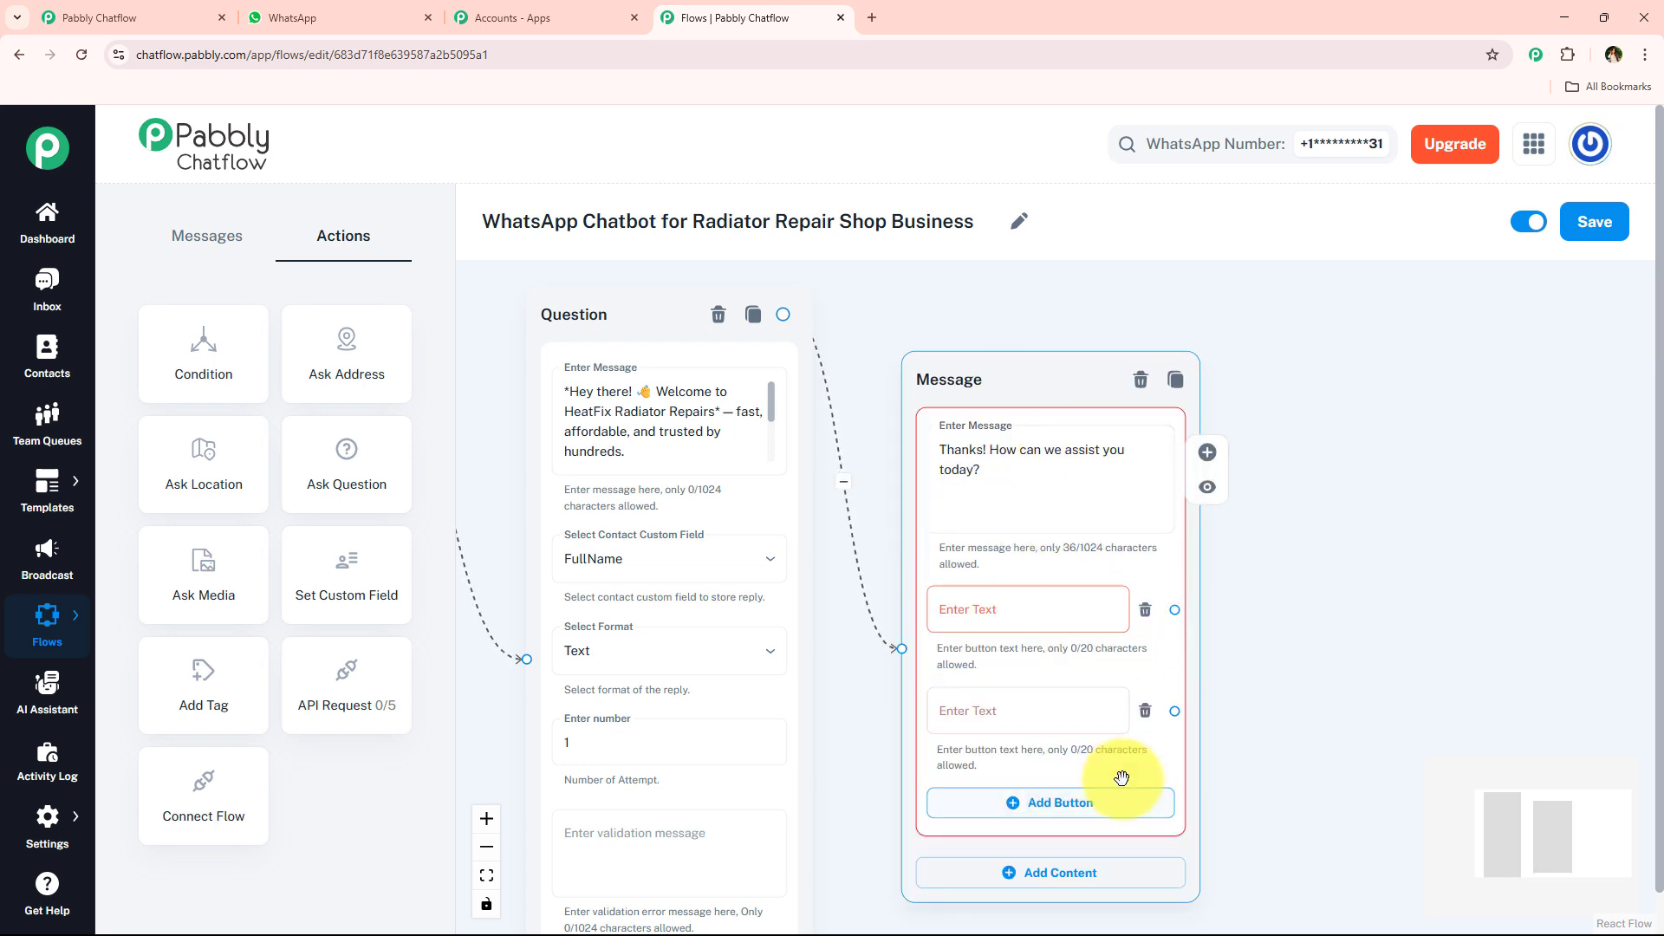
left_click(1122, 796)
left_click_drag(1239, 742, 1209, 688)
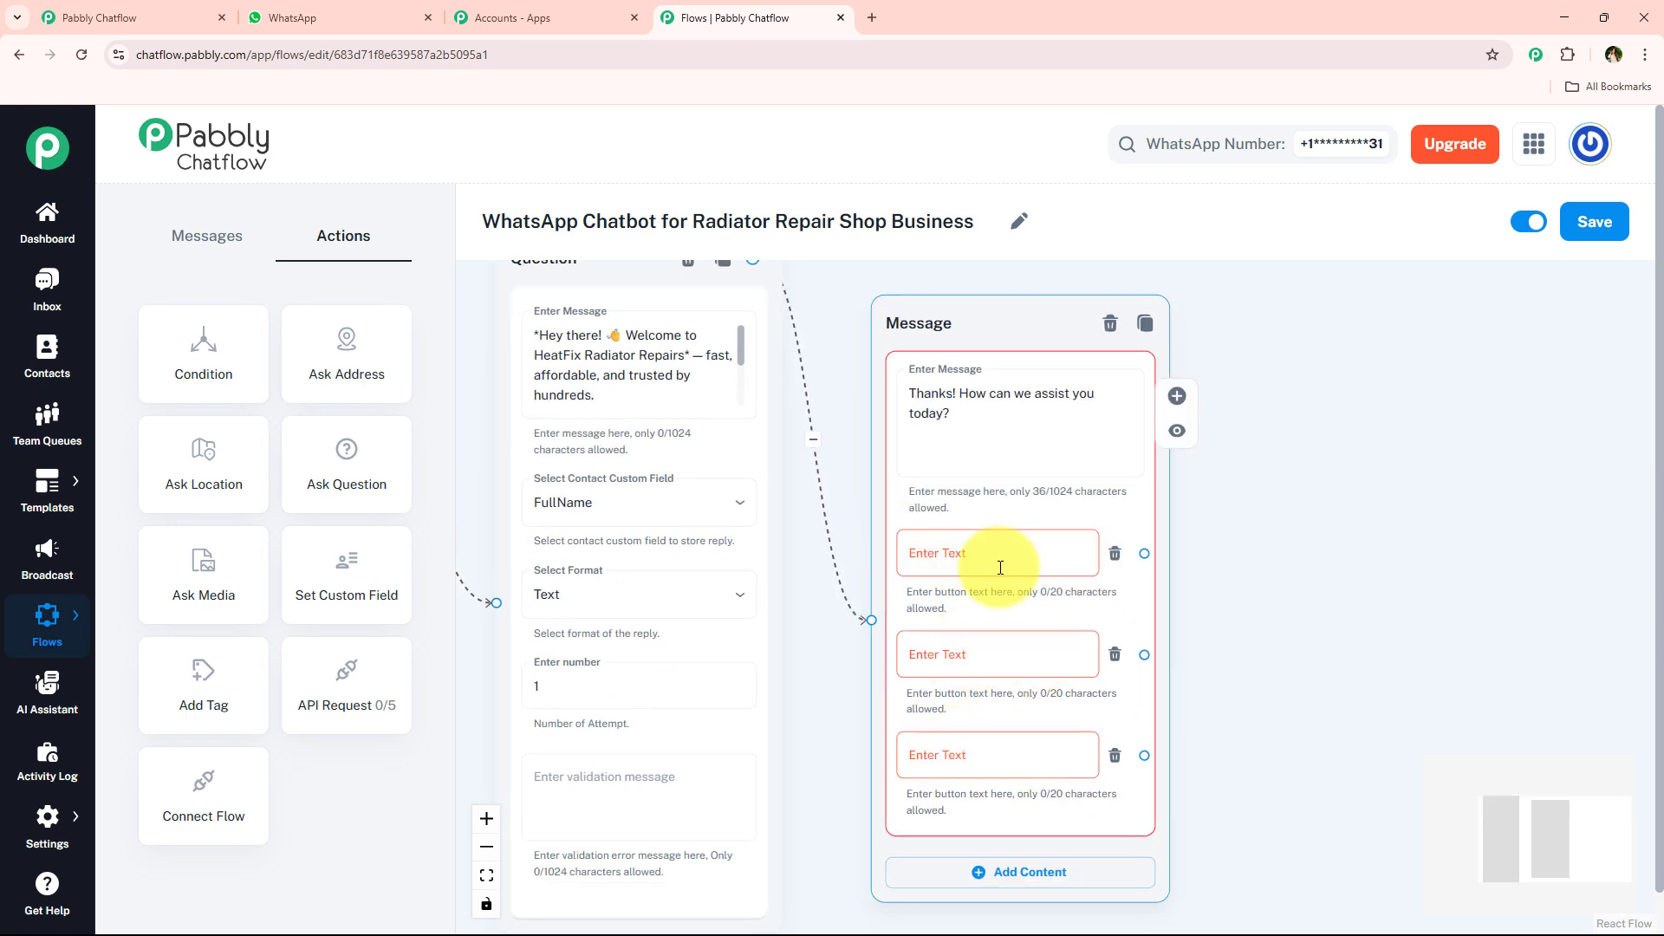
- Label the first reply button "✅ ♨️ Radiator Repair", copying the text from the WhatsApp chat
left_click(358, 8)
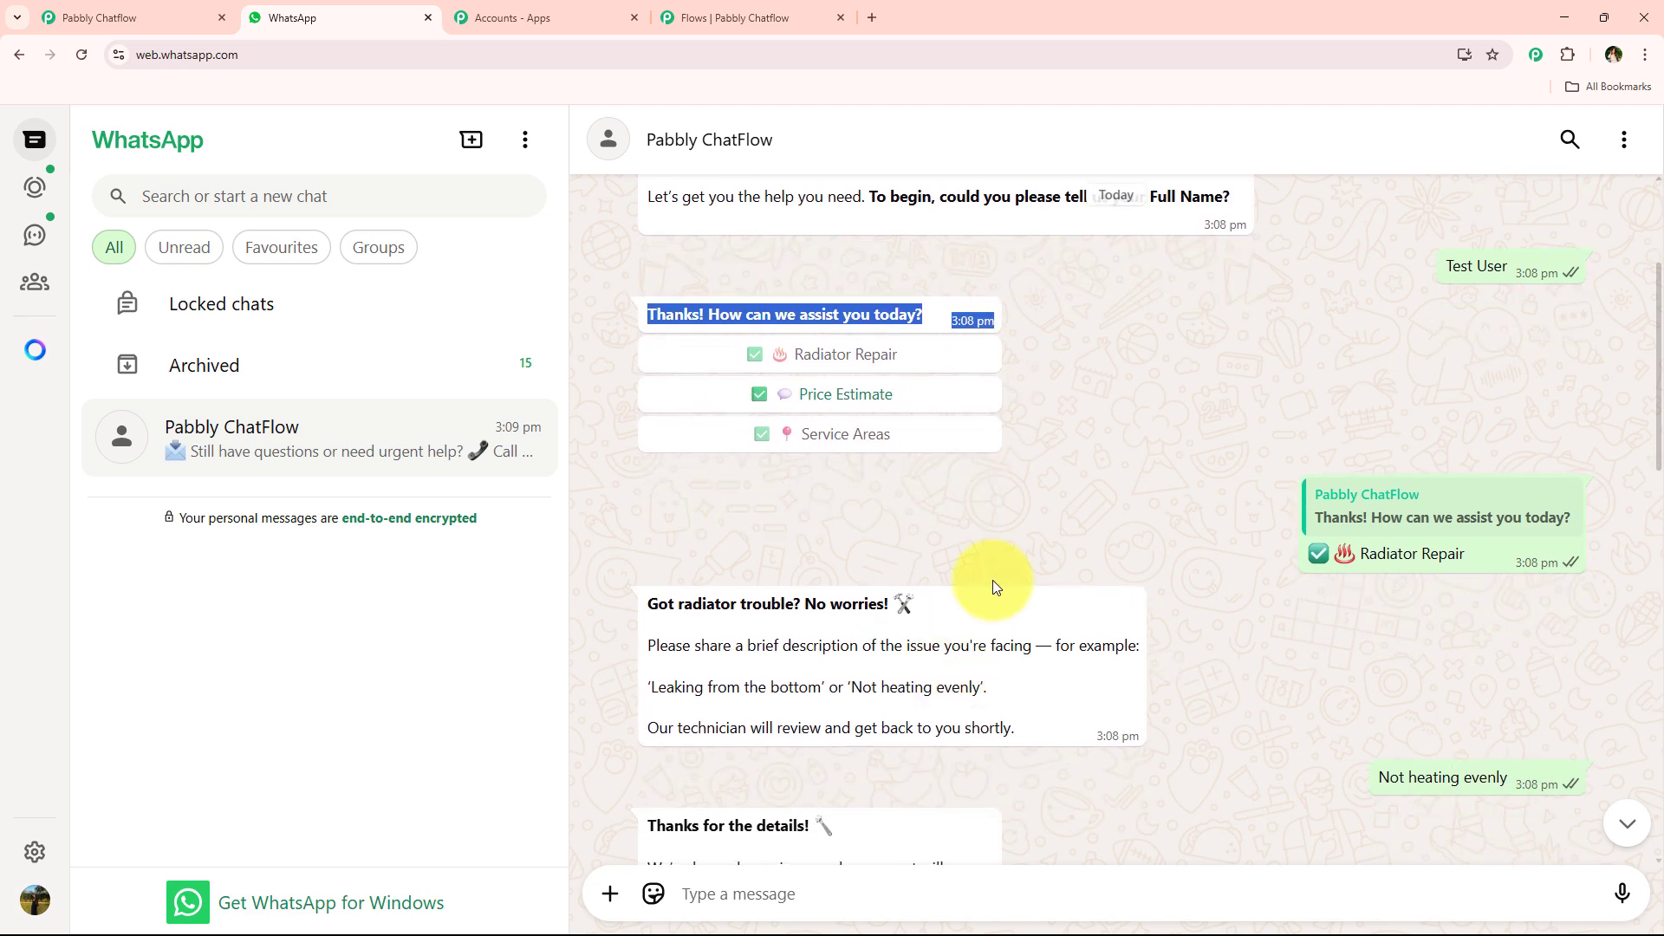
left_click_drag(1464, 553, 1283, 556)
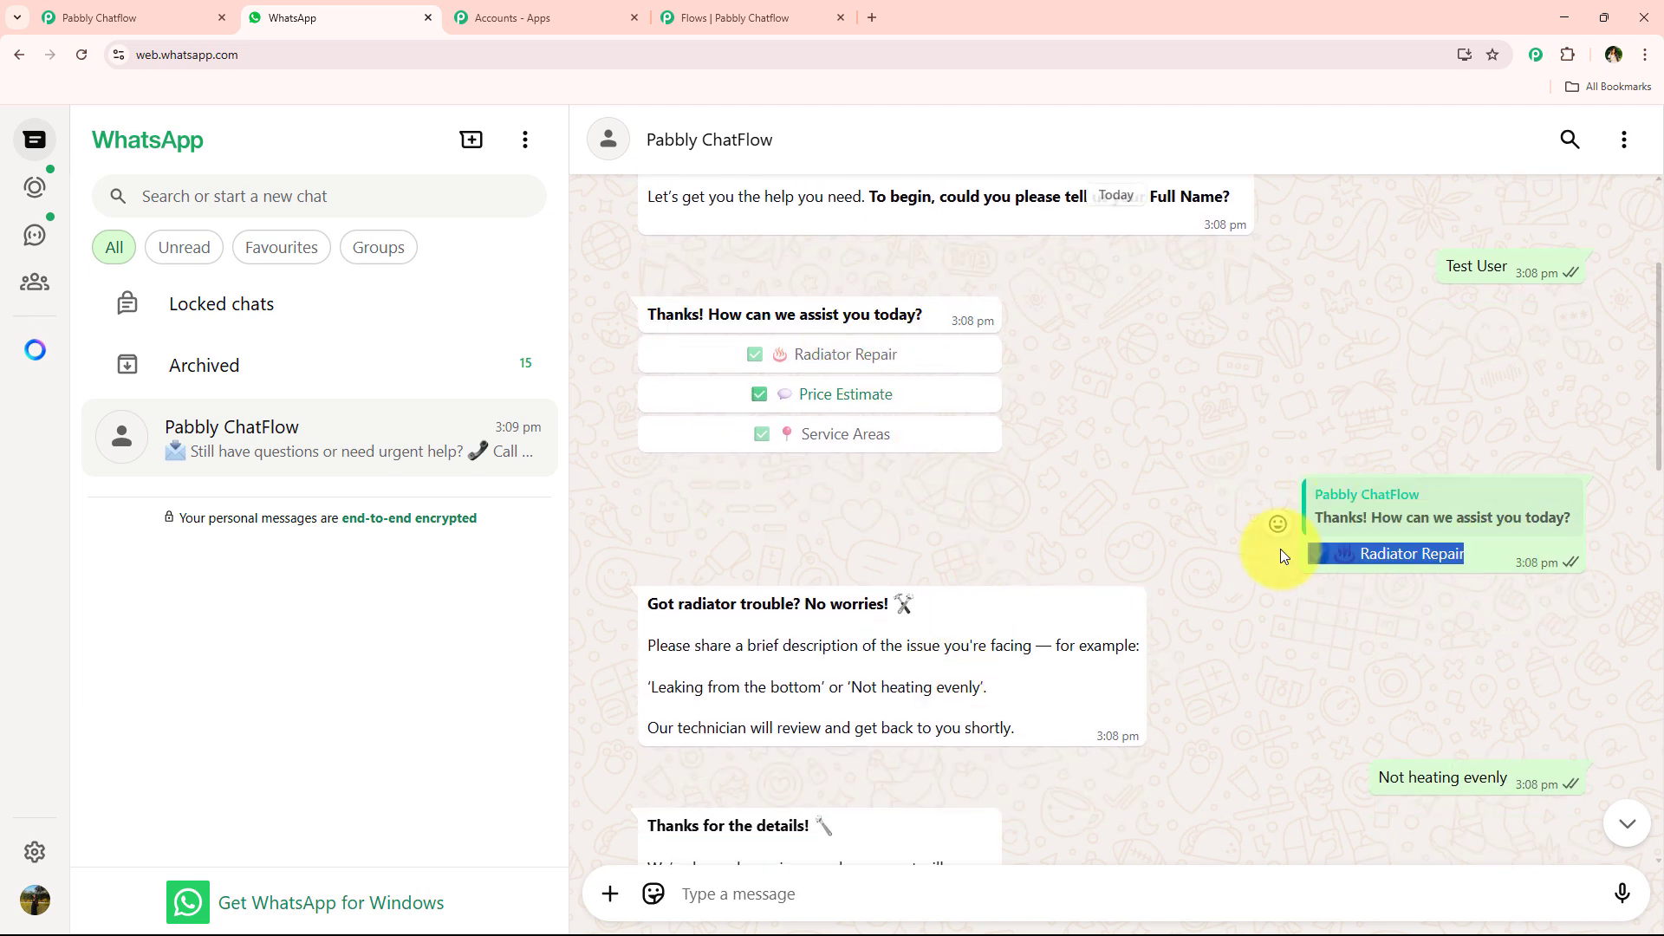
left_click(752, 18)
left_click(944, 532)
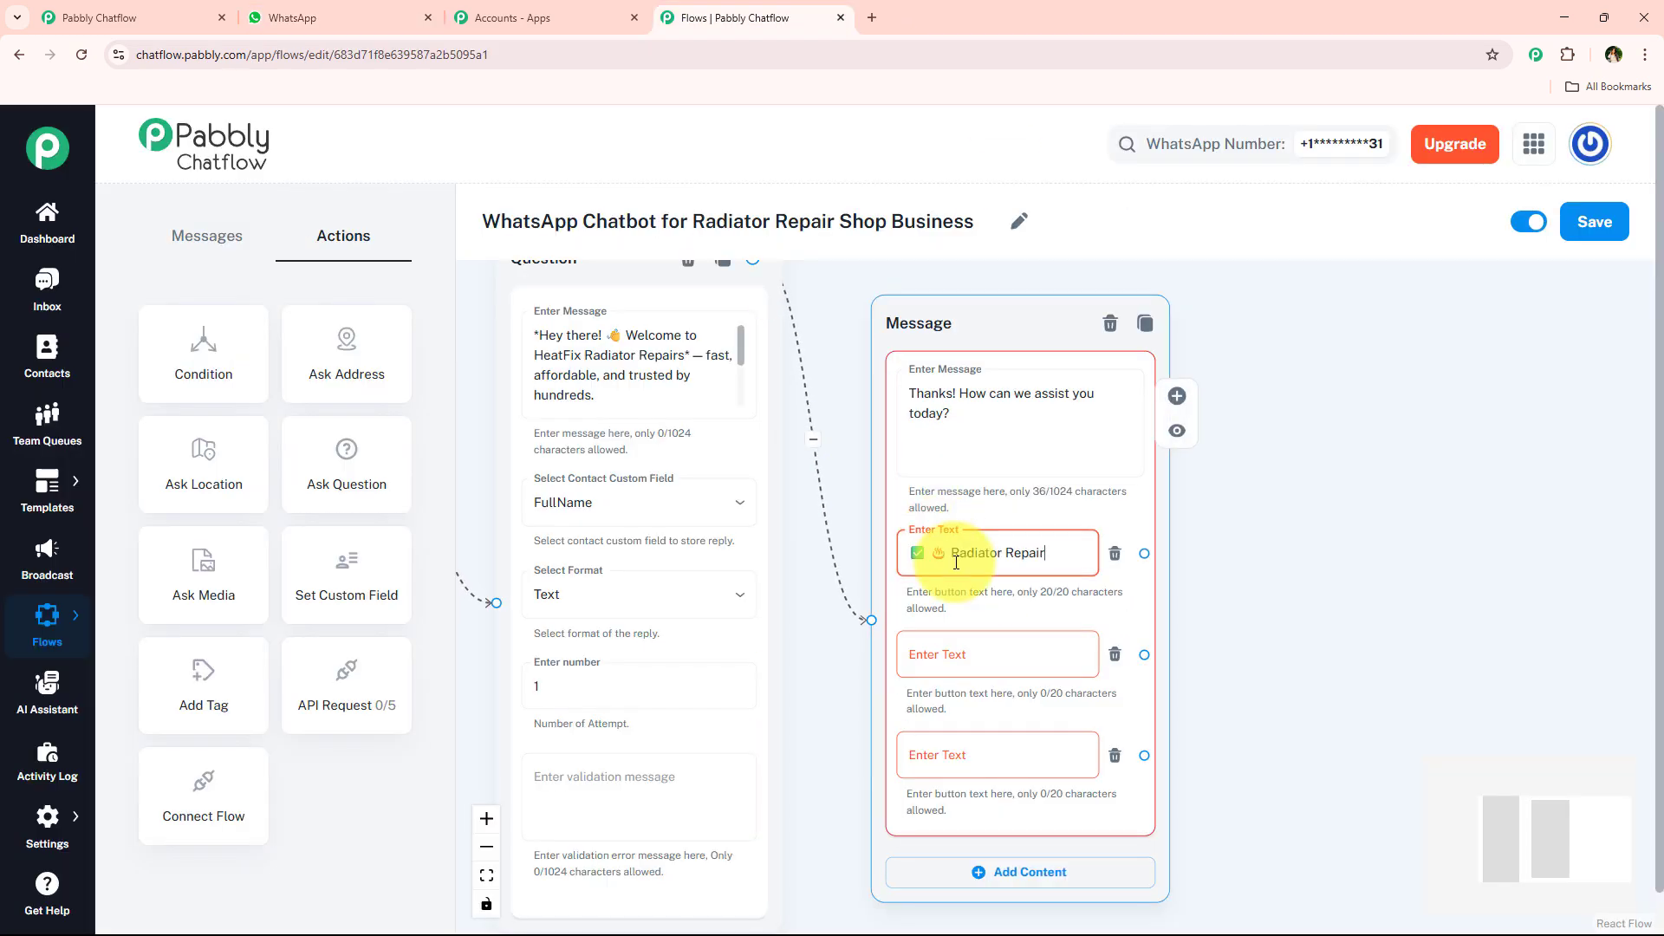
- Try to fill the second reply button with the "Price Estimate" text copied from the WhatsApp chat
left_click(378, 7)
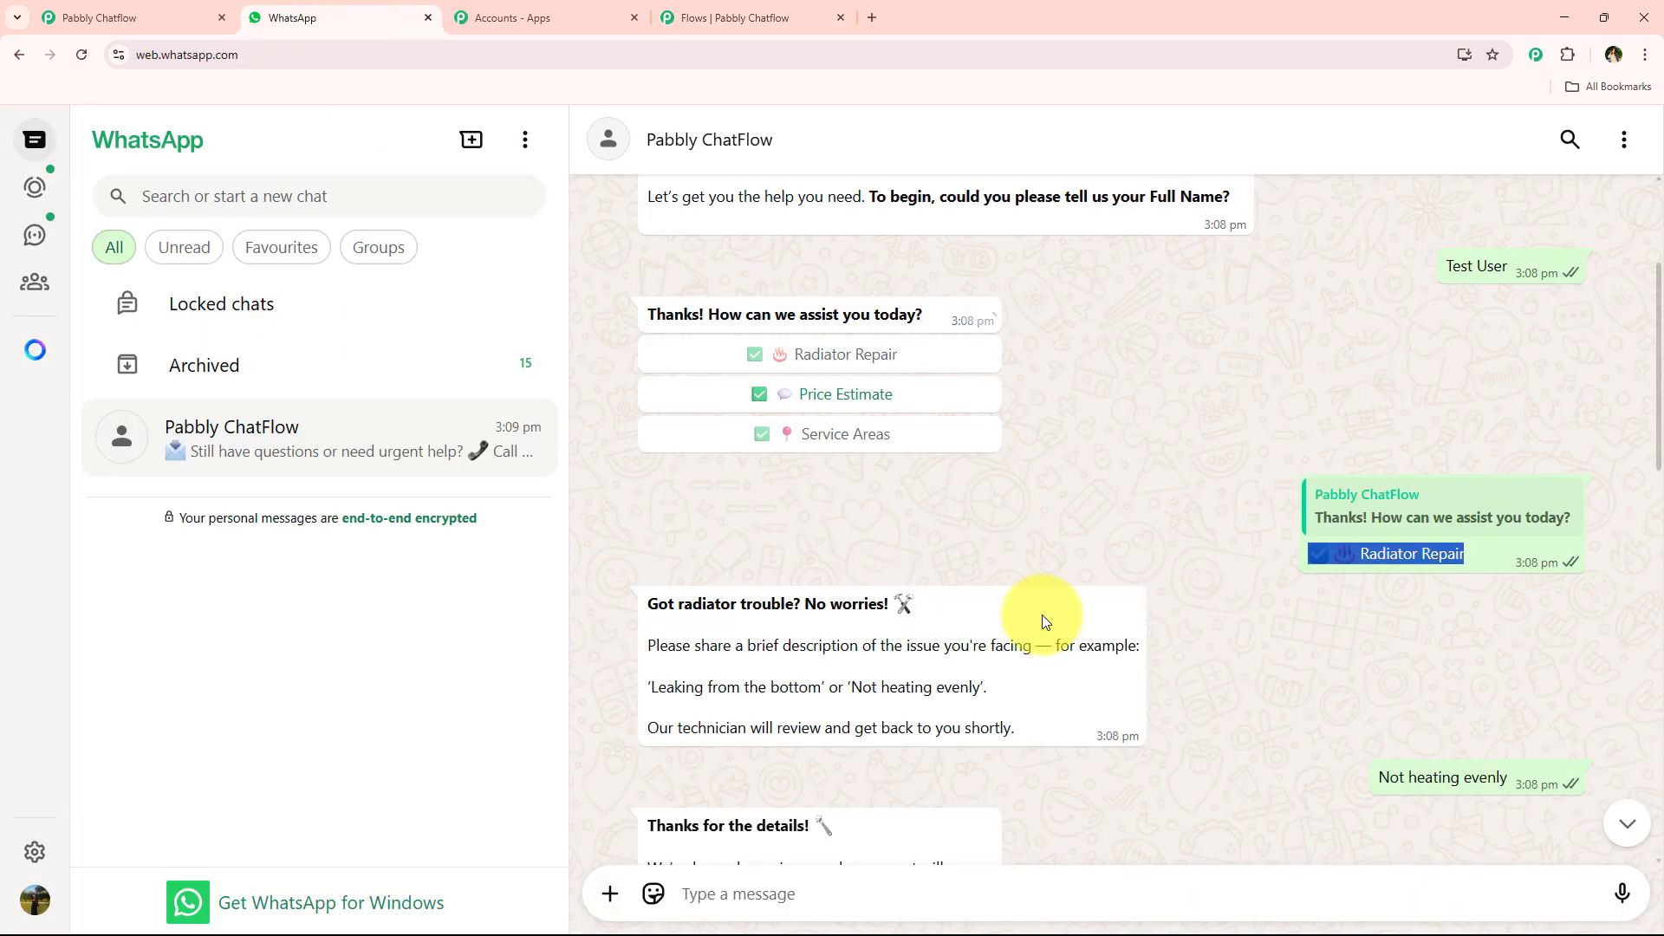
scroll(1448, 645, "down", 10)
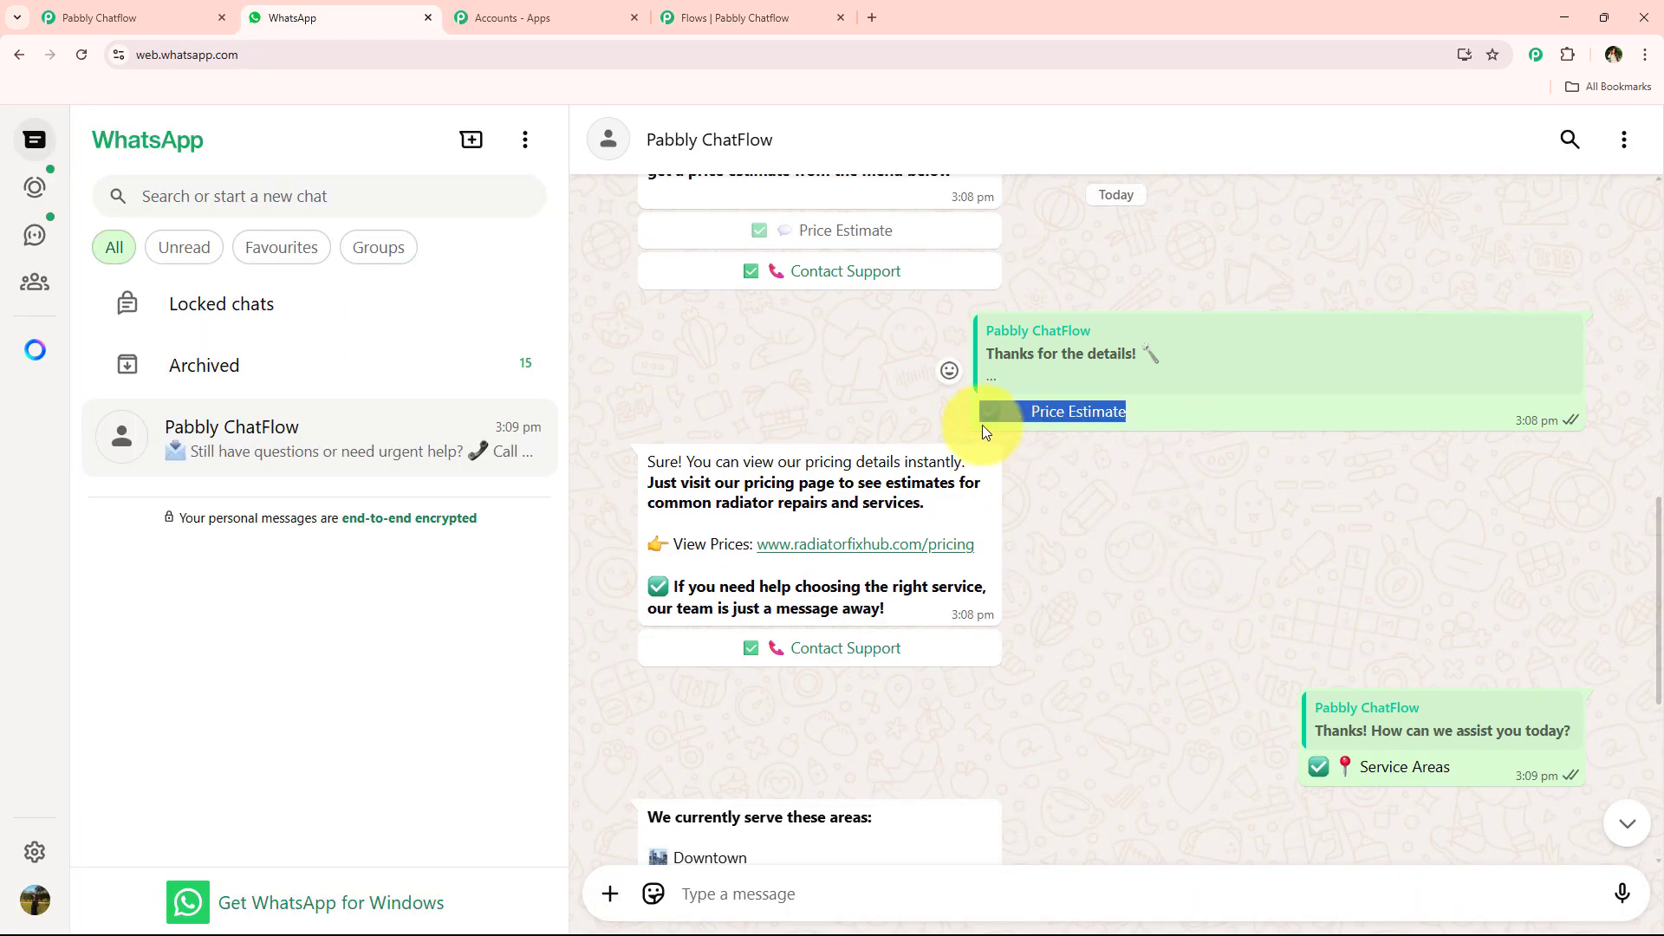
left_click(698, 18)
left_click(992, 653)
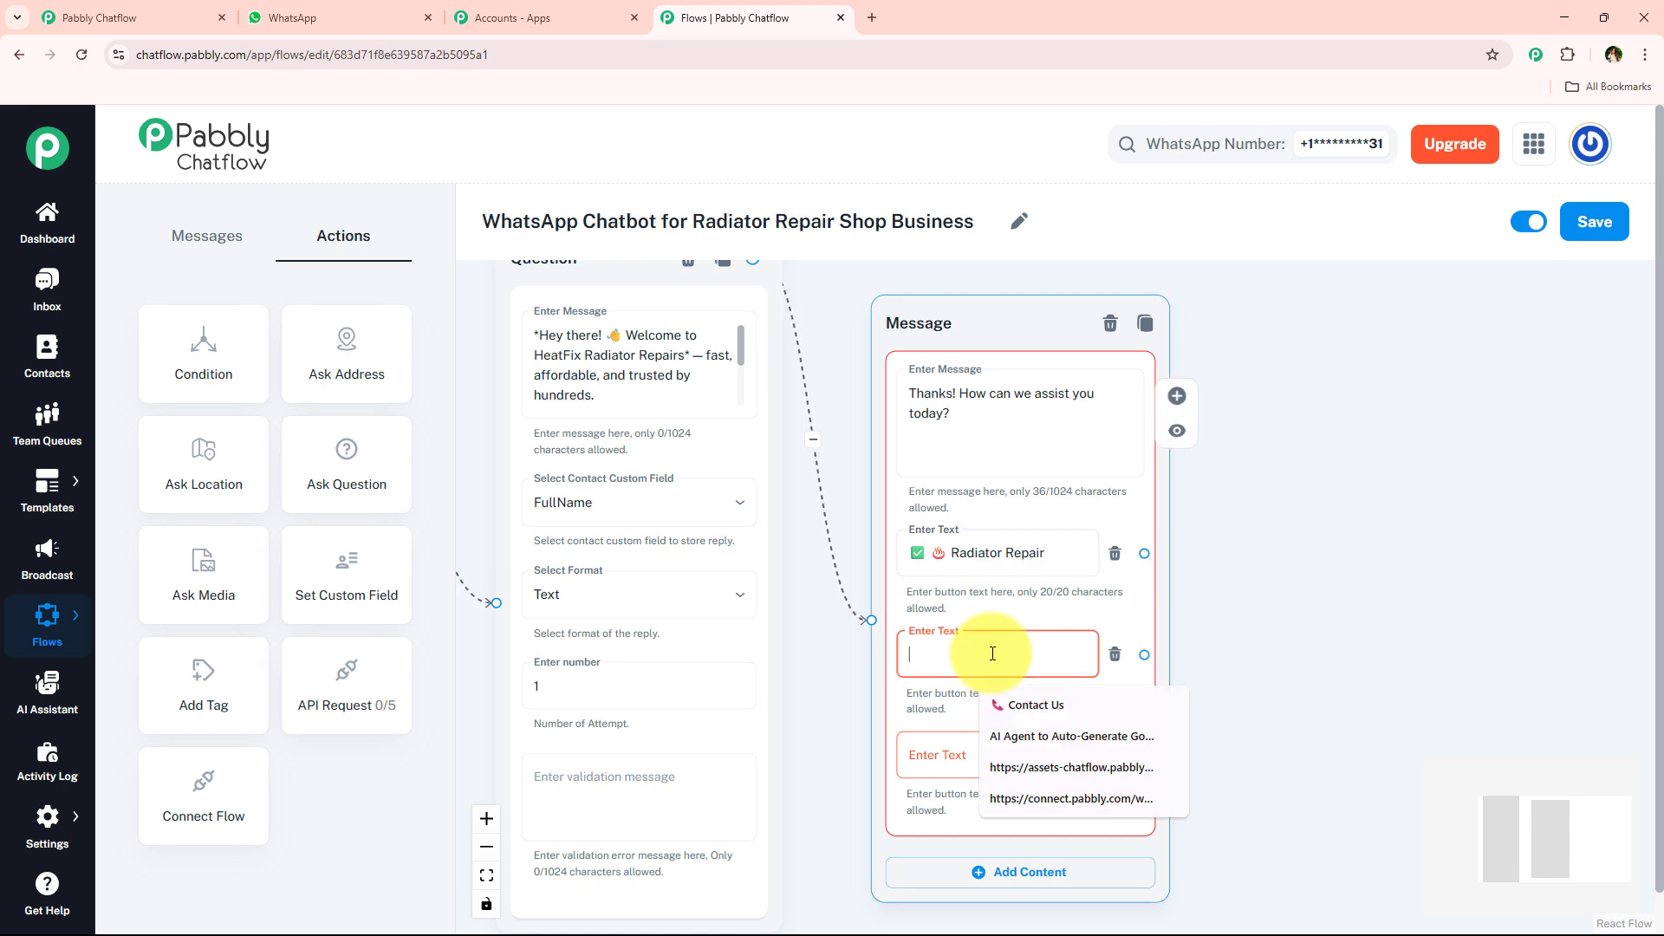
type("✅ 💲 Price Estimate")
- Label the third reply button "✅ 📍 Service Areas", copying the text from the WhatsApp chat
left_click(346, 16)
scroll(1066, 520, "down", 4)
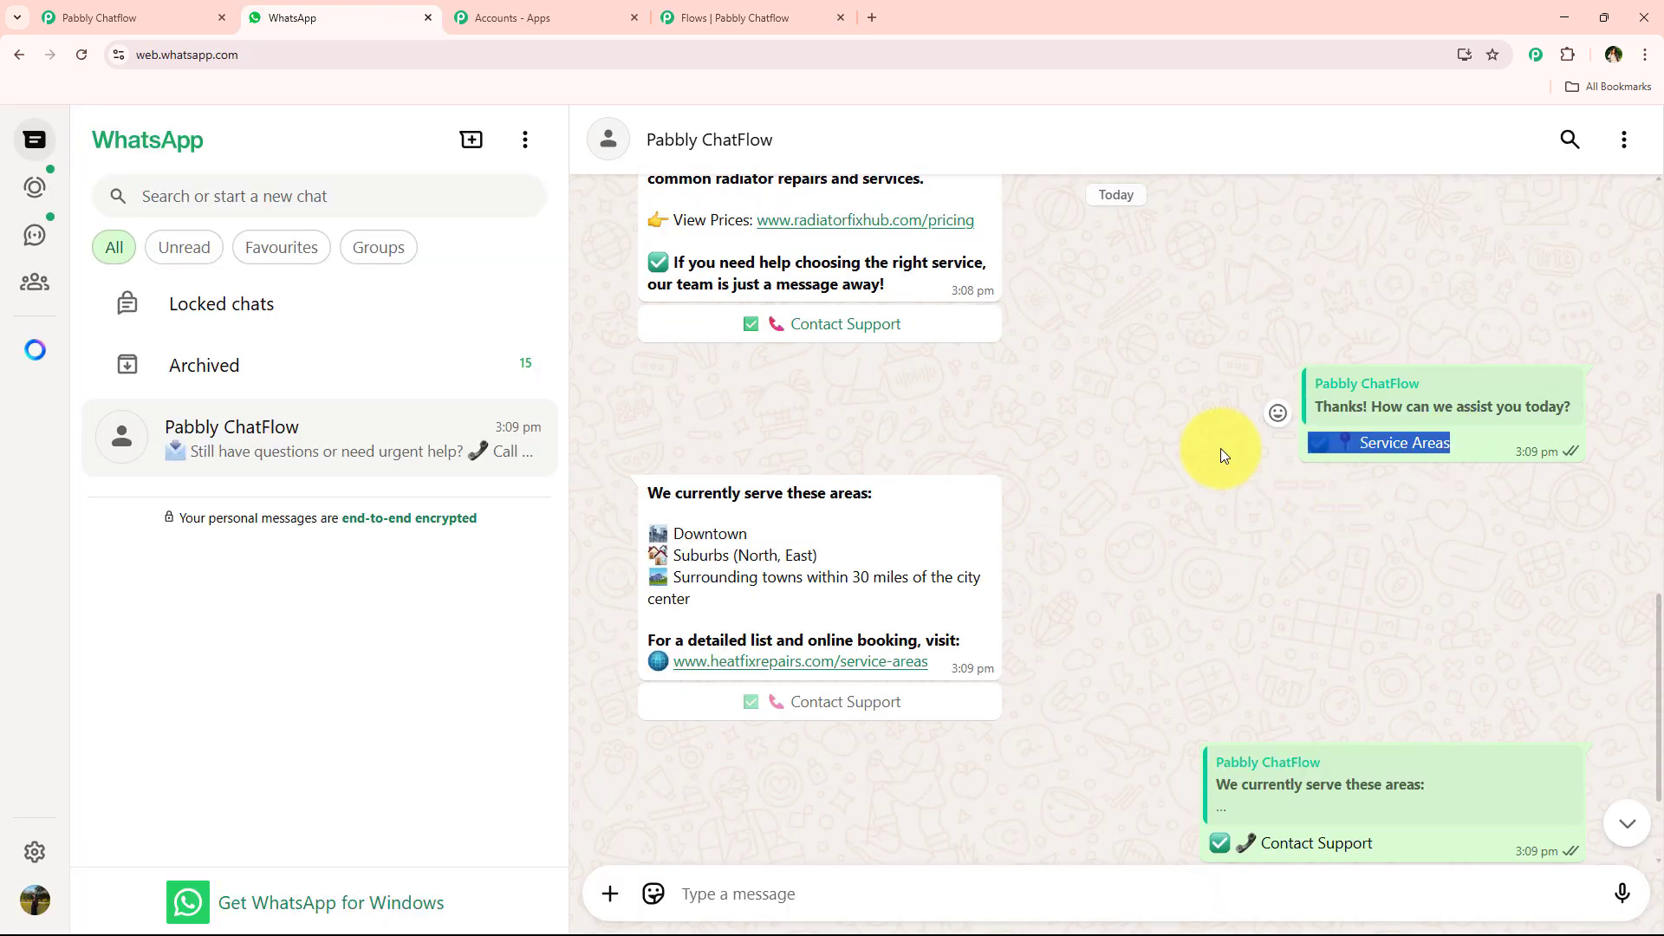
left_click(747, 17)
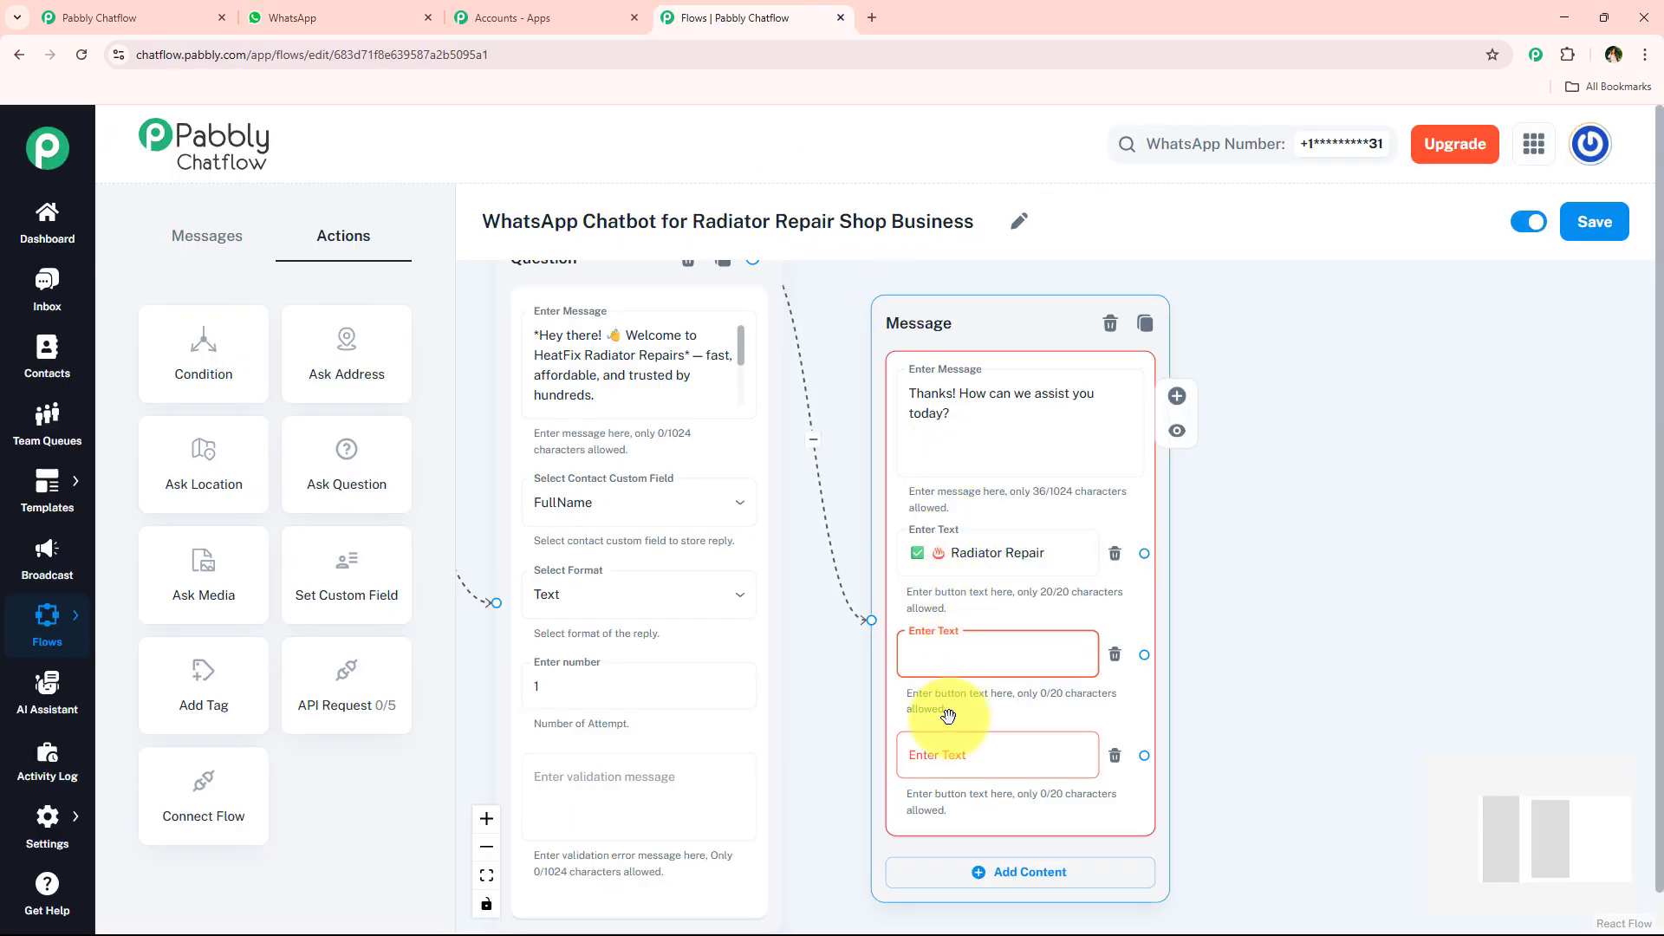
left_click(942, 751)
type("✅ 📍 Service Areas")
- Label the second reply button "✅ 💬 Price Estimate", copying the text from the WhatsApp chat
left_click(948, 659)
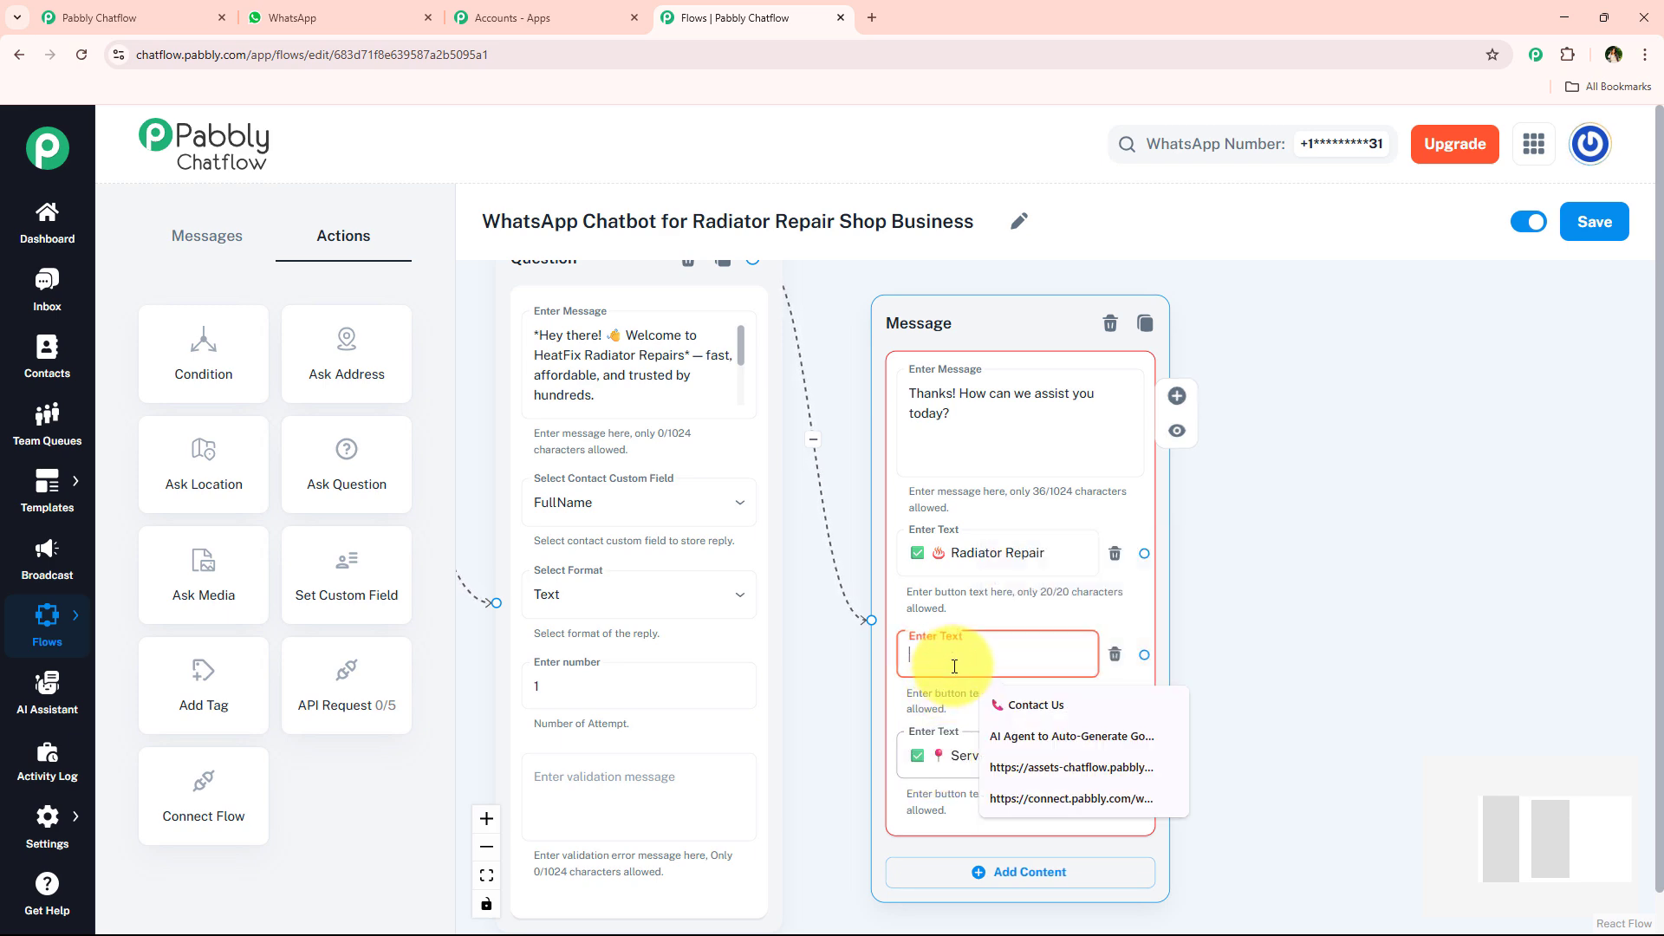
left_click(347, 16)
scroll(1263, 510, "up", 5)
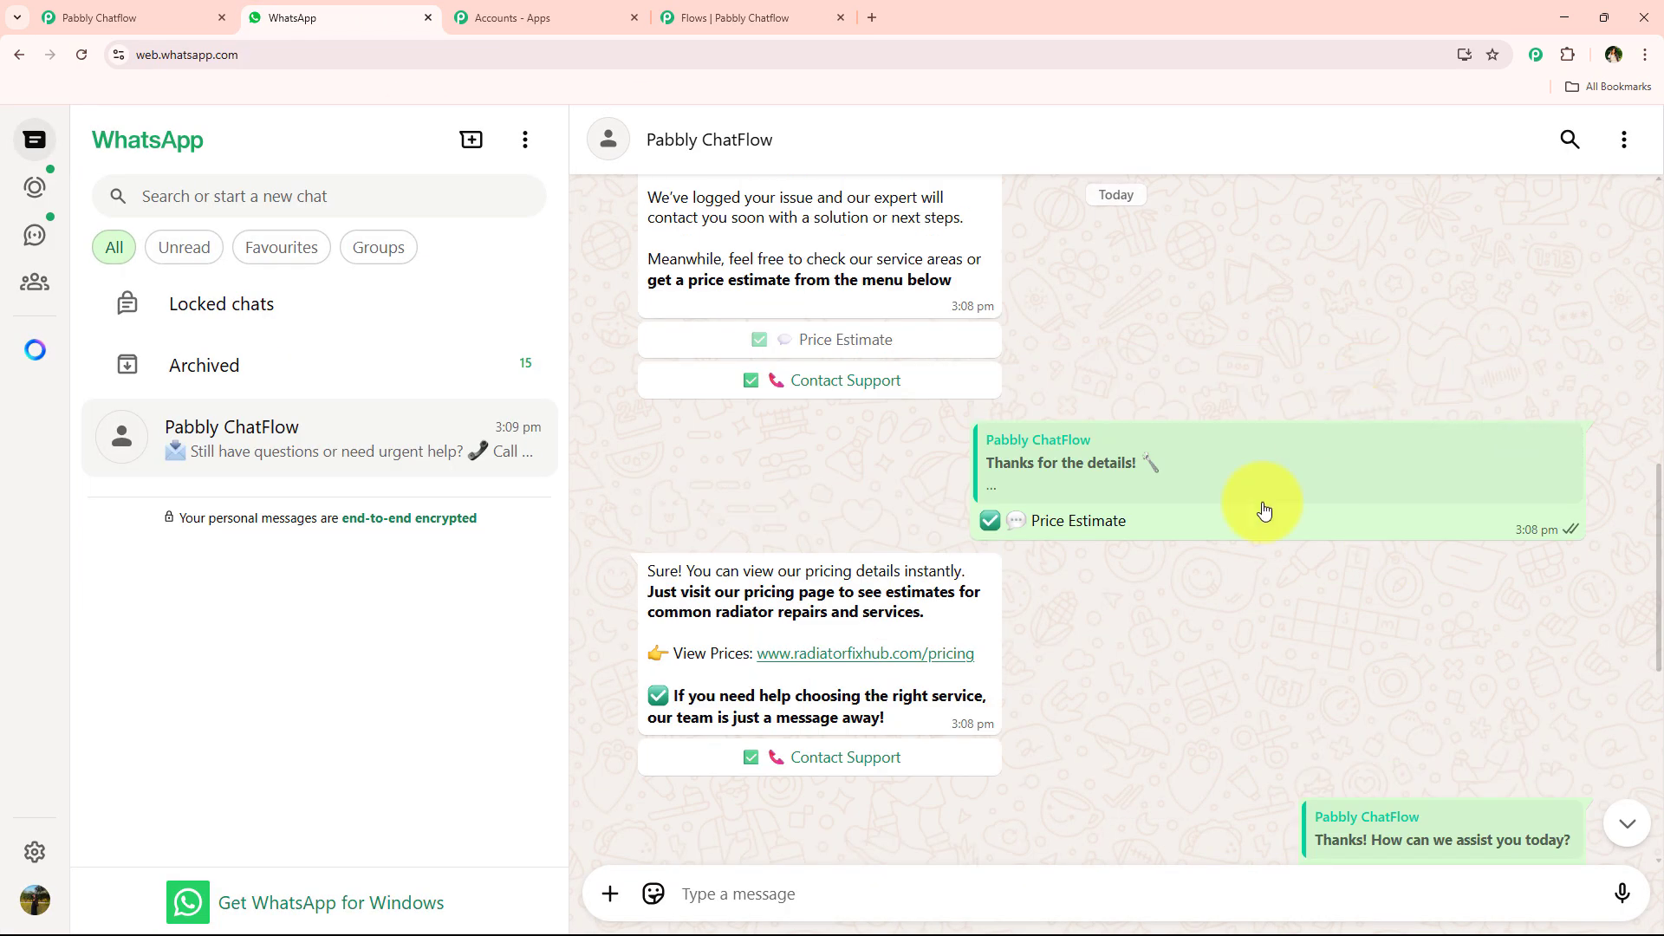
left_click(675, 7)
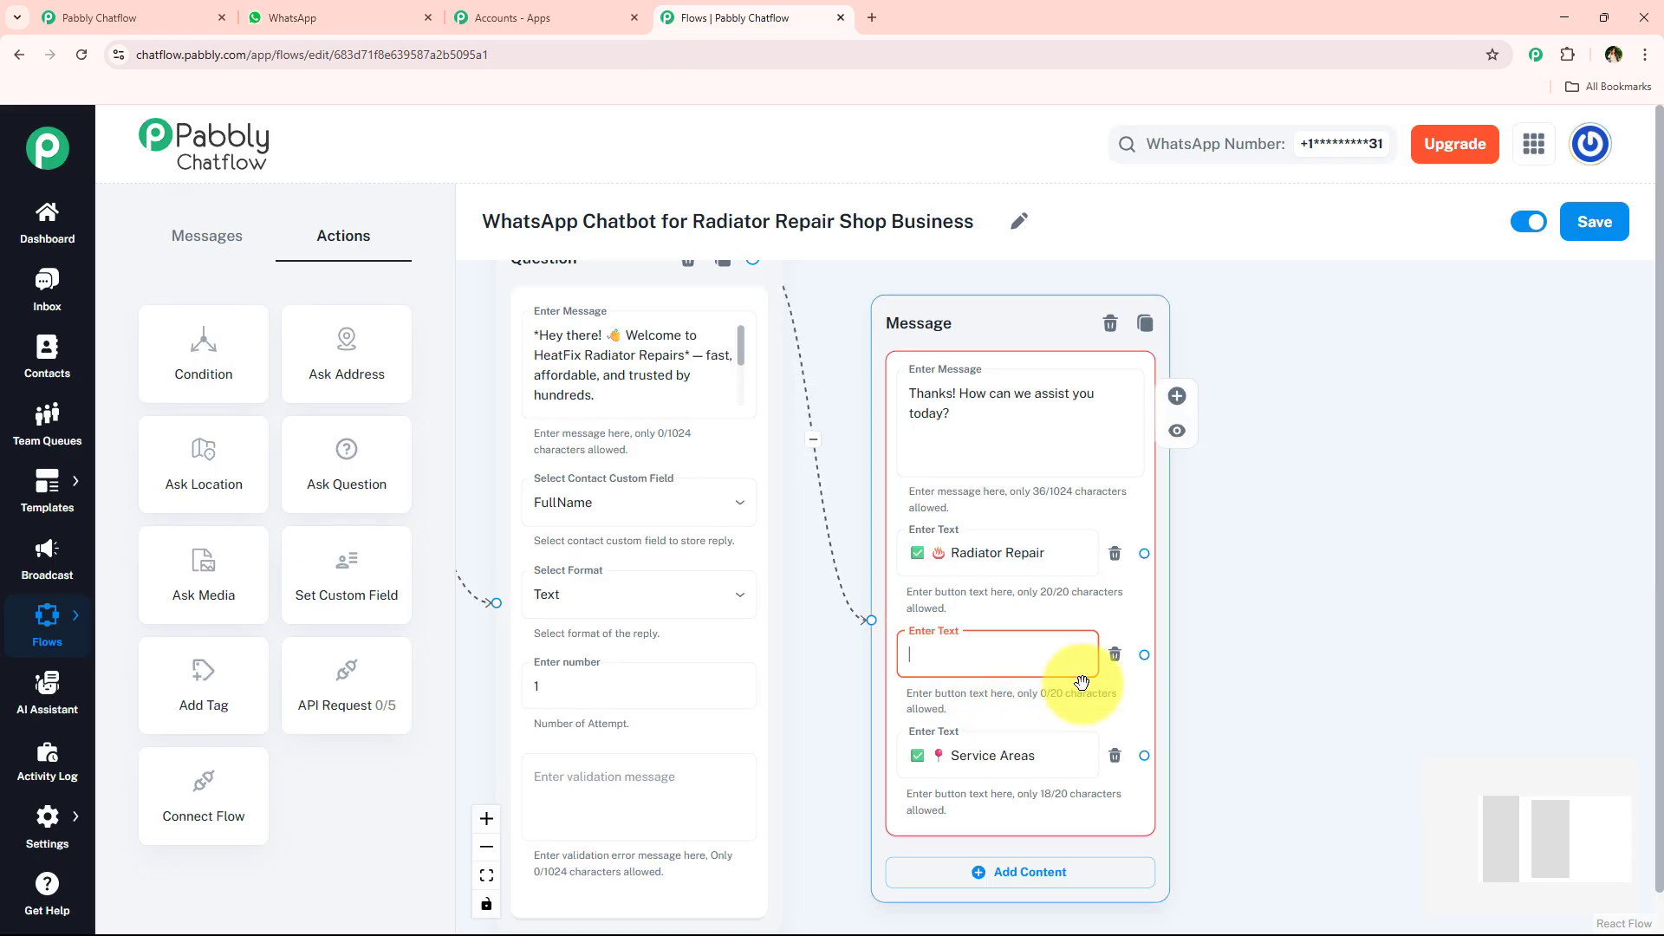
type("✅ 💬 Price Estimate")
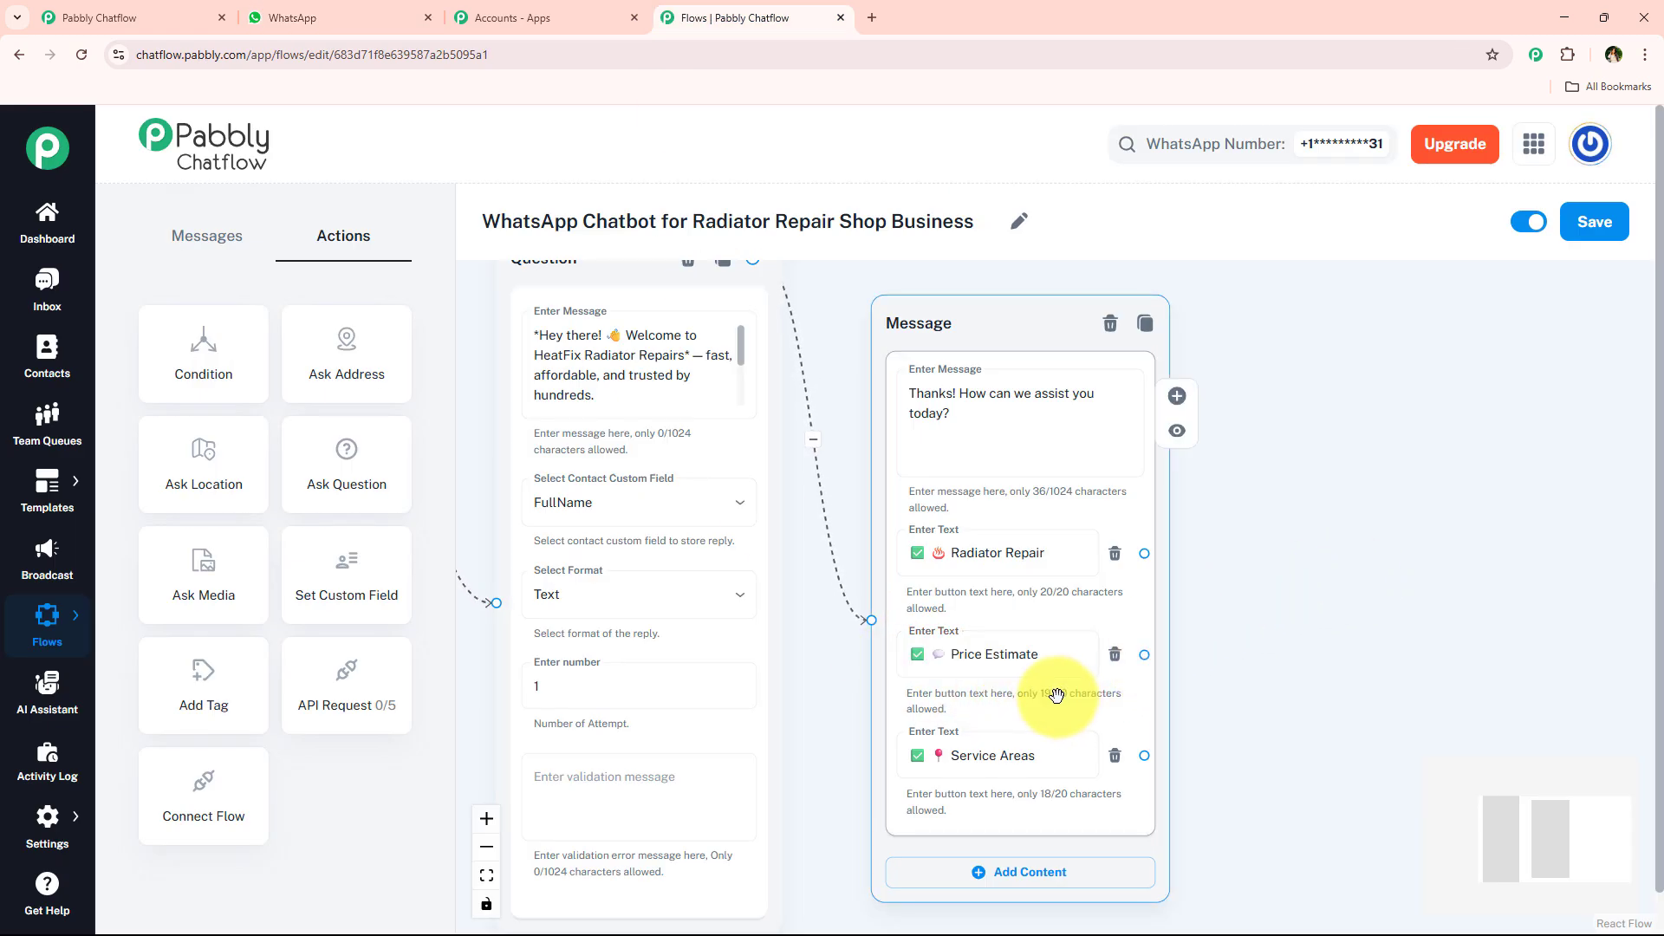
- Connect a new Text + Button message node to the Radiator Repair button
left_click_drag(1281, 743, 954, 695)
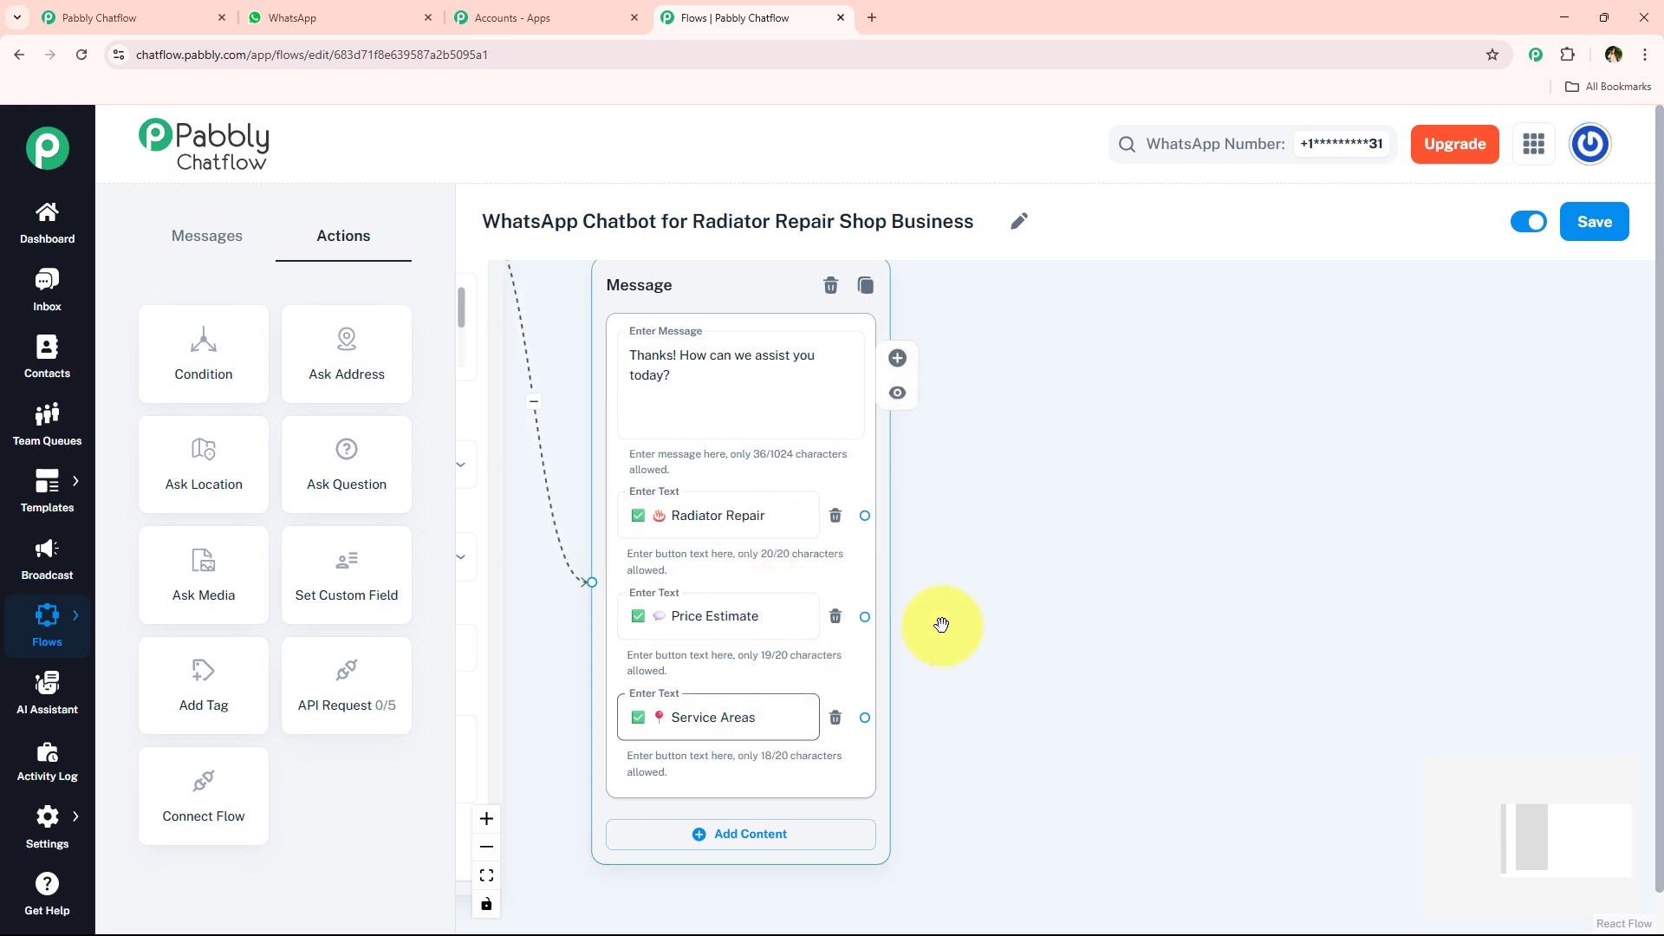
scroll(1007, 579, "up", 1)
left_click_drag(984, 593, 976, 642)
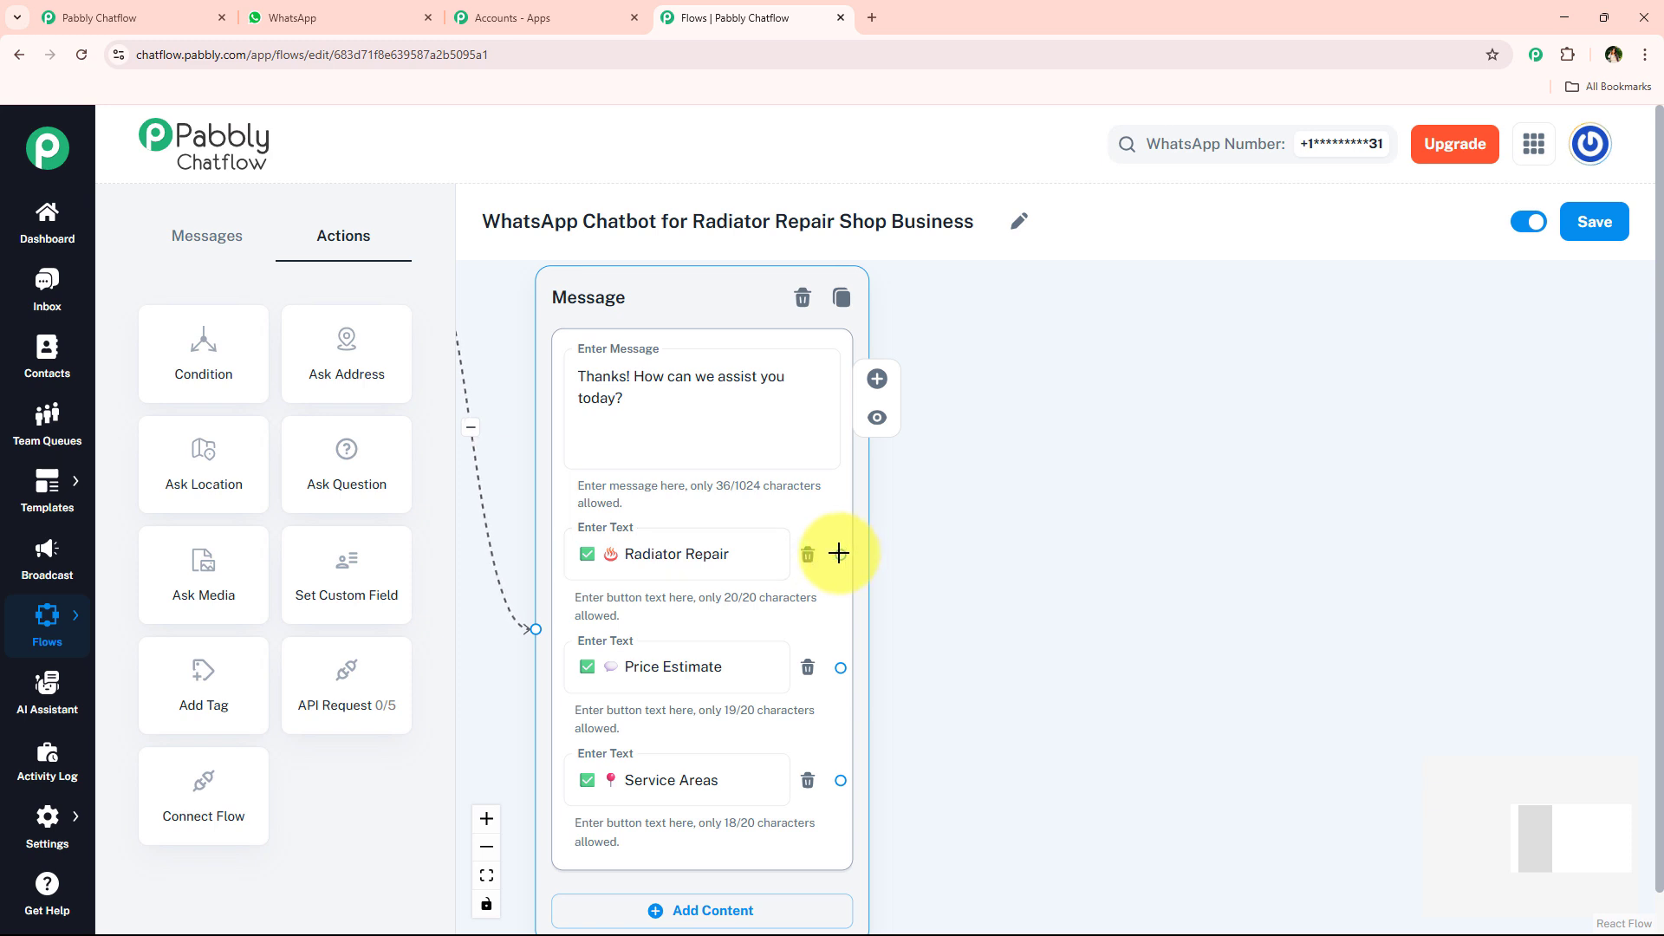
left_click_drag(839, 554, 1036, 332)
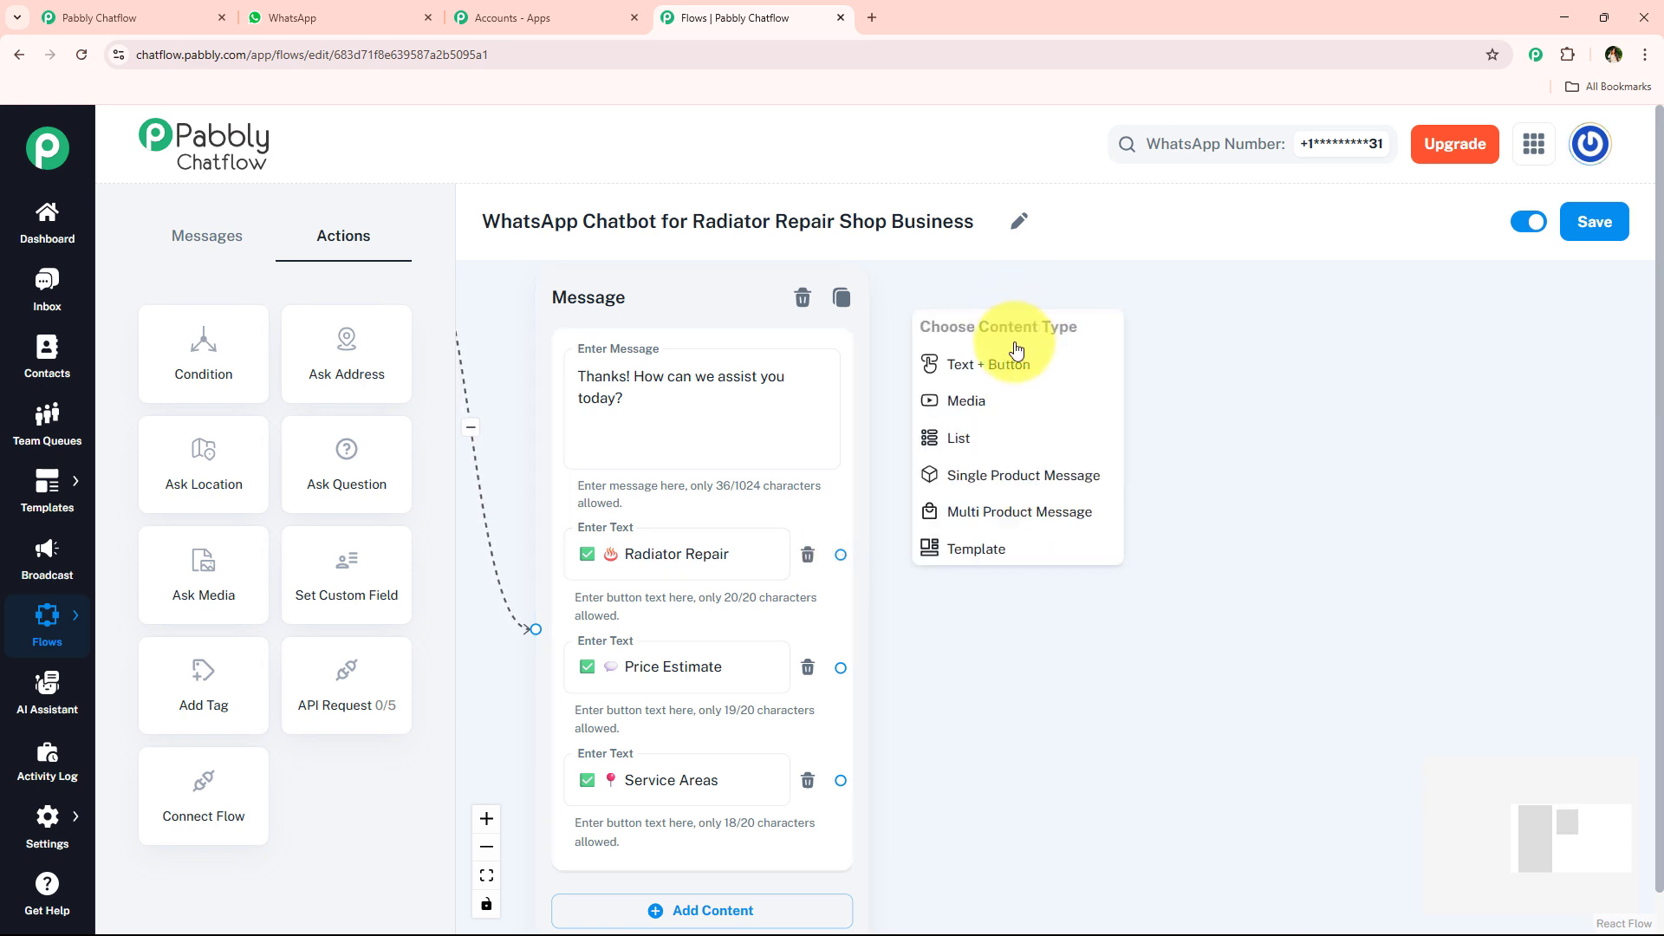
left_click(1014, 363)
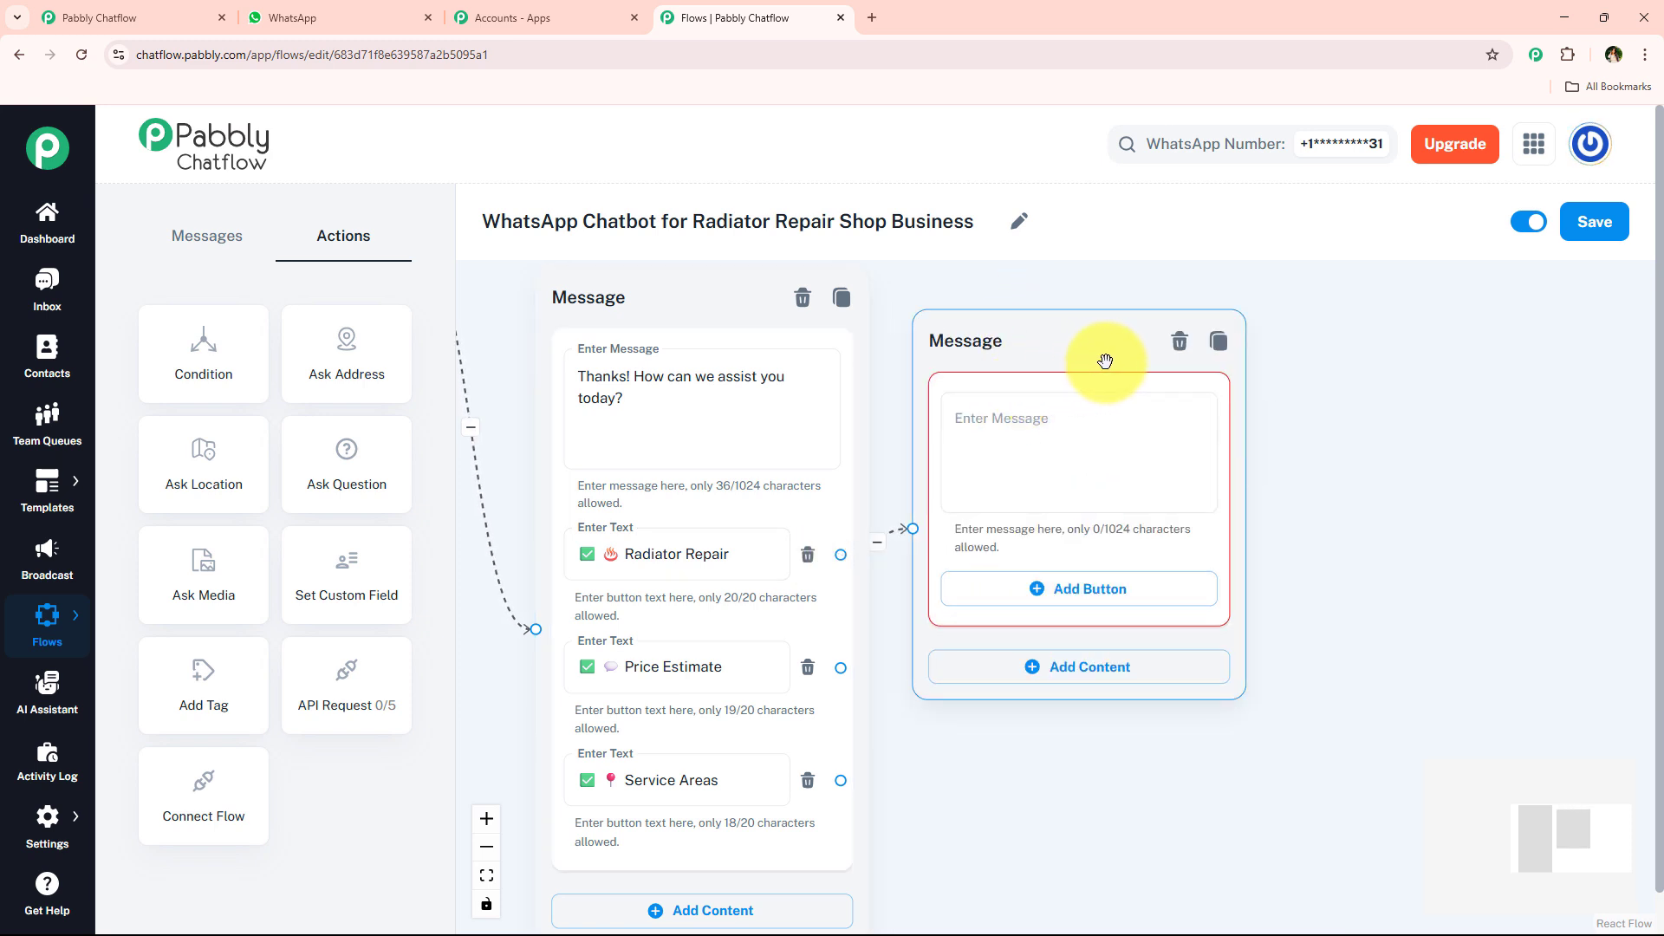
- Review the "Got radiator trouble? No worries!" message in WhatsApp and delete the empty message node attached to the Radiator Repair button
left_click(330, 24)
scroll(927, 503, "up", 6)
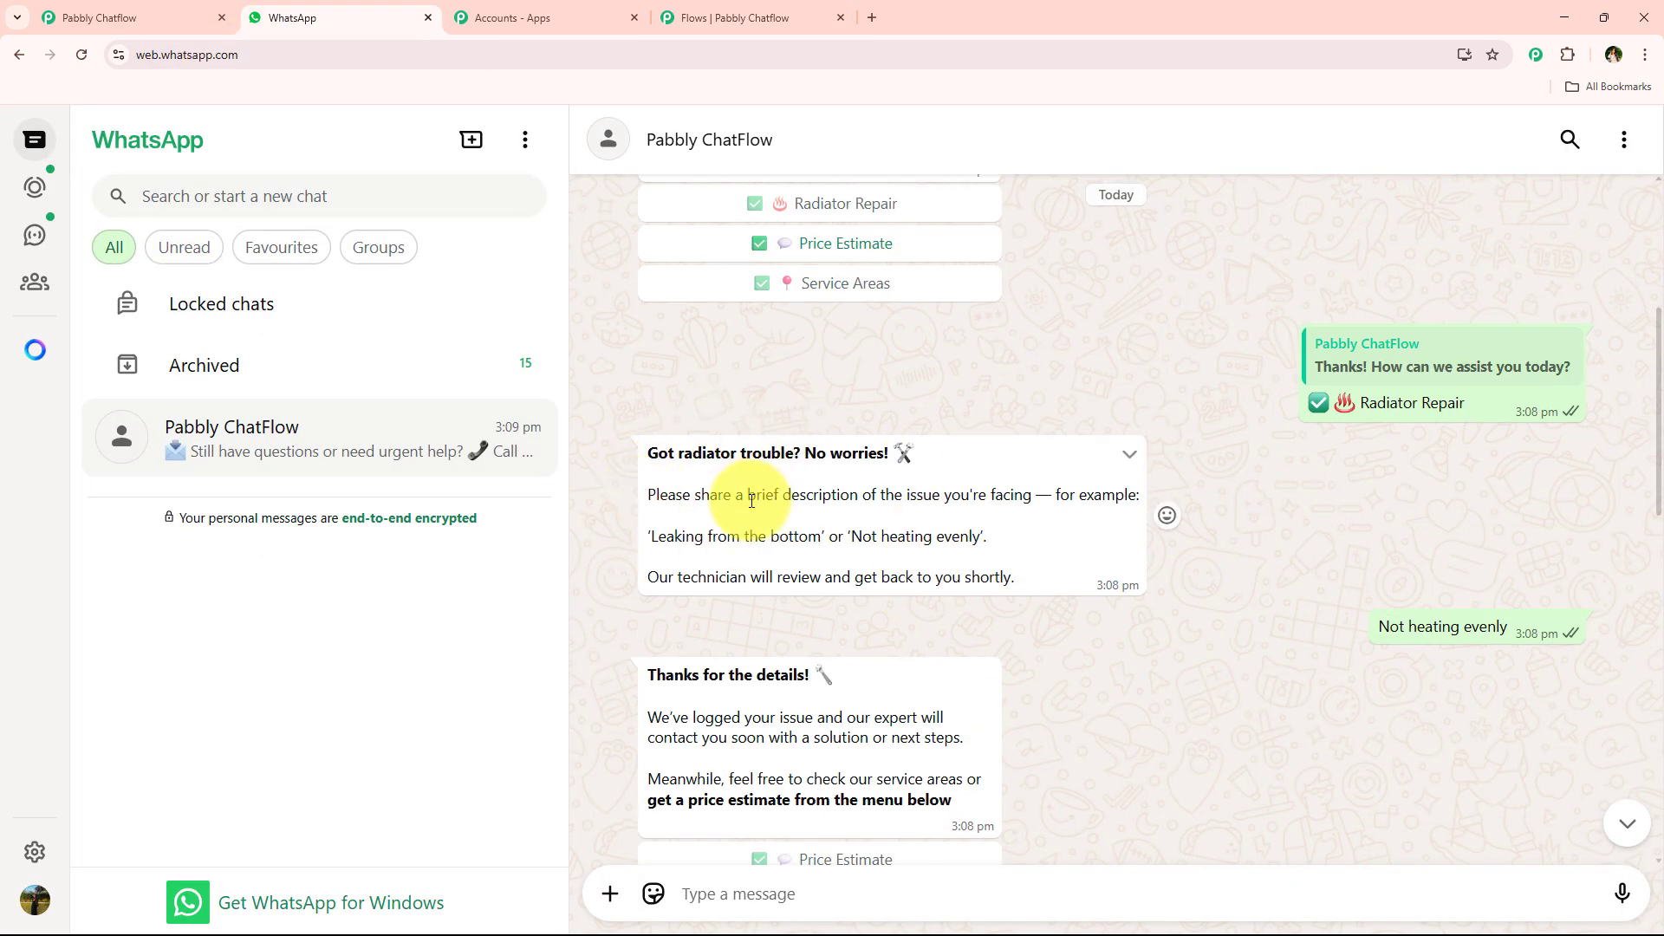
left_click_drag(748, 501, 938, 501)
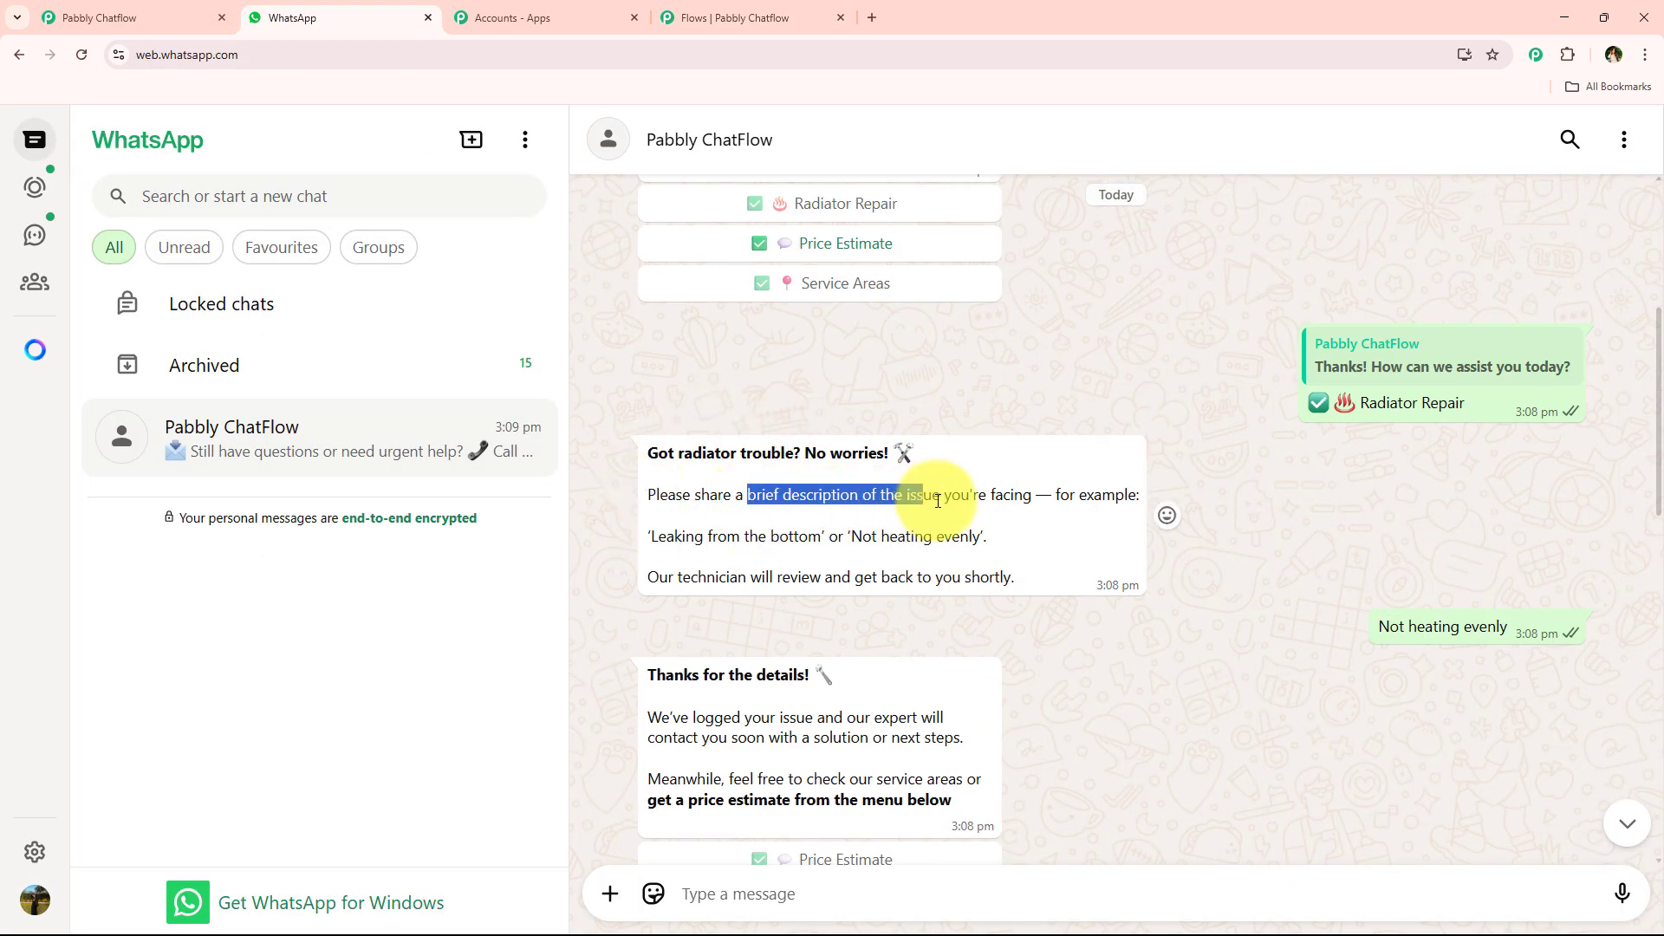
left_click(745, 9)
left_click(1256, 320)
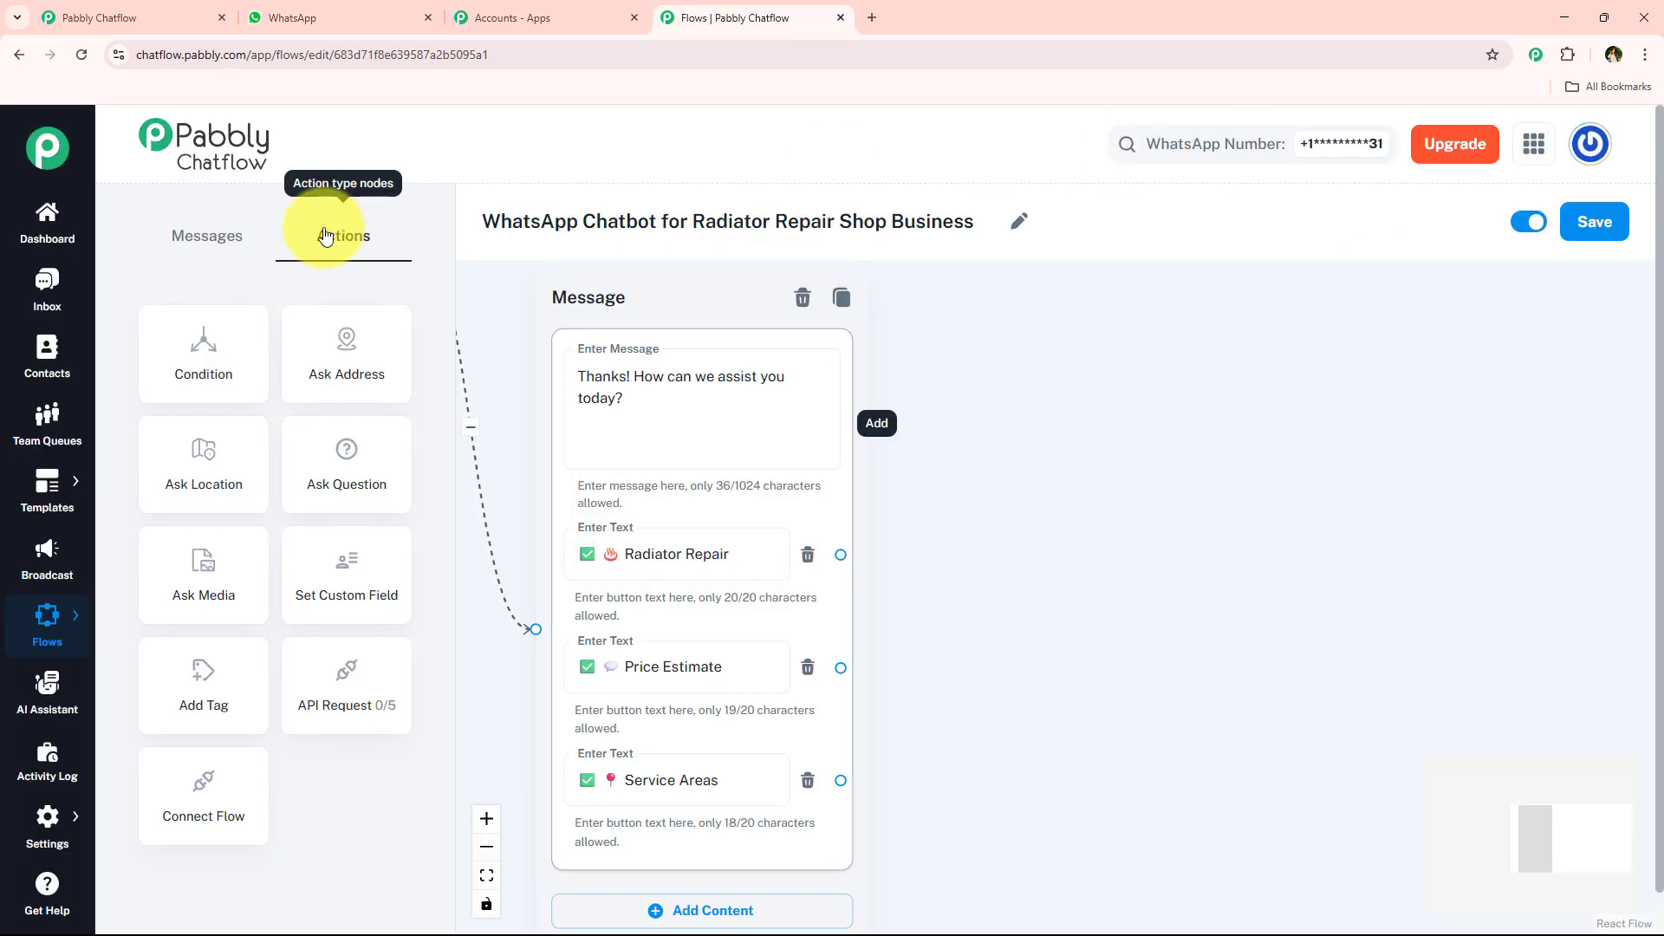
- Connect a new Ask Question node to the Radiator Repair button and fill its message with WhatsApp's "Got radiator trouble? No worries!" text
left_click_drag(359, 462, 1131, 323)
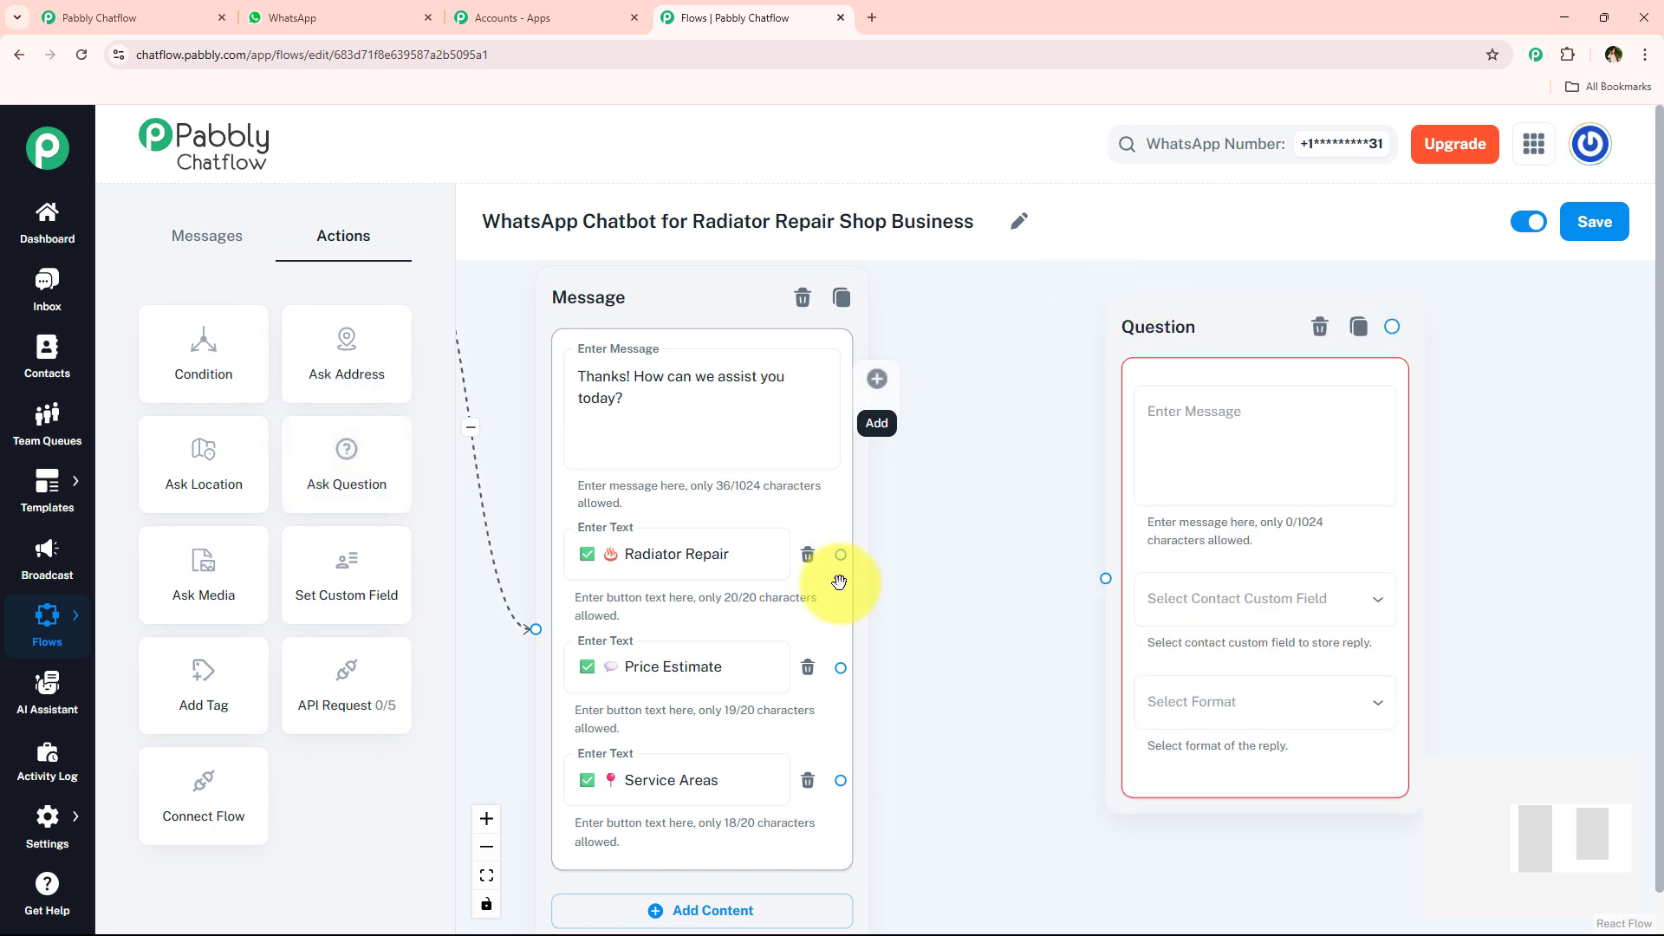
left_click_drag(841, 555, 1116, 581)
left_click_drag(1114, 297, 374, 7)
left_click(374, 9)
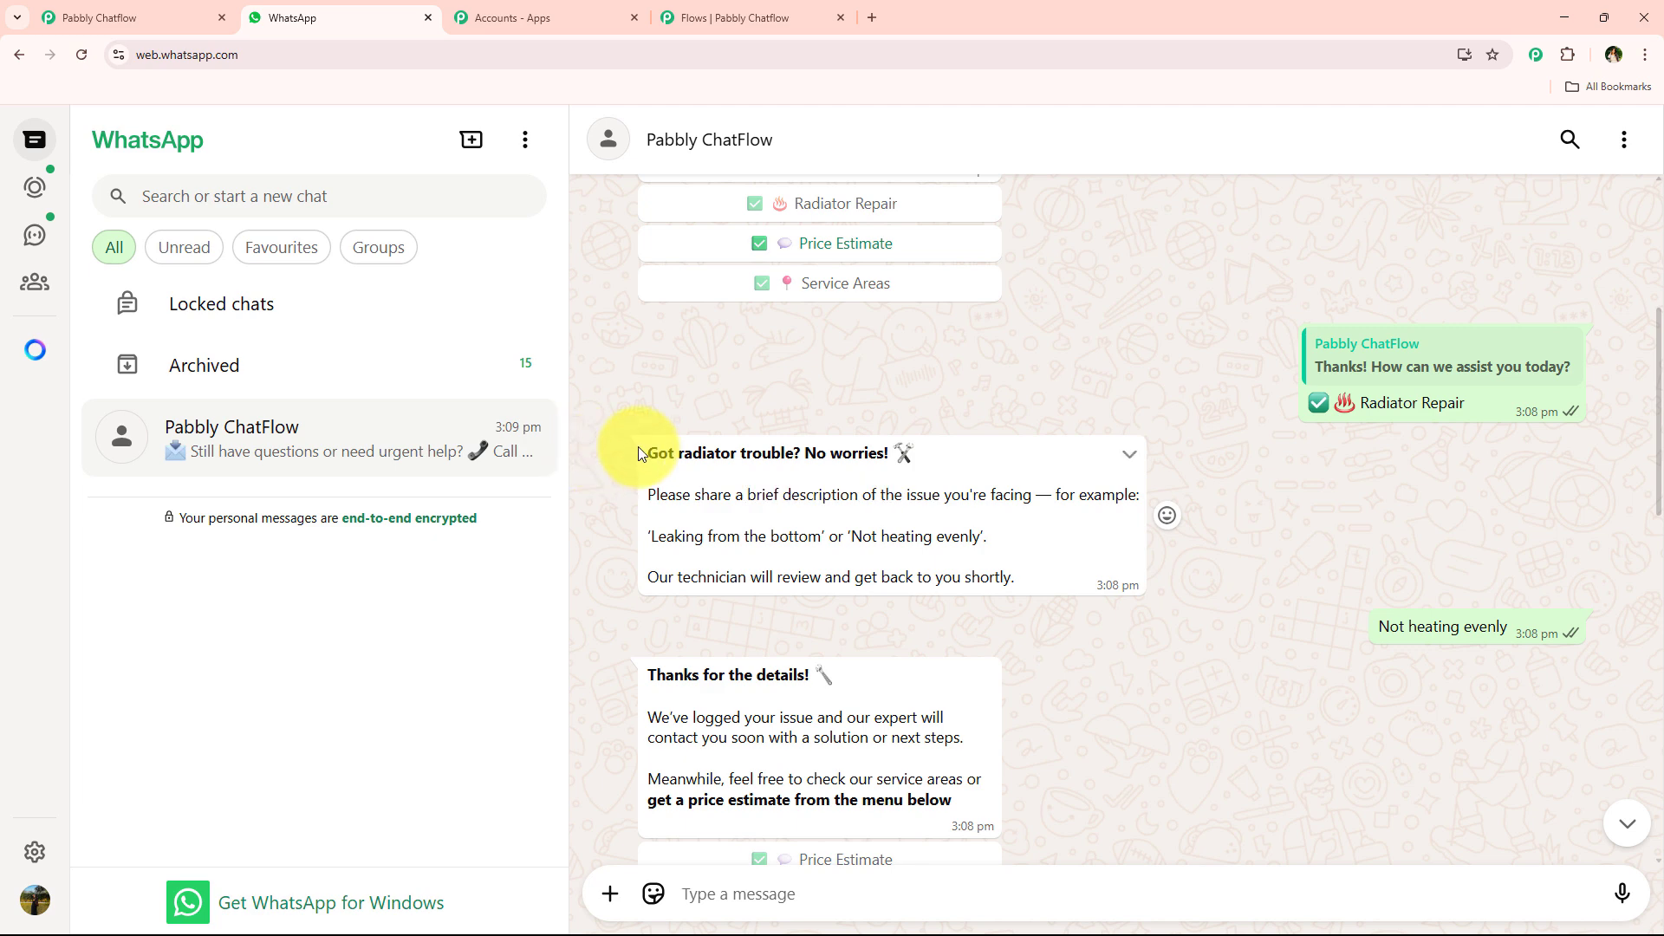
left_click_drag(638, 452, 1029, 580)
left_click(711, 17)
left_click(1135, 381)
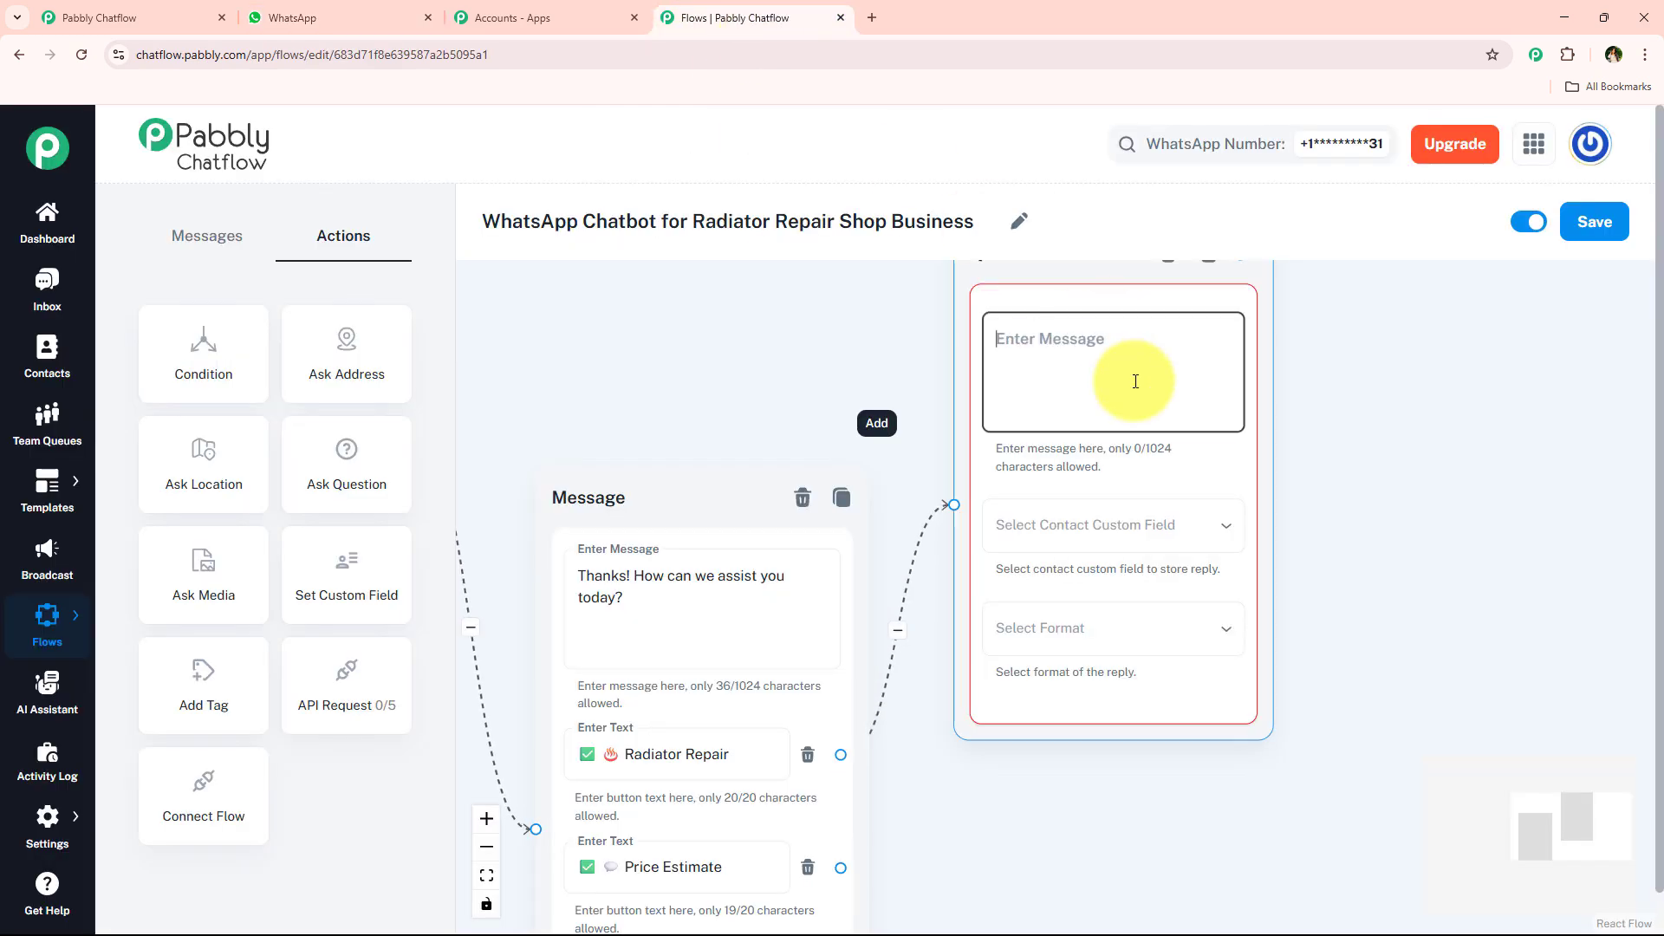
- Store the radiator question's reply in the Radiator_Issue_Description custom field with the Text format, and reposition the node
left_click(1175, 536)
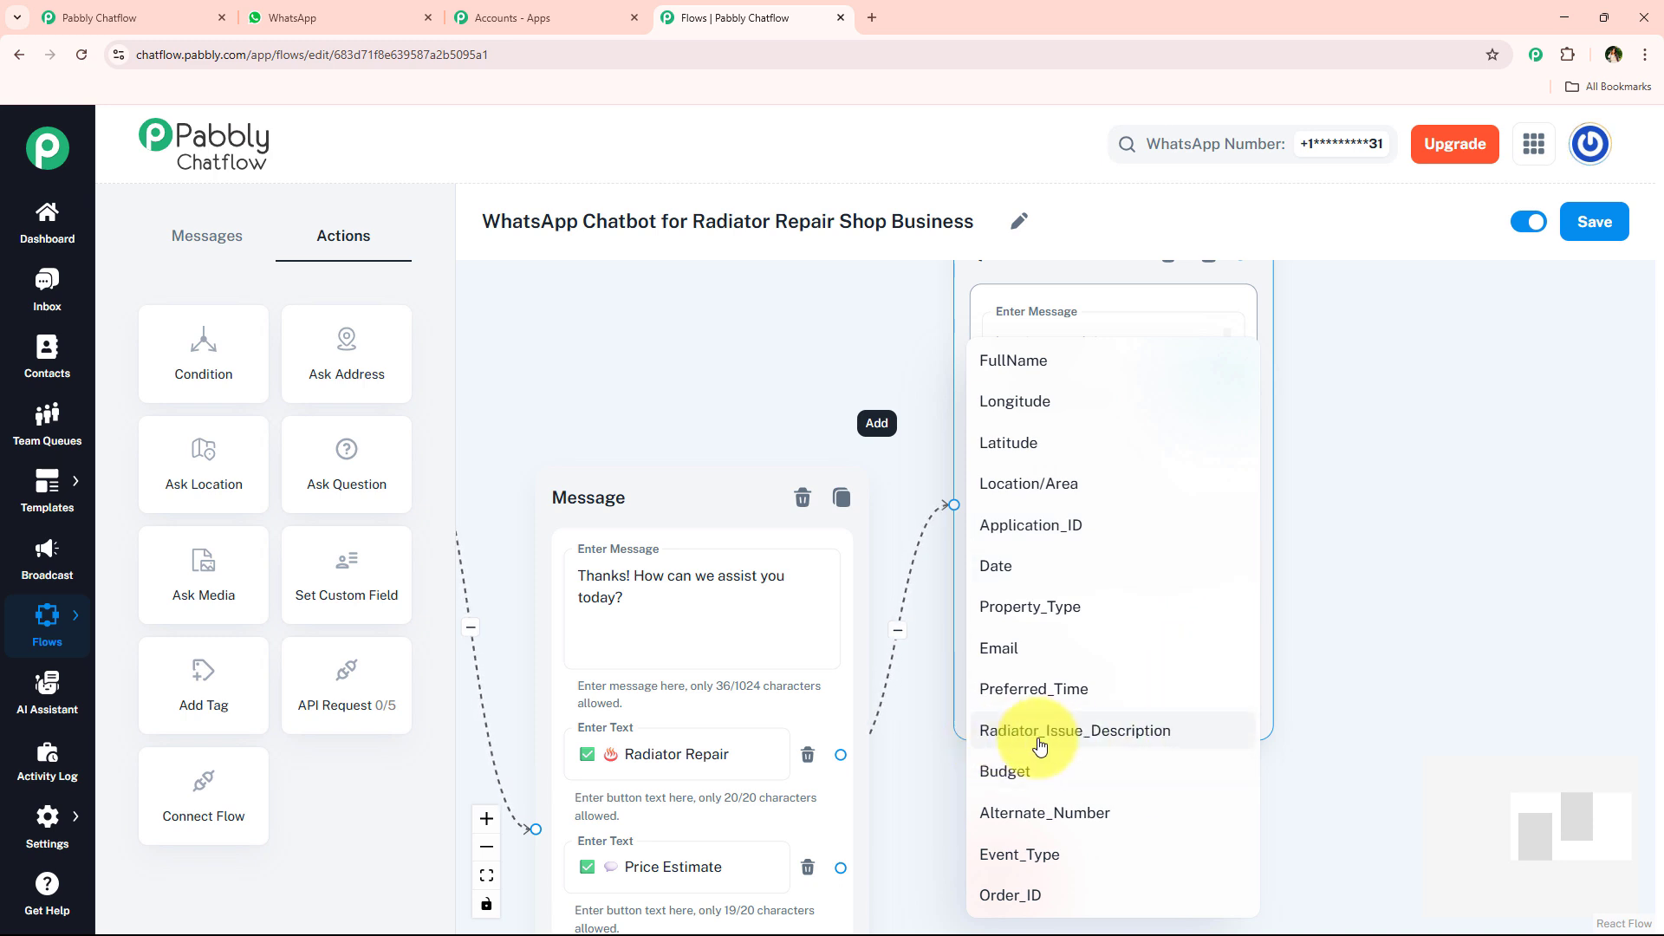
left_click(1039, 746)
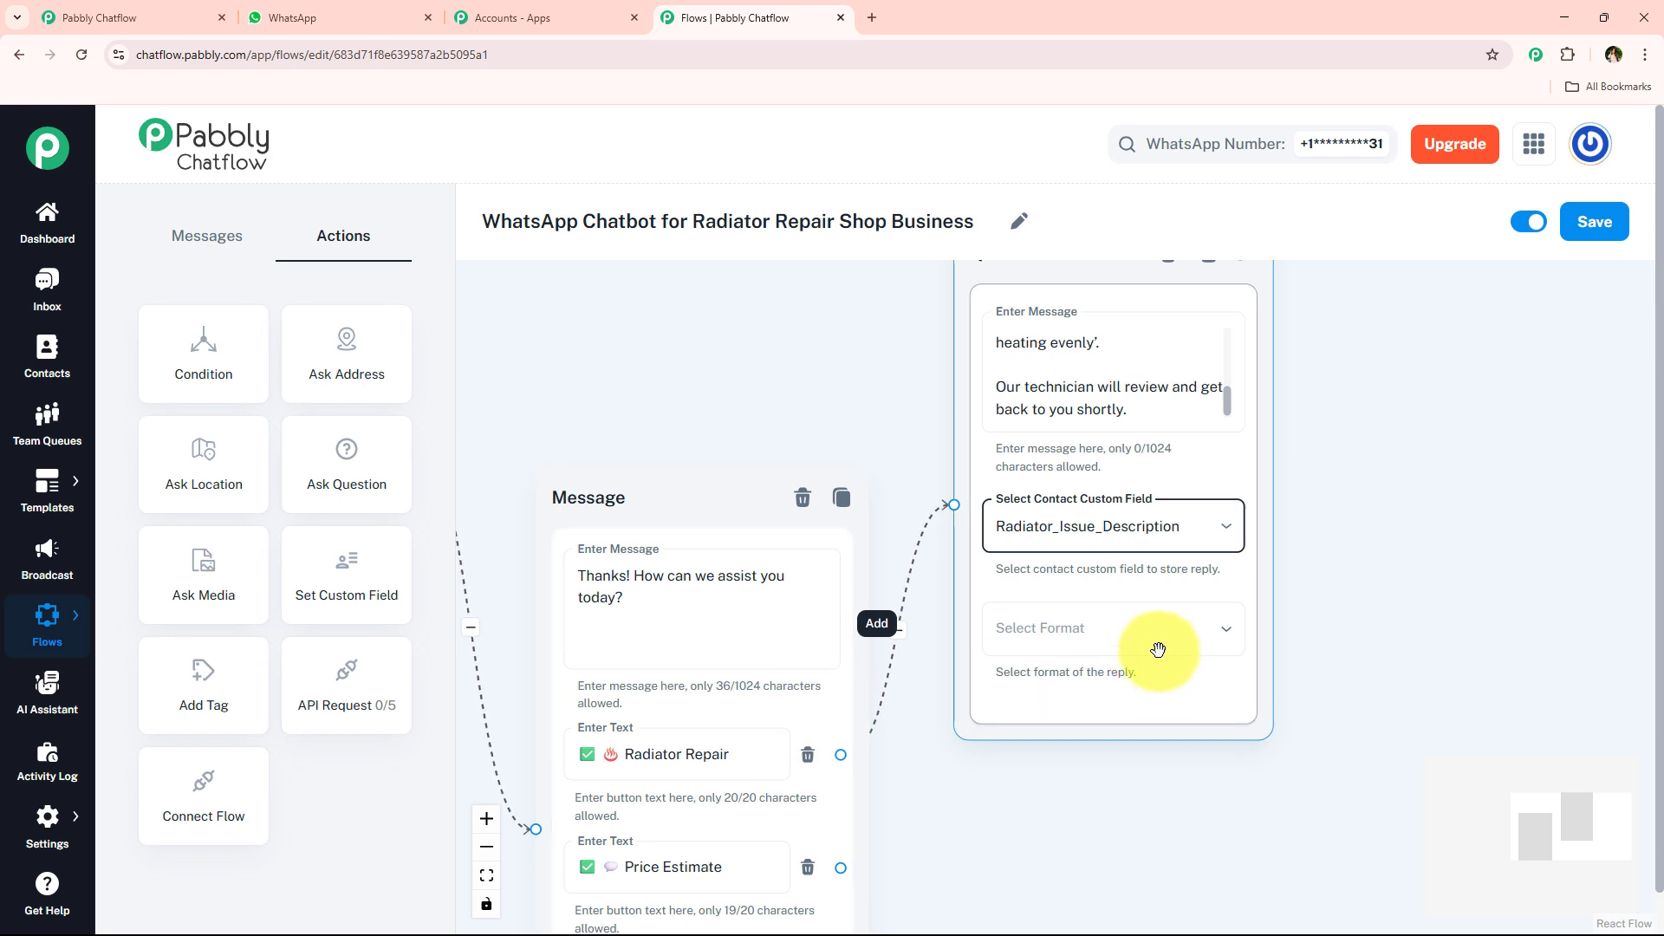
left_click(1131, 615)
left_click(1077, 687)
scroll(1281, 508, "down", 2)
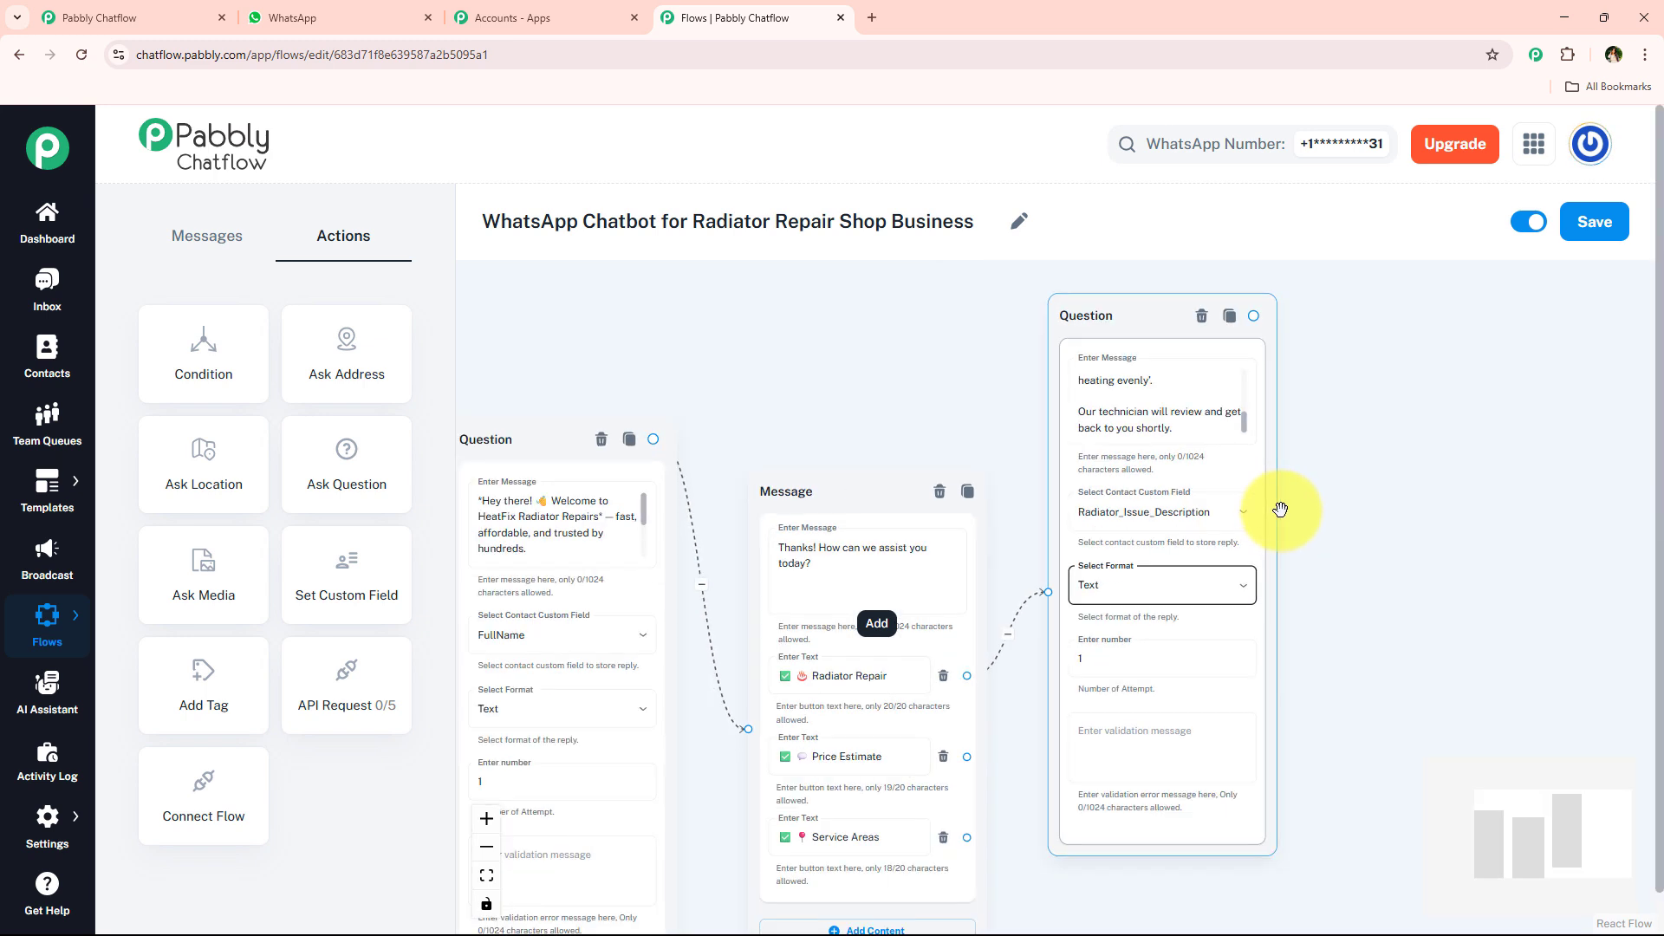
left_click_drag(1280, 509, 1226, 488)
left_click_drag(982, 318, 1013, 264)
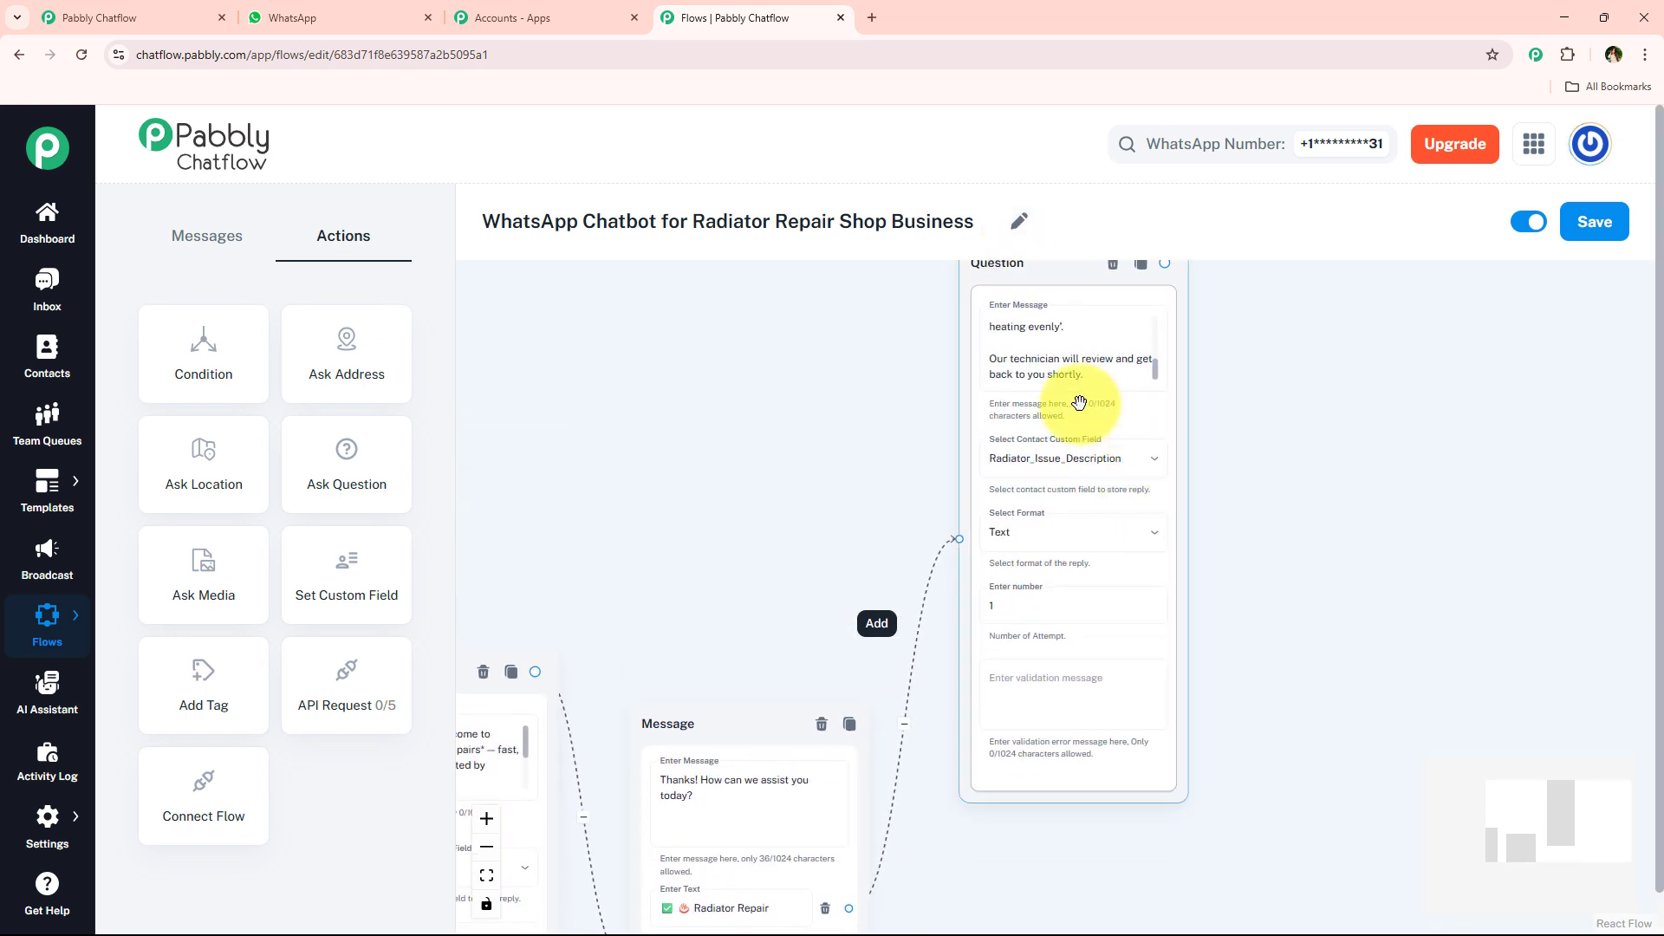
- Connect a Text + Button message to the radiator question and fill it with the "Thanks for the details!" text copied from WhatsApp
left_click(292, 17)
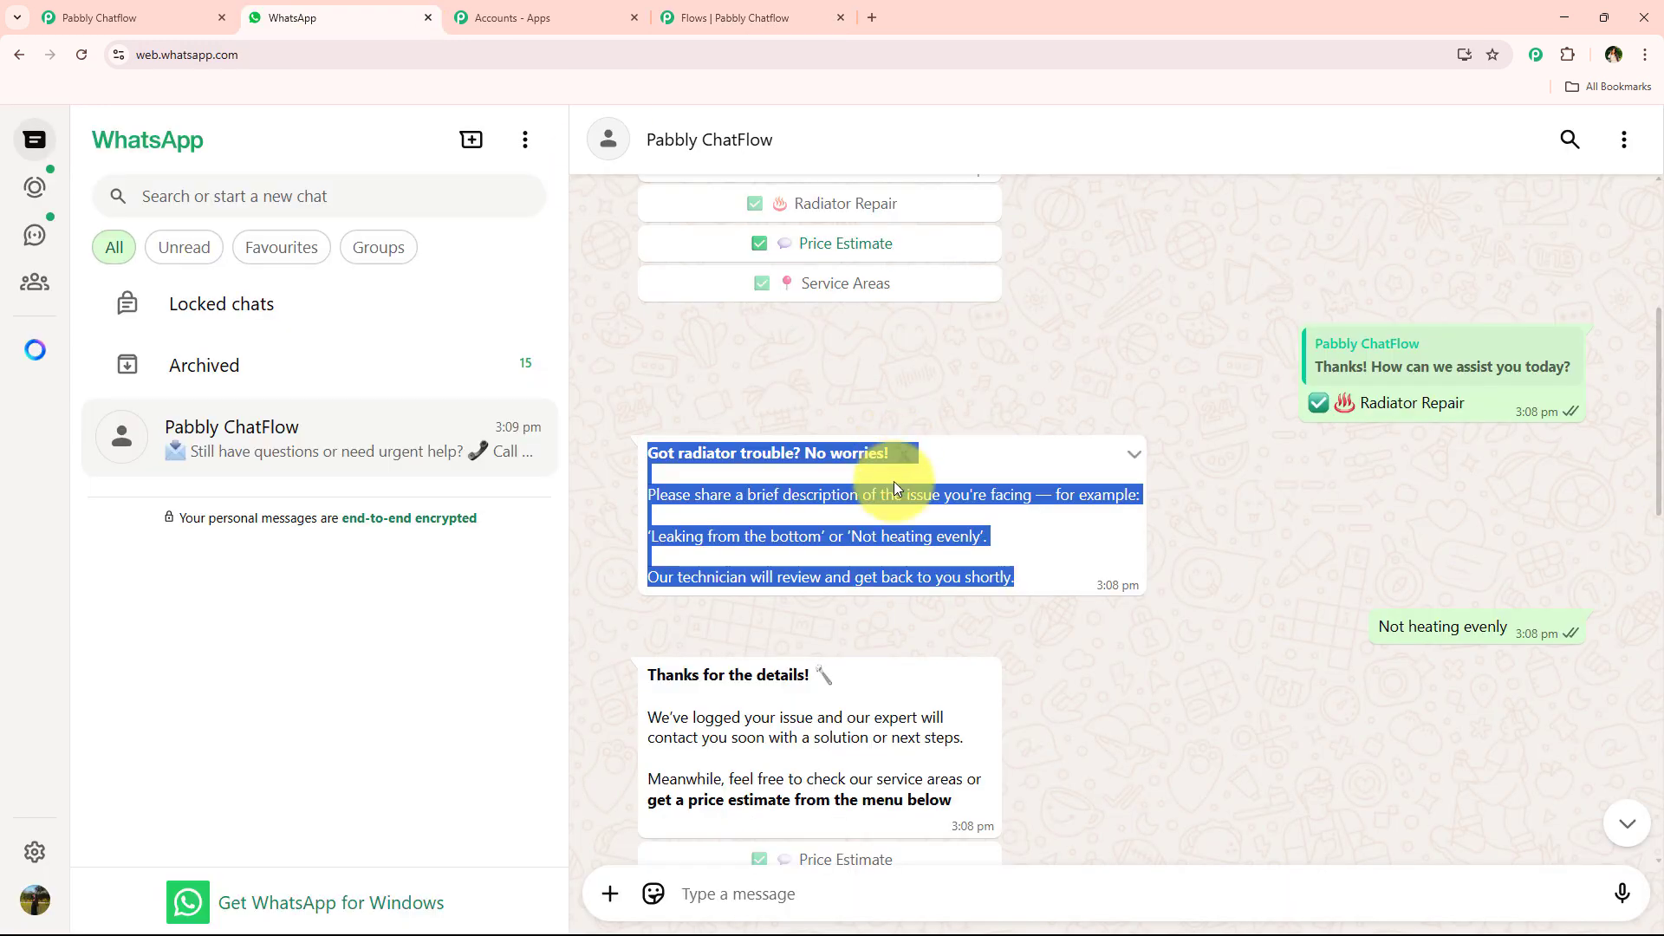
scroll(891, 482, "down", 2)
left_click_drag(641, 502, 917, 632)
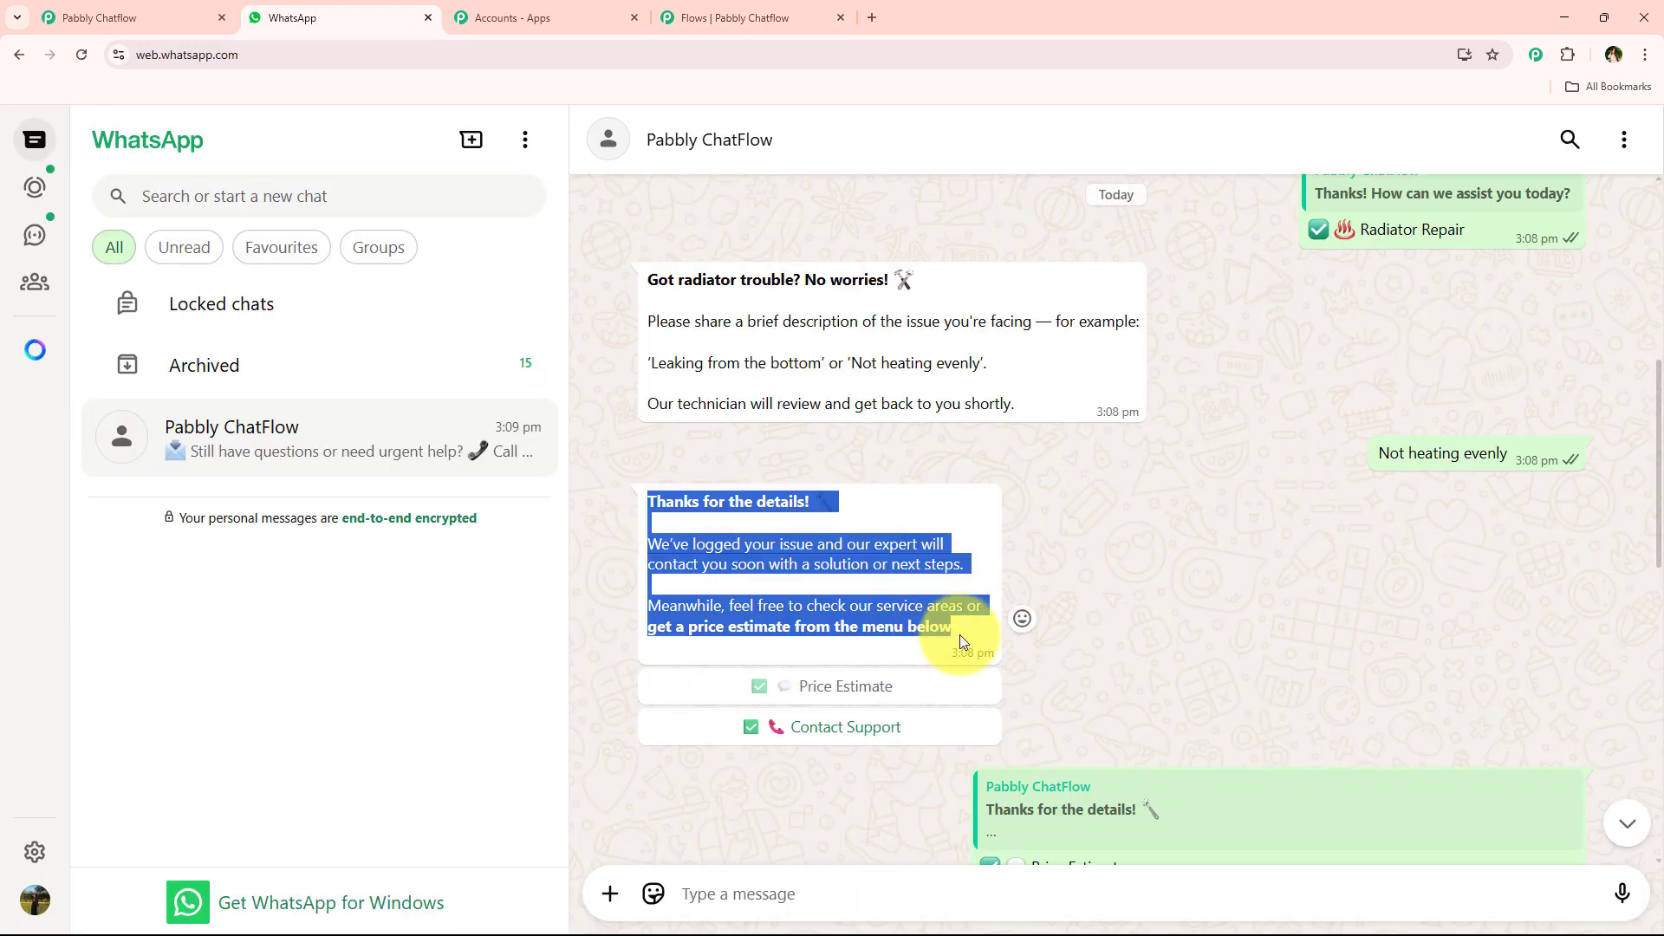
left_click(737, 18)
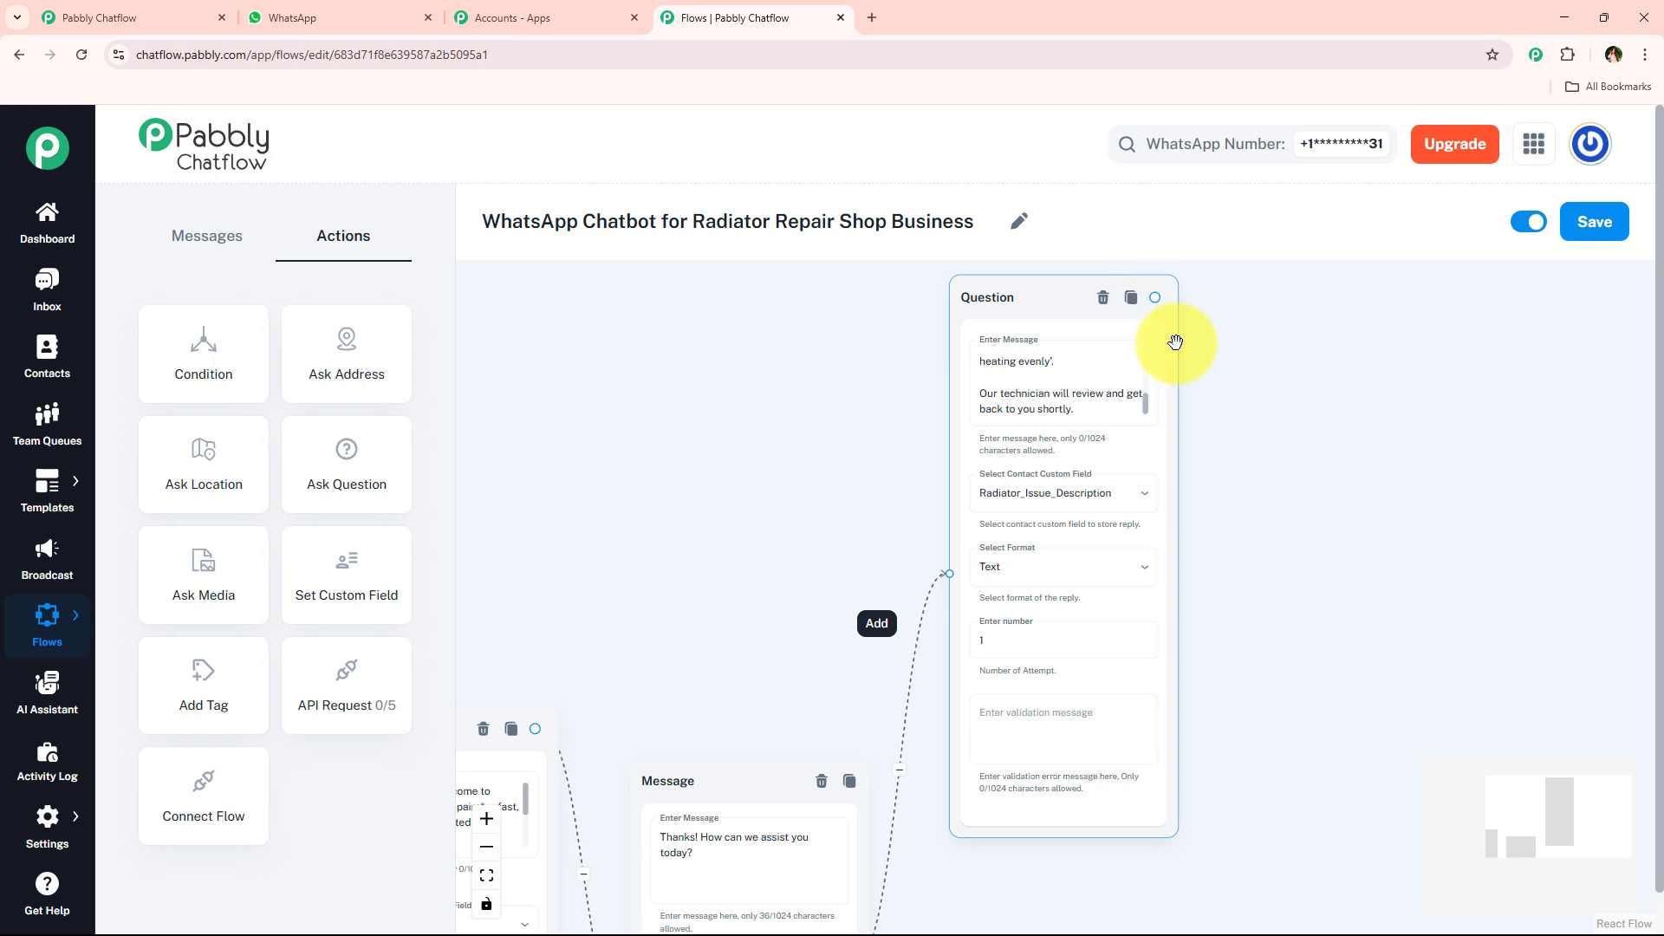
left_click_drag(1154, 297, 1108, 607)
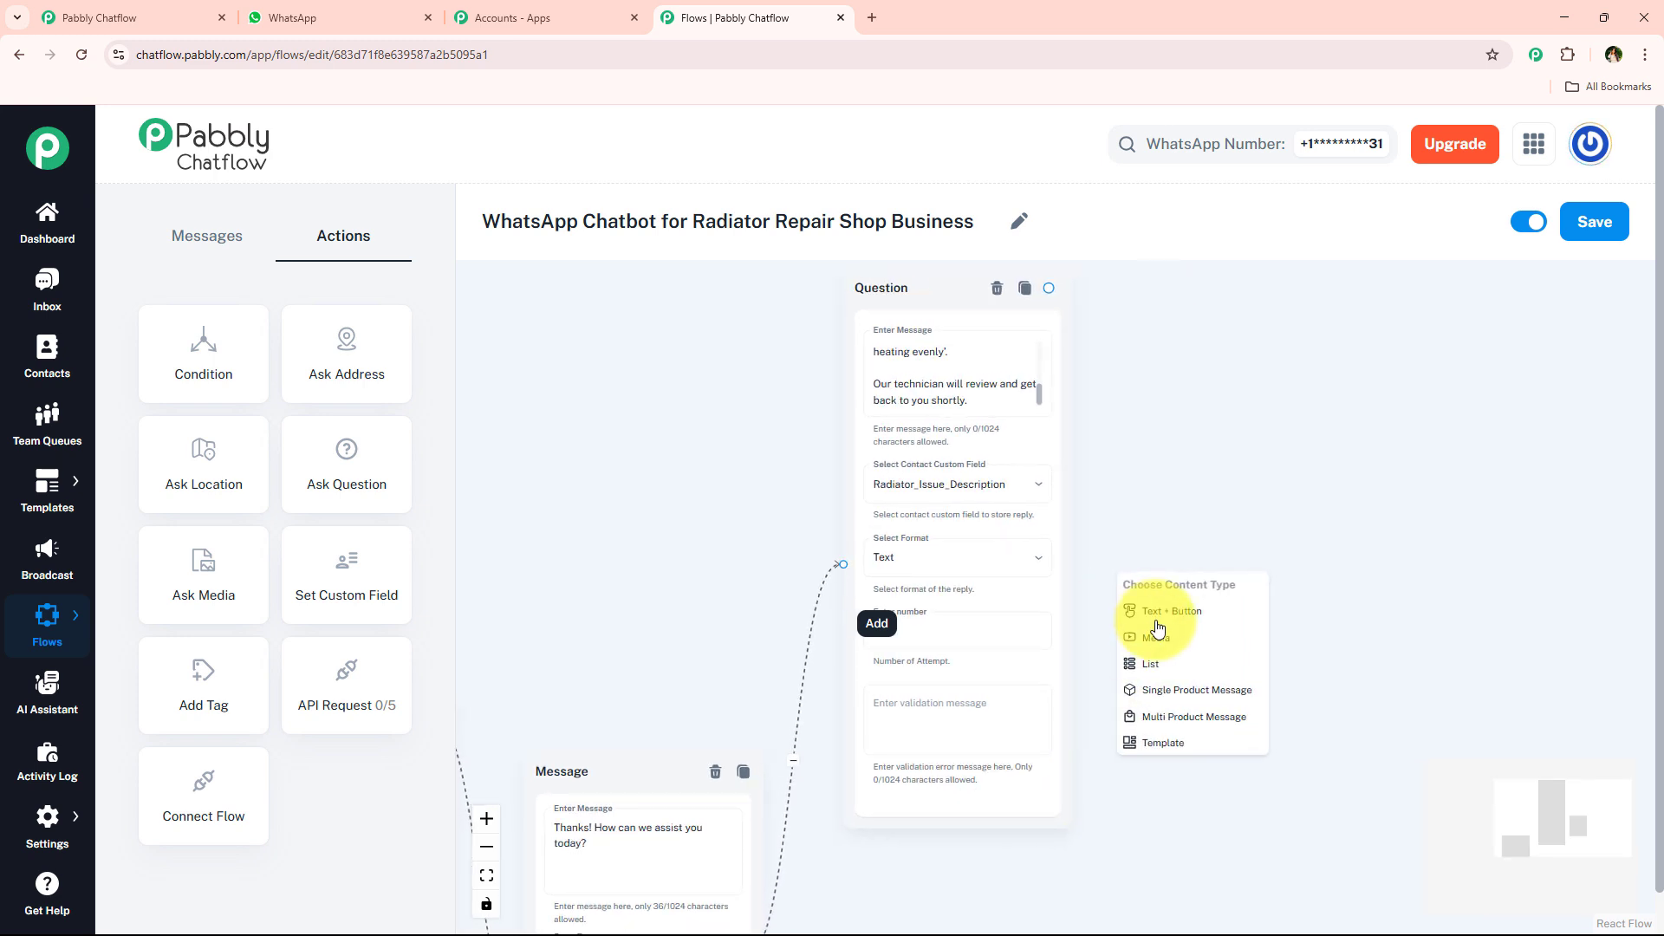
left_click(1158, 618)
left_click(1076, 592)
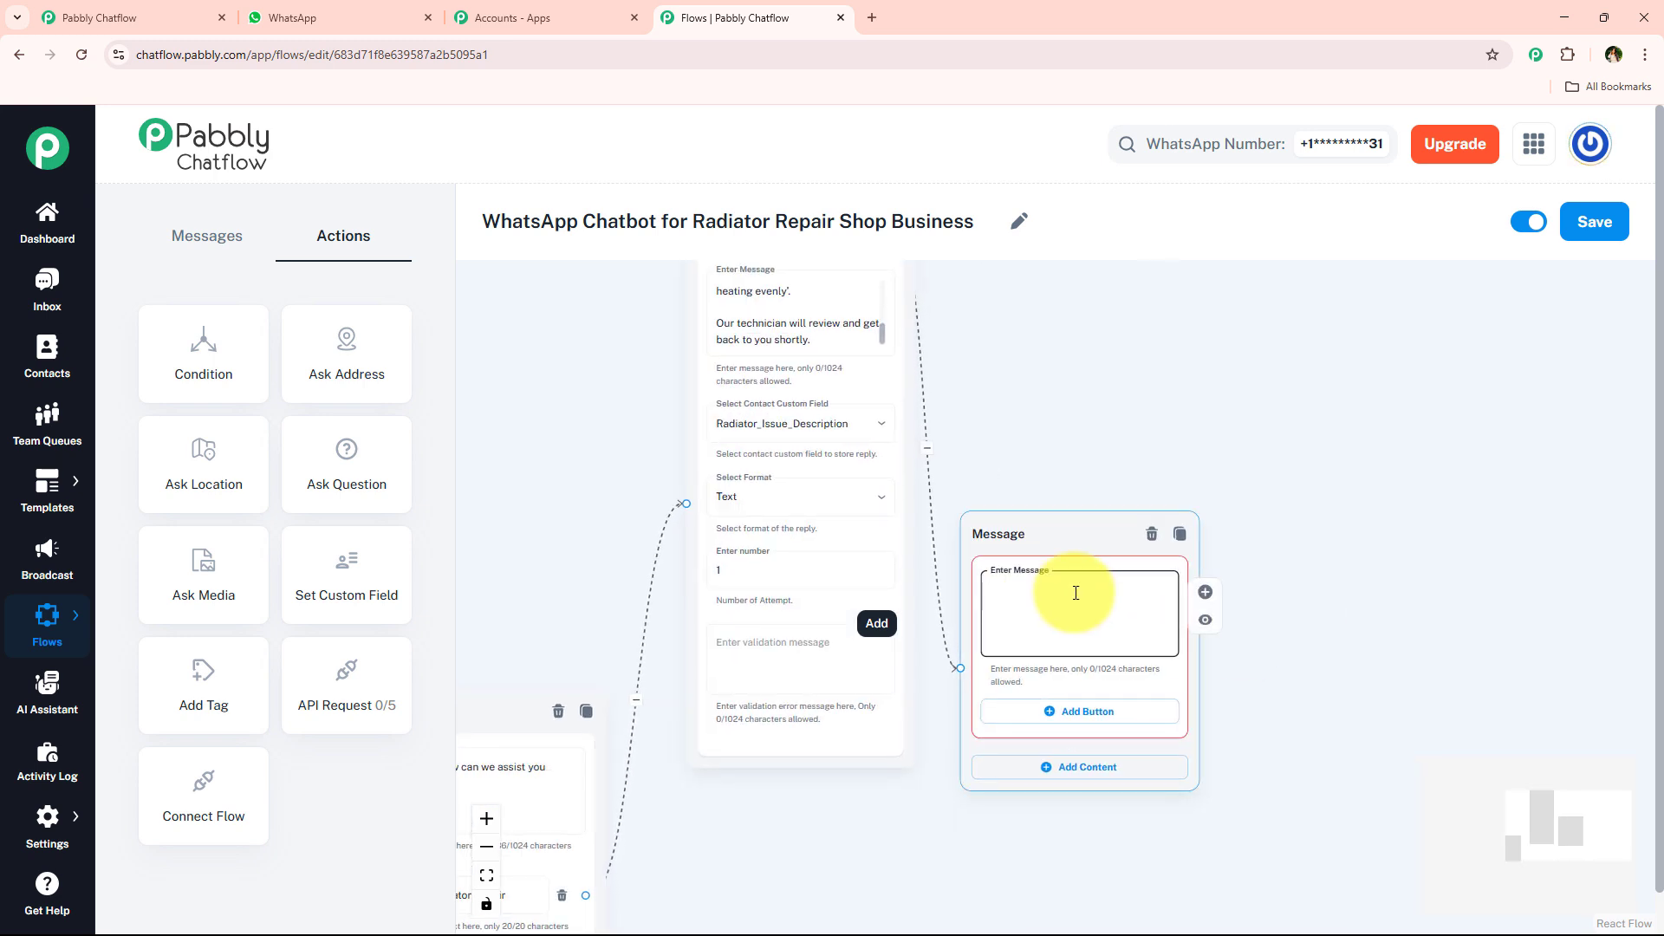
- Check the reply buttons in the WhatsApp chat and add two reply buttons to the "Thanks for the details!" message
left_click(320, 17)
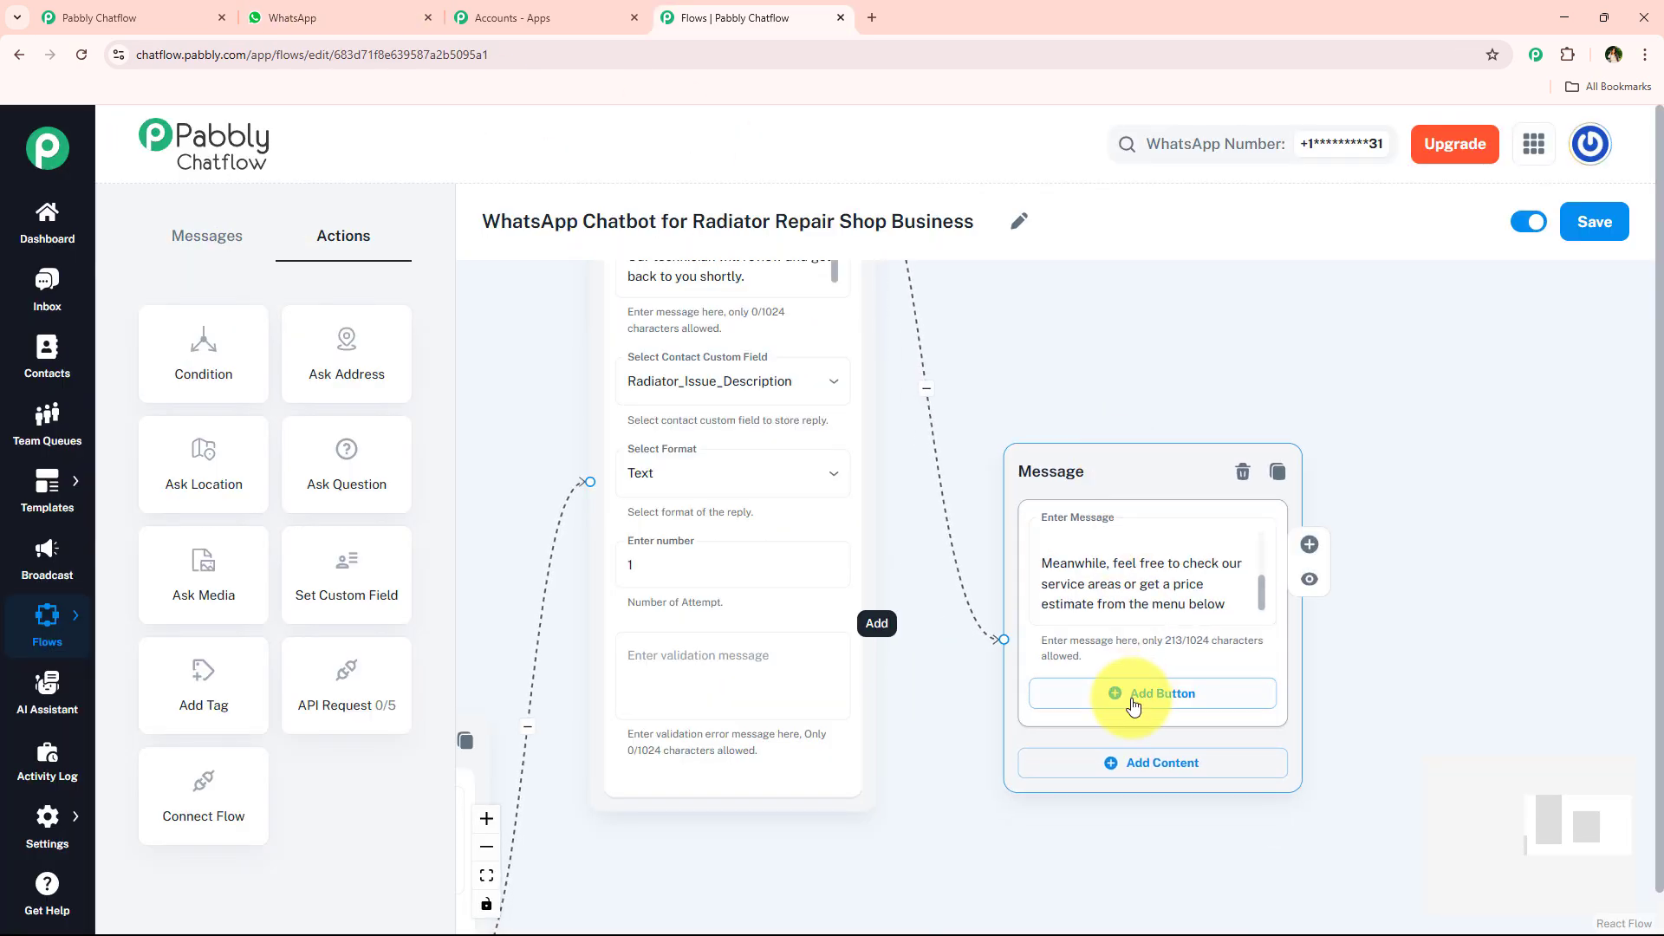
left_click(1132, 693)
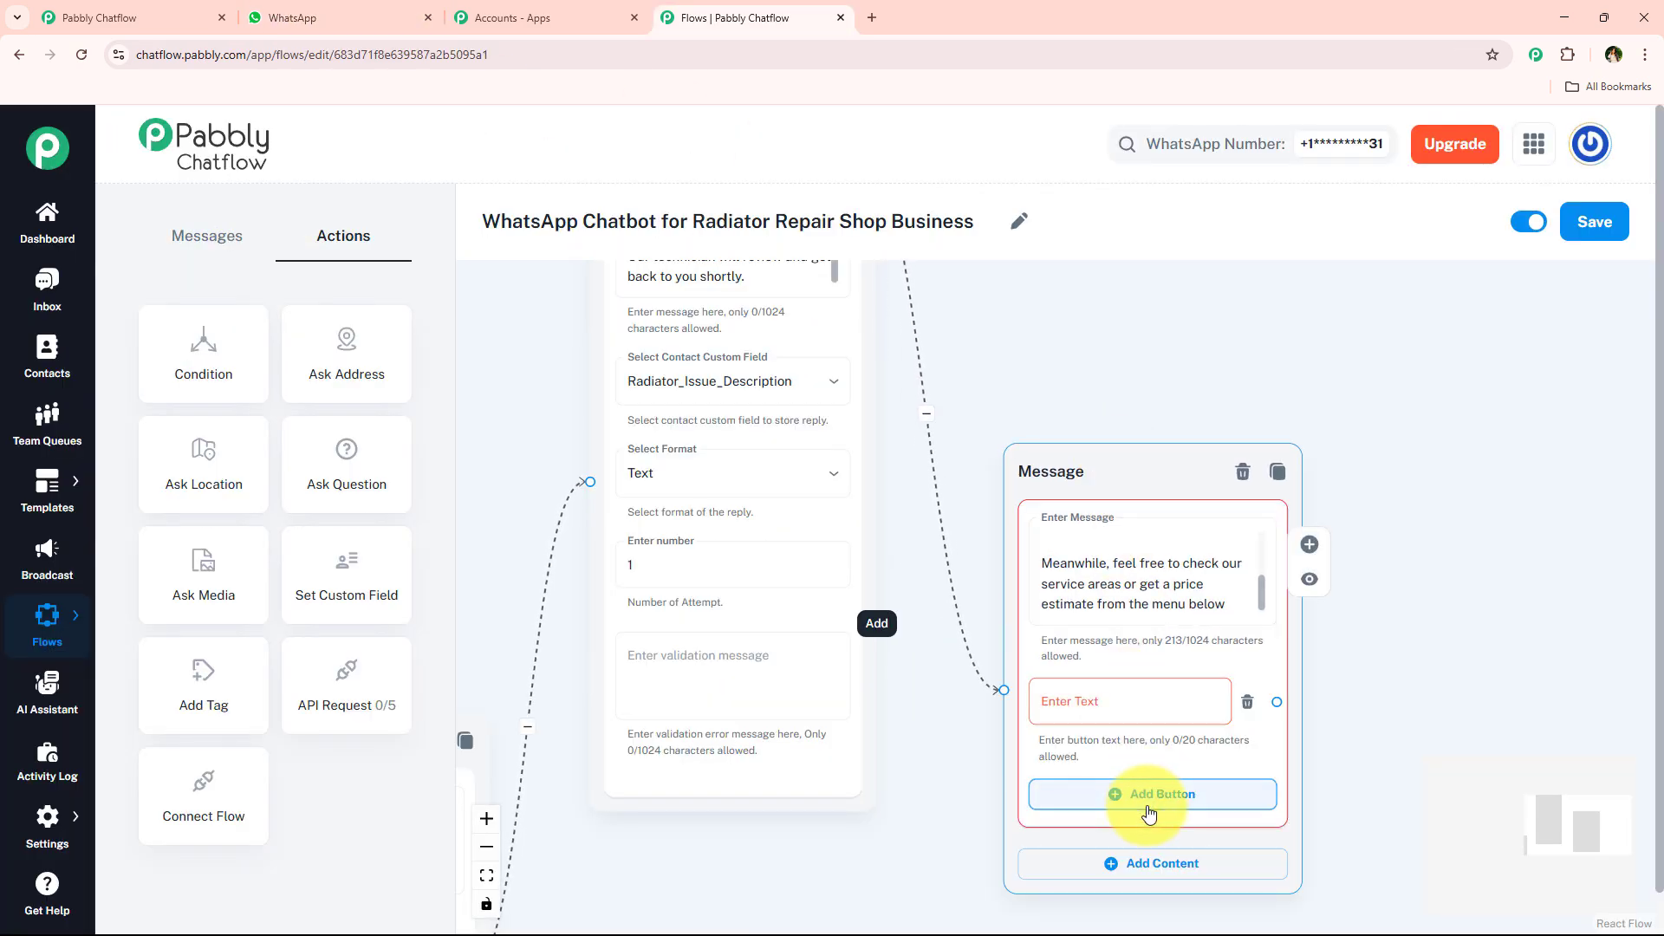
left_click(1147, 802)
- Label the first reply button of the "Thanks for the details!" message "✅ 💬 Price Estimate", copying the label from the service menu message
left_click_drag(1492, 736, 1442, 663)
left_click_drag(921, 691, 1153, 446)
scroll(1153, 447, "down", 2)
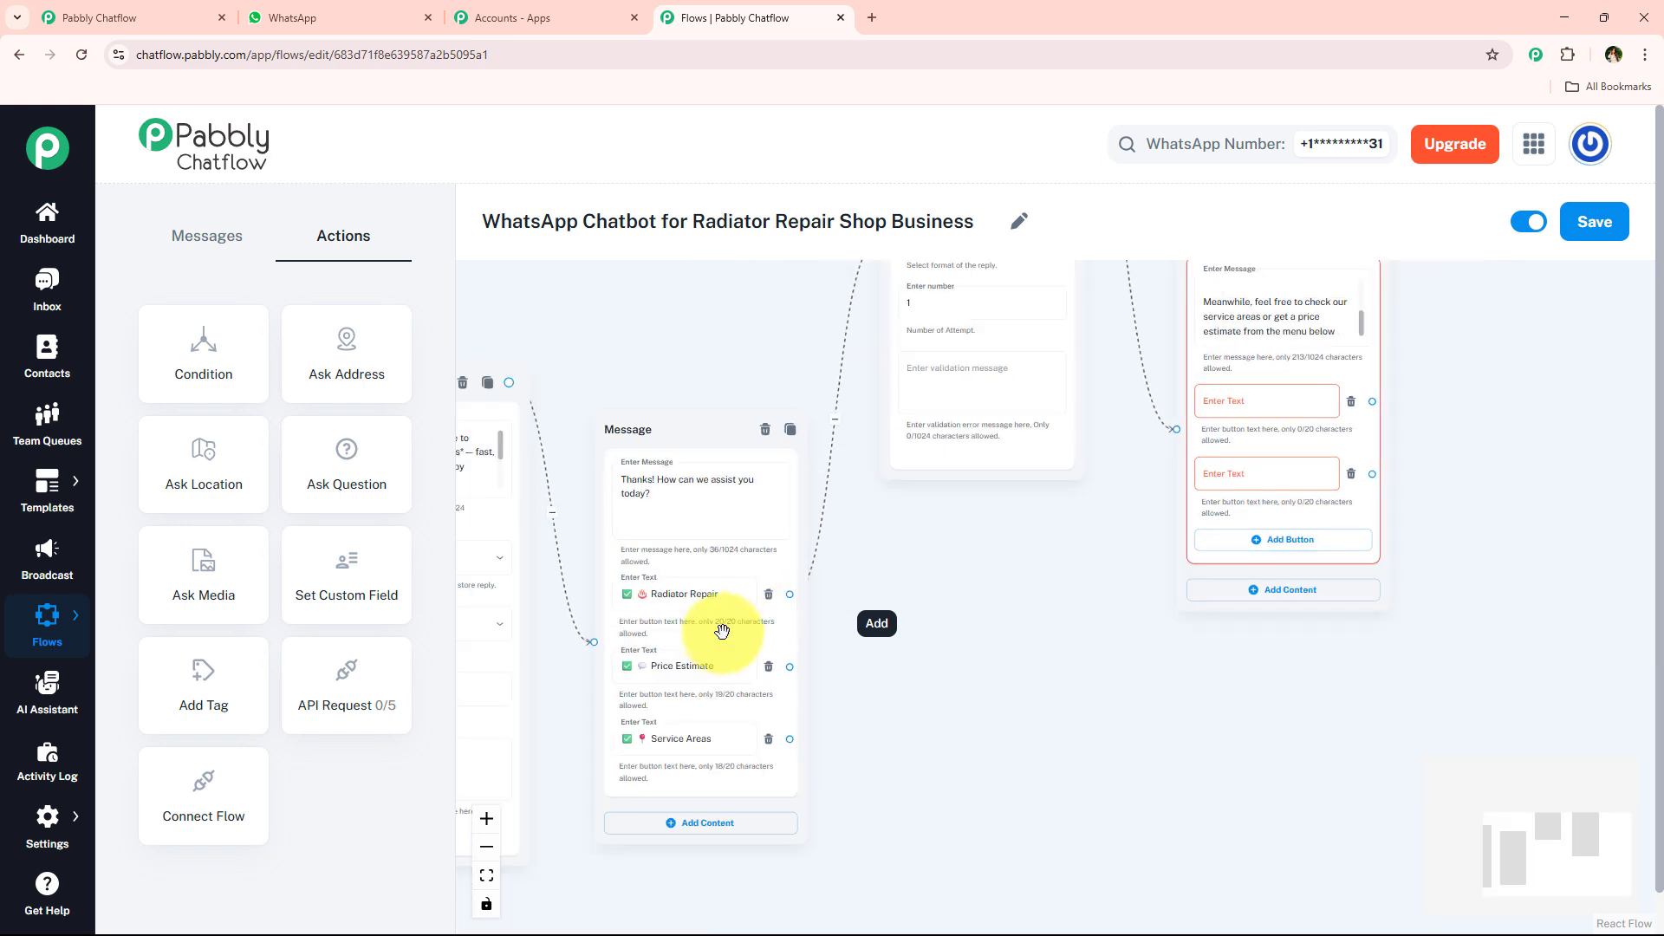
left_click(694, 676)
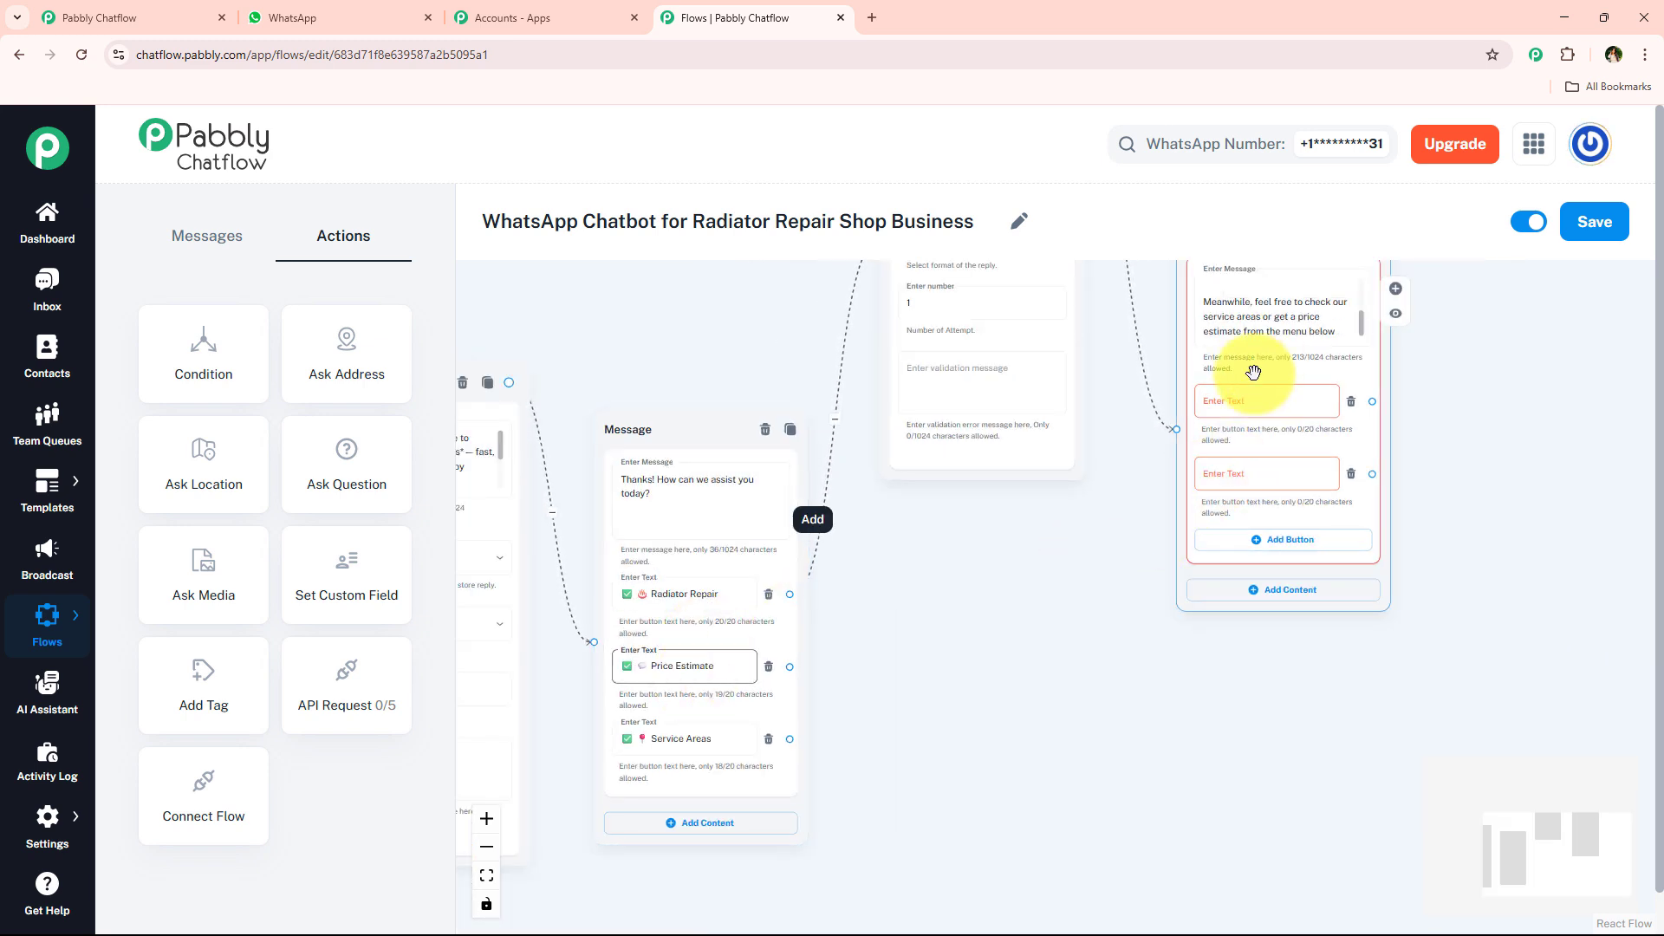
left_click(1261, 401)
left_click(1280, 390)
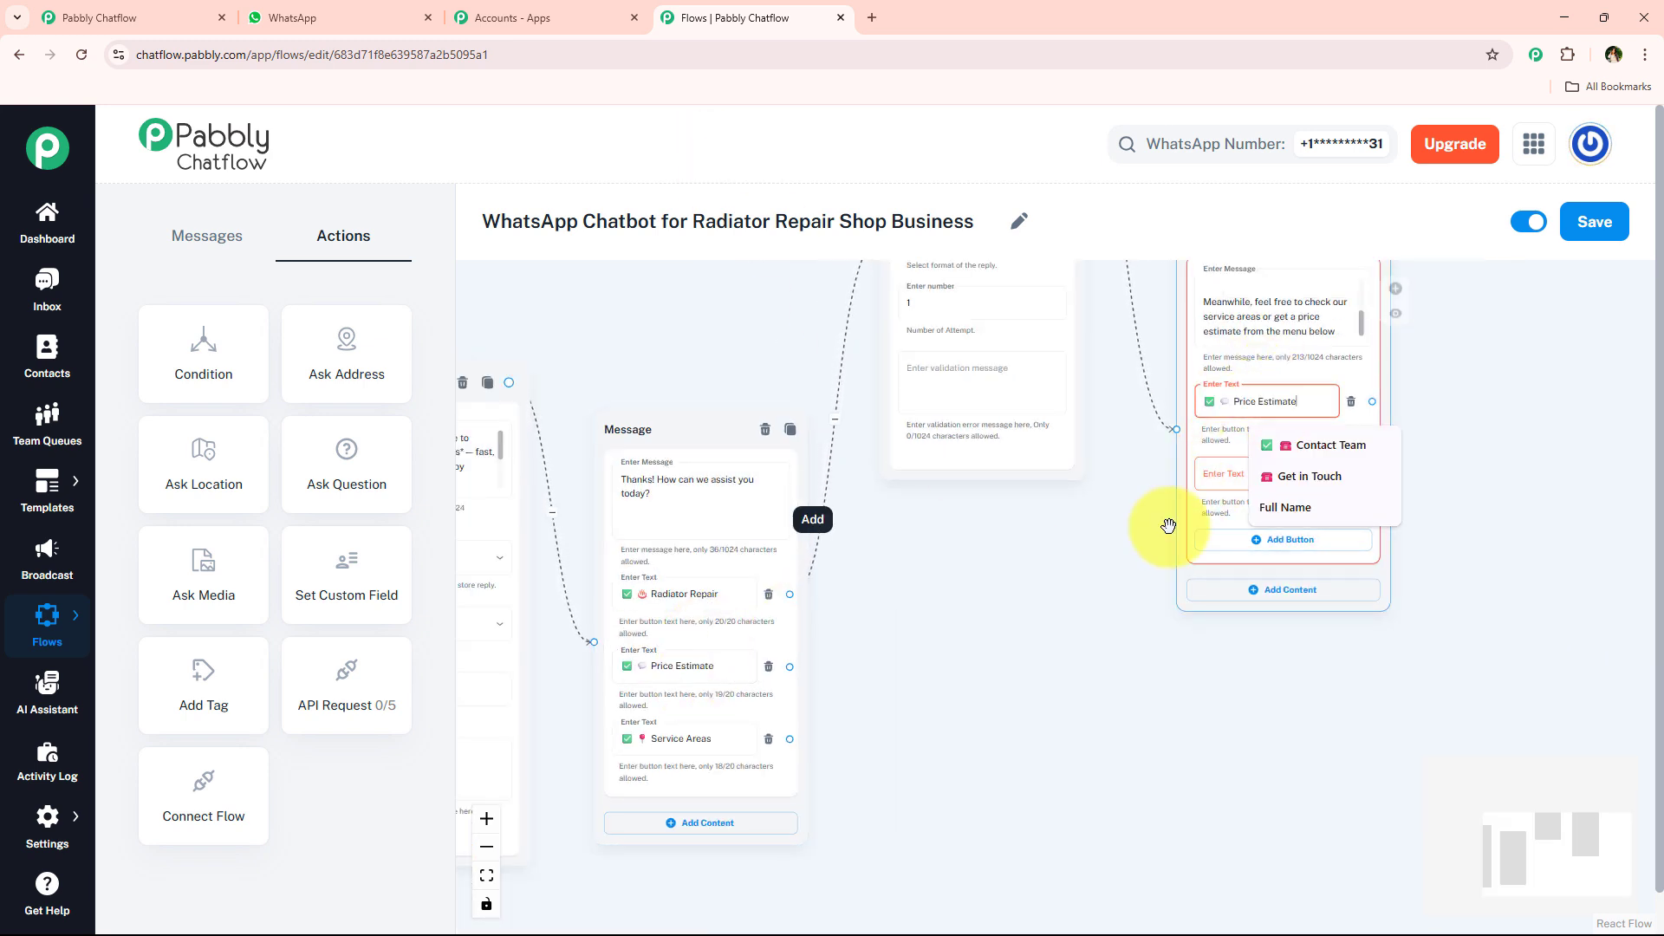
left_click(1047, 557)
left_click(1239, 407)
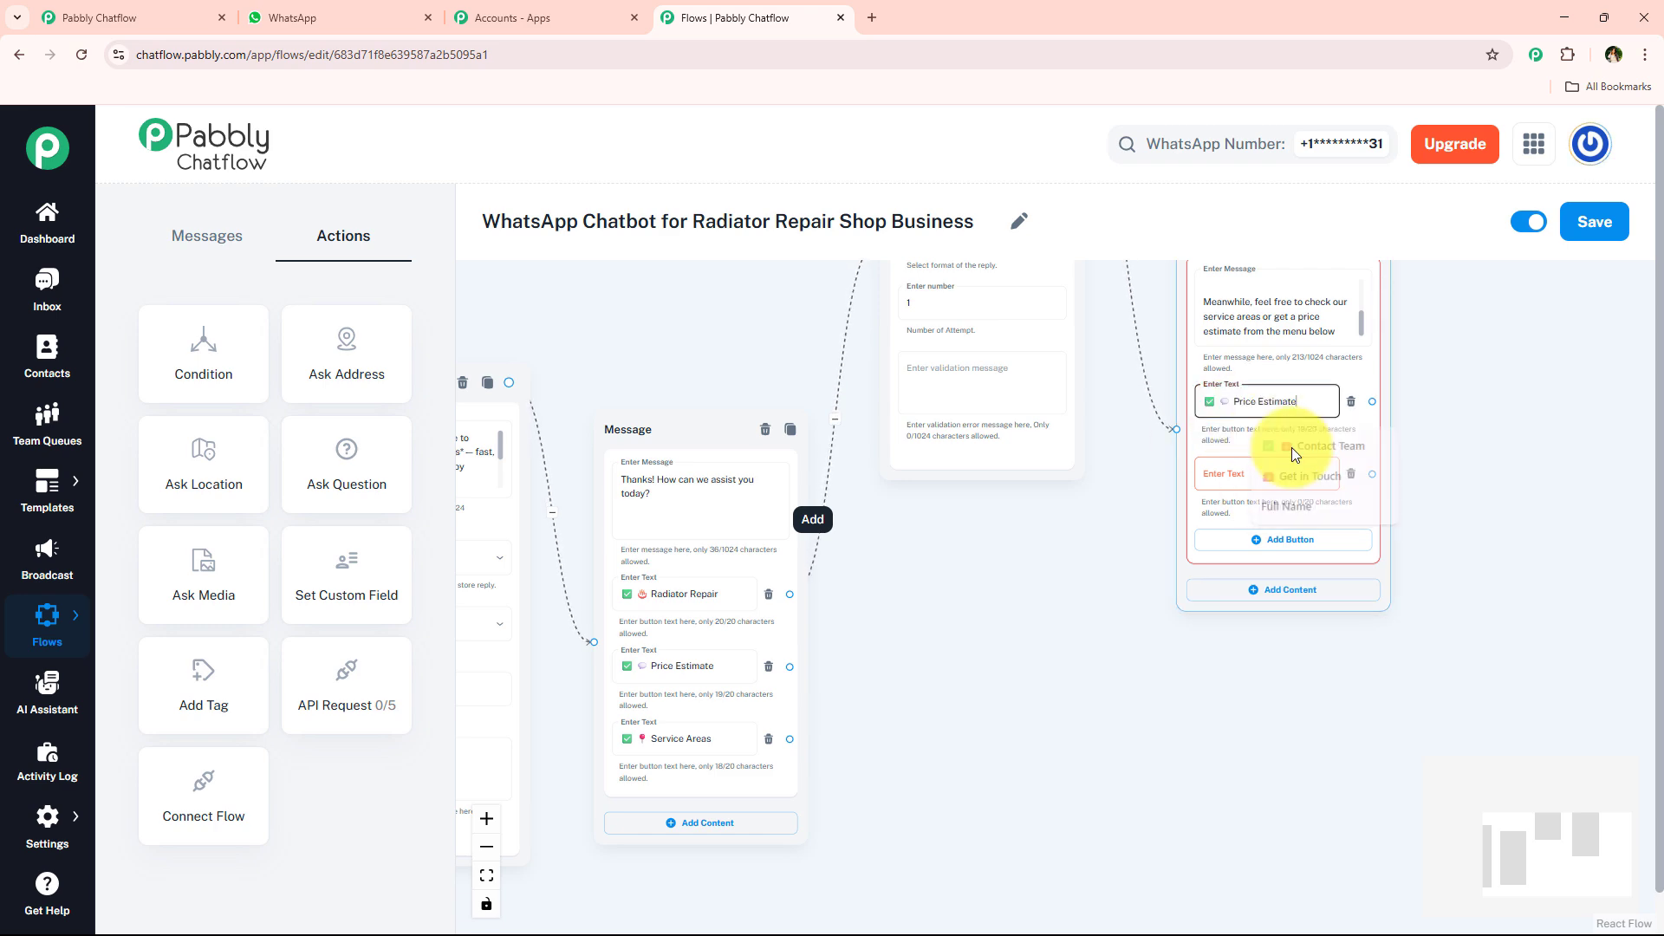
- Label the second reply button of the "Thanks for the details!" message "✅ 📞 Contact Support", copying the text from the WhatsApp chat
left_click(347, 18)
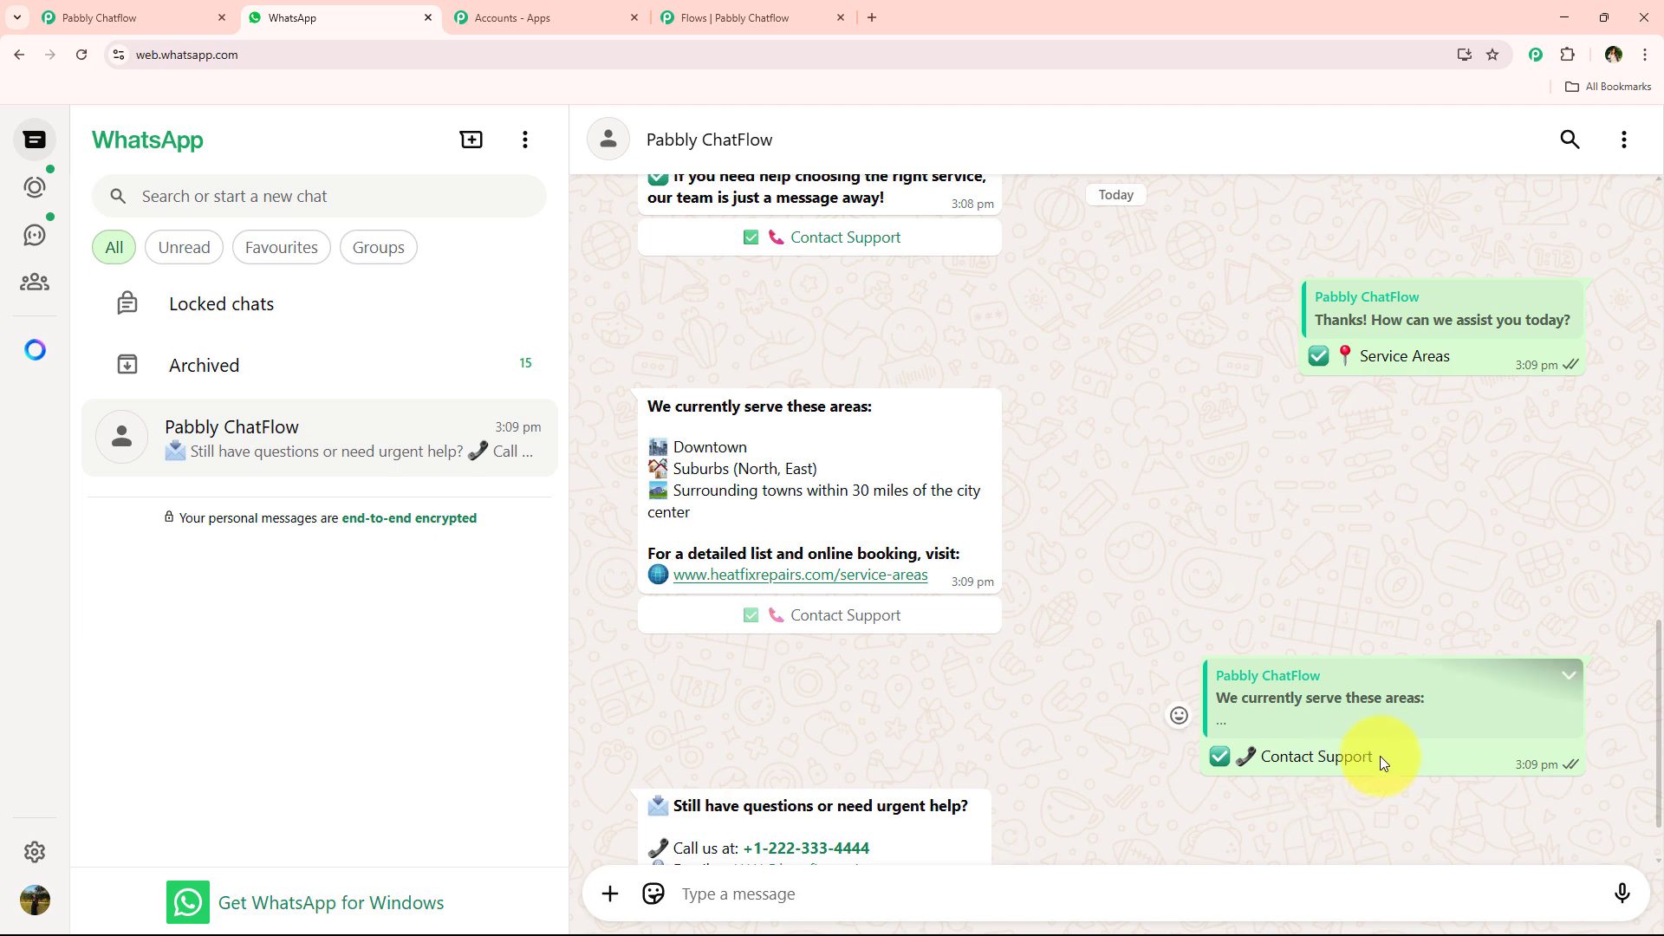
left_click_drag(1380, 755, 1179, 756)
left_click(736, 17)
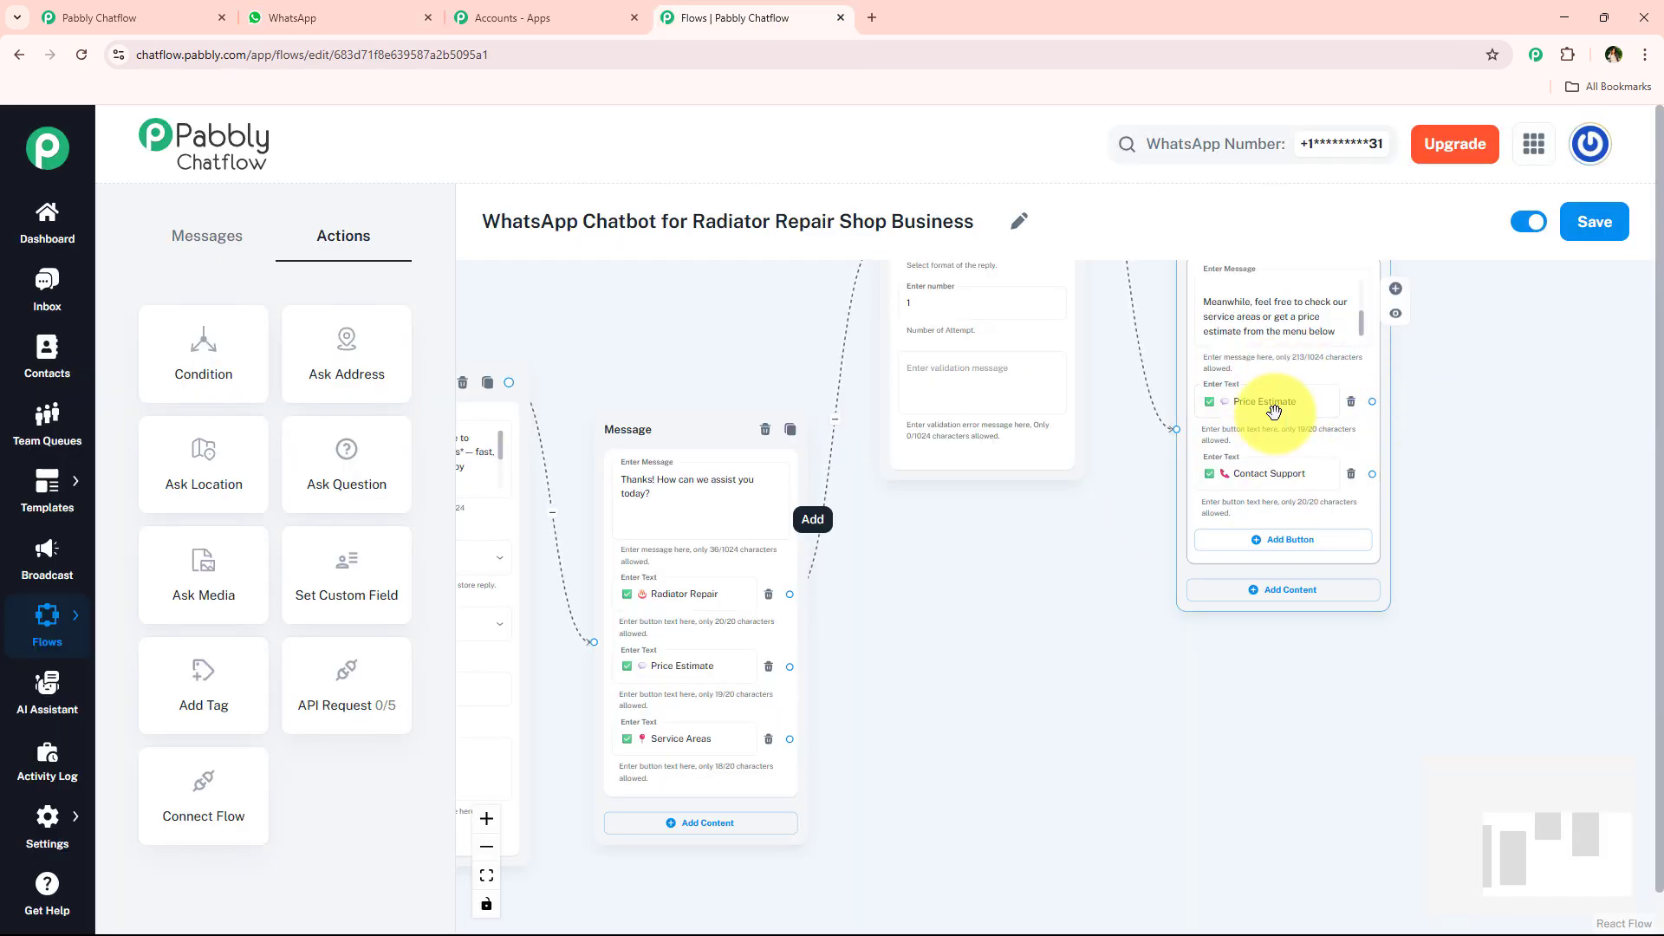
- Connect a new Text + Button message node to the Price Estimate button of the "How can we assist you today?" message
scroll(1518, 495, "down", 1)
left_click_drag(1517, 500, 1446, 521)
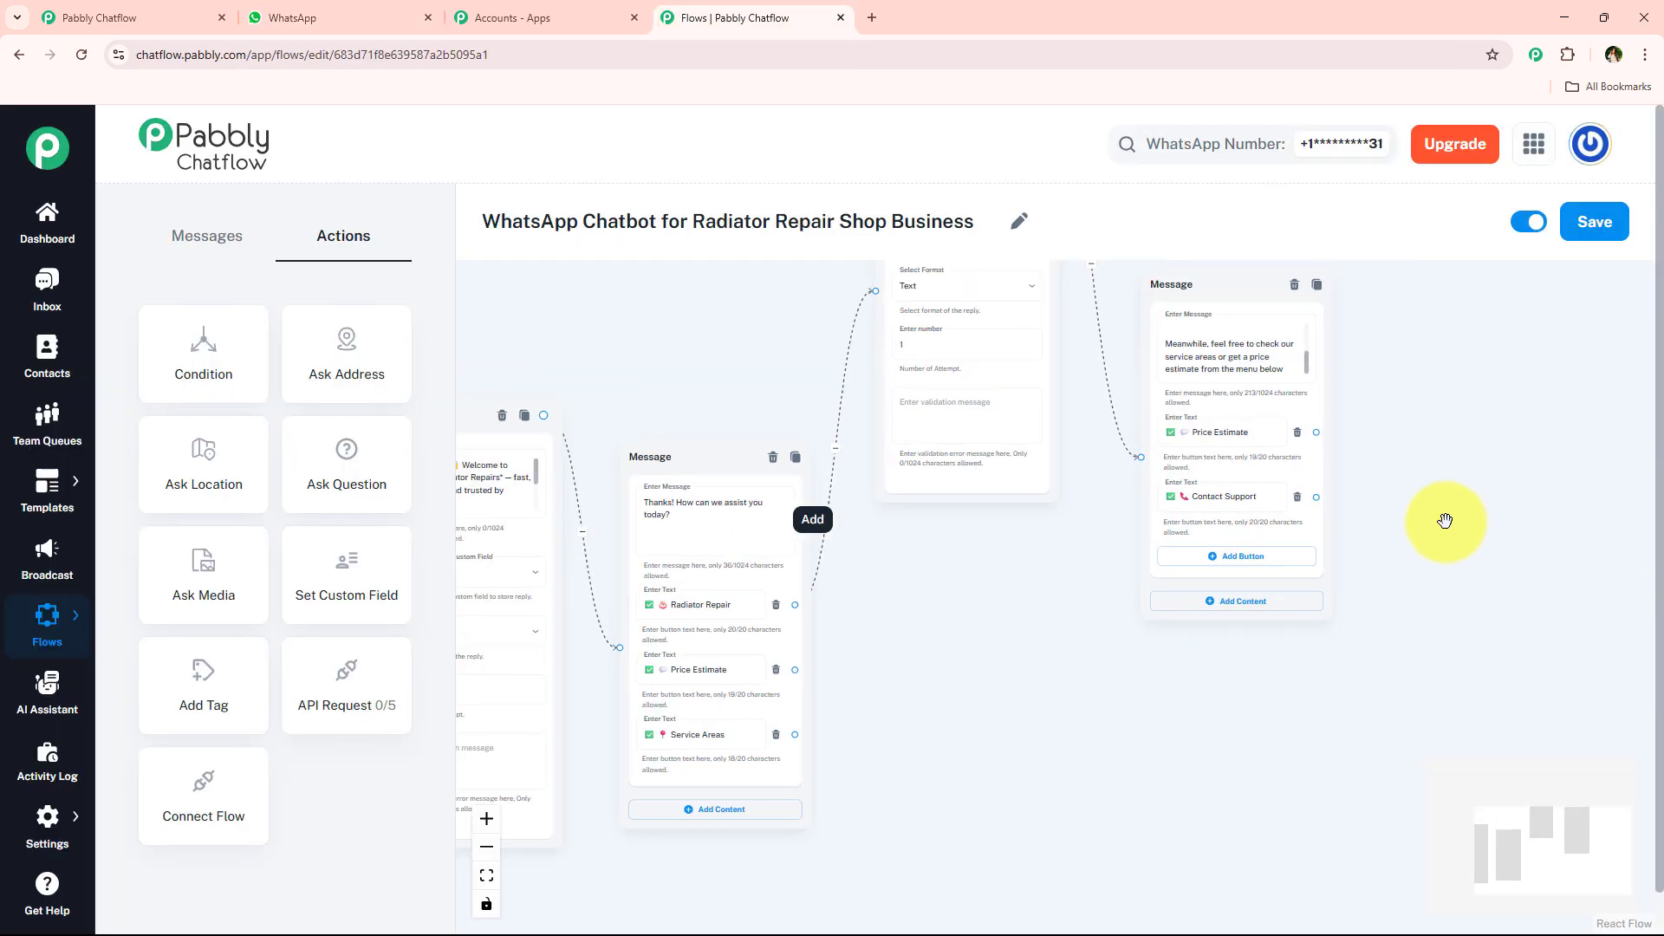
left_click(795, 669)
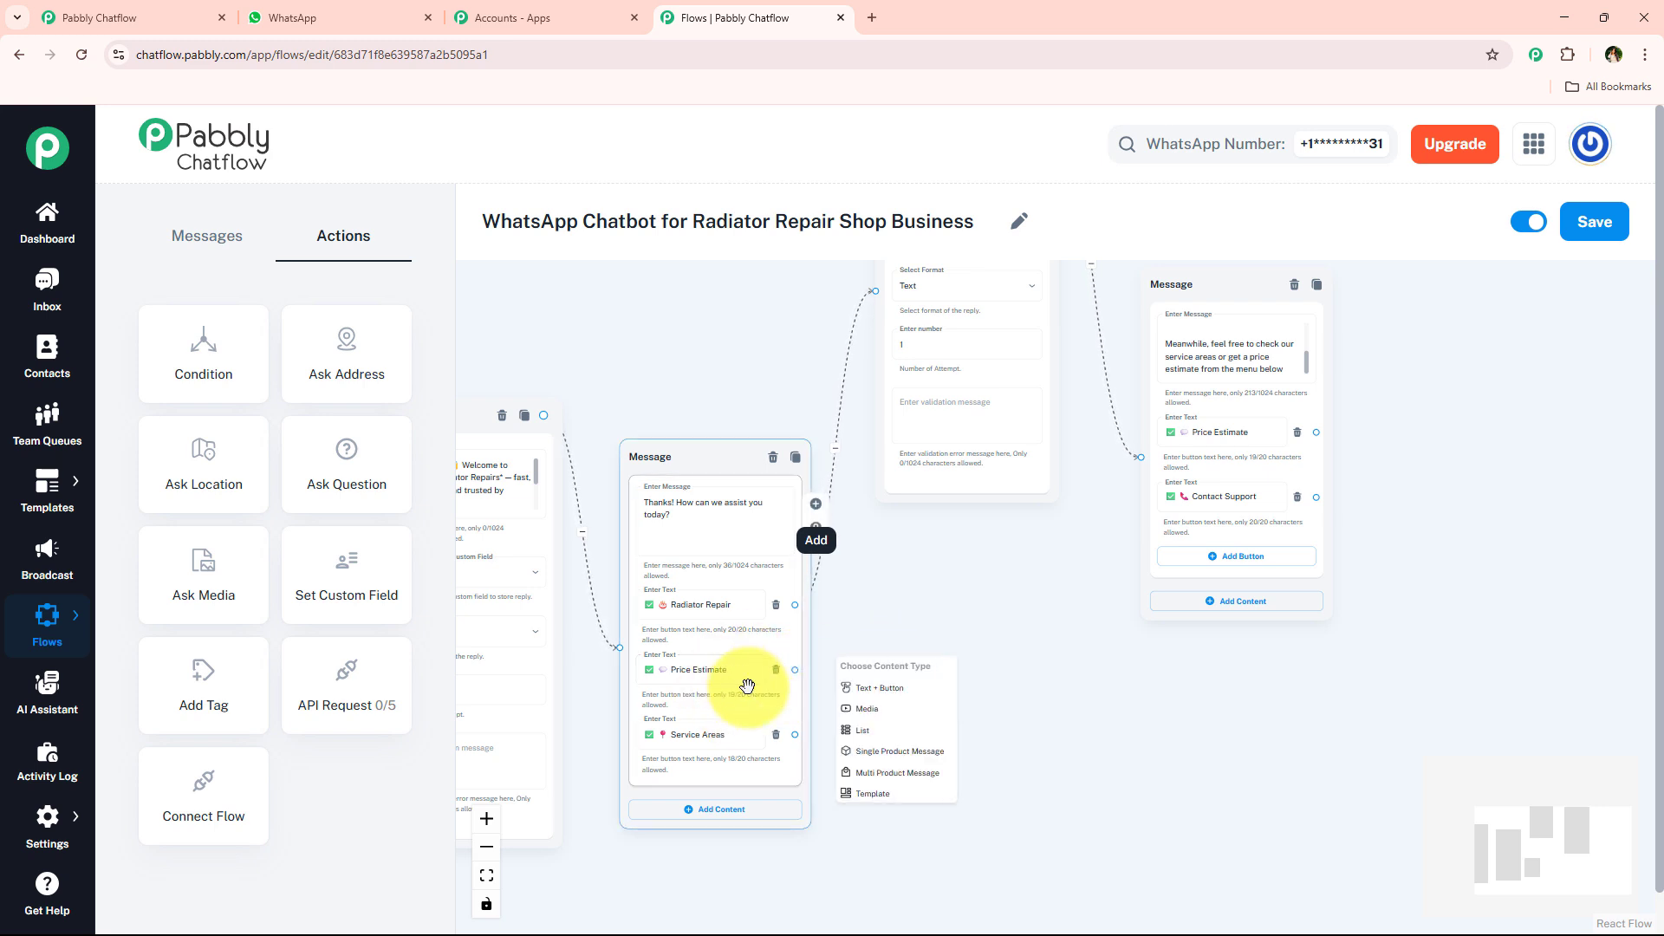
left_click(869, 689)
left_click_drag(922, 672, 983, 564)
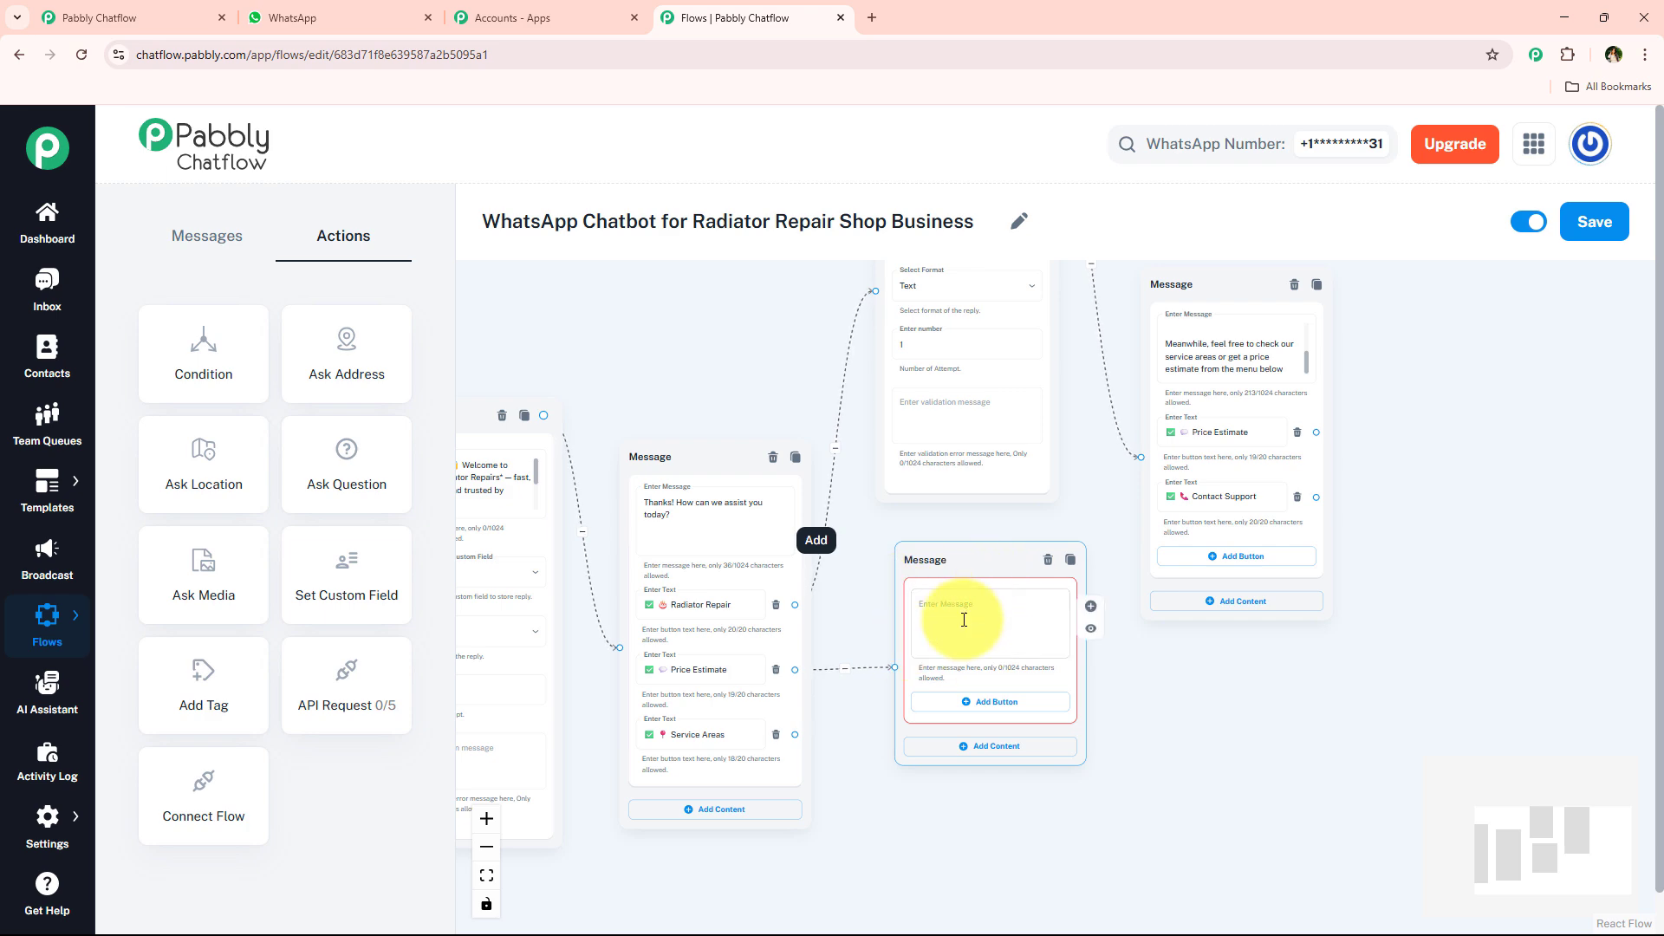
- Fill the Price Estimate message with the "Sure! You can view our pricing details instantly." text copied from the WhatsApp chat
left_click(364, 18)
scroll(1163, 601, "up", 10)
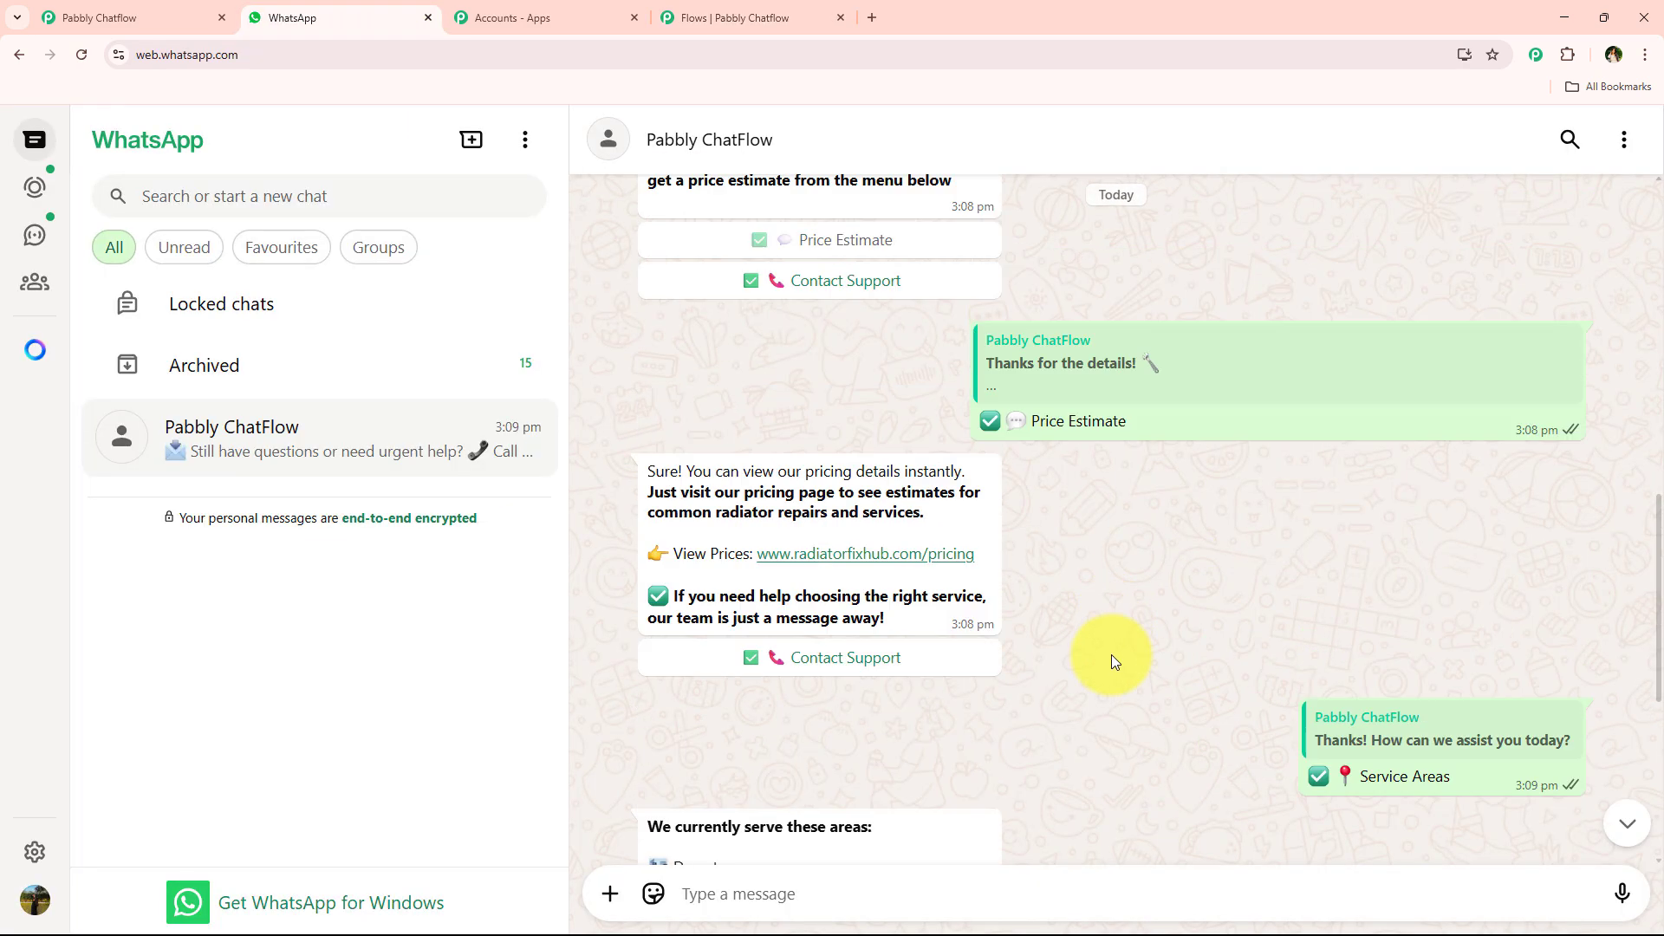
scroll(802, 493, "down", 7)
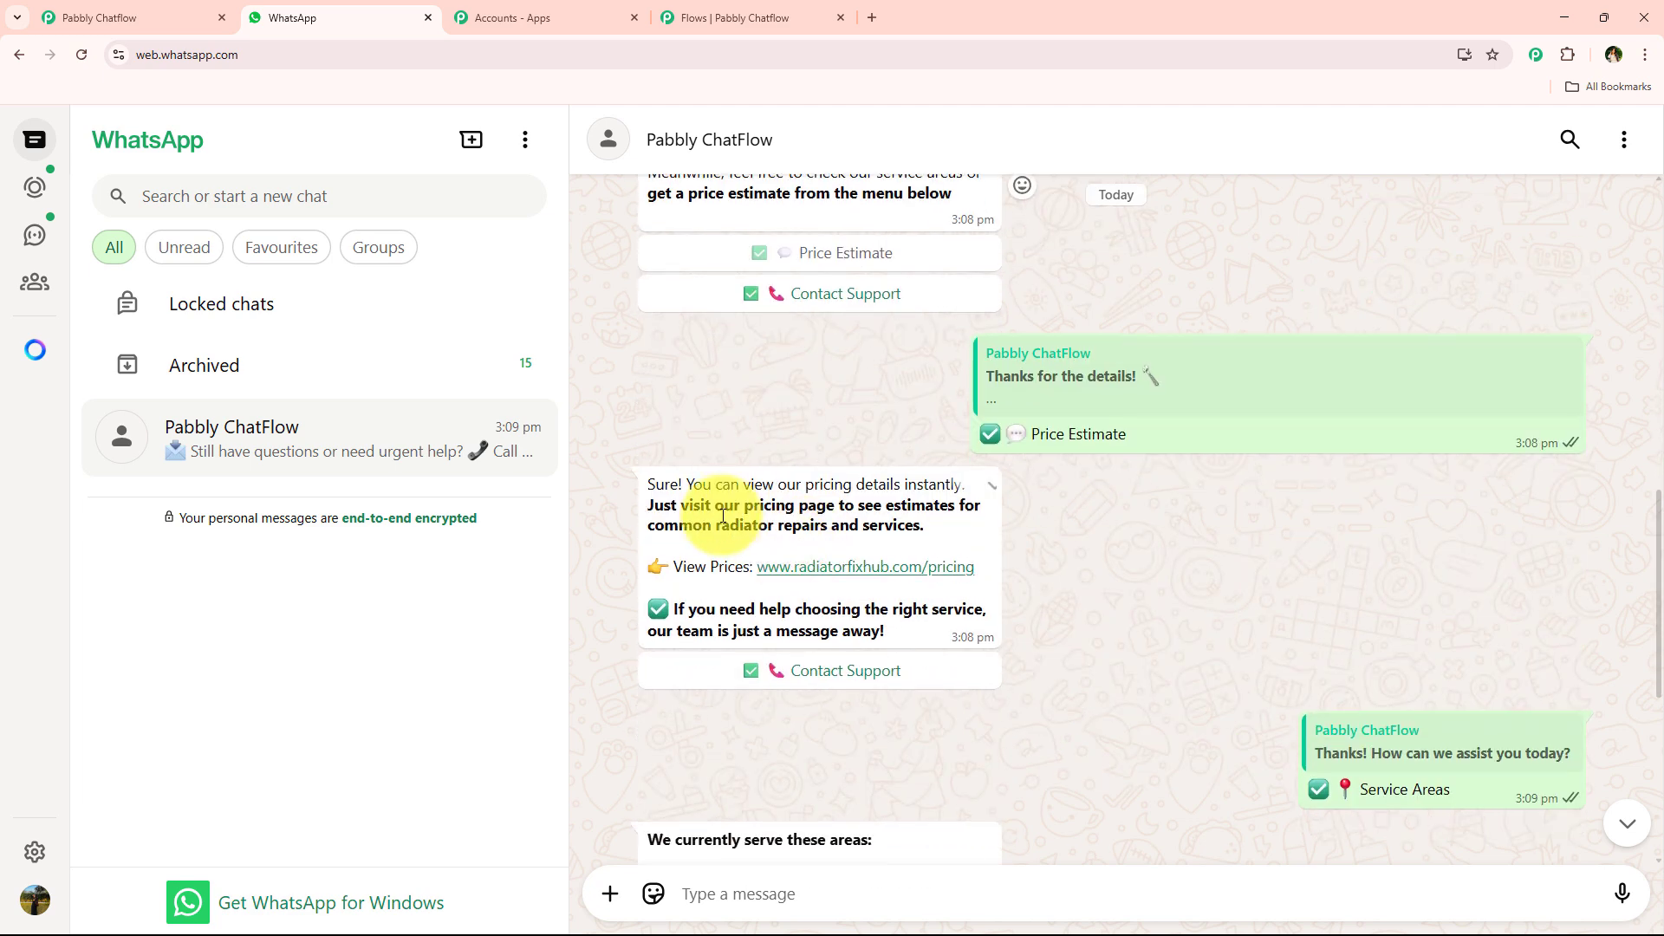
triple_click(884, 598)
key("ctrl+c")
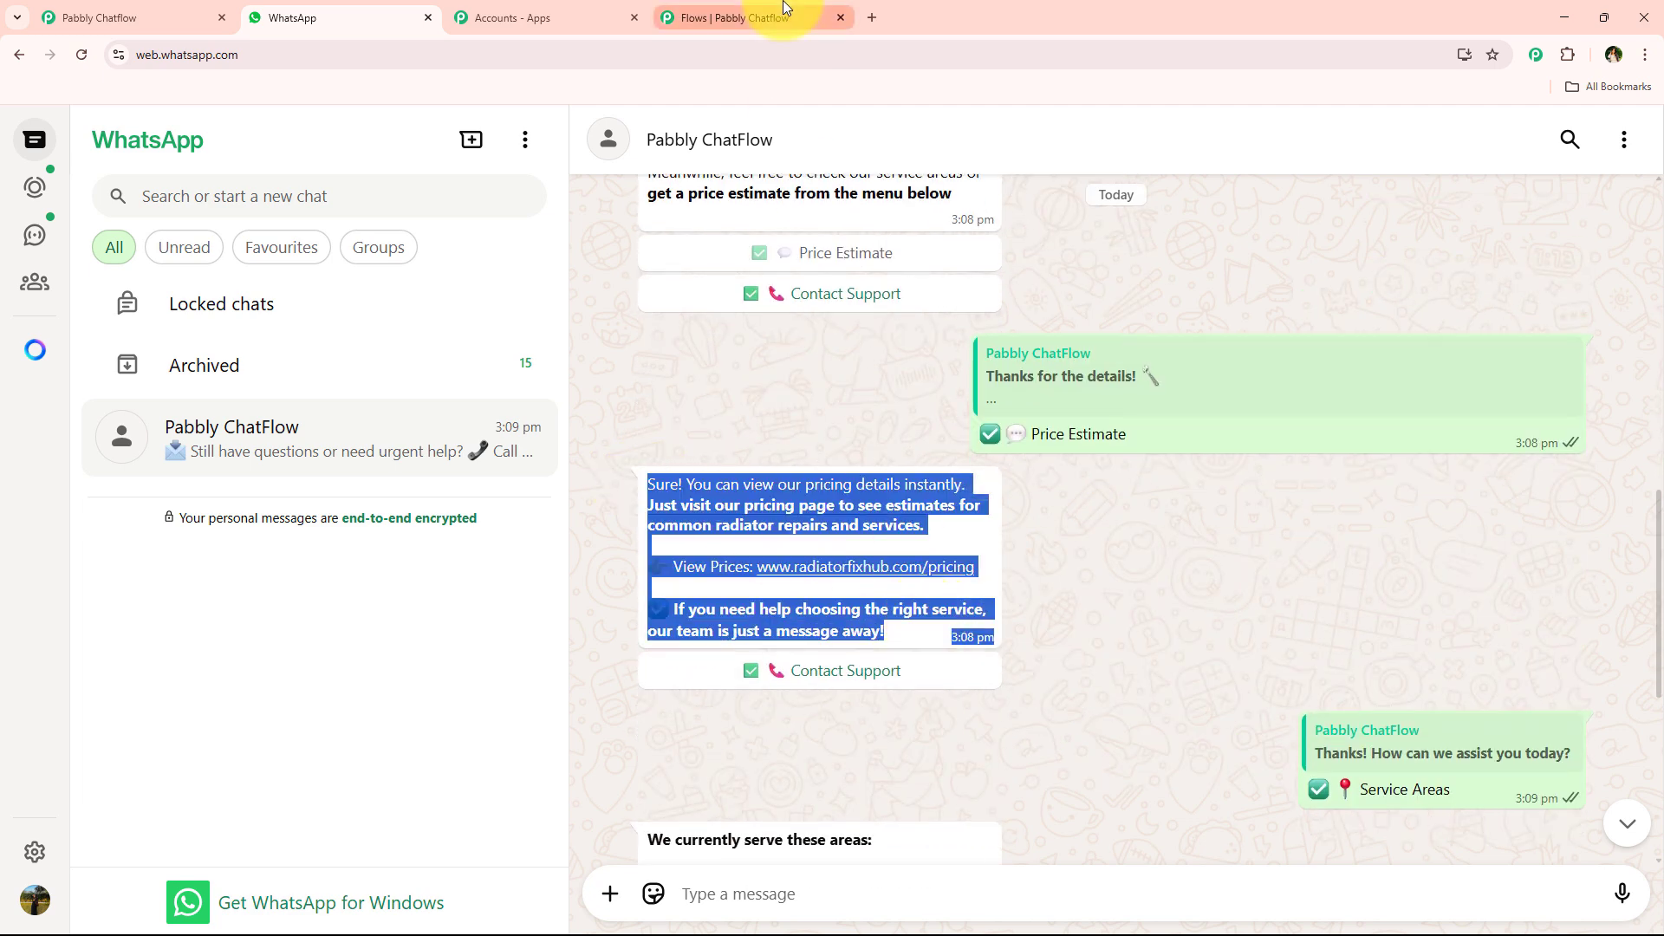
left_click(780, 19)
left_click(962, 607)
key("ctrl+v")
- Link the "Thanks for the details!" message's Price Estimate button to the pricing message and give that message a "✅ 📞 Contact Support" button
scroll(1075, 580, "down", 1)
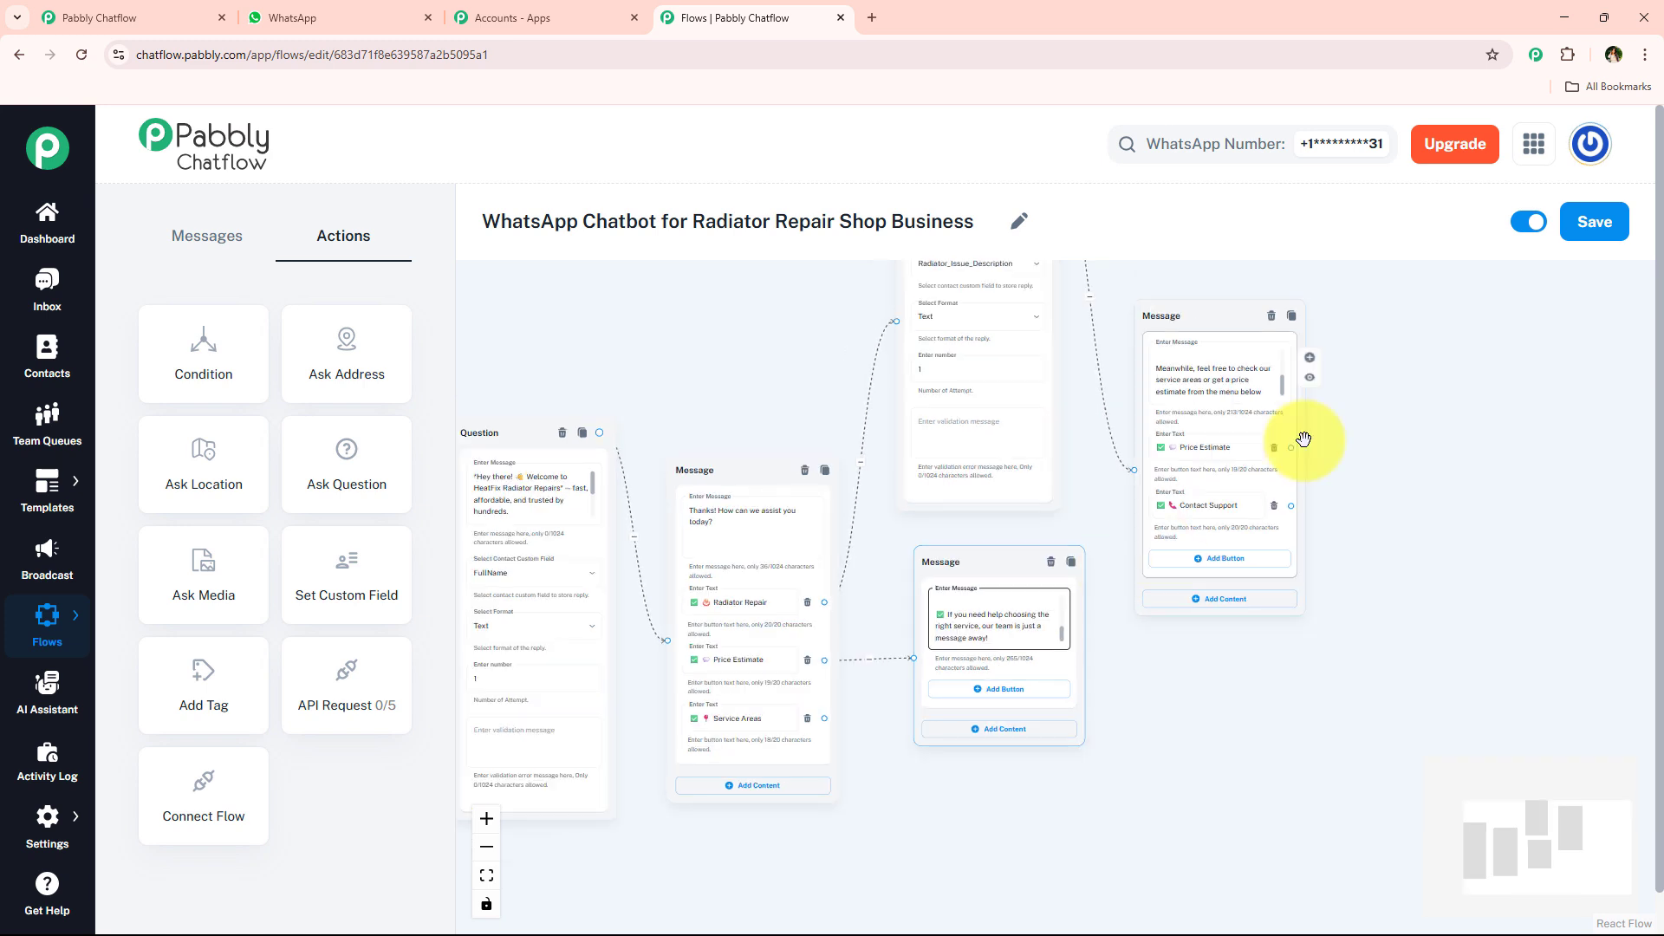
left_click_drag(1292, 447, 915, 657)
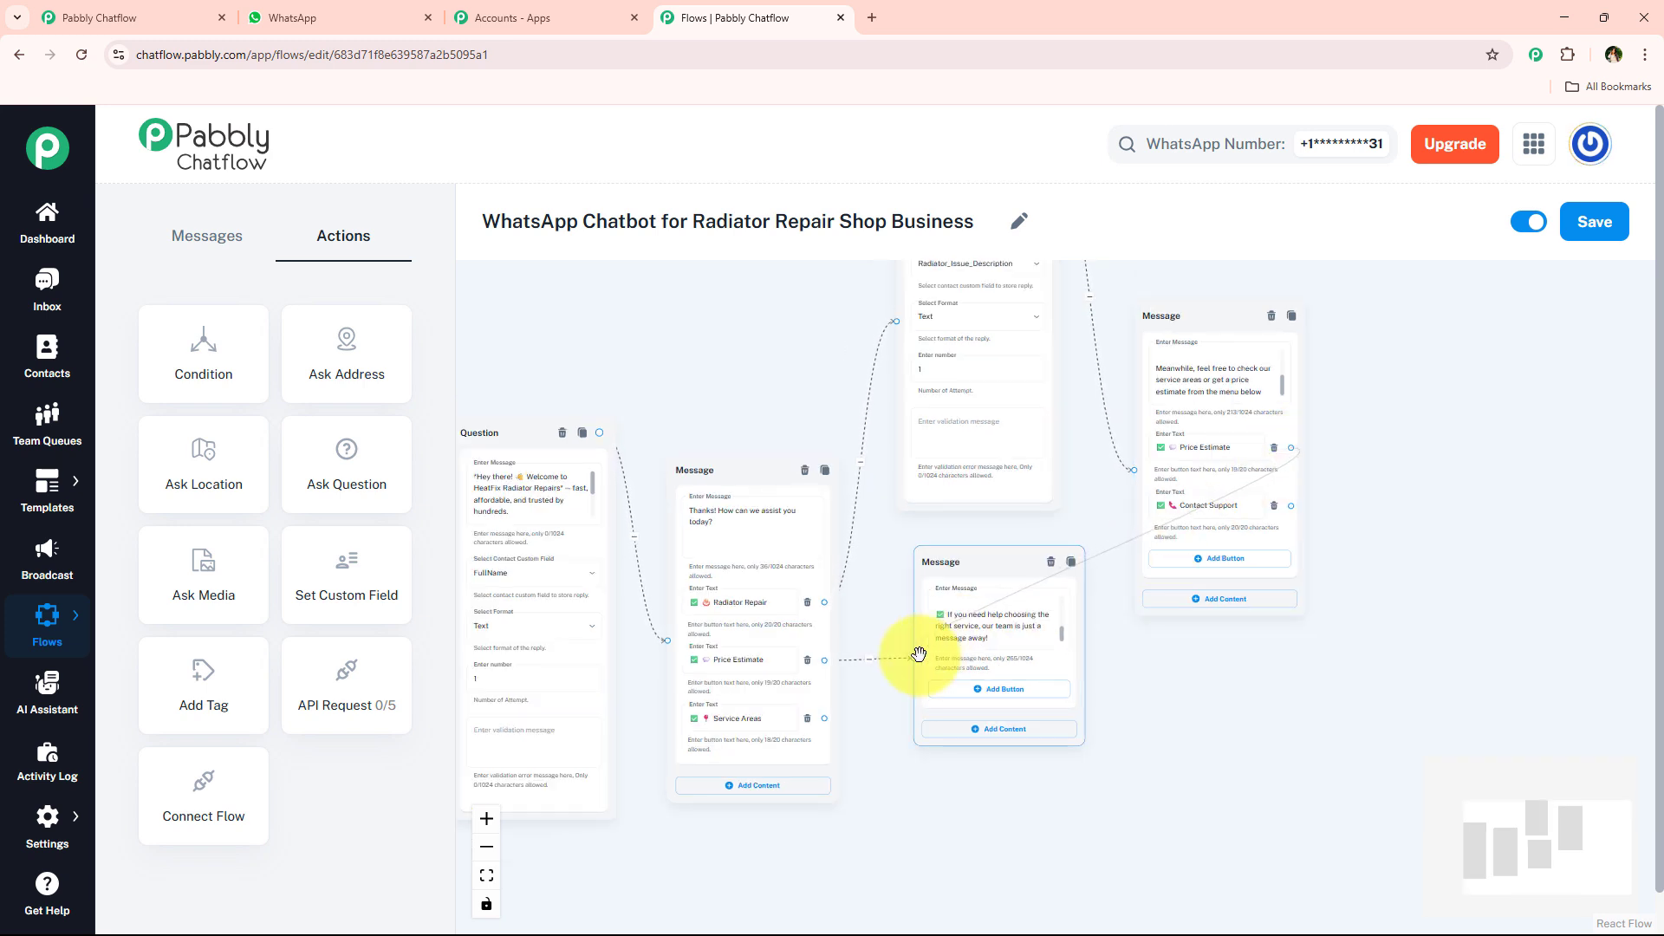
left_click(988, 689)
left_click_drag(1209, 506, 1254, 496)
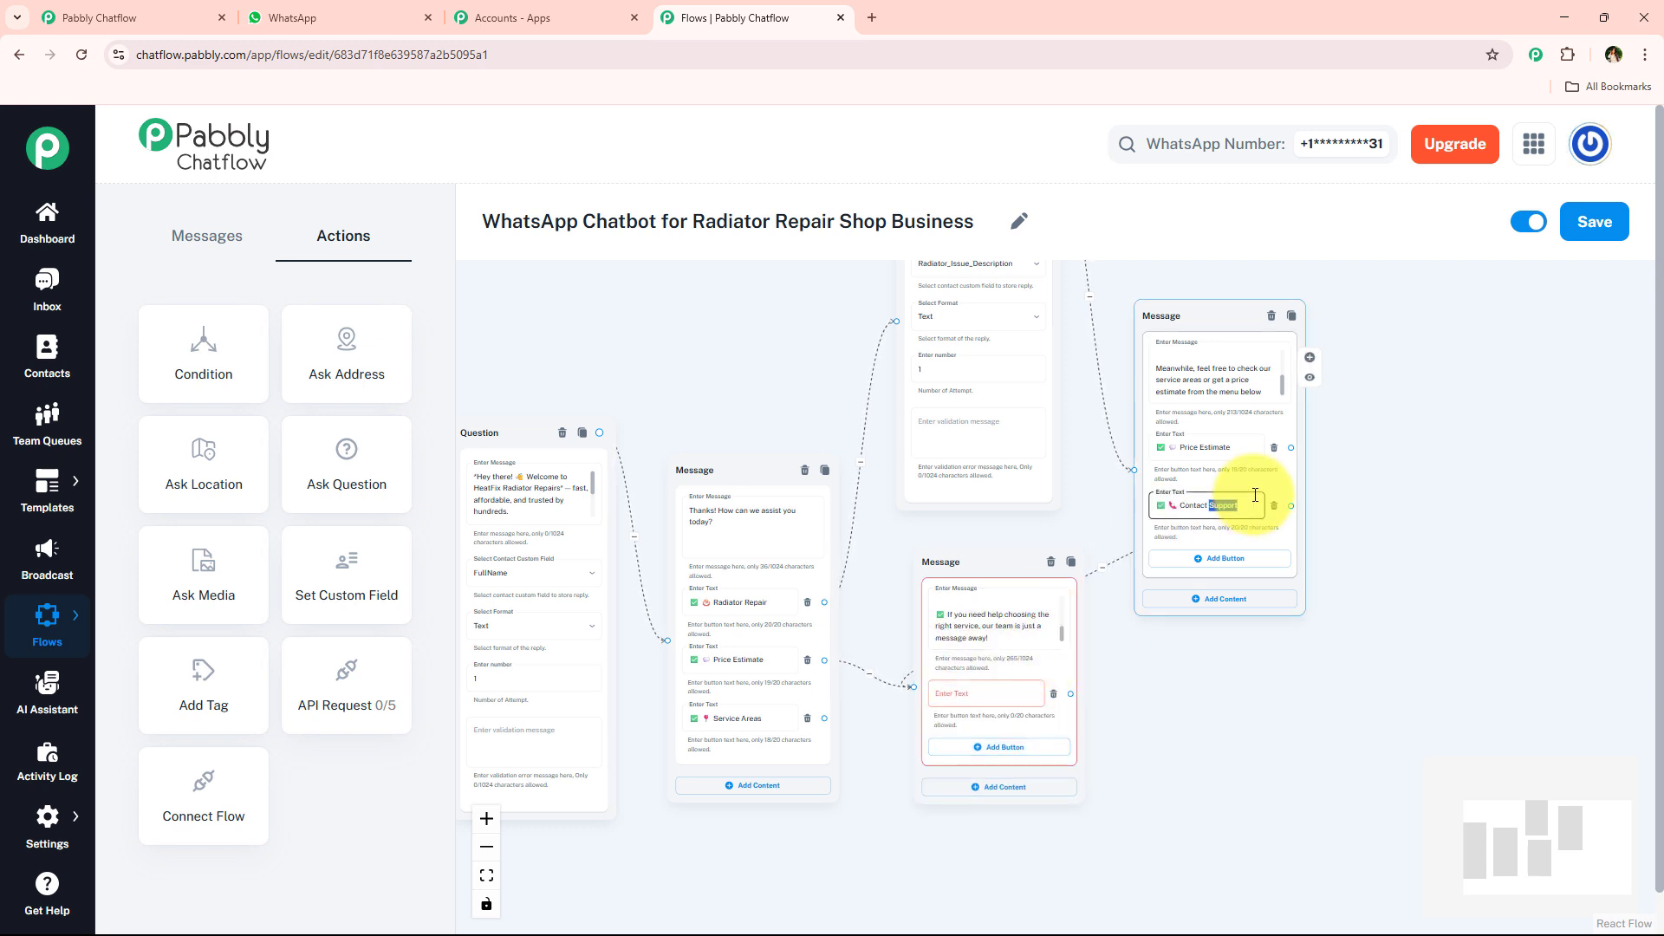
key("ctrl+c")
left_click(980, 685)
key("ctrl+v")
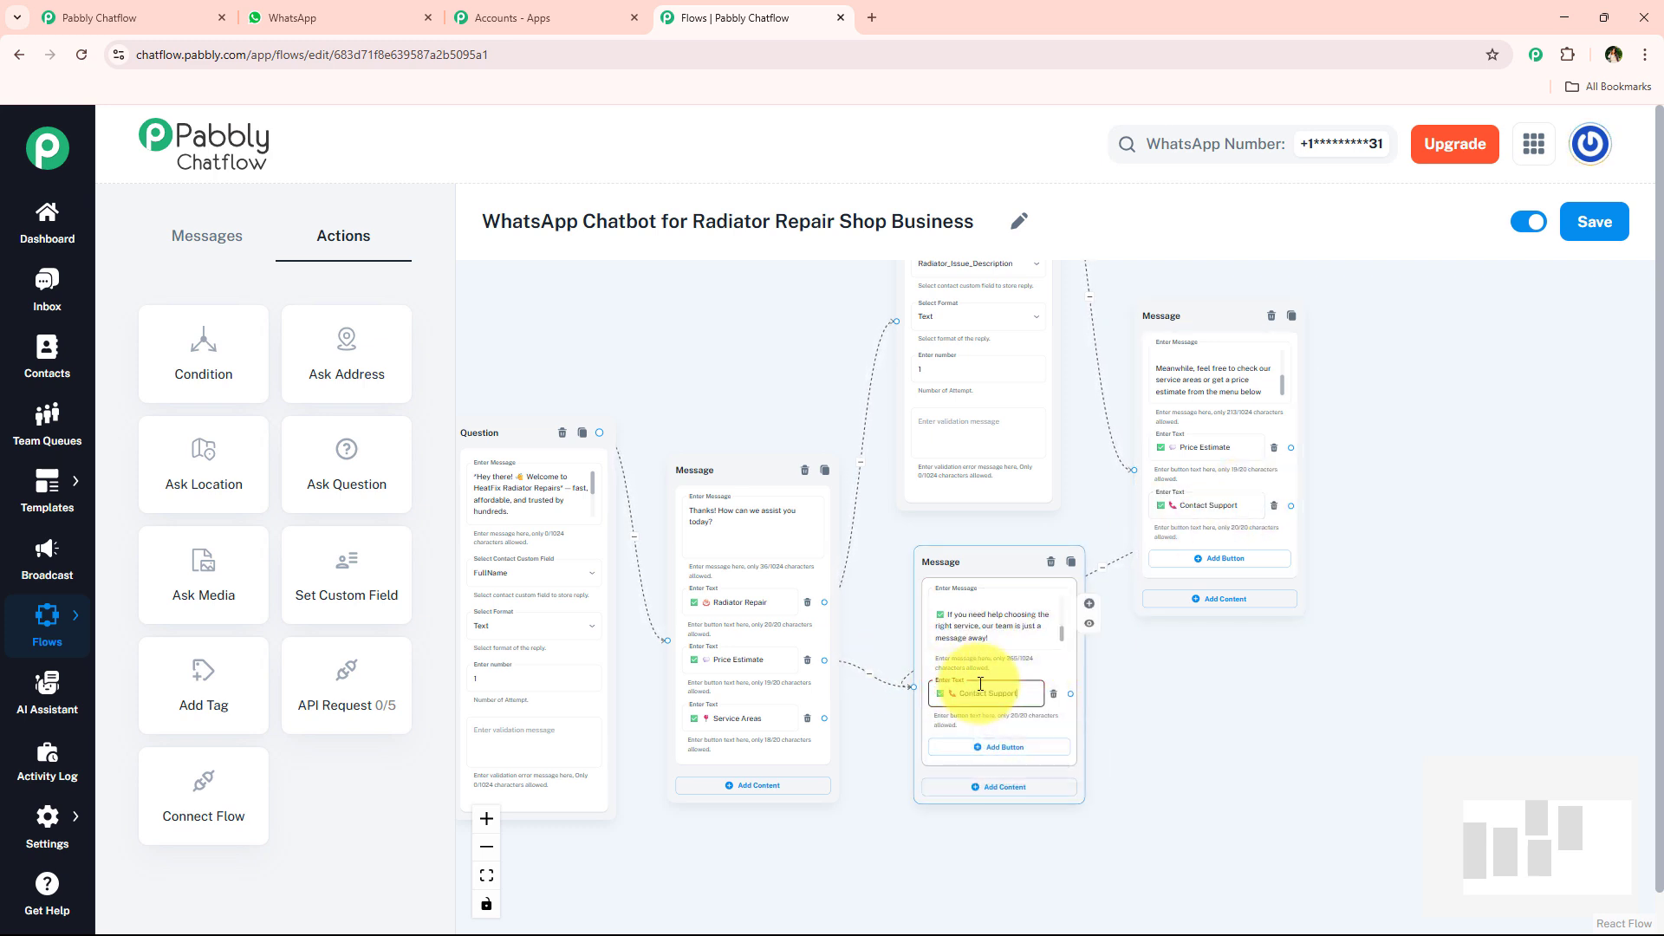
left_click(1176, 667)
- Connect a new Text + Button message node to the Service Areas button, placed below the pricing message
left_click_drag(876, 717, 923, 671)
scroll(932, 696, "up", 5)
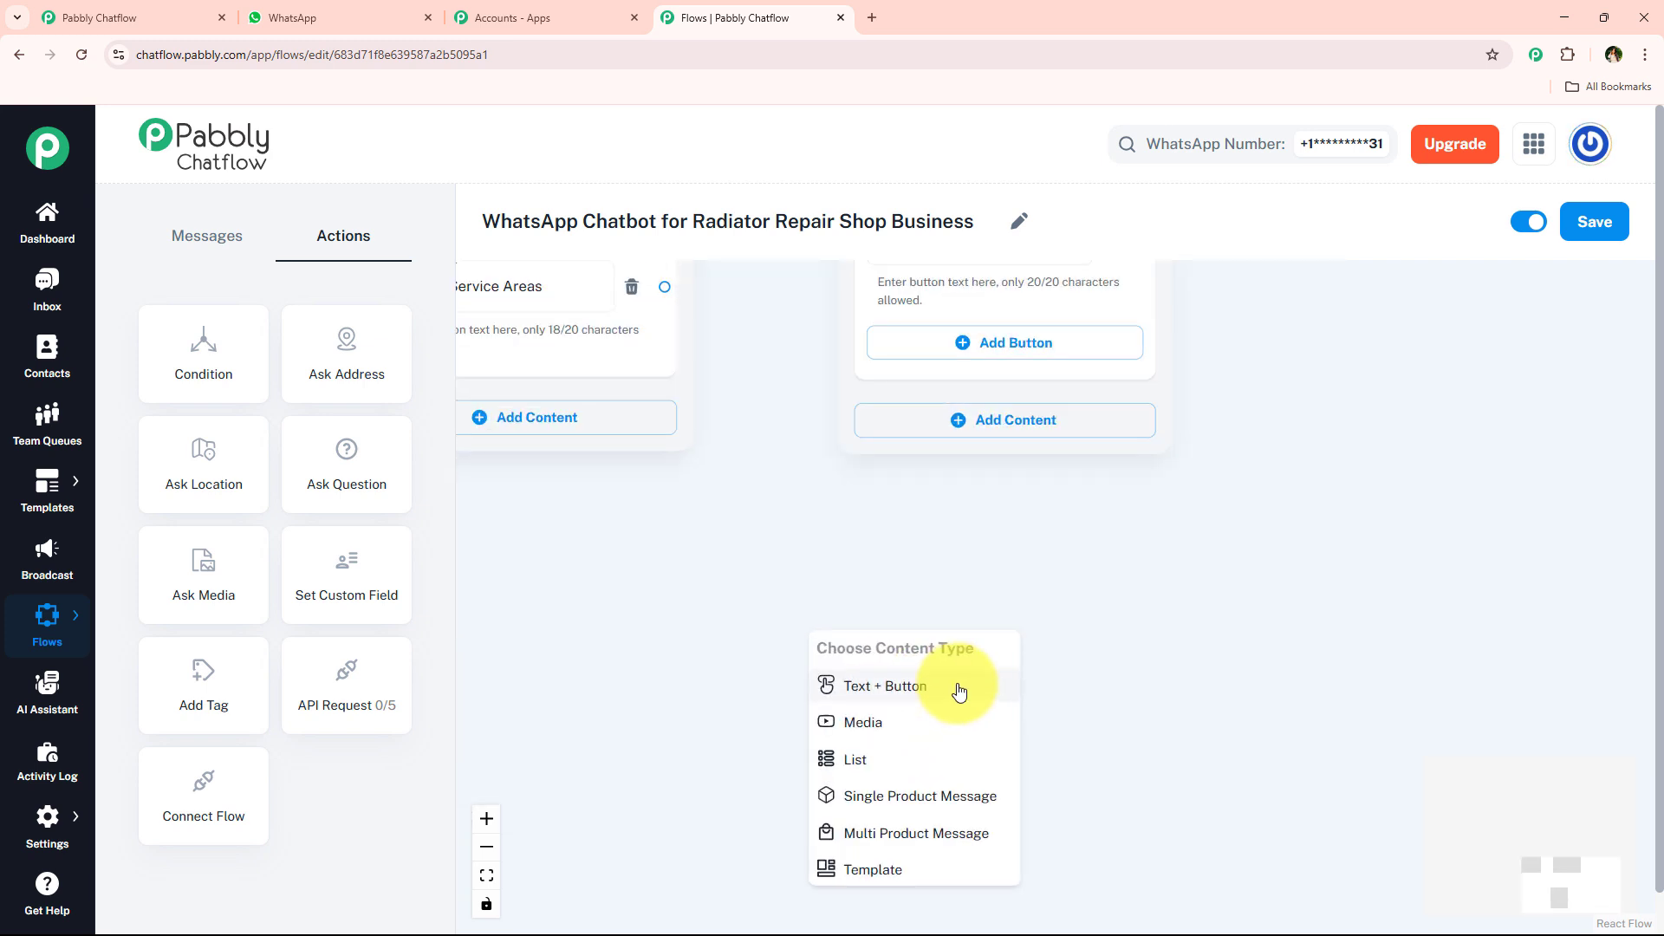
left_click(958, 687)
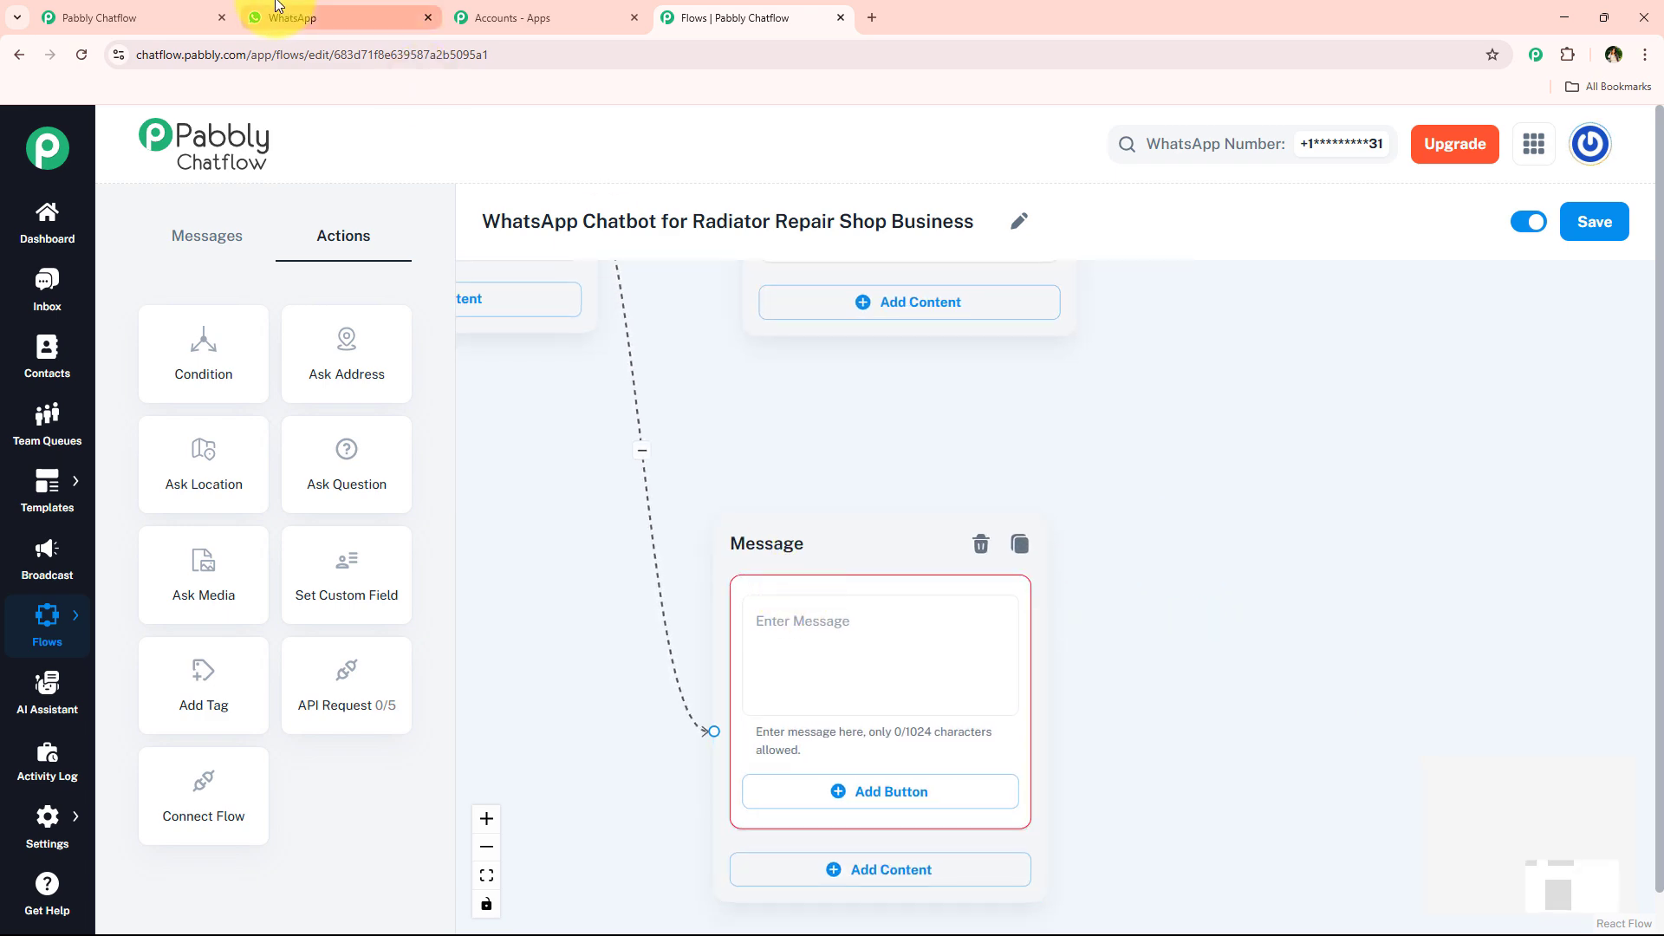
- Fill the Service Areas message with the "We currently serve these areas:" text copied from the WhatsApp chat
left_click(329, 17)
scroll(877, 513, "down", 1)
scroll(876, 512, "down", 5)
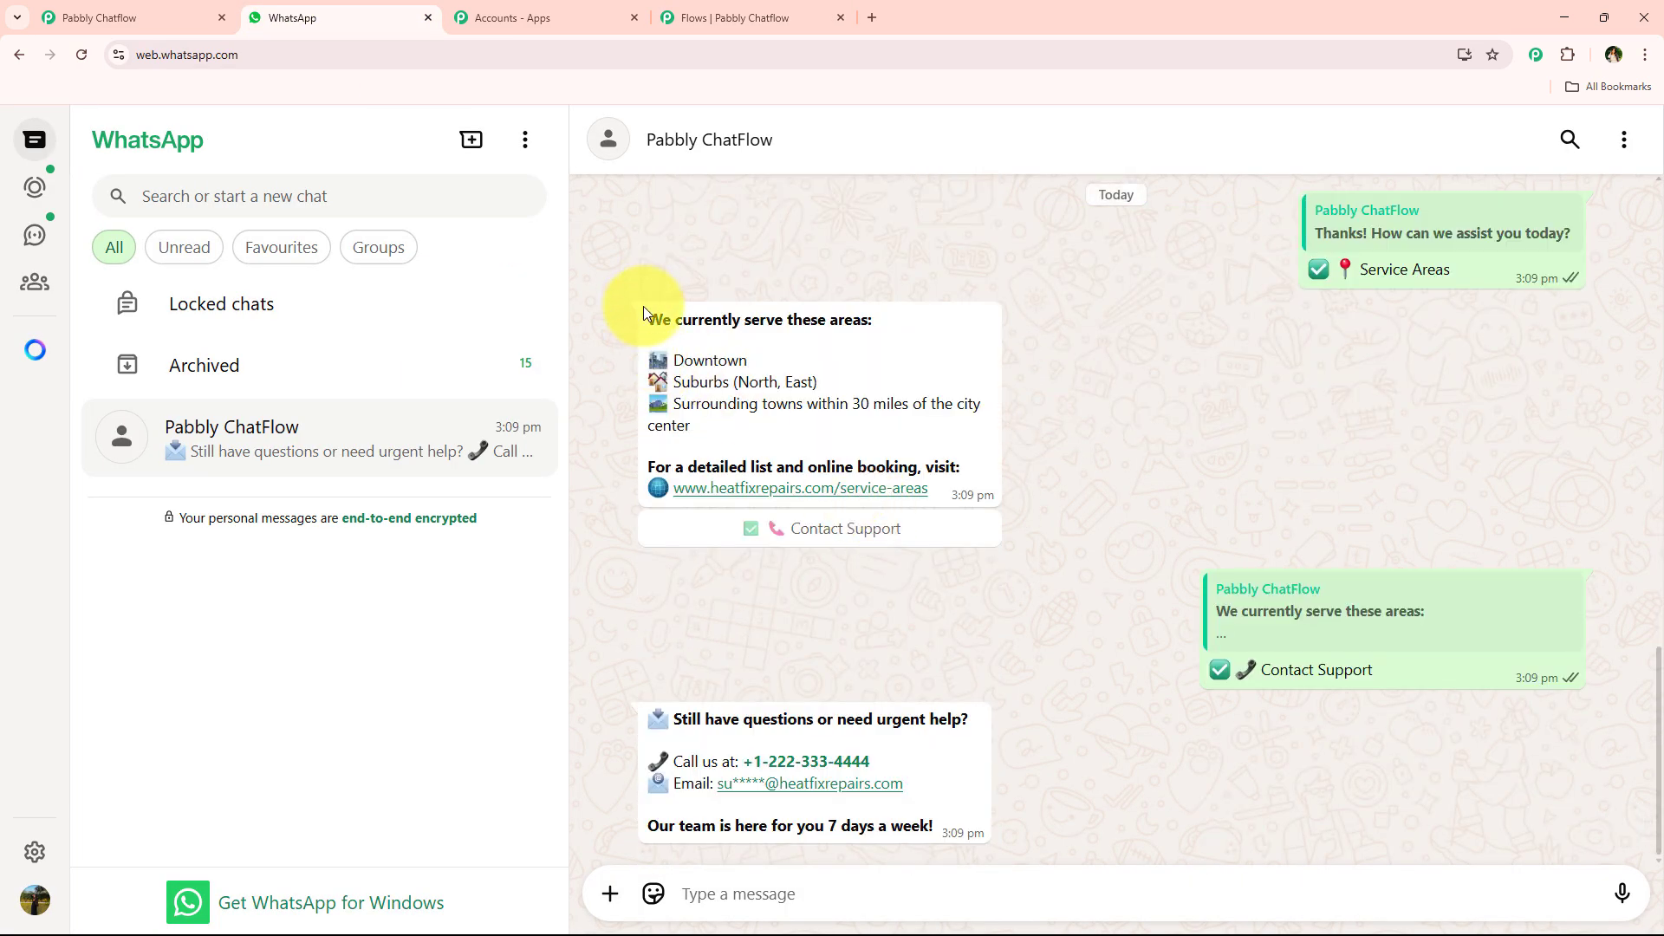
left_click_drag(644, 313, 945, 487)
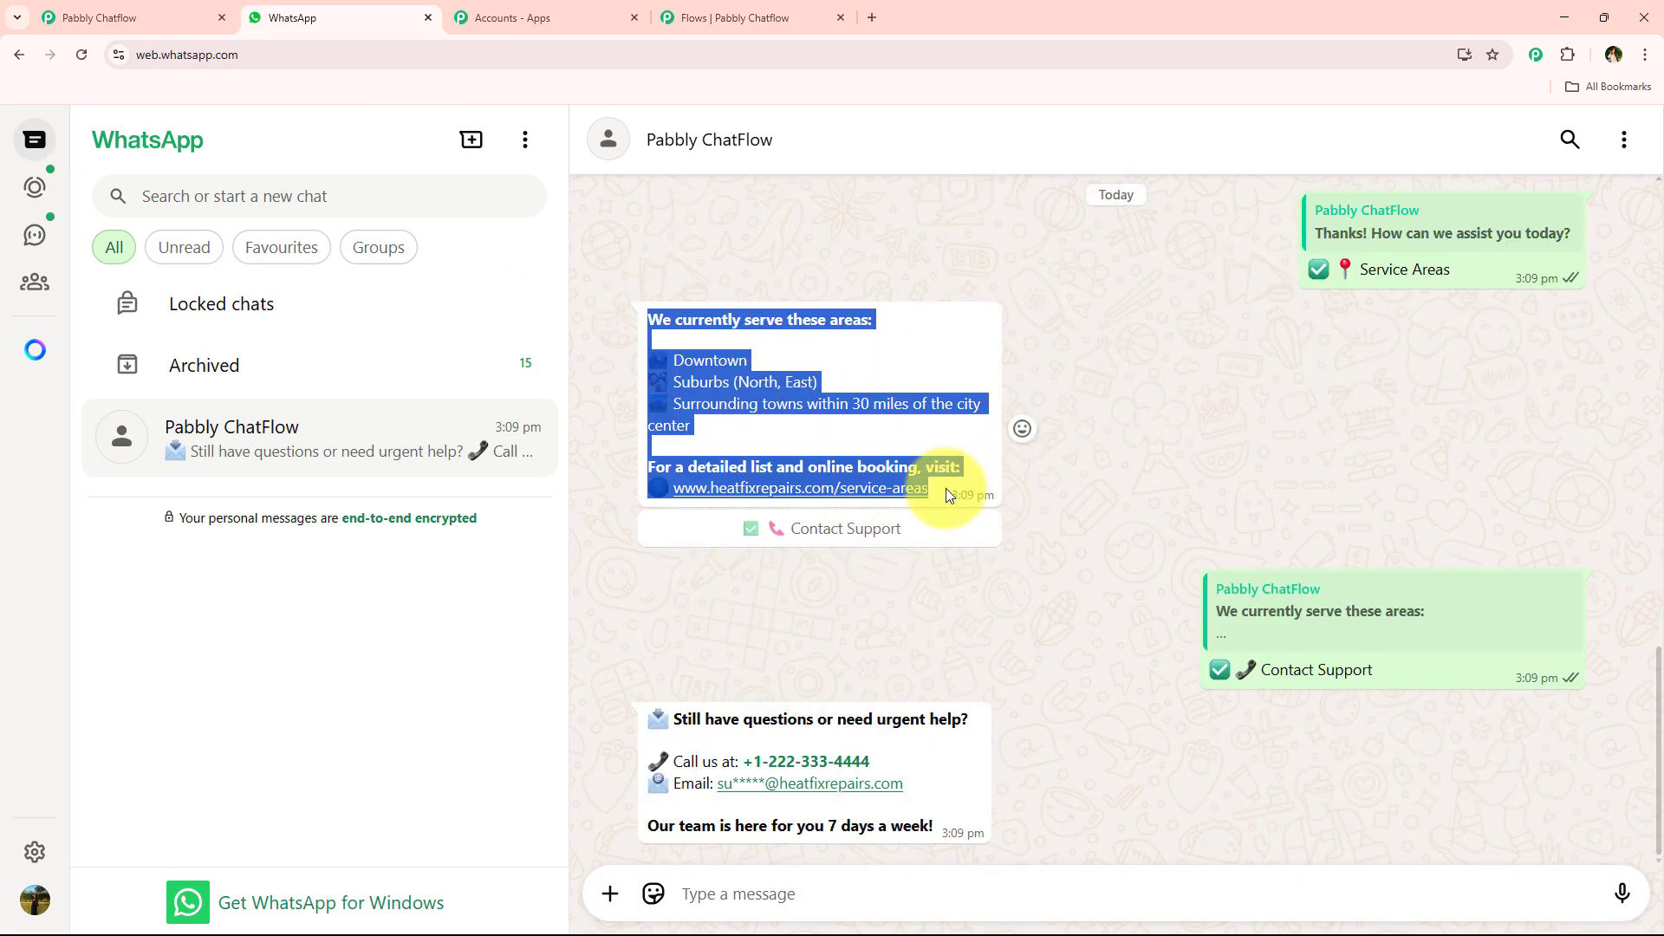
left_click(760, 5)
left_click(864, 619)
key("ctrl+v")
scroll(917, 632, "down", 2)
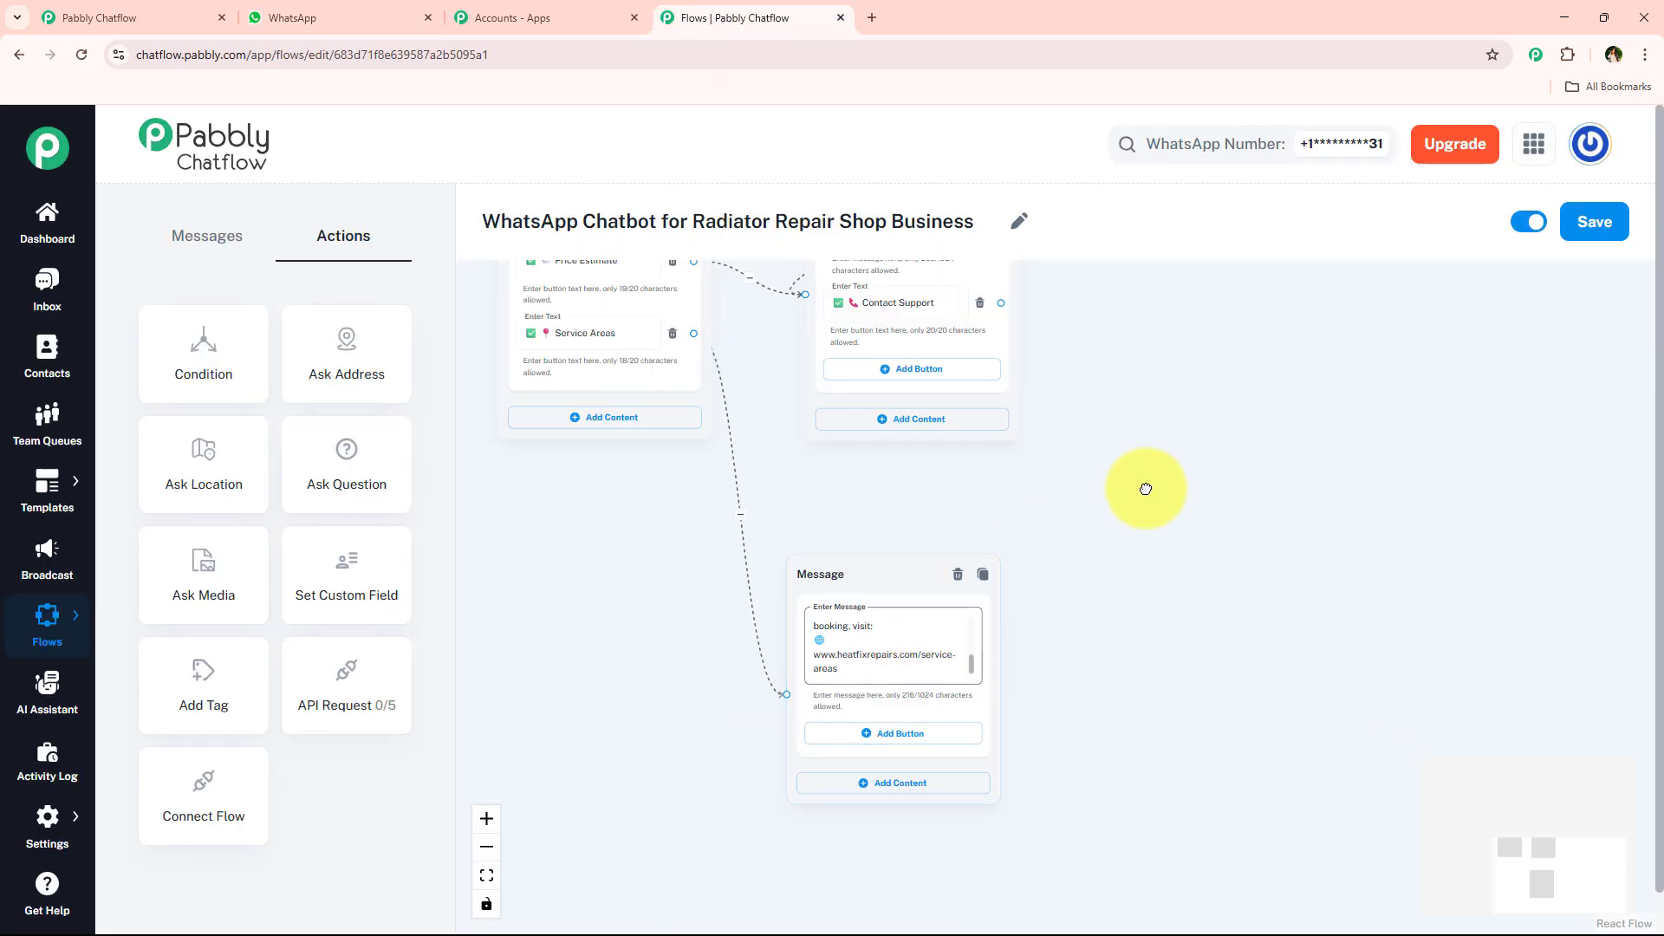
- Add a "✅ 📞 Contact Support" button to the Service Areas message, copying its text from the pricing message's button
left_click(931, 728)
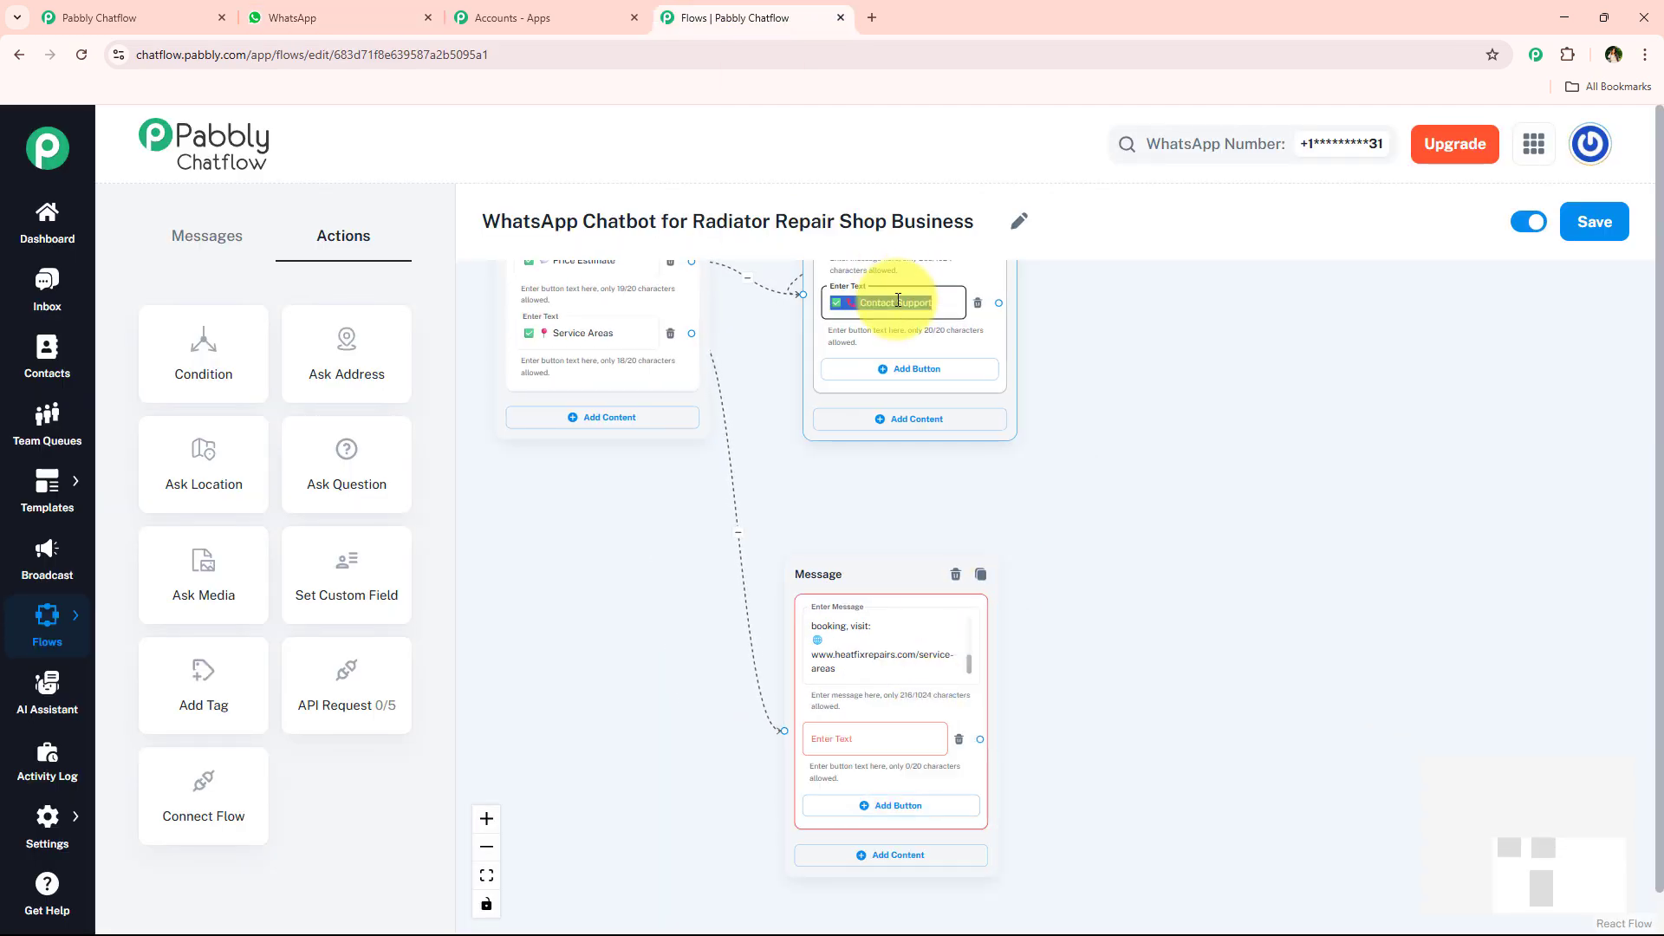
key("ctrl+c")
left_click(917, 736)
key("ctrl+v")
scroll(1145, 655, "down", 2)
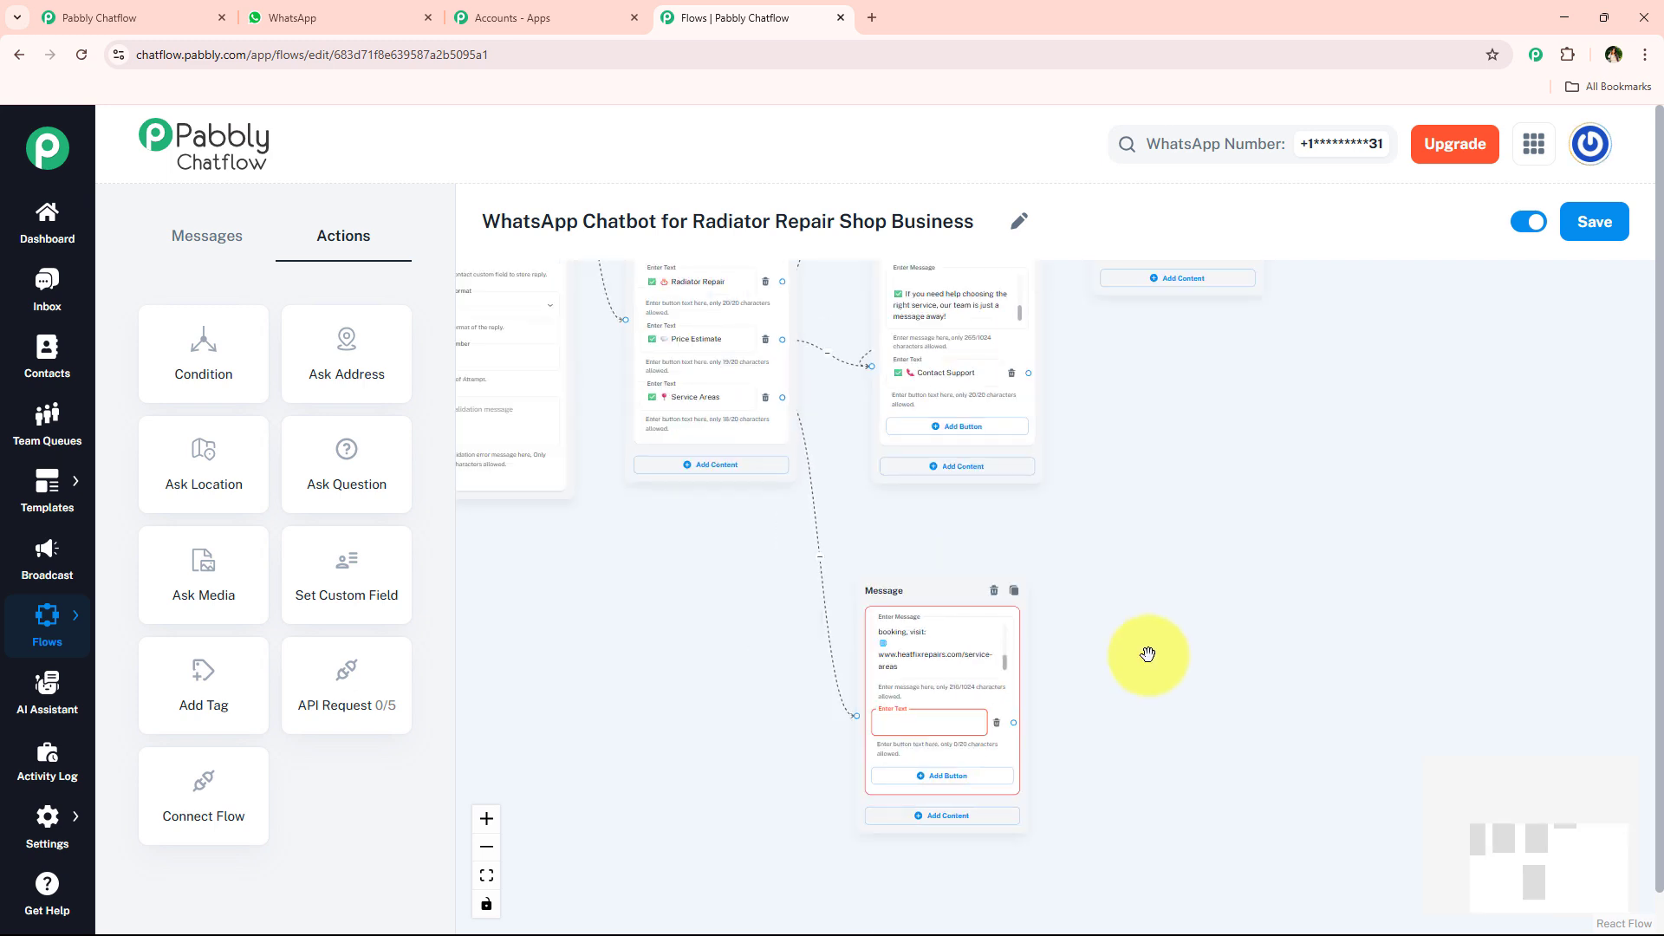
left_click(962, 718)
key("ctrl+v")
- Connect a new Text + Button message node to the "Thanks for the details!" message's Contact Support button, placed below that message
scroll(967, 691, "down", 4)
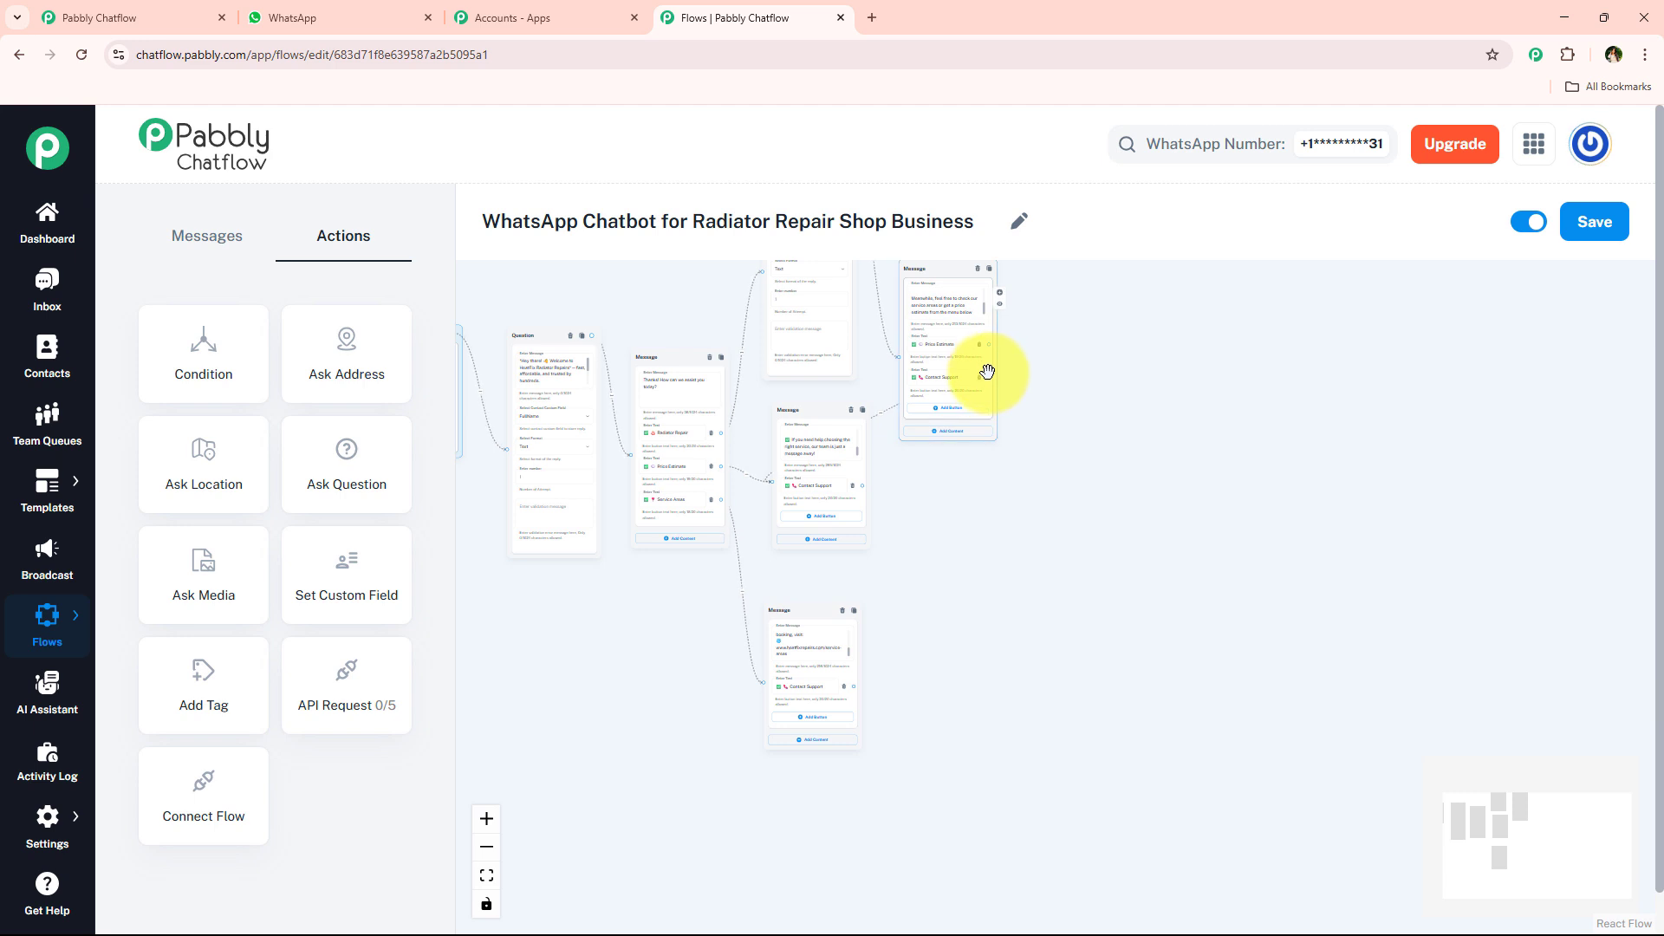
left_click_drag(987, 373, 1016, 562)
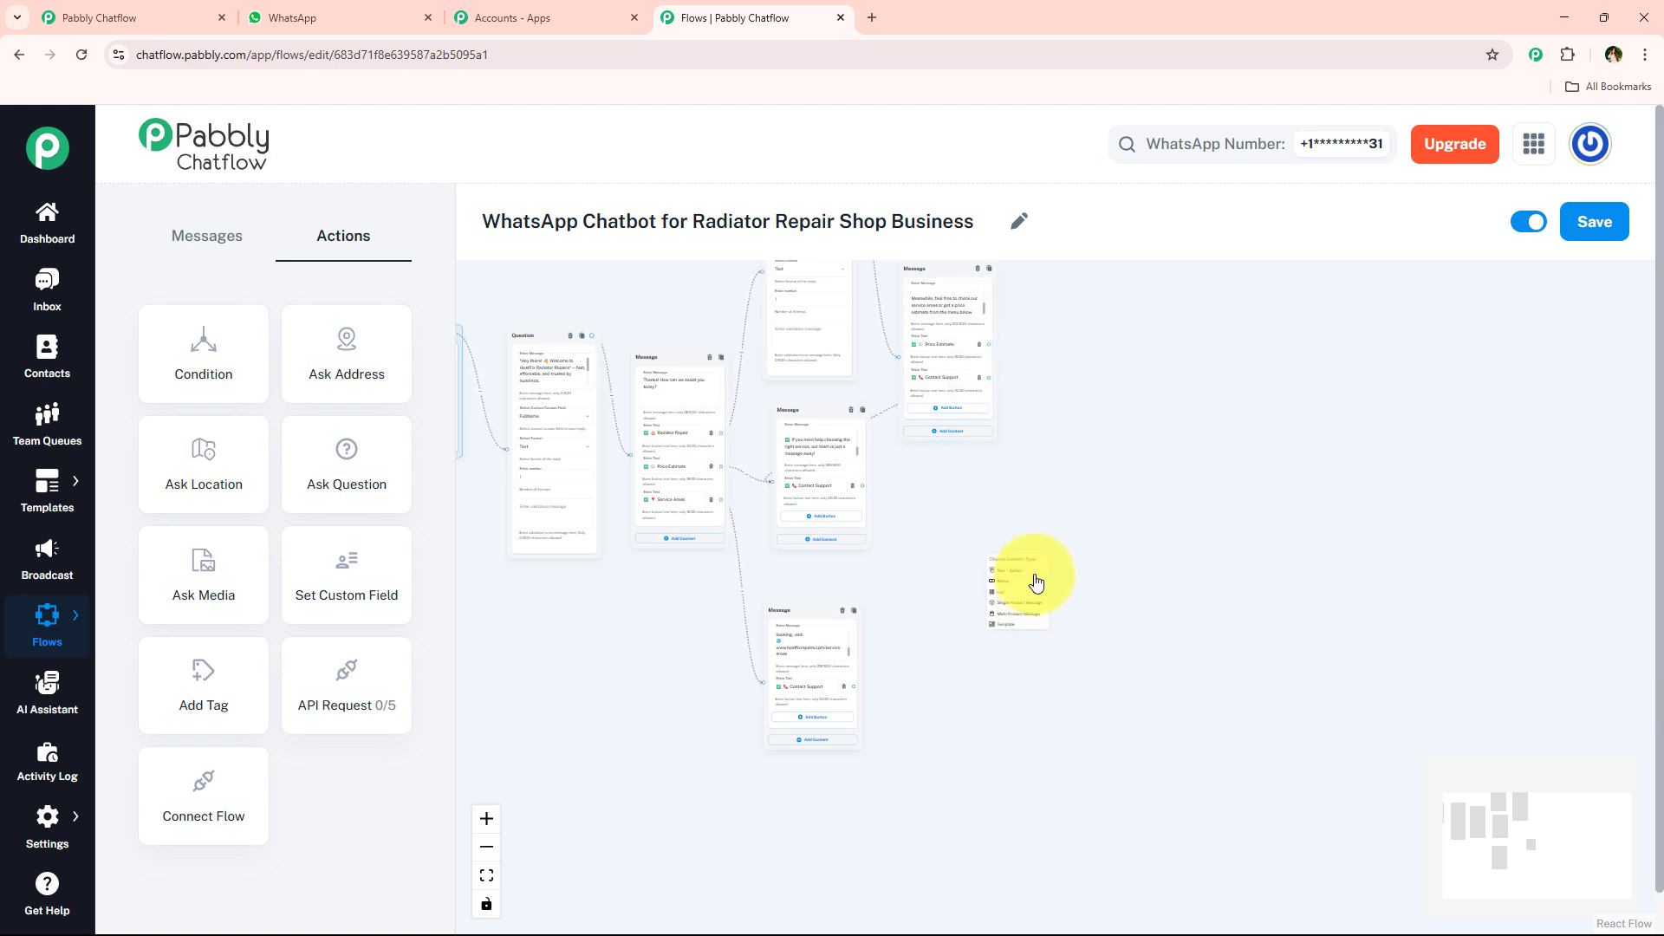
scroll(1034, 583, "up", 4)
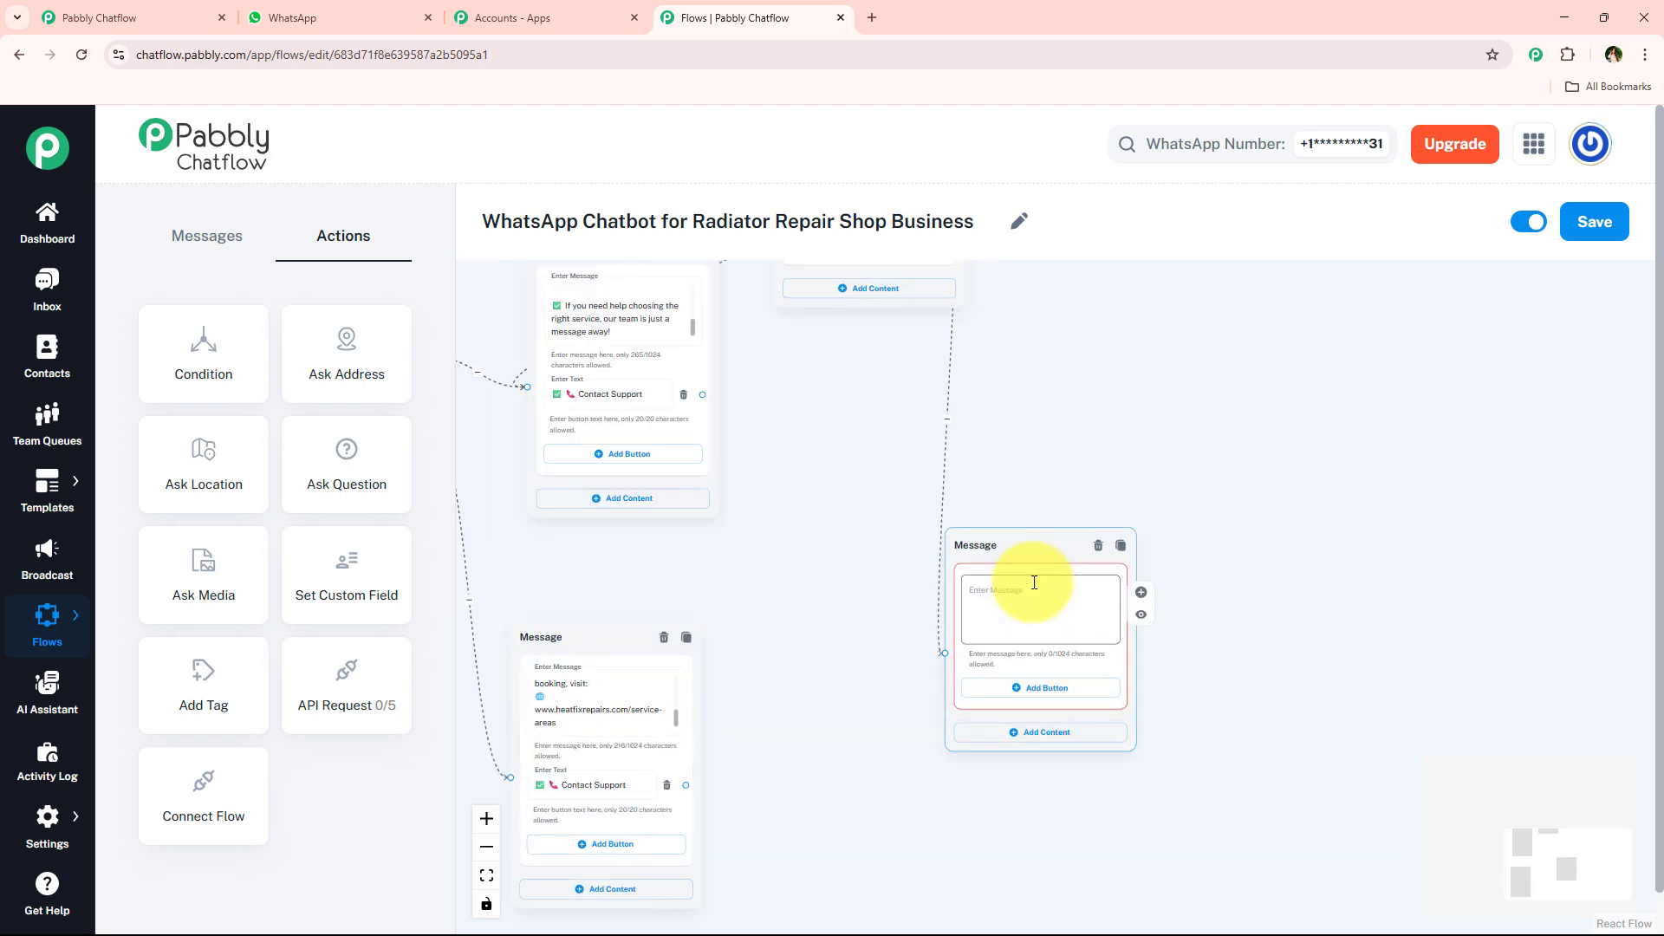
- Fill the Contact Support message with the "Still have questions or need urgent help?" text copied from the WhatsApp chat
left_click(279, 19)
left_click_drag(673, 693, 931, 844)
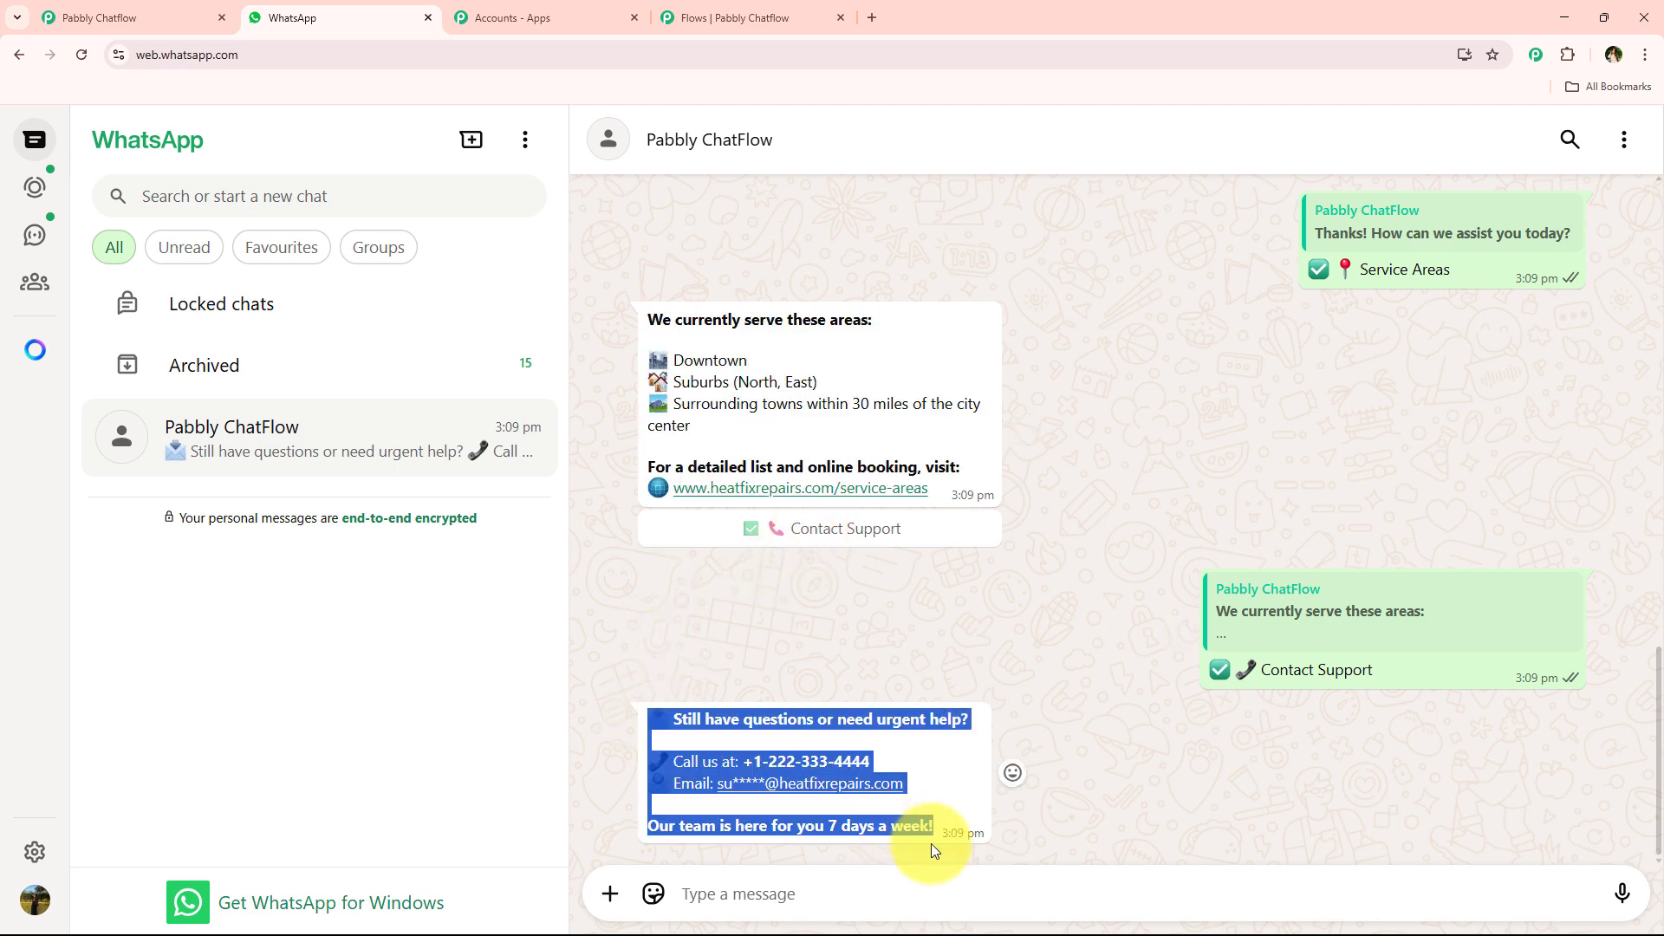
left_click(742, 17)
left_click(1003, 624)
key("ctrl+v")
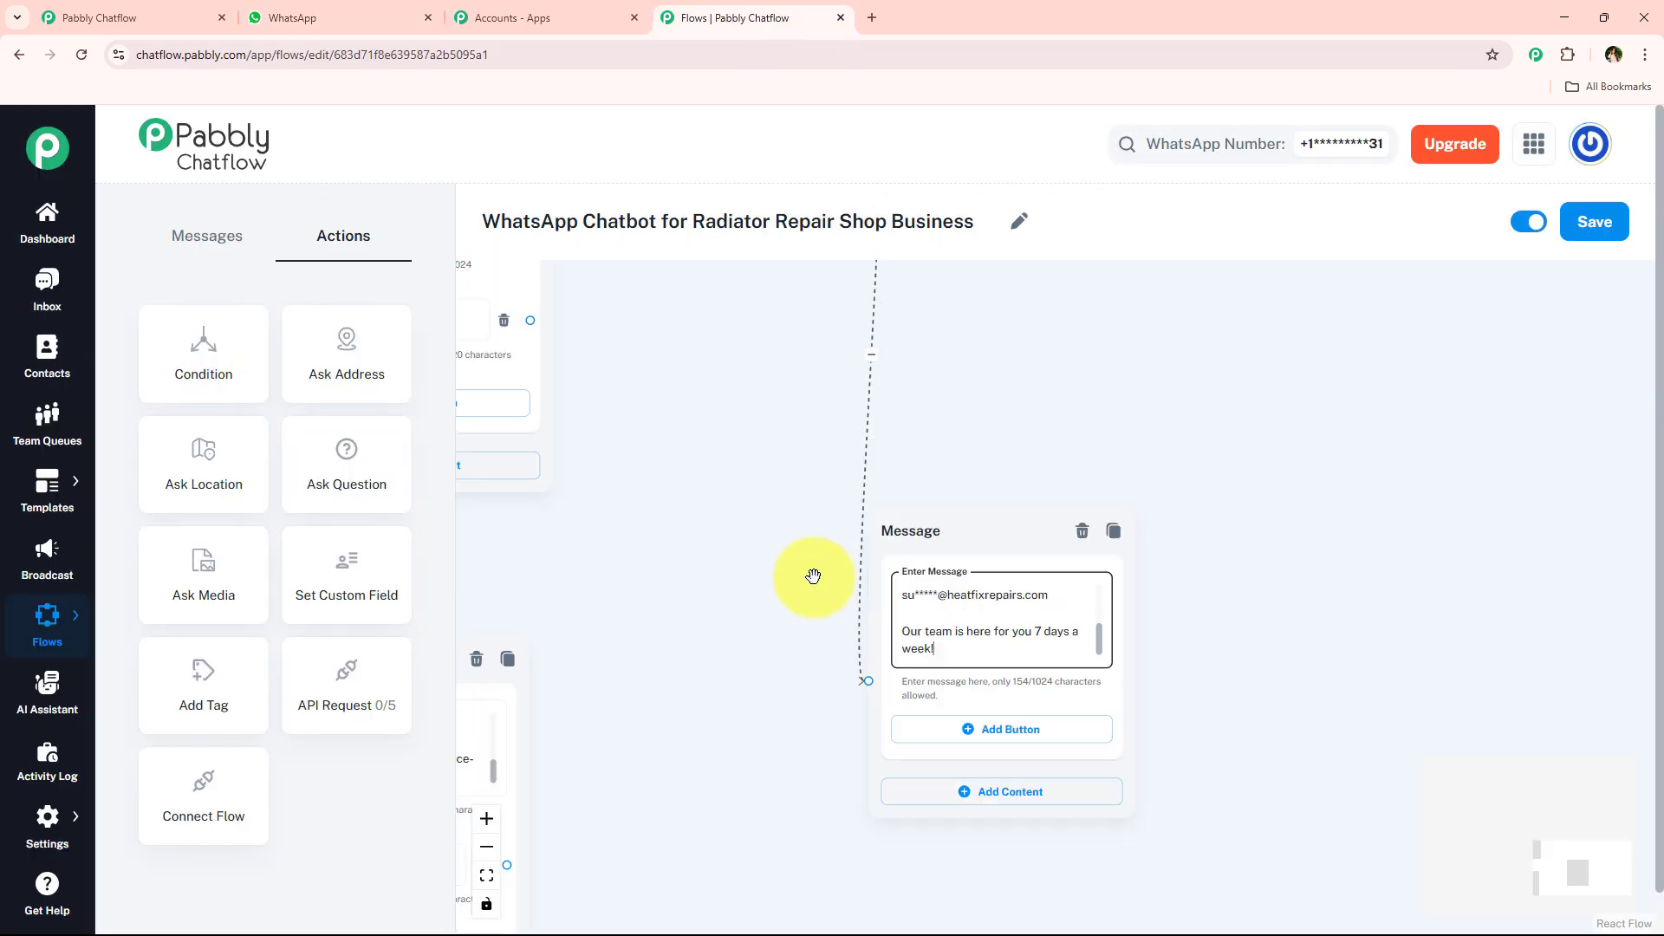
- Link the Contact Support buttons of the pricing and Service Areas messages to the support message
scroll(809, 576, "down", 3)
scroll(751, 581, "down", 3)
scroll(861, 650, "left", 2)
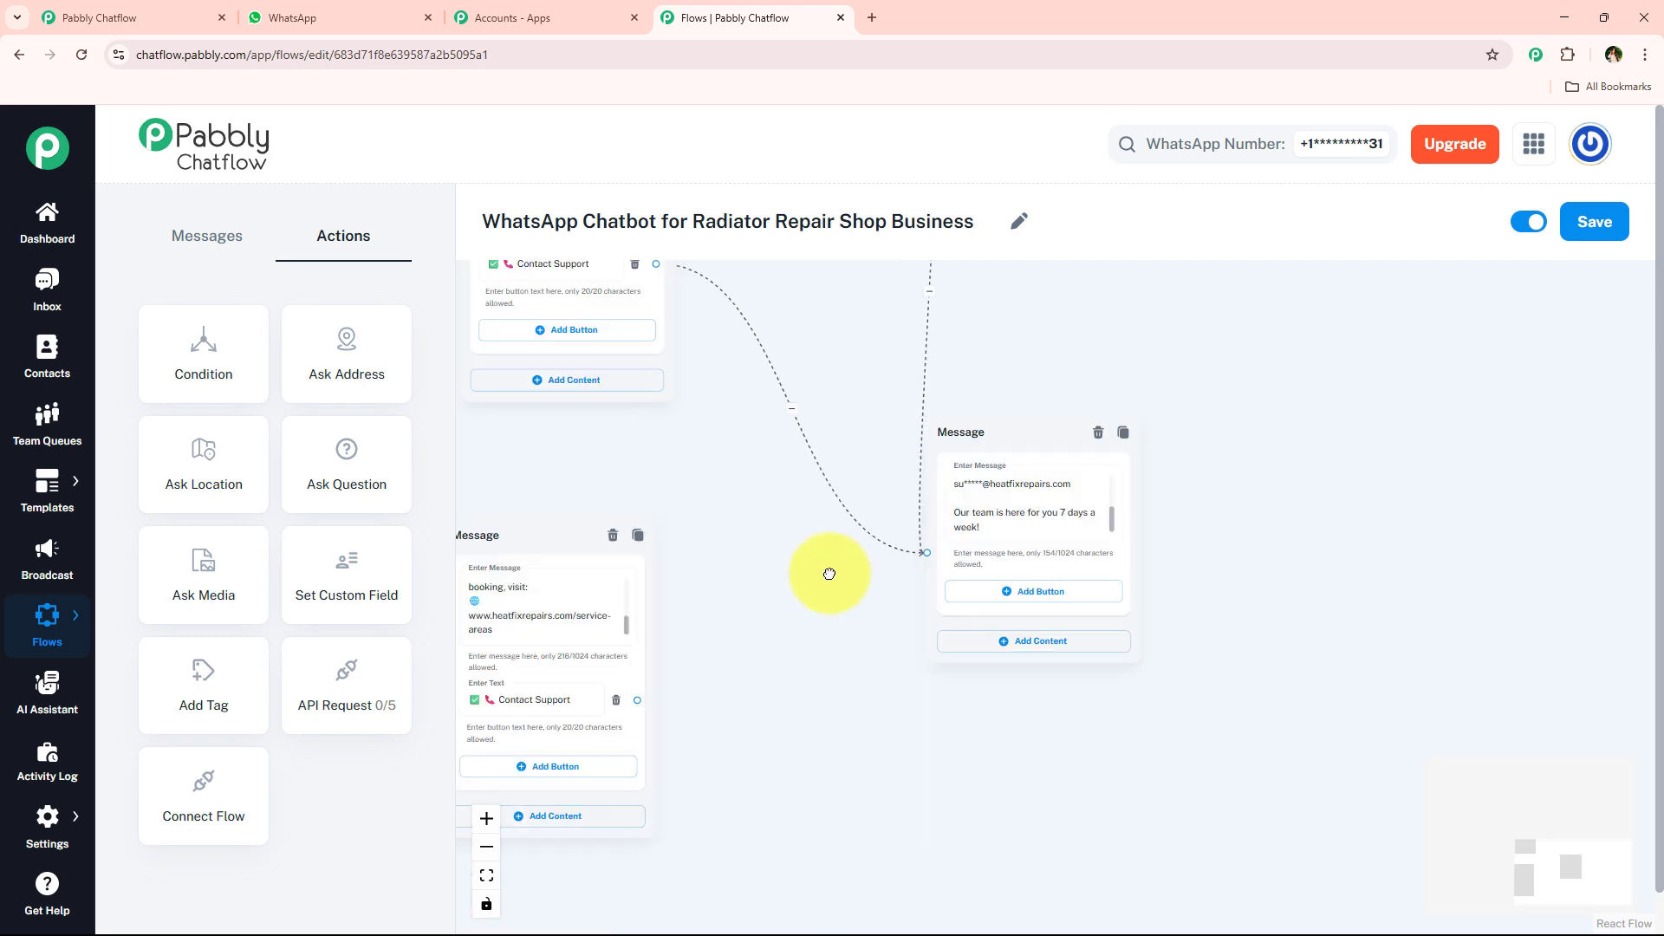
left_click_drag(675, 641, 964, 495)
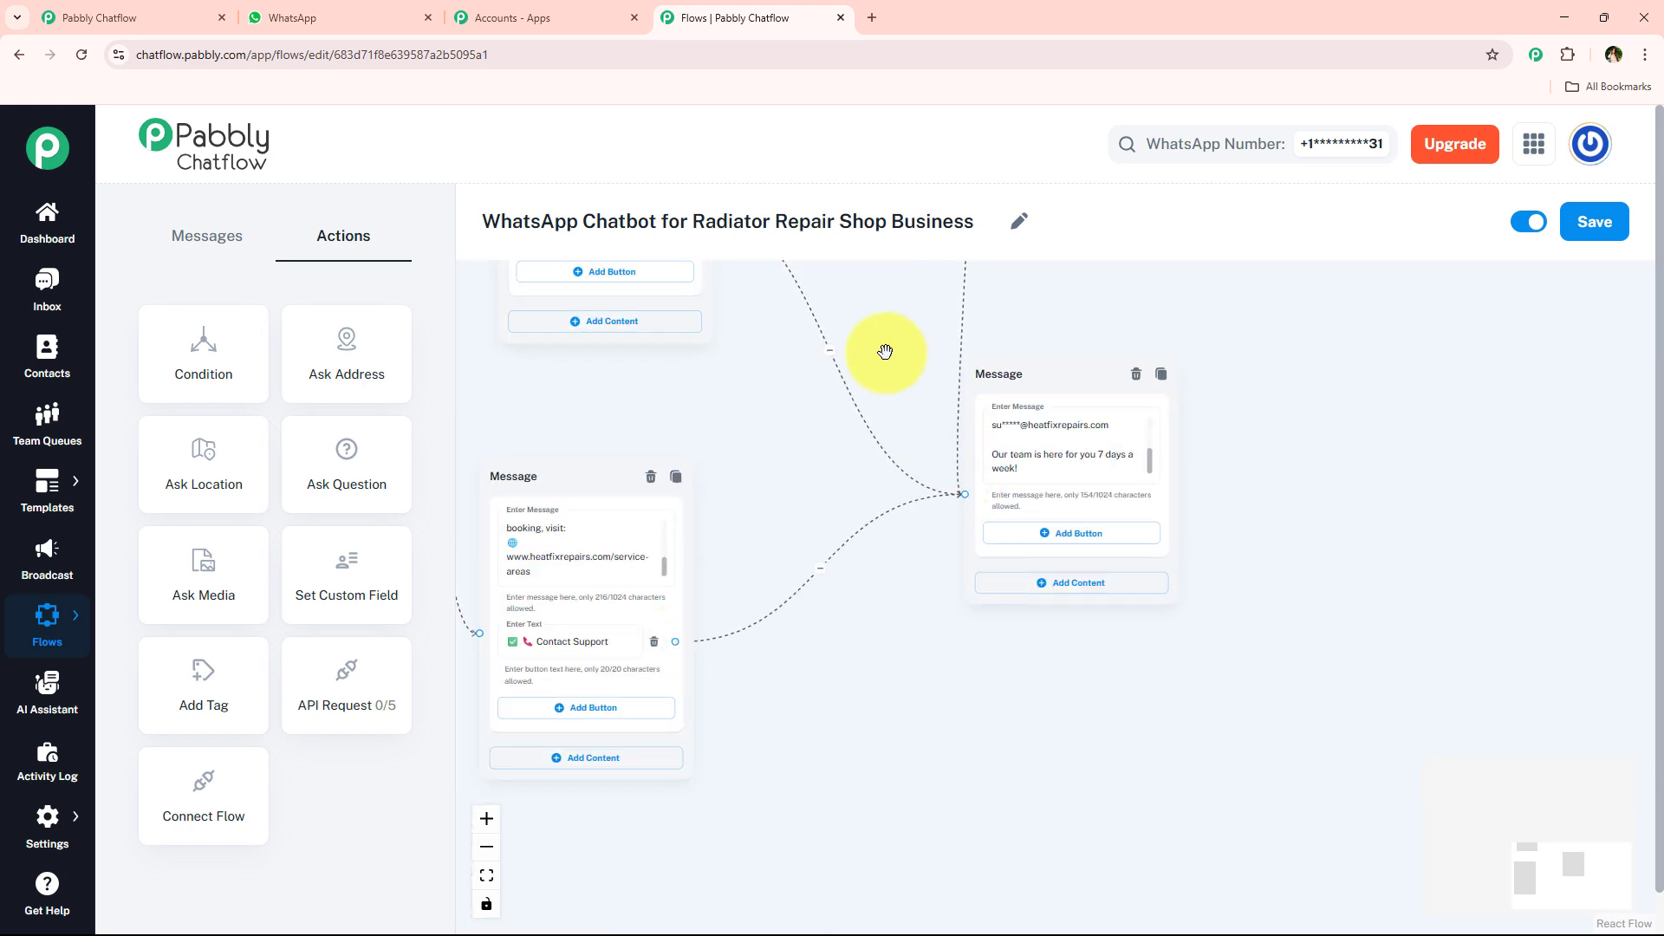
- Review the assembled flow, checking the Flow Start trigger, the question and message nodes and their connections
scroll(884, 354, "down", 5)
left_click_drag(819, 390, 1024, 643)
scroll(743, 724, "up", 5)
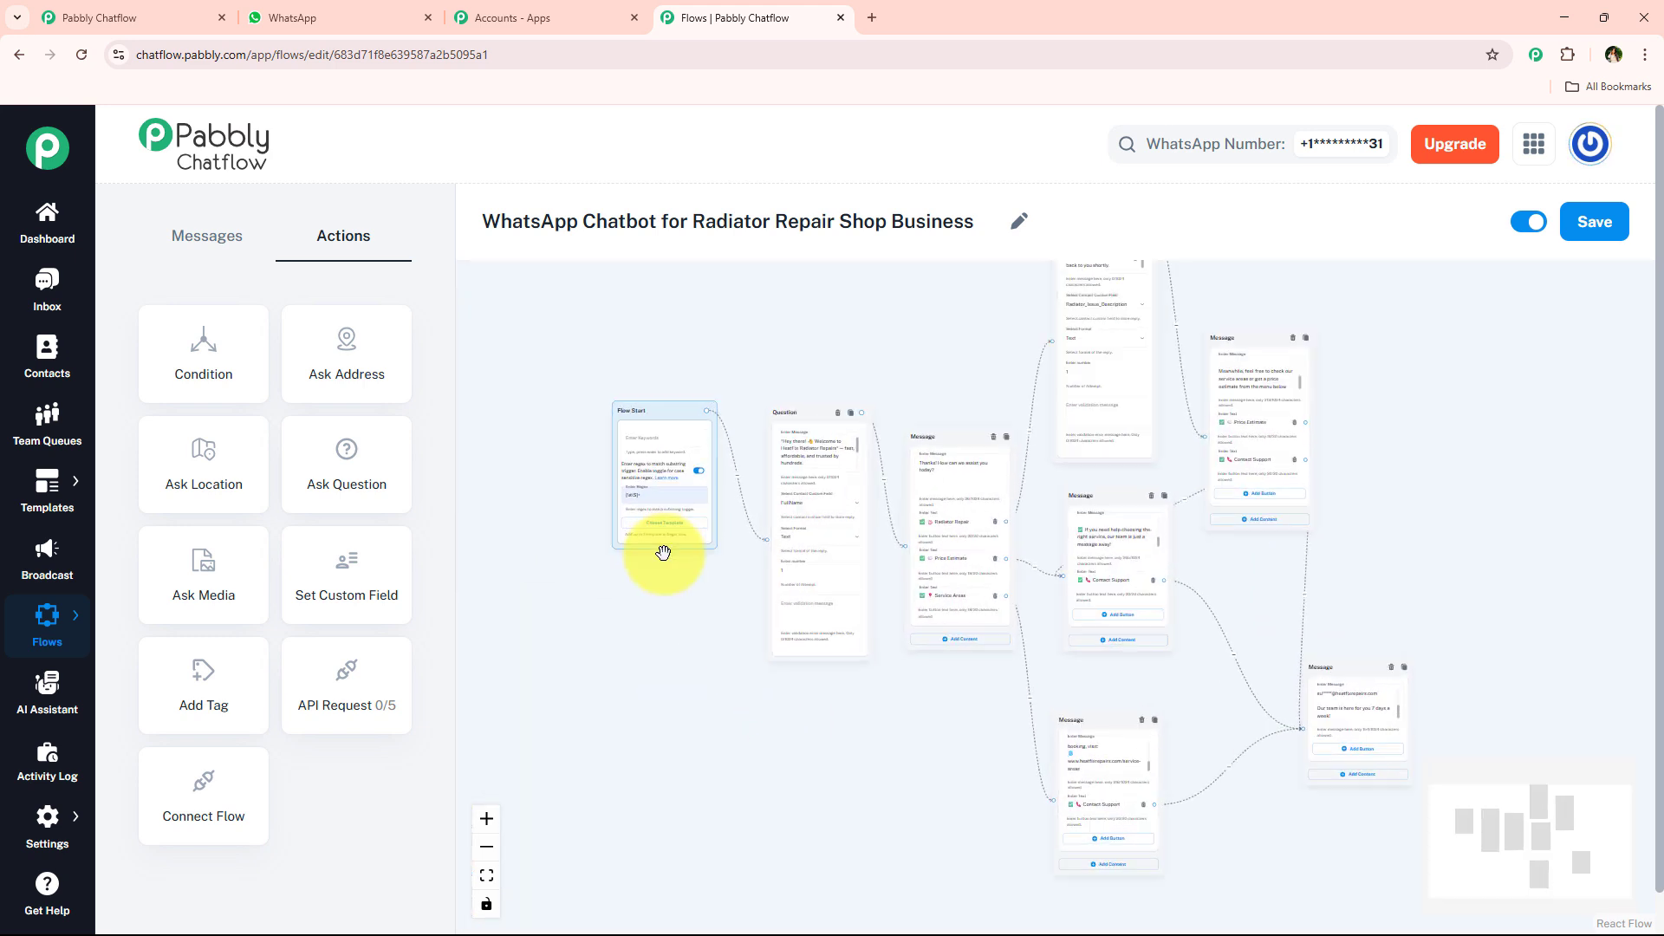
scroll(630, 545, "up", 2)
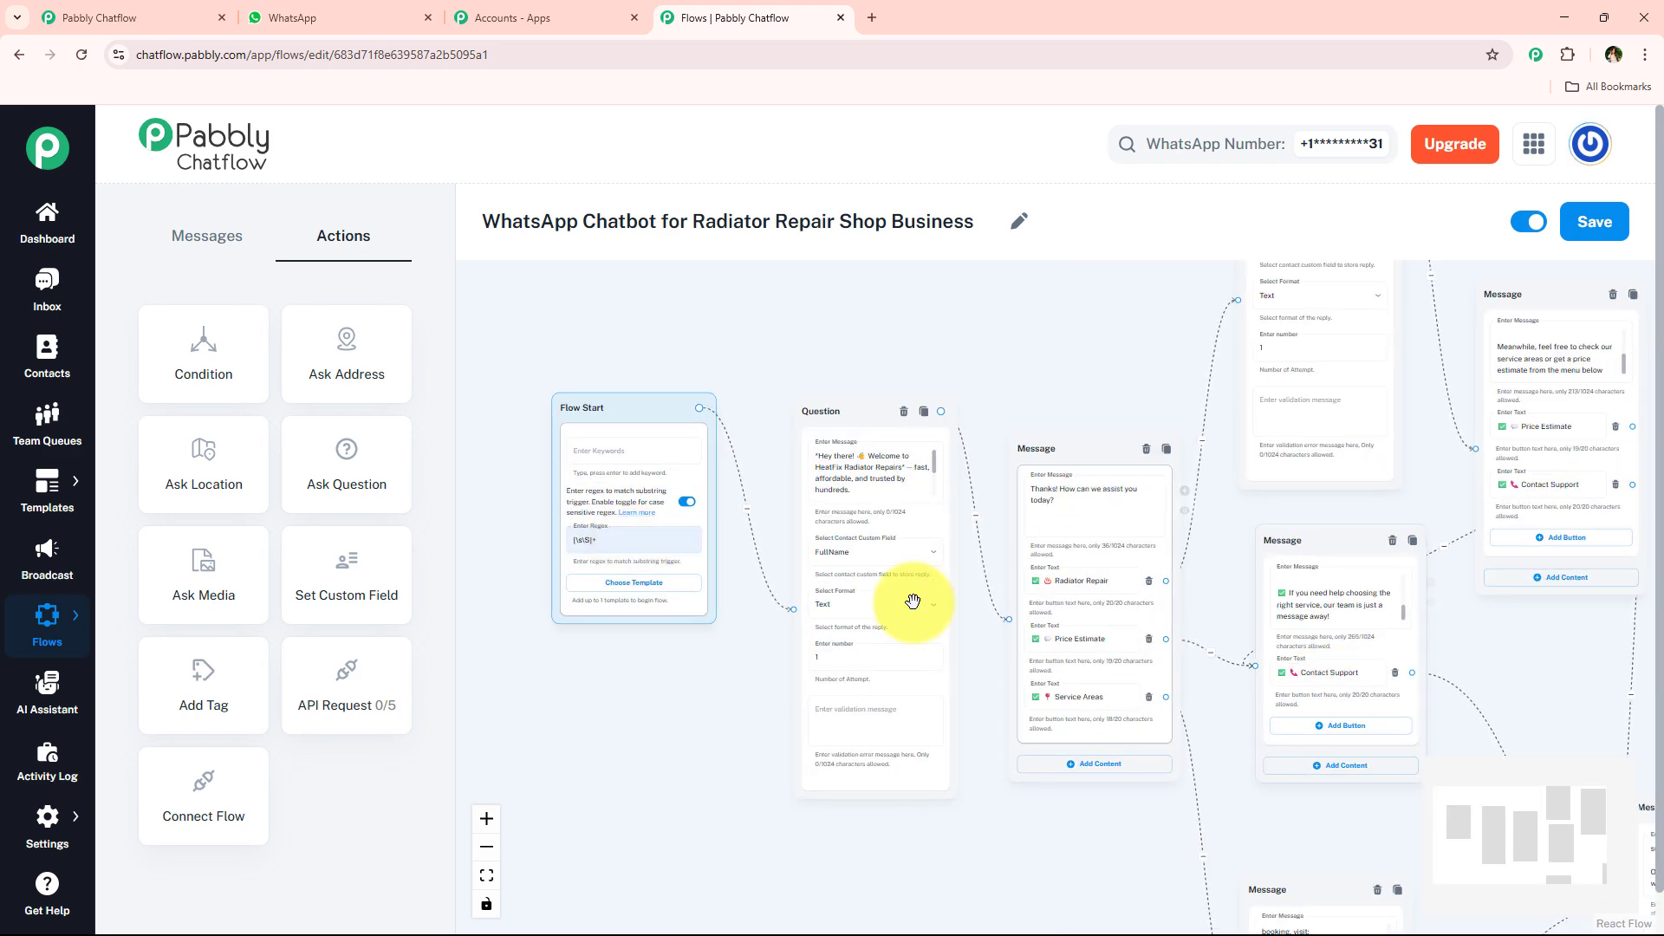
scroll(625, 457, "up", 2)
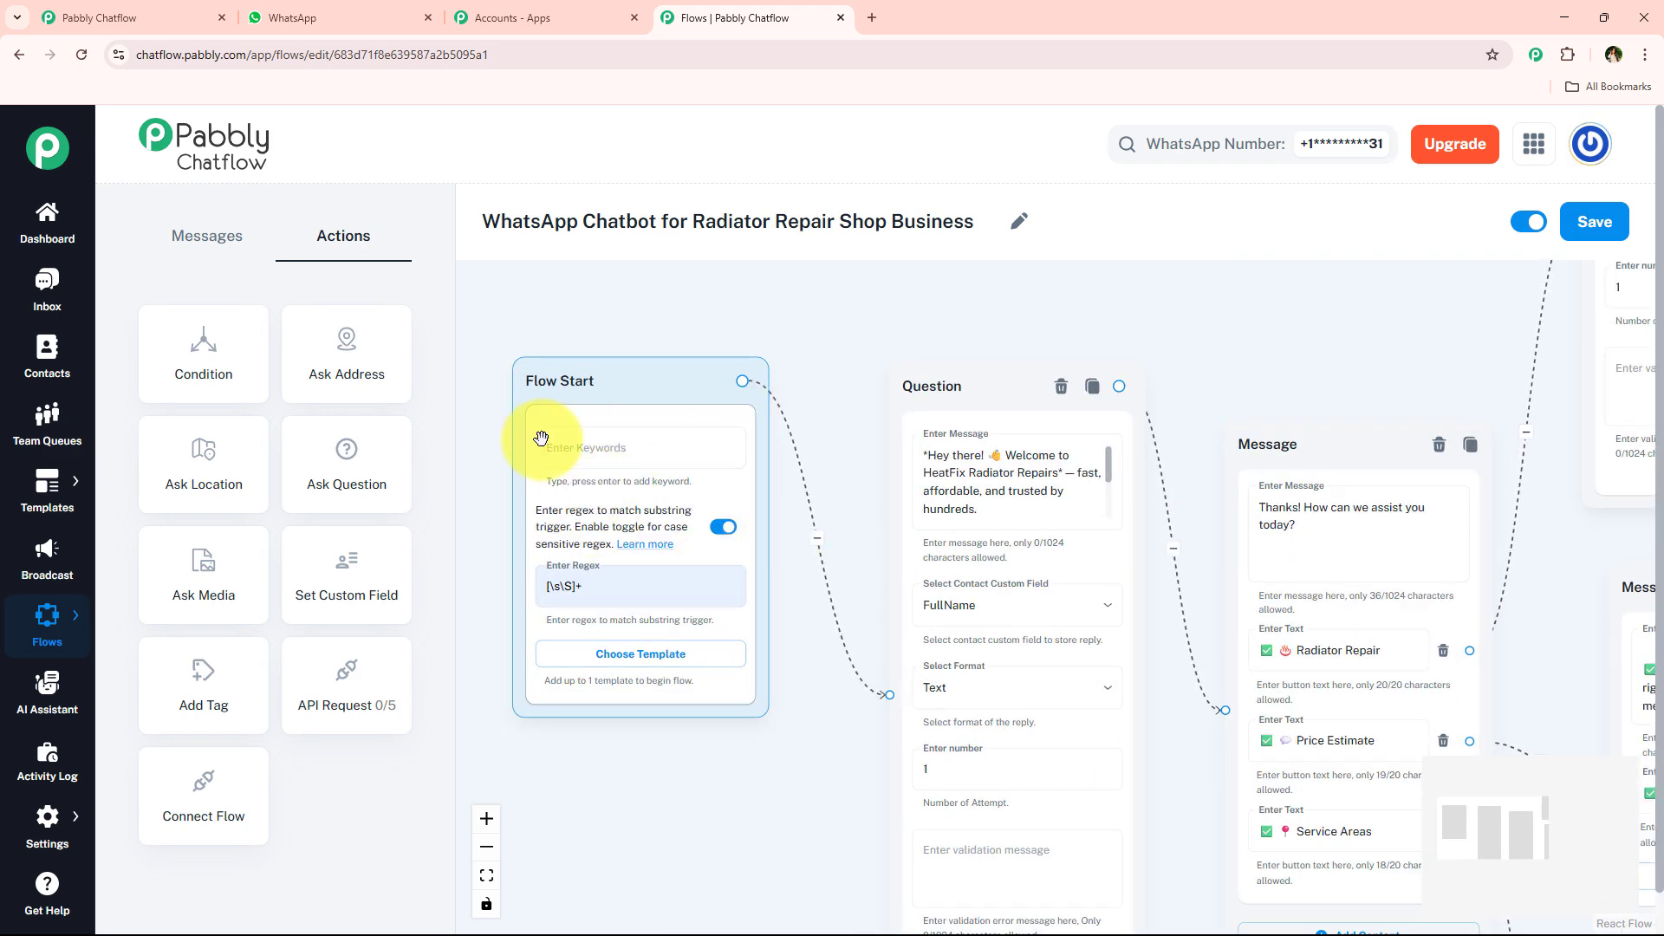
left_click_drag(1139, 316, 856, 277)
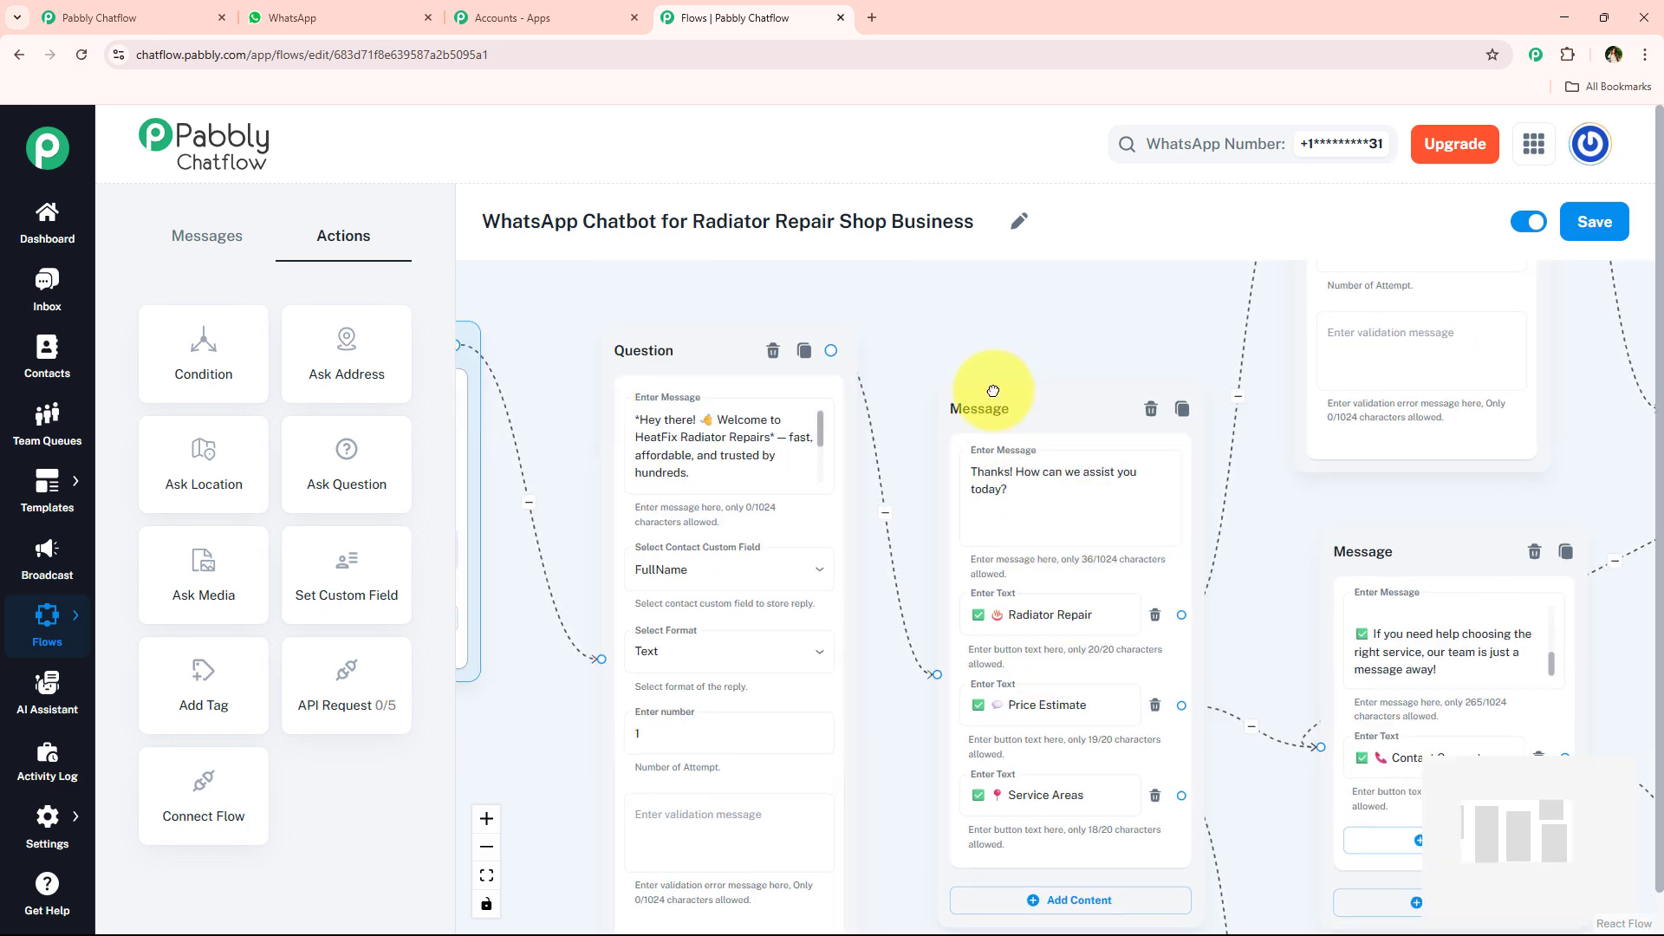
left_click_drag(985, 297, 1489, 379)
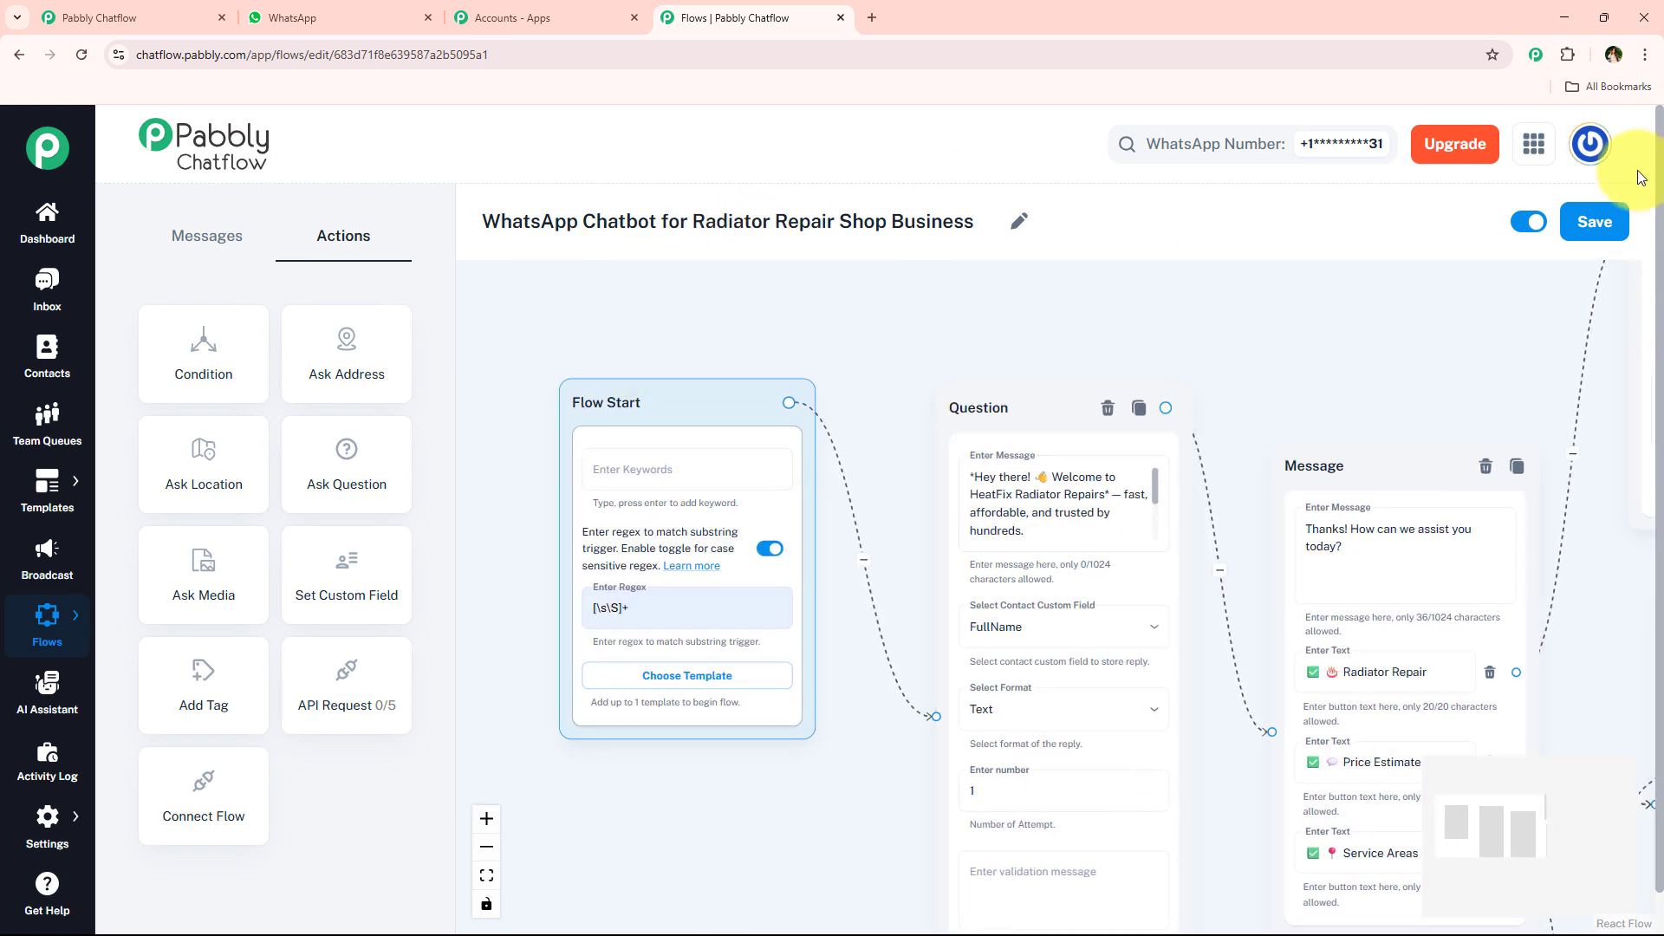
- Save the chatbot flow and dismiss the notification
left_click(1591, 222)
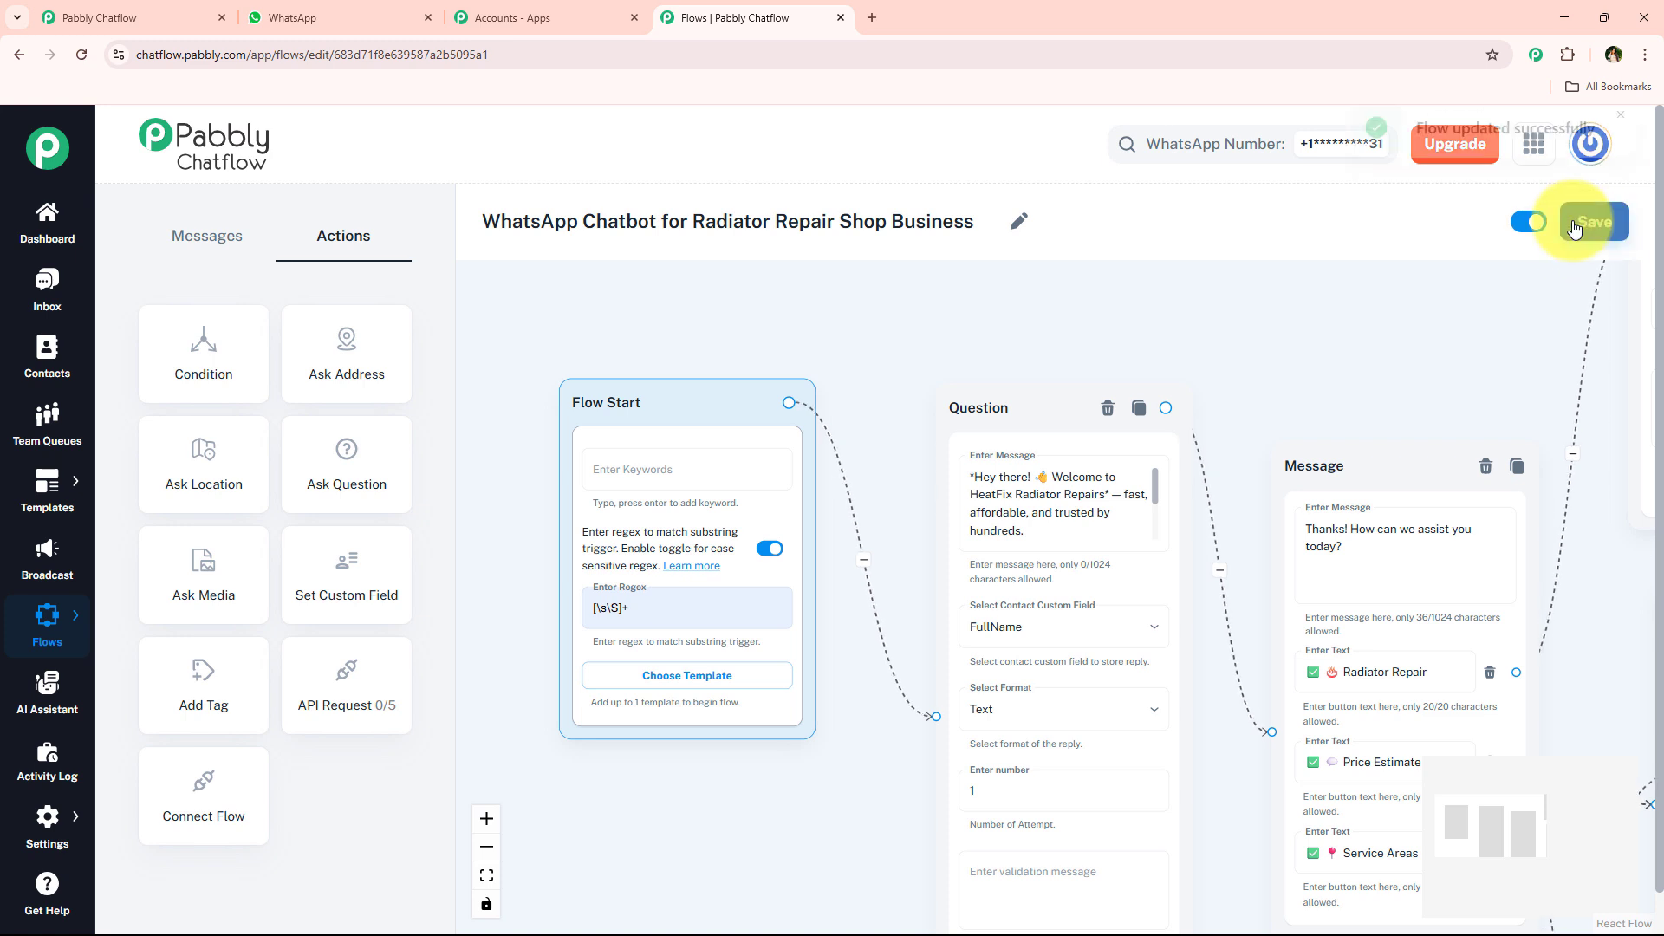
left_click_drag(1378, 169, 1603, 173)
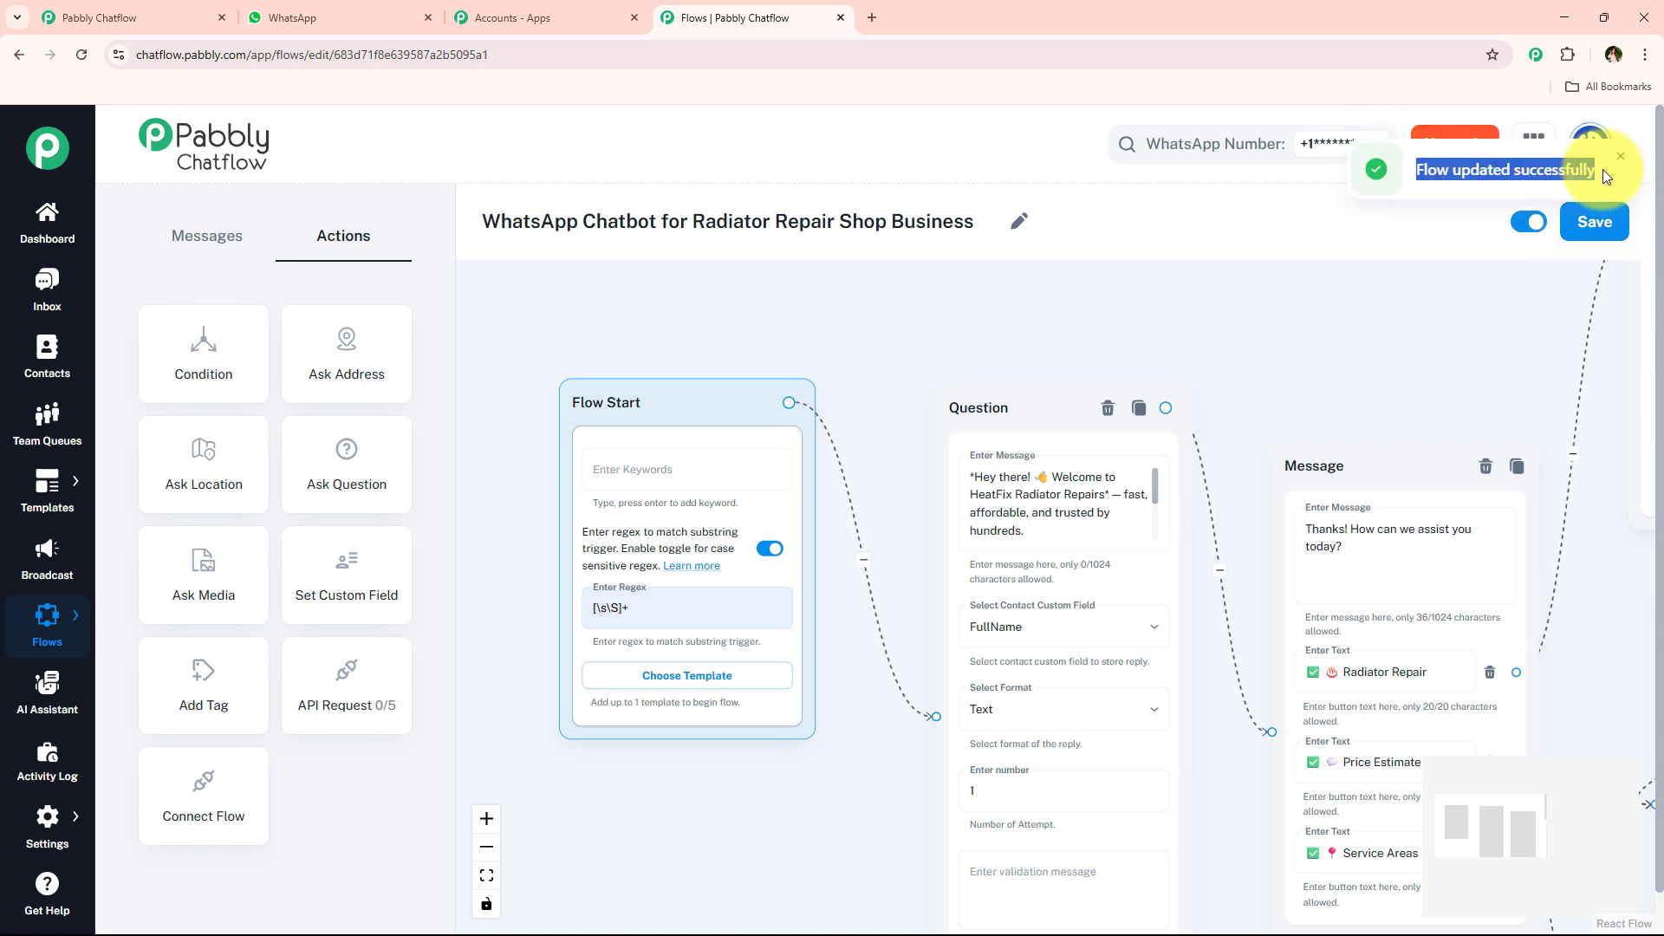
left_click(1618, 162)
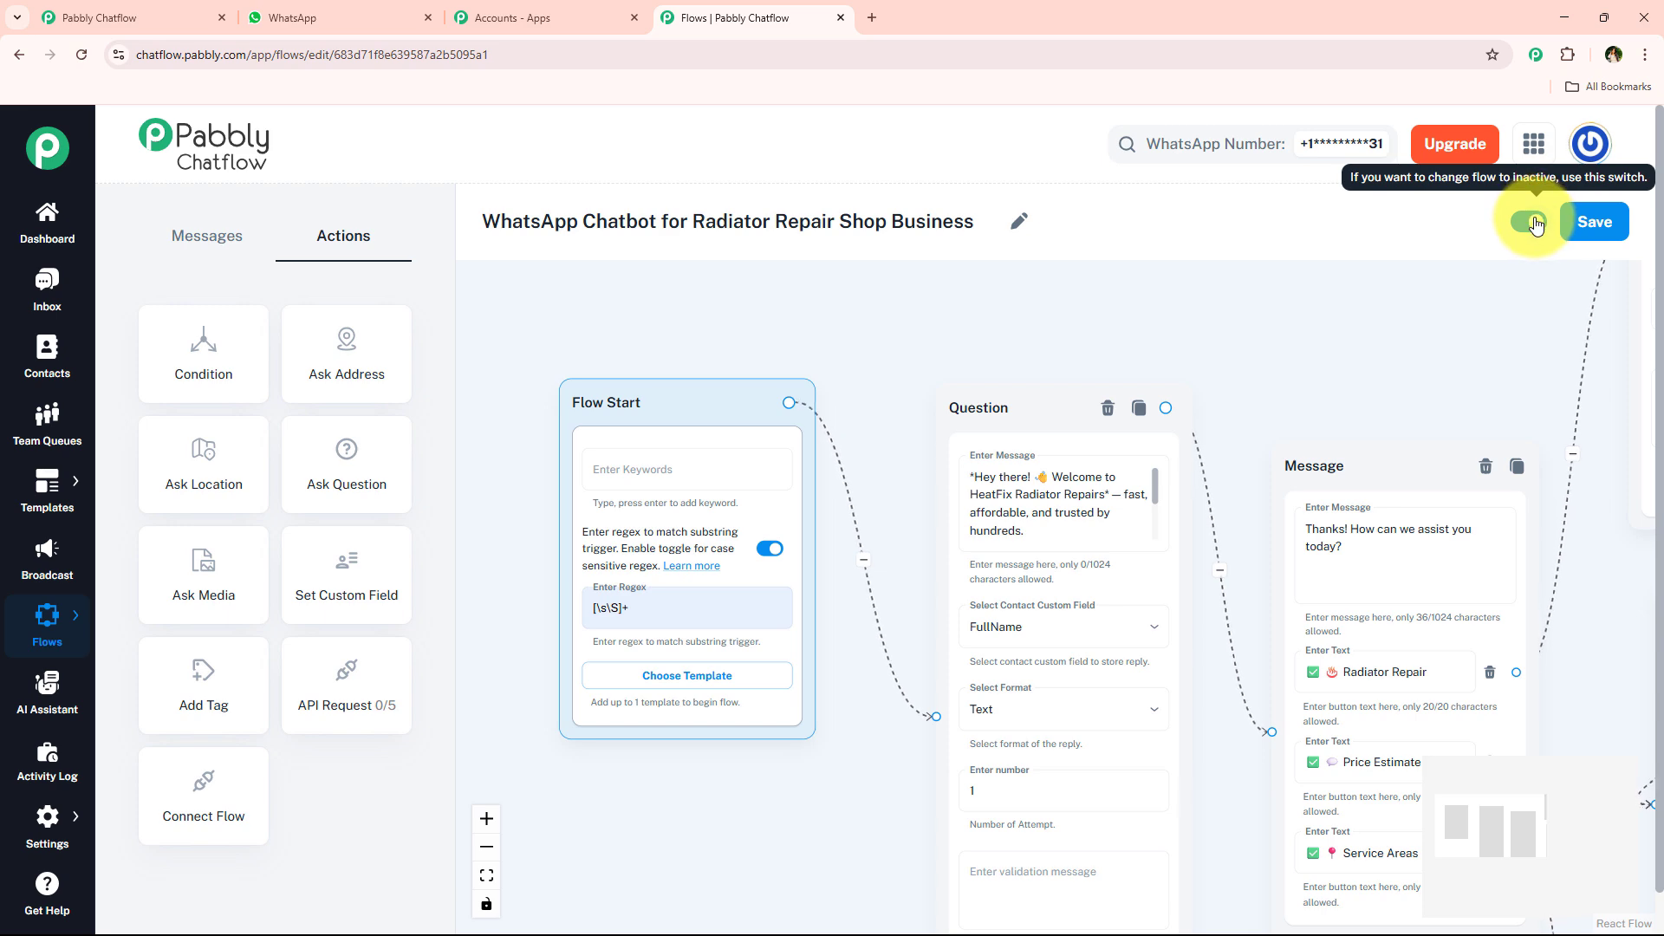
- Switch to WhatsApp, clear the Pabbly ChatFlow conversation and send "Hello" to test the chatbot
left_click(277, 19)
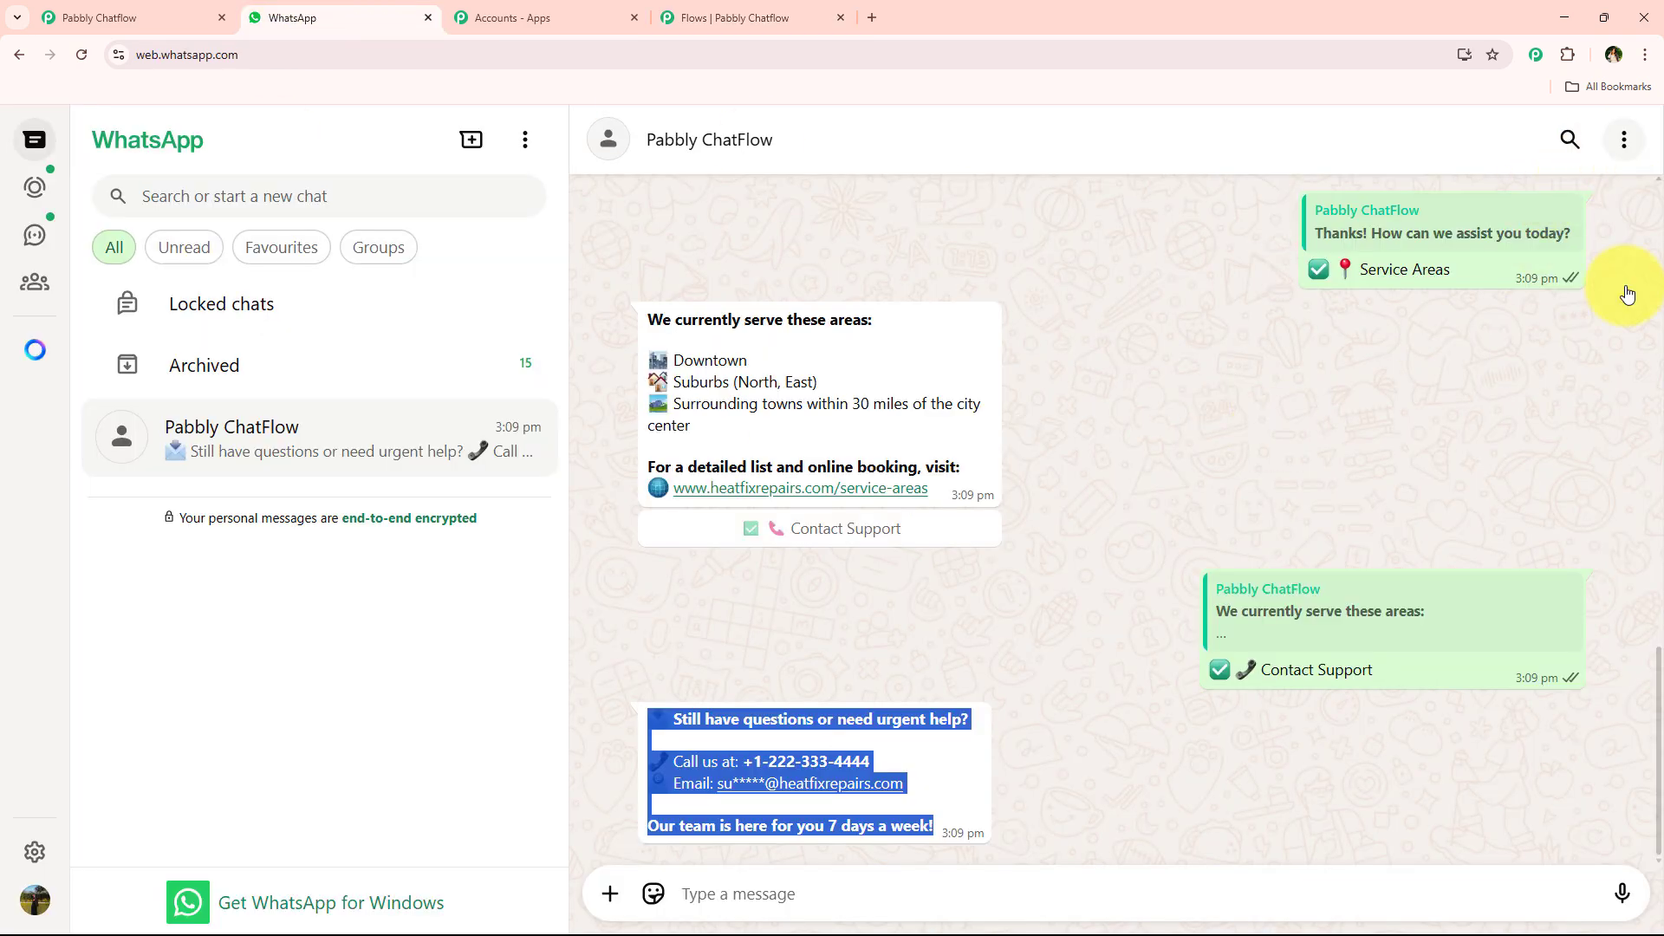
left_click(1623, 139)
left_click(1578, 506)
left_click(1024, 604)
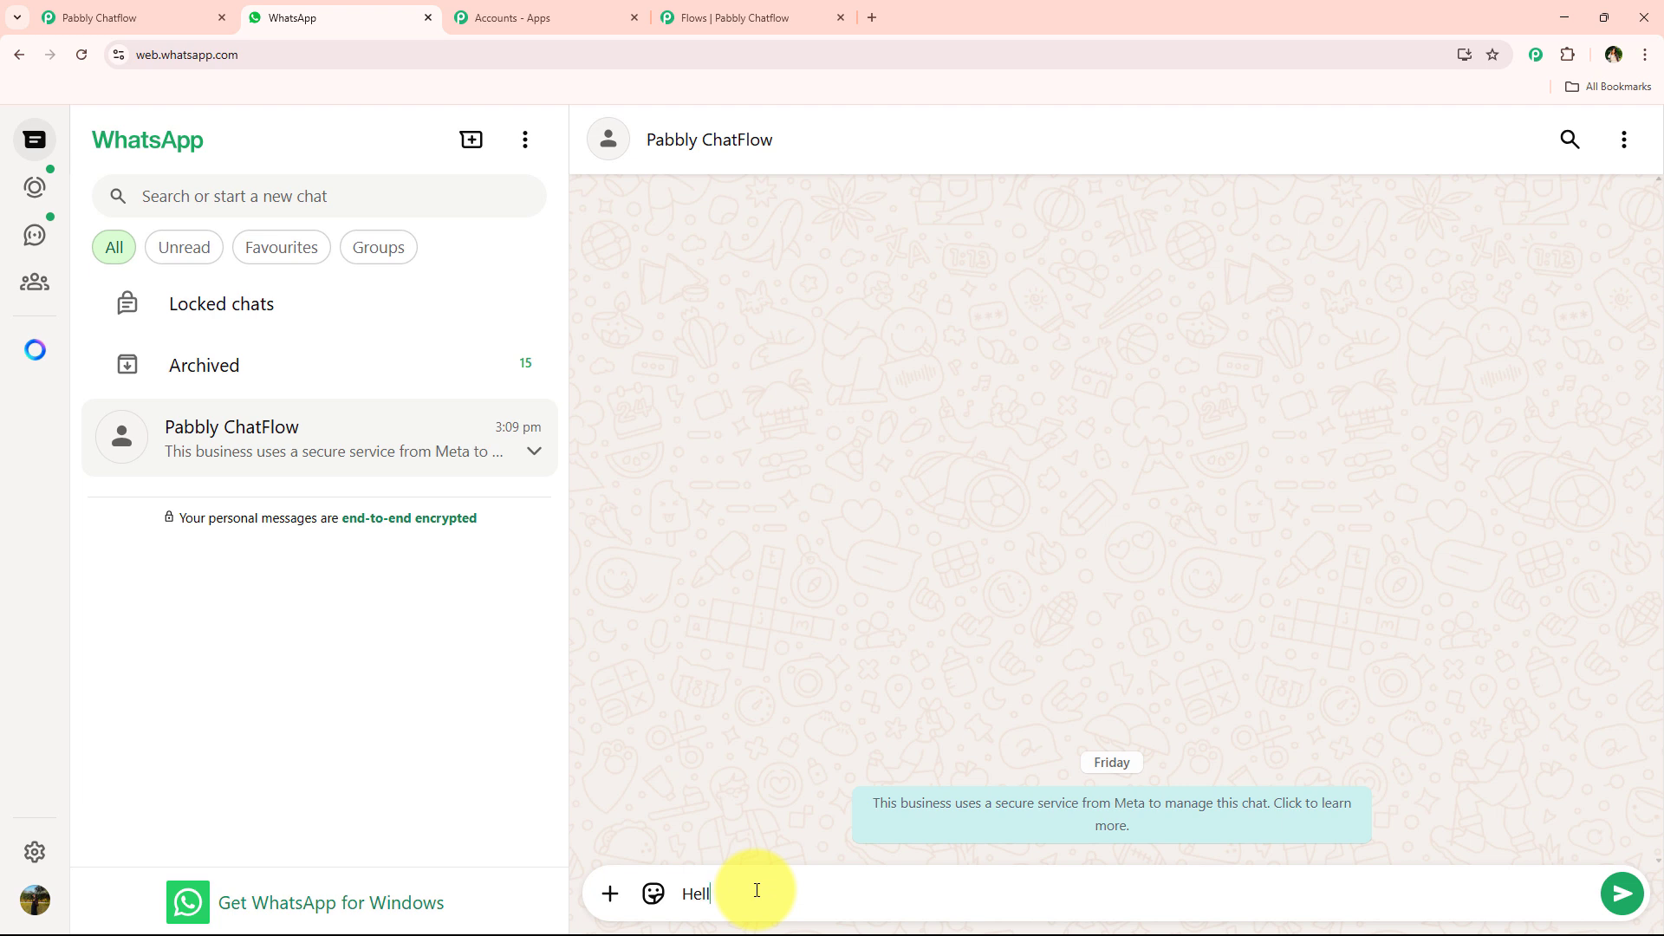
key("Return")
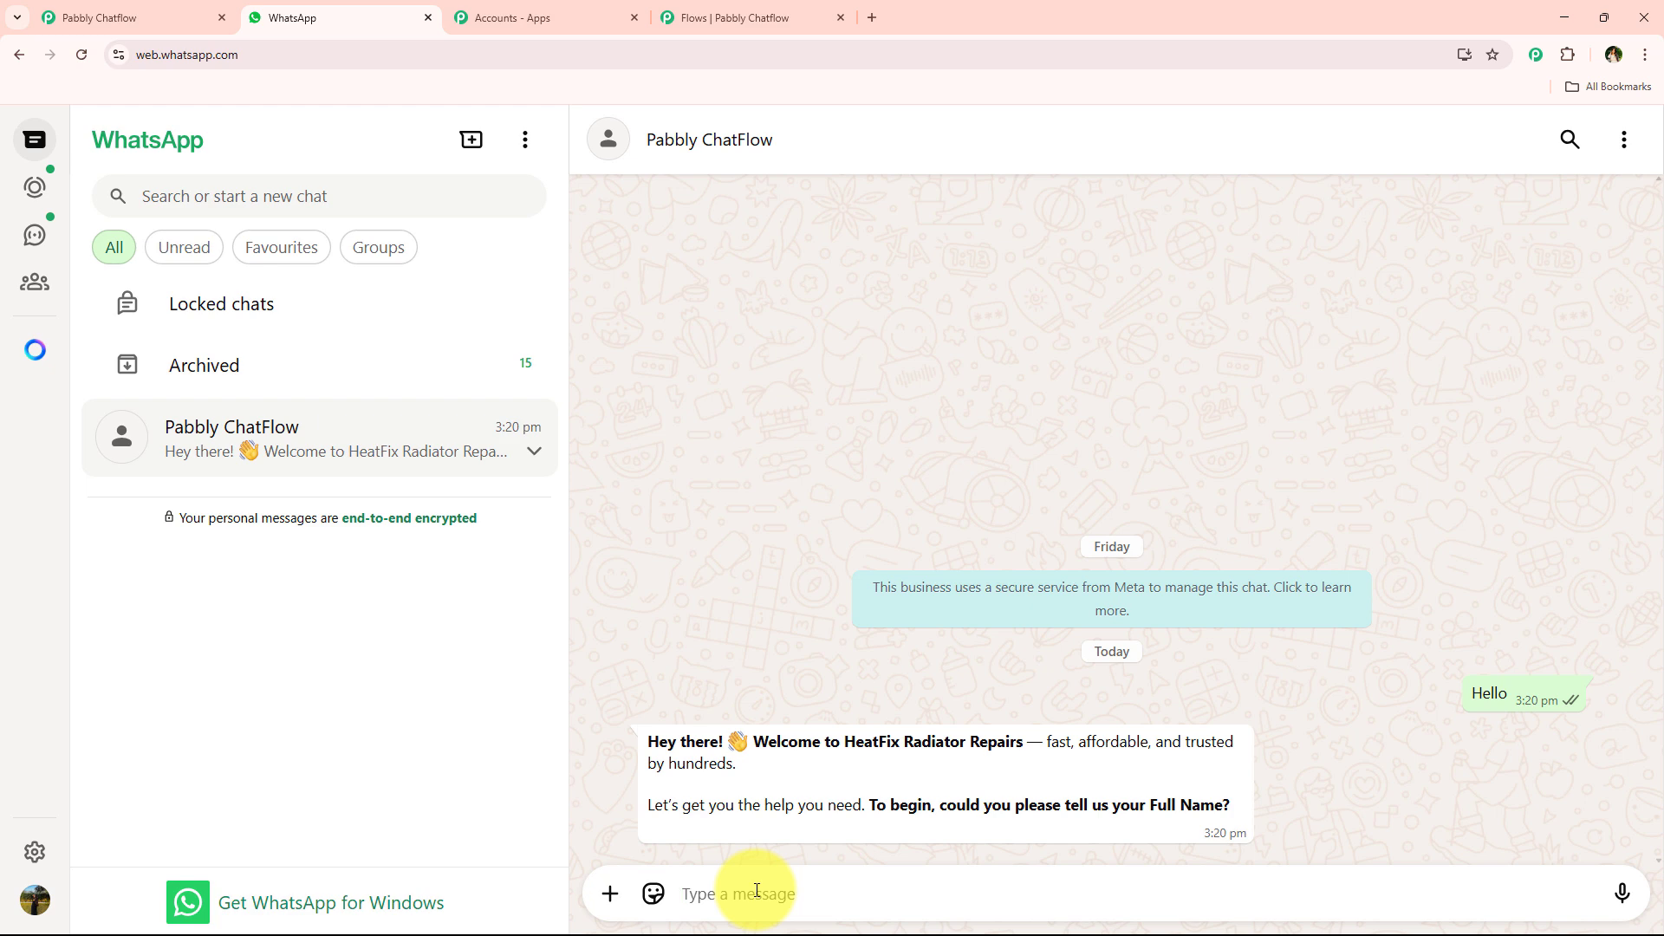
- Compare the chatbot's welcome reply in WhatsApp with the Flow Start and Question nodes in the flow editor
left_click(783, 11)
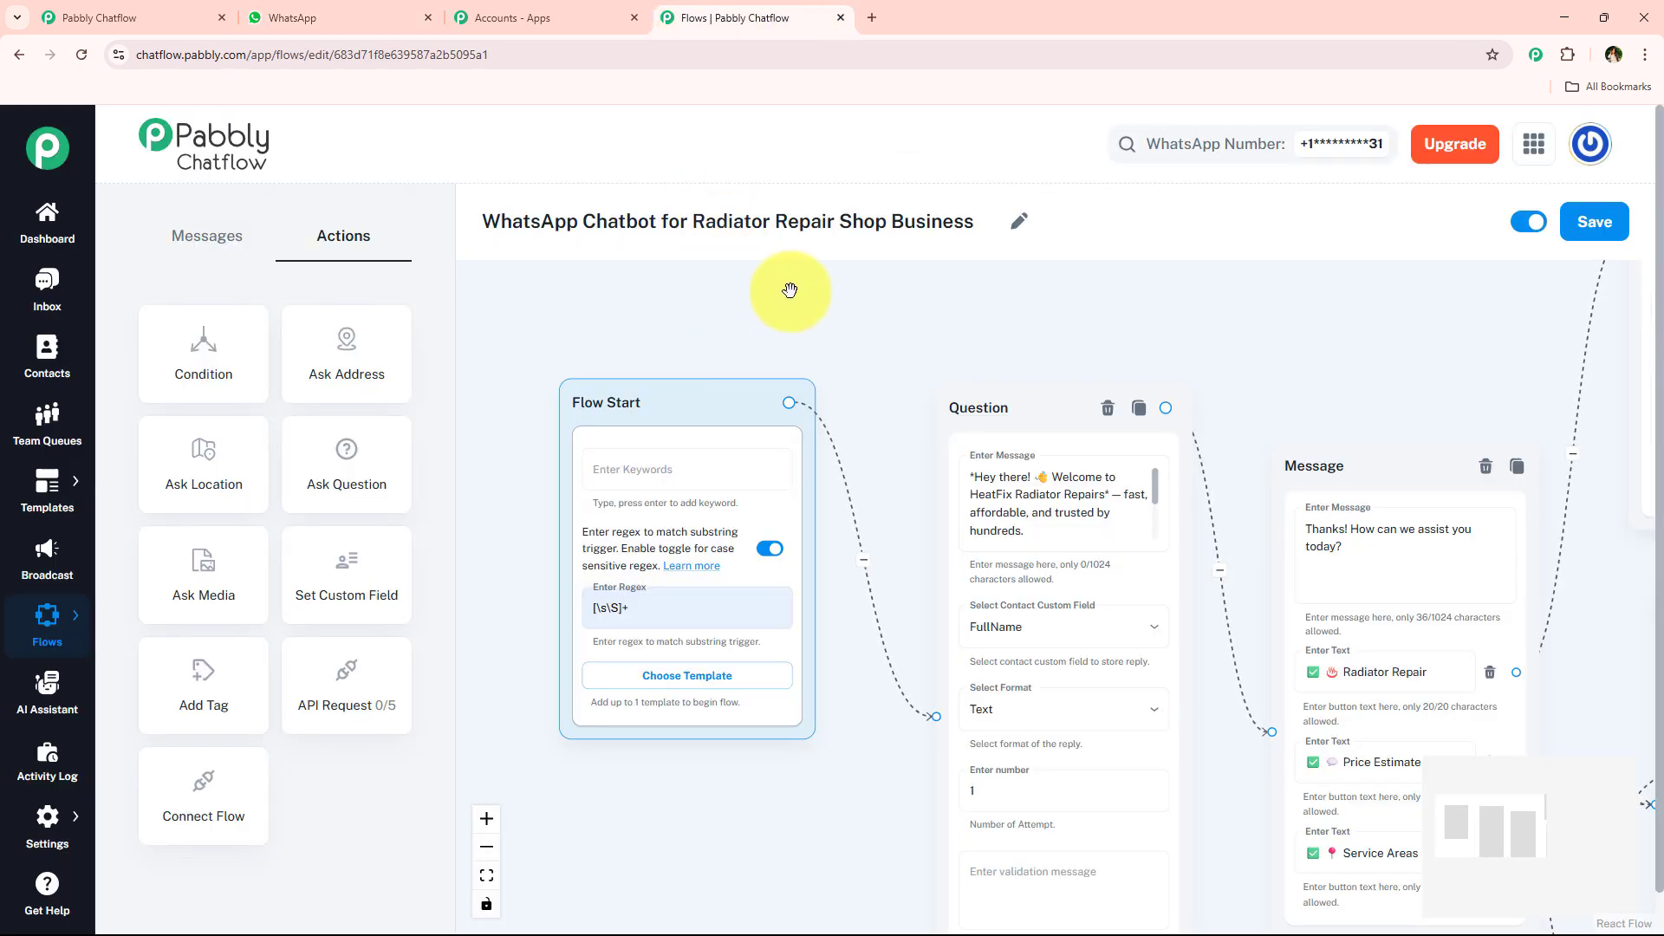
scroll(815, 325, "down", 3)
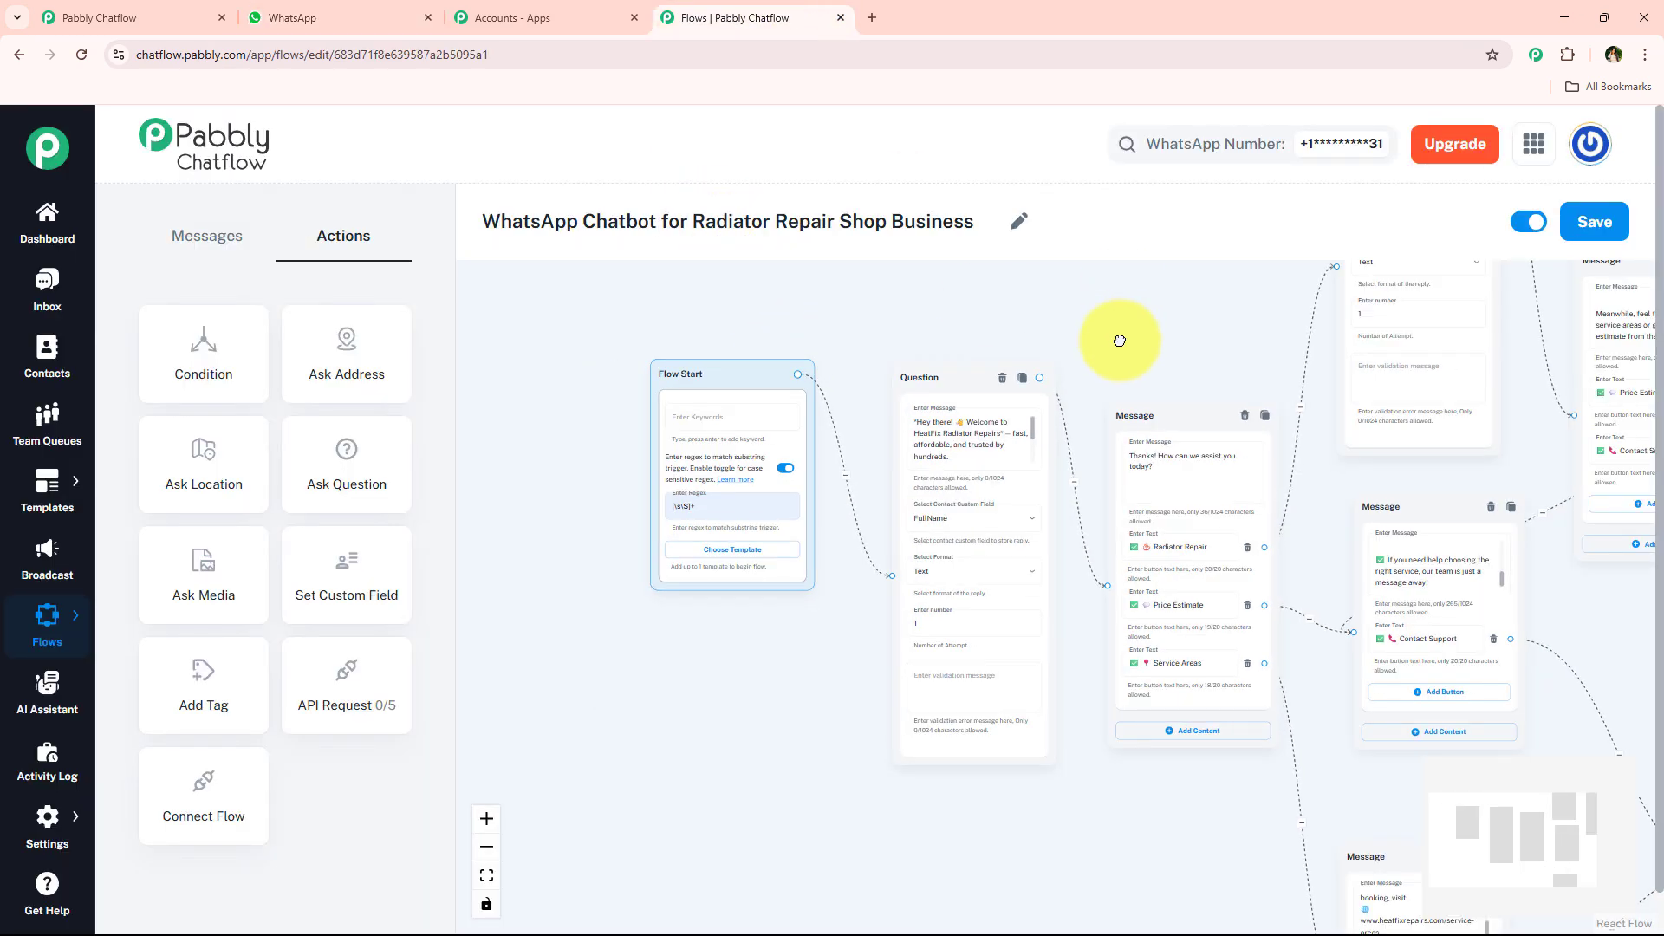
left_click_drag(1121, 329, 1172, 411)
scroll(891, 353, "up", 3)
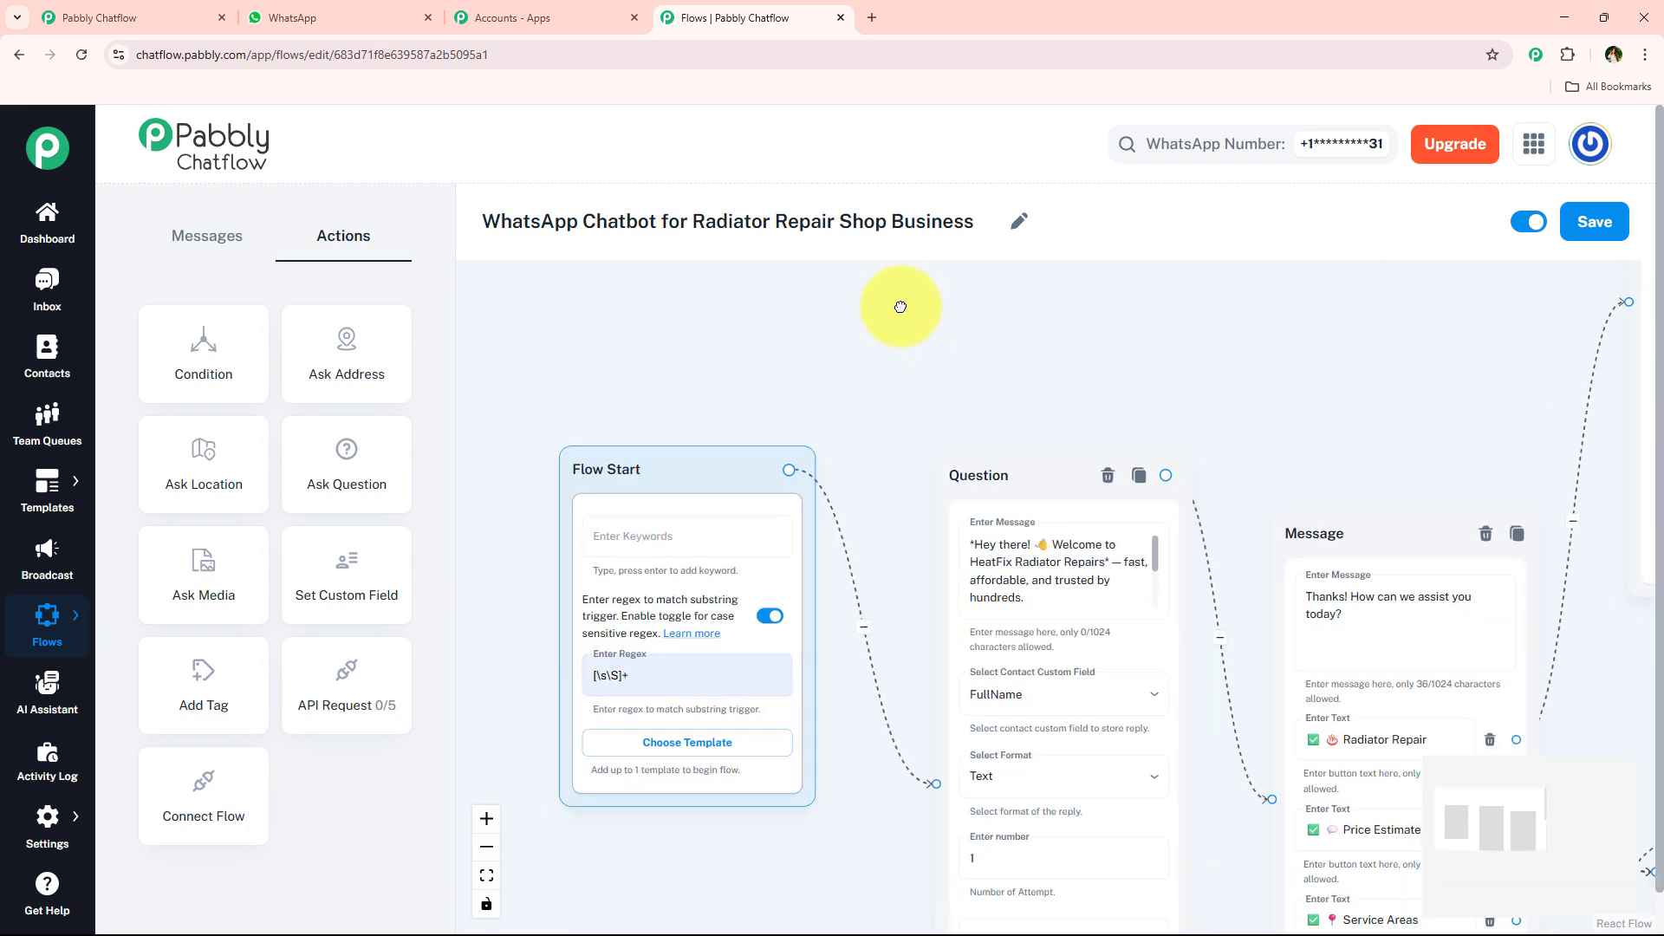
left_click_drag(693, 223, 974, 225)
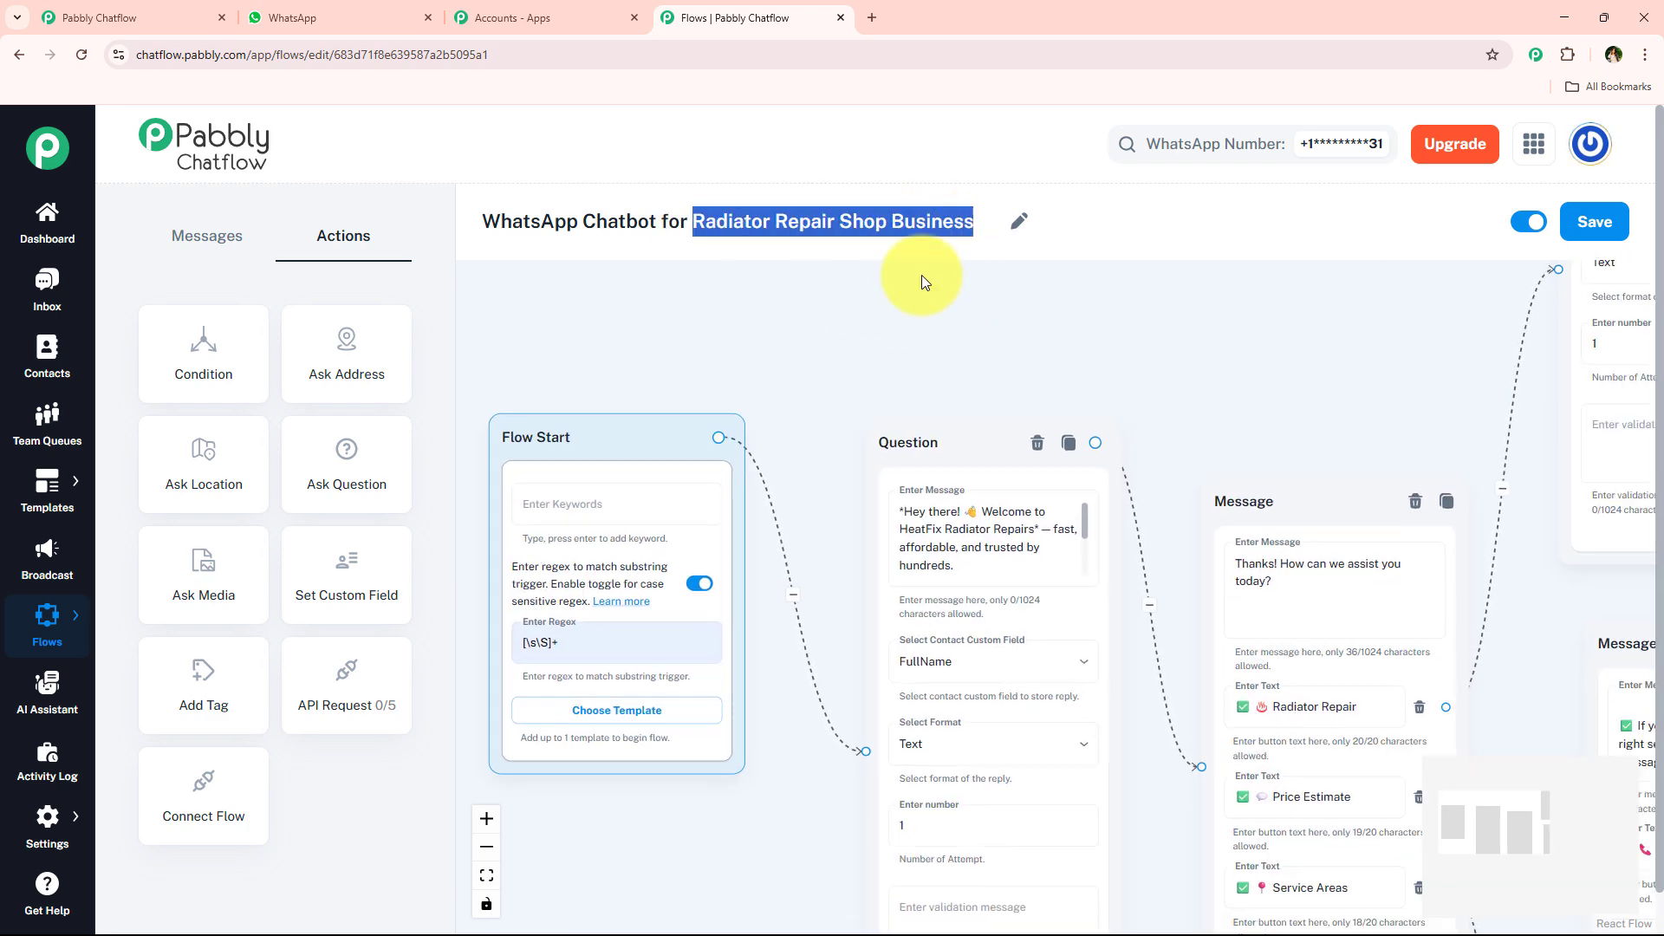
left_click(312, 17)
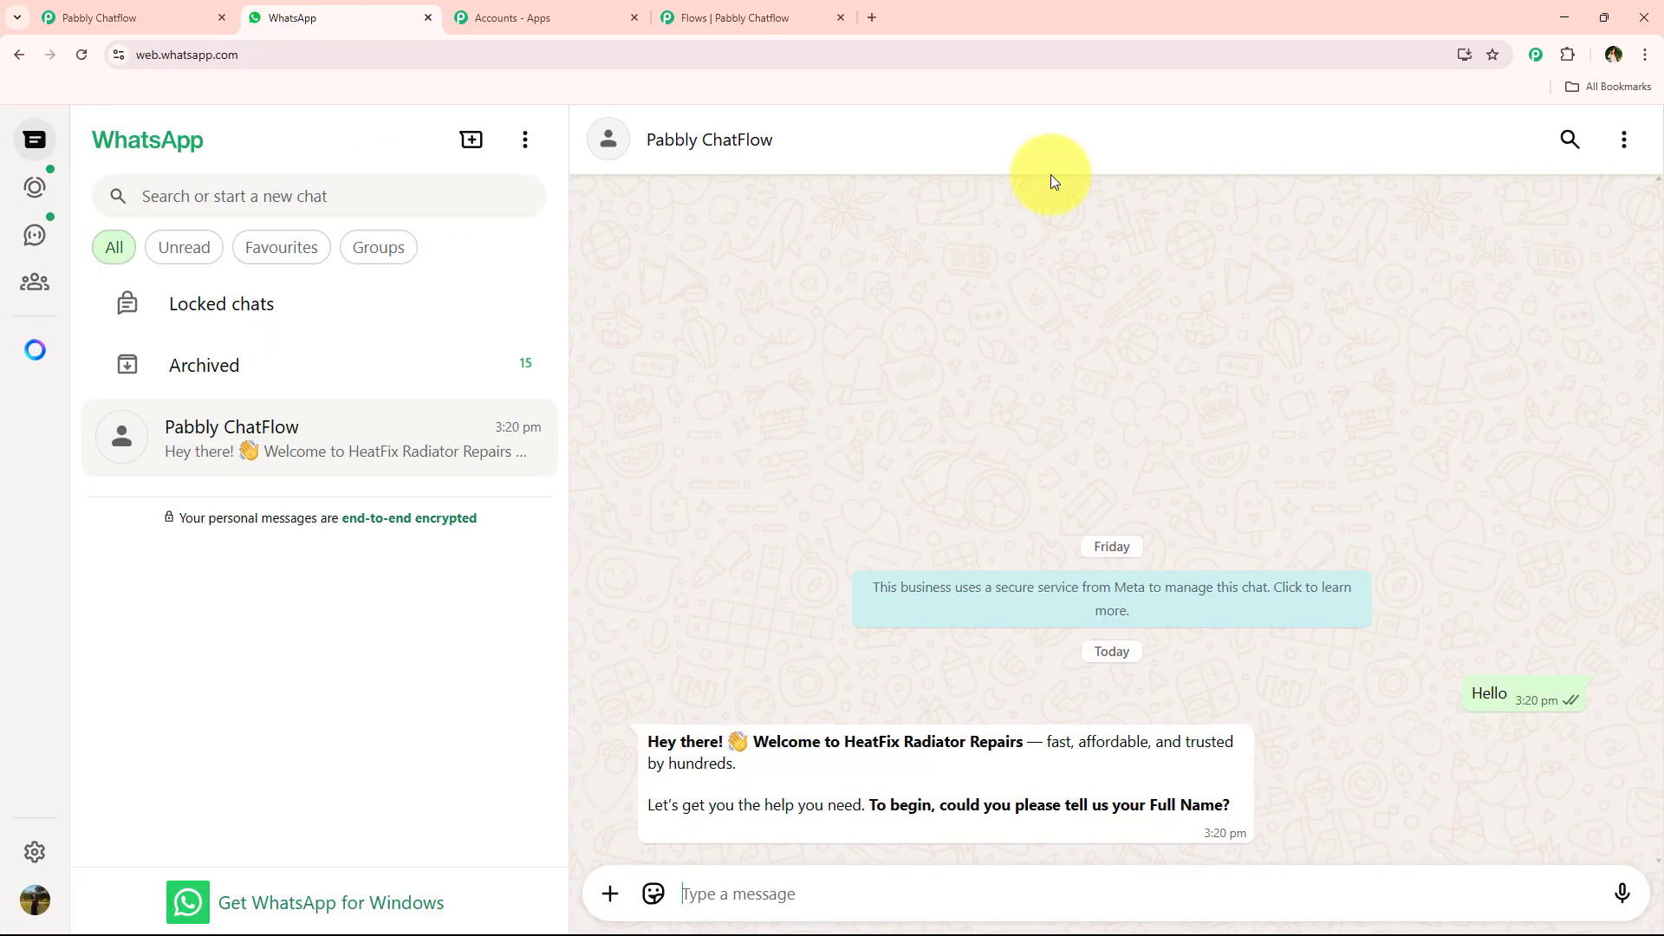
left_click(694, 17)
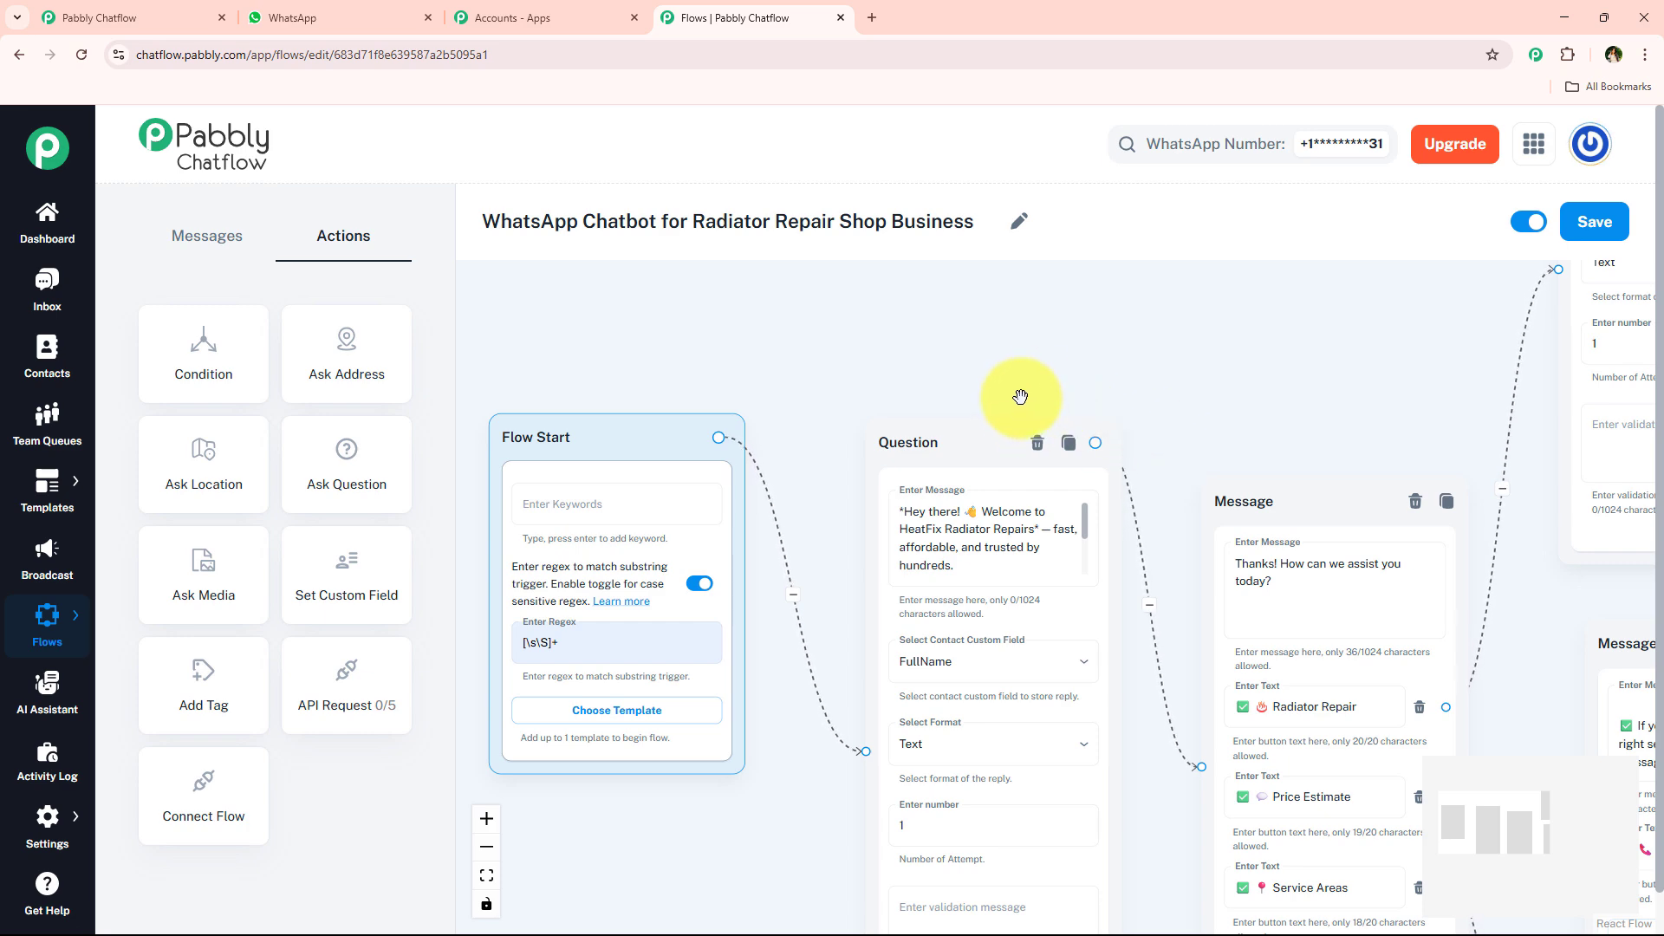
left_click(338, 17)
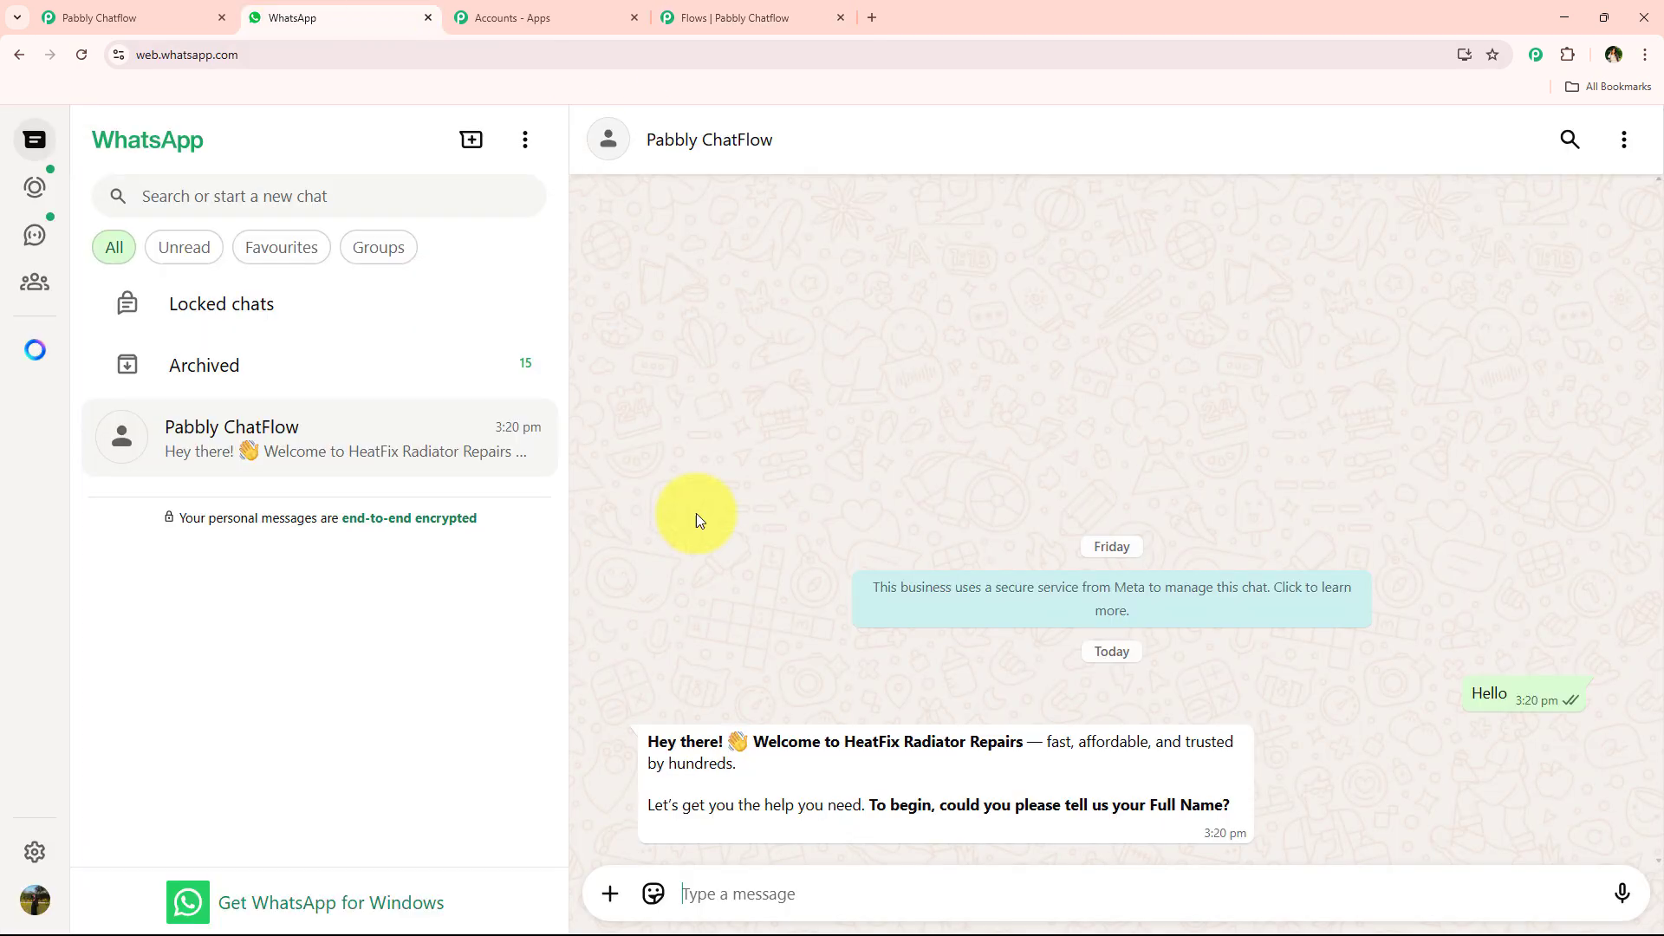
- Open the Chatflow Inbox in a separate tab and examine the test contact's conversation, including the Service Areas, Price Estimate and Radiator Repair exchanges
left_click(698, 9)
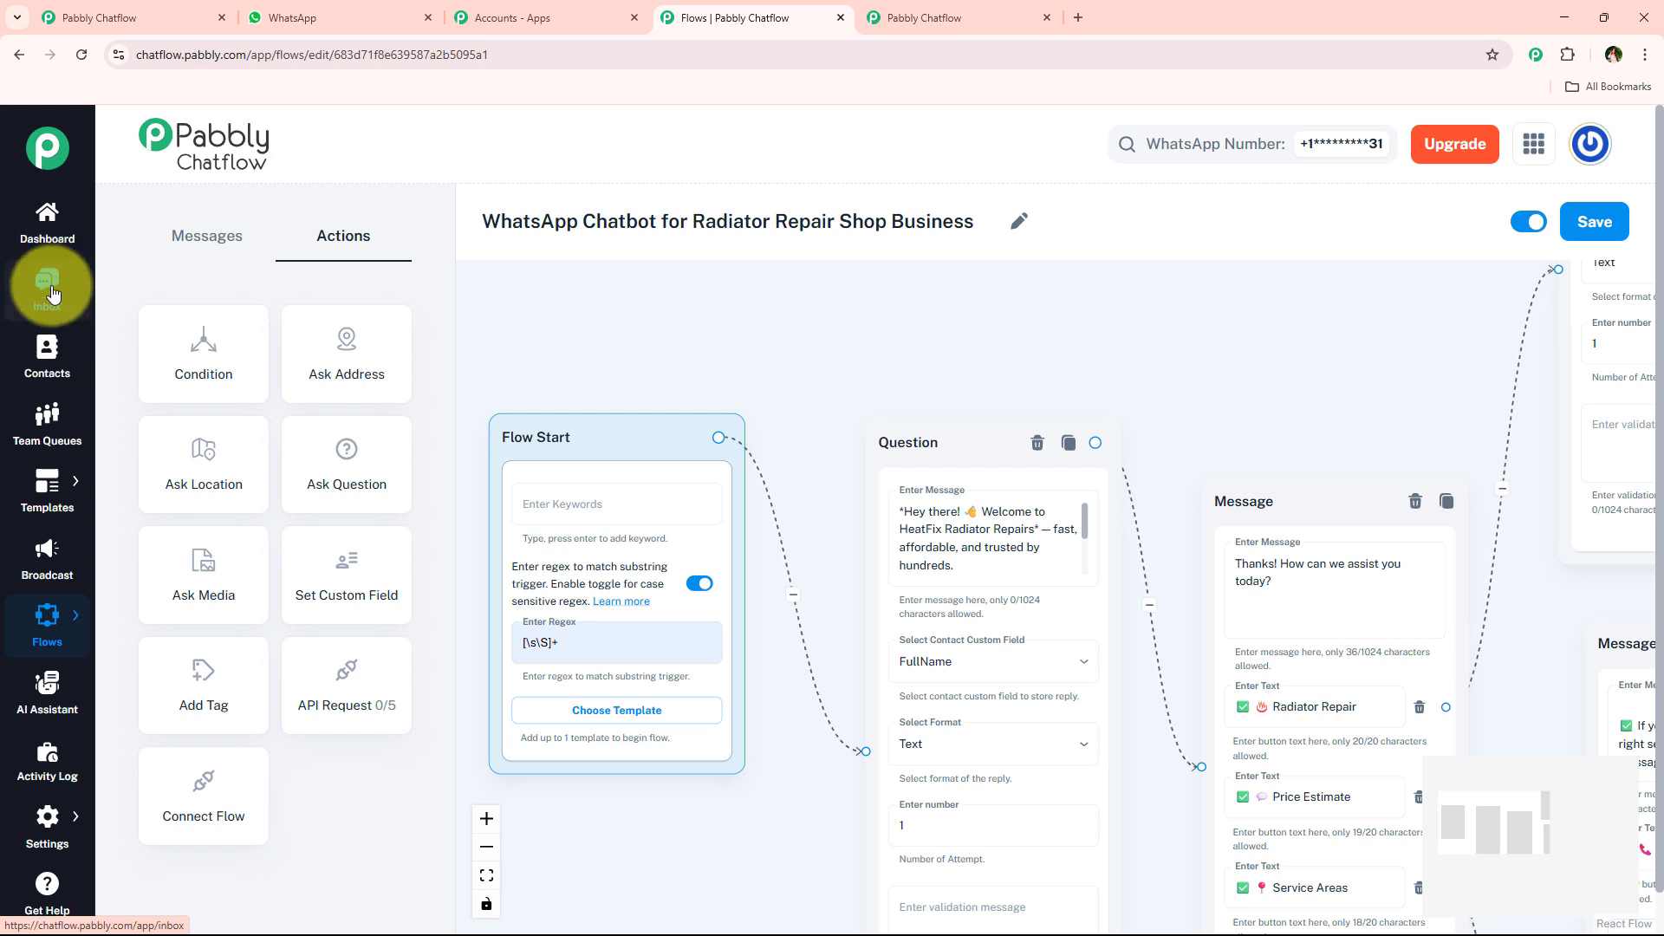
left_click(1031, 11)
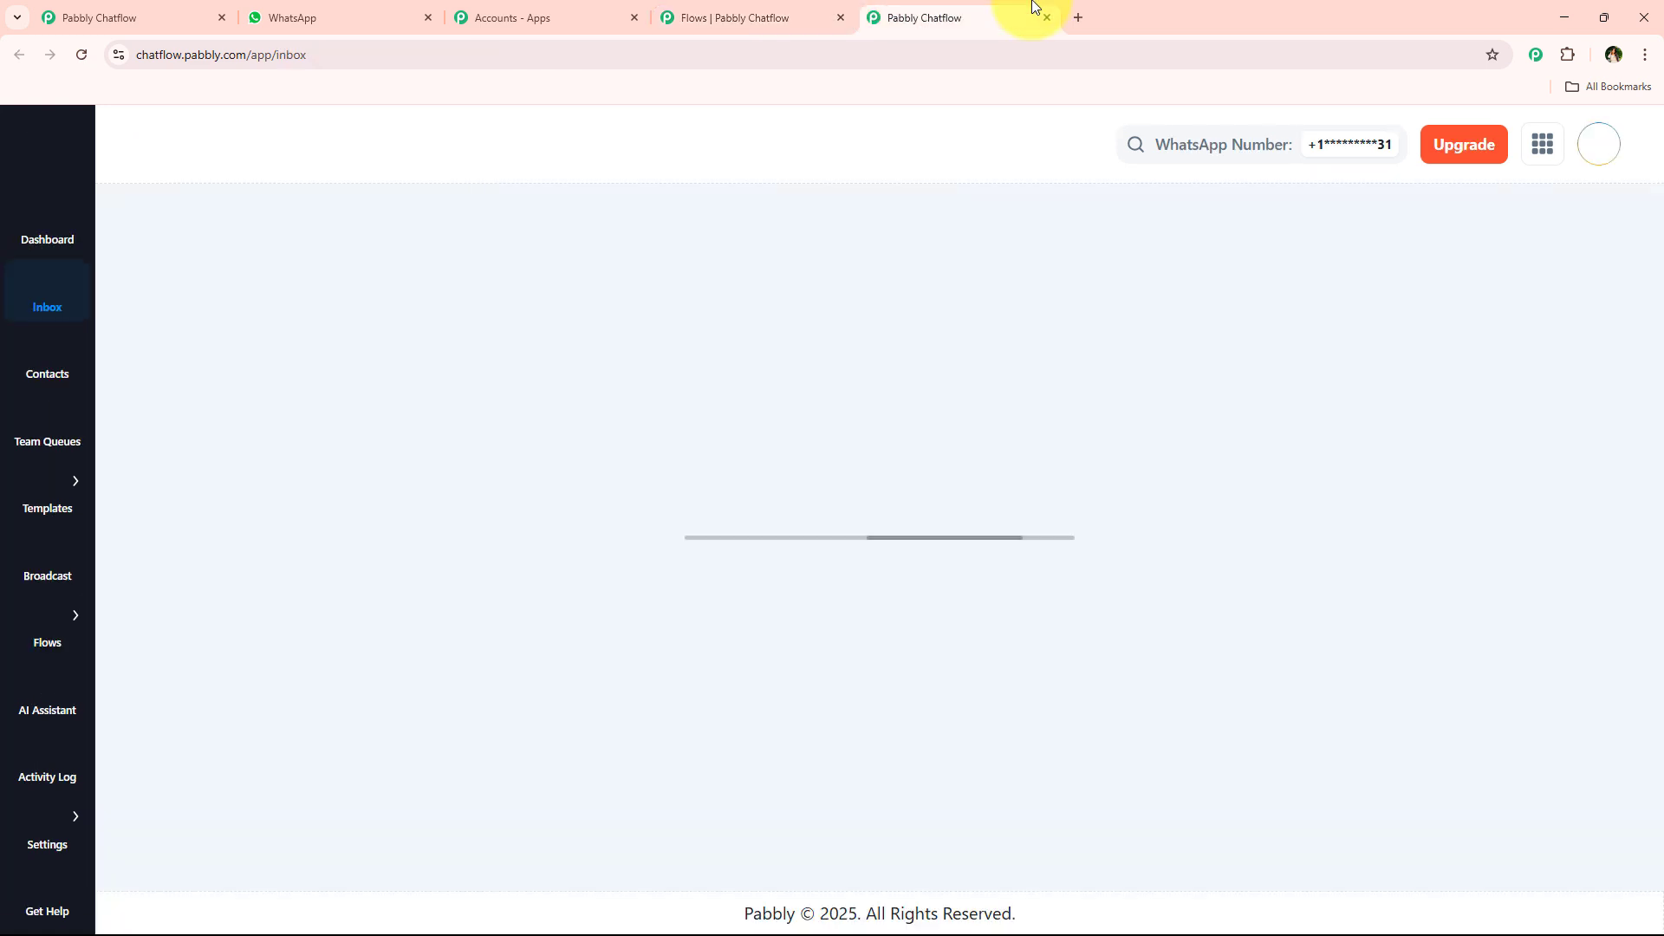
scroll(827, 625, "down", 2)
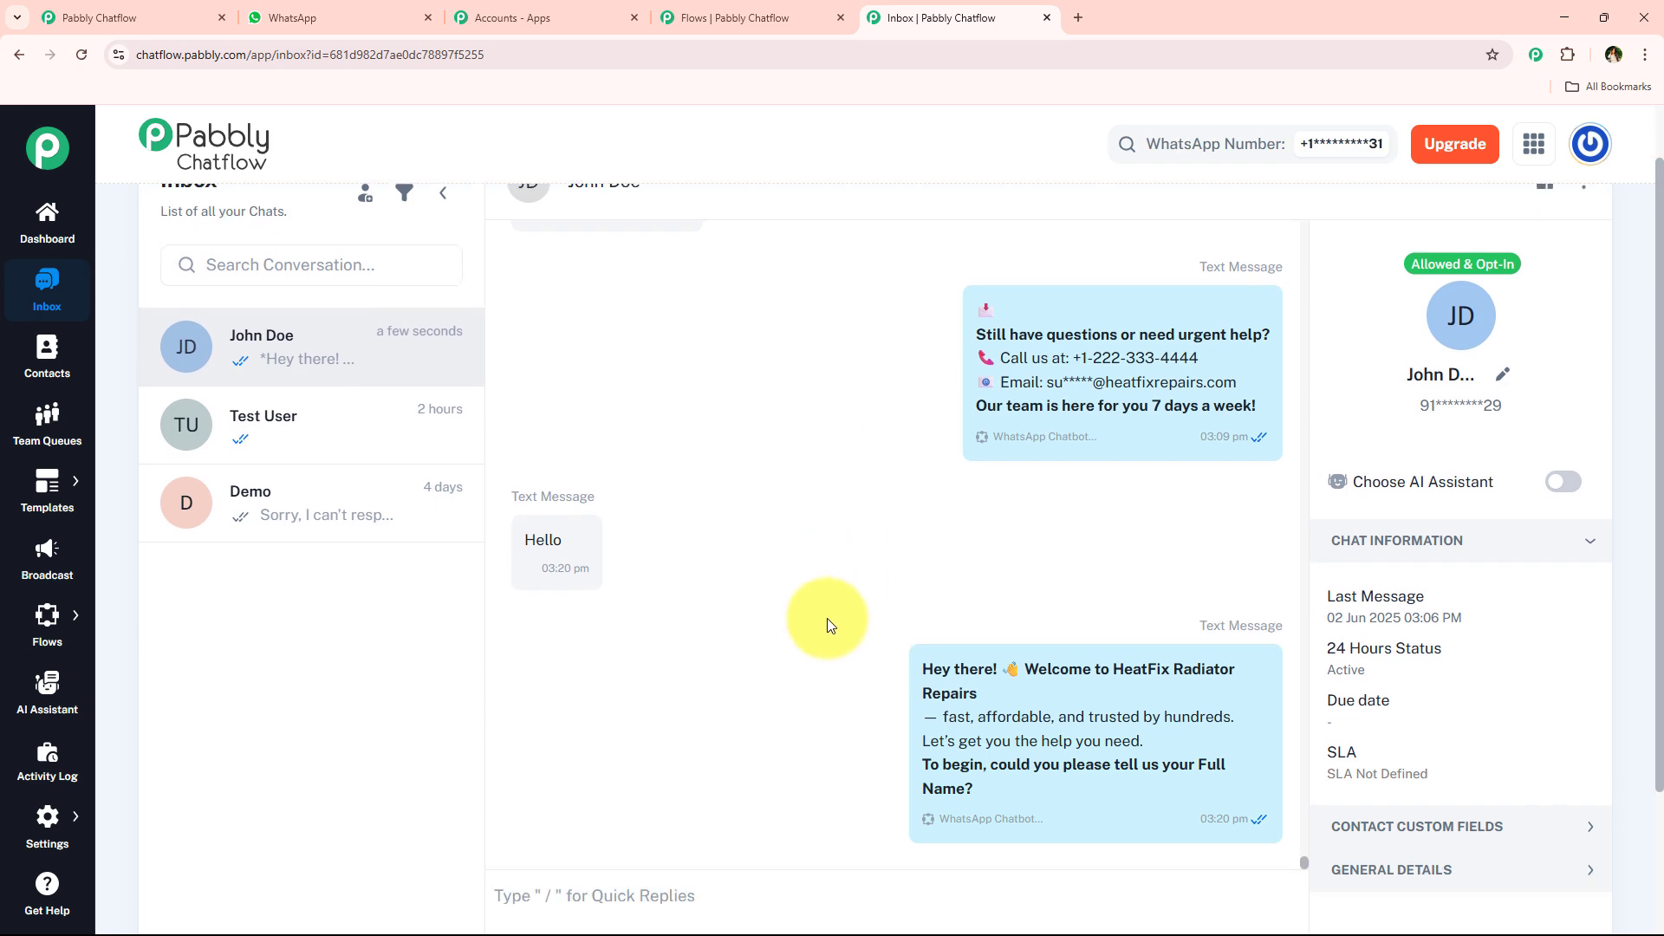
scroll(897, 504, "up", 8)
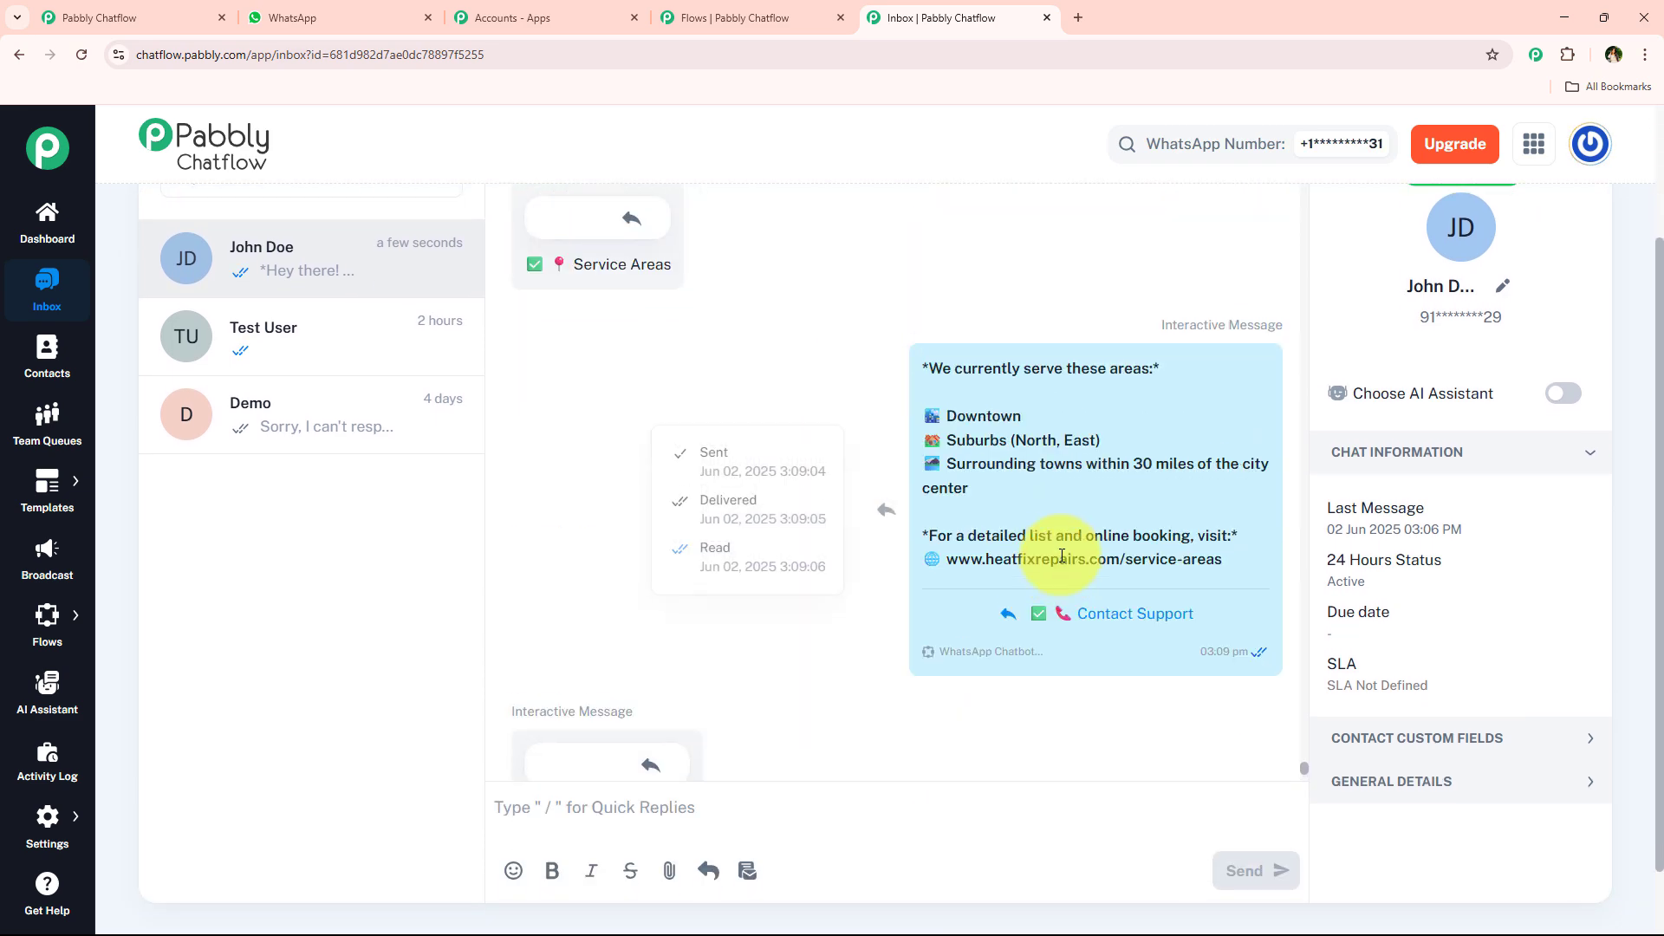
scroll(1061, 558, "up", 8)
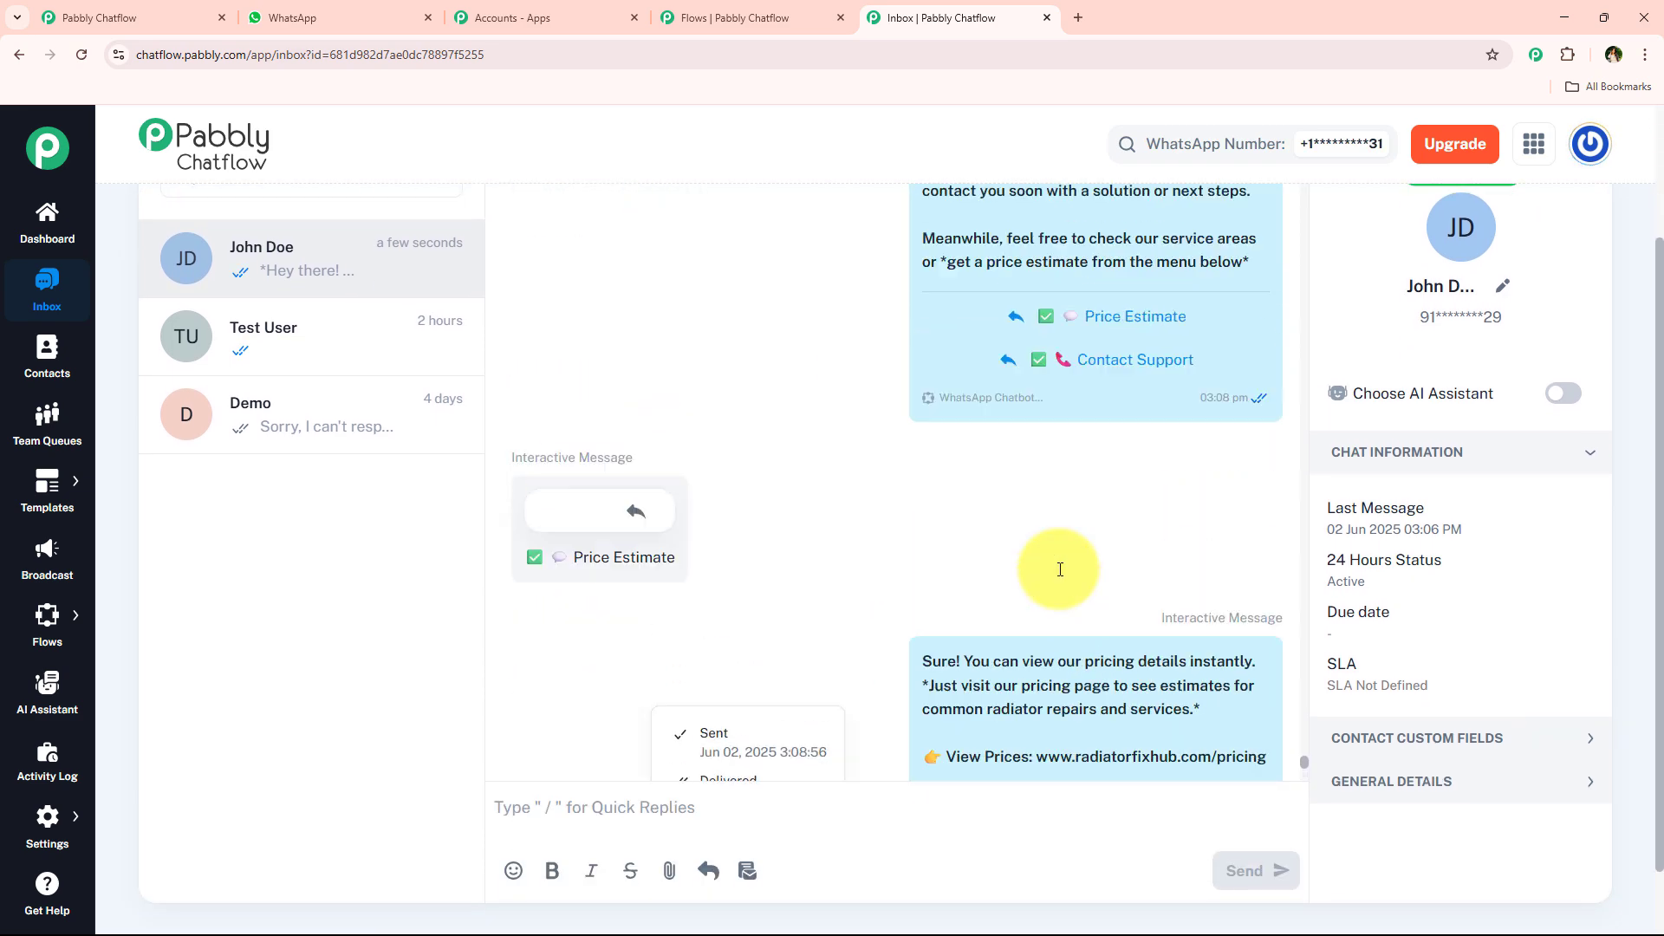
scroll(1059, 569, "up", 6)
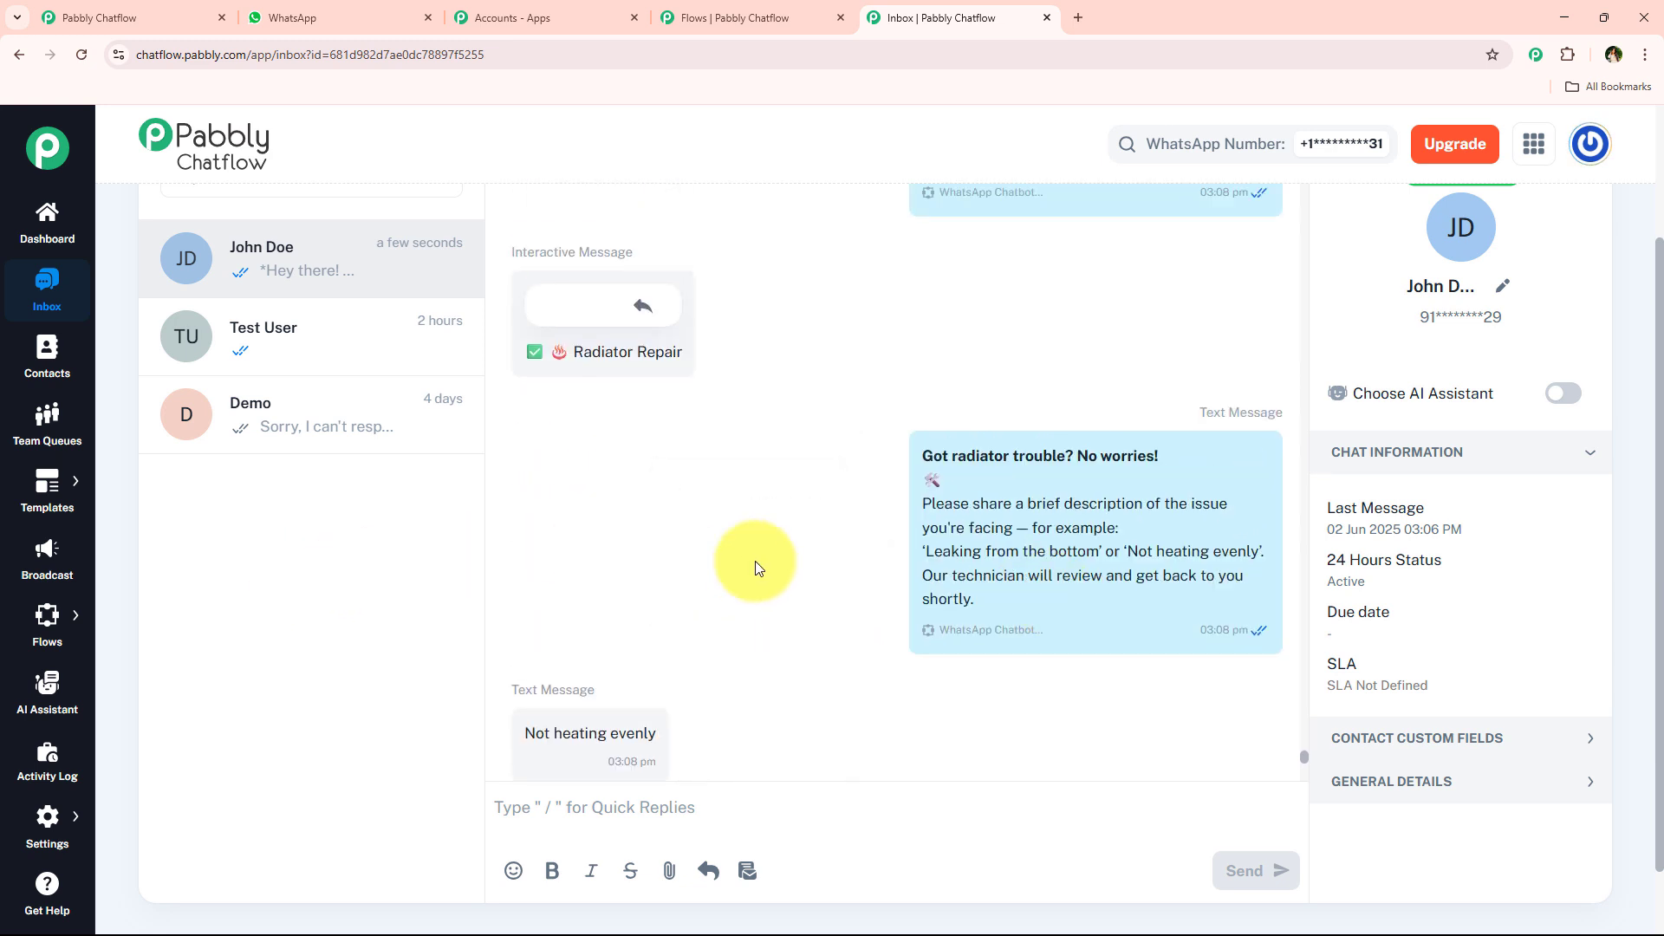
scroll(965, 549, "down", 1)
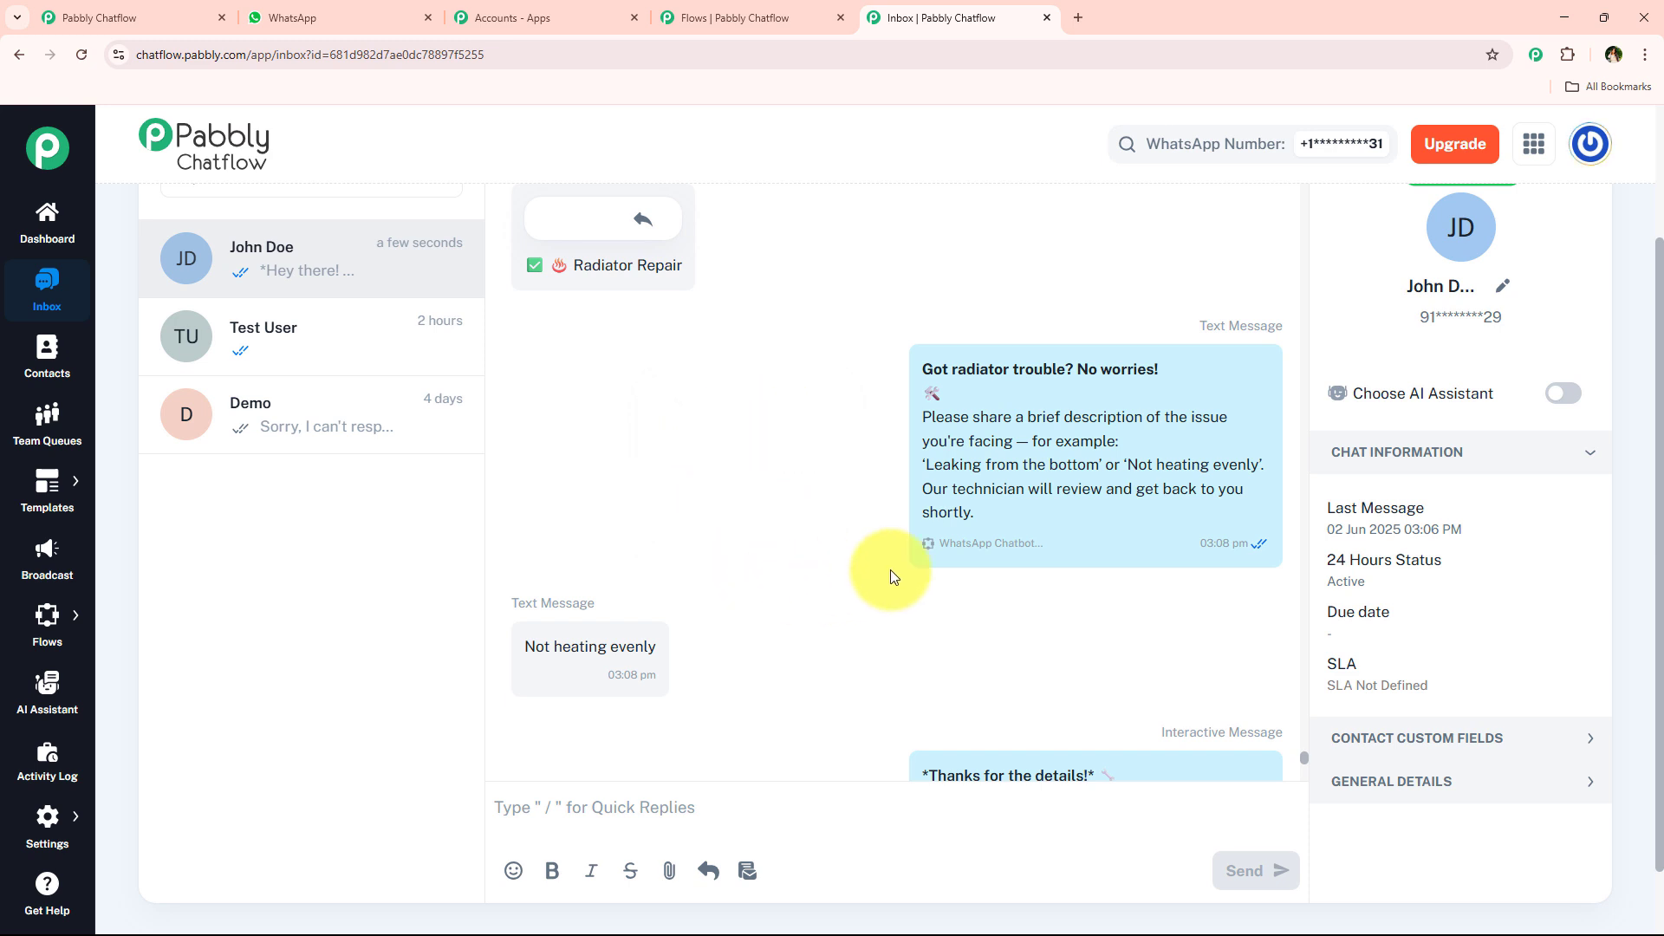
scroll(884, 569, "down", 1)
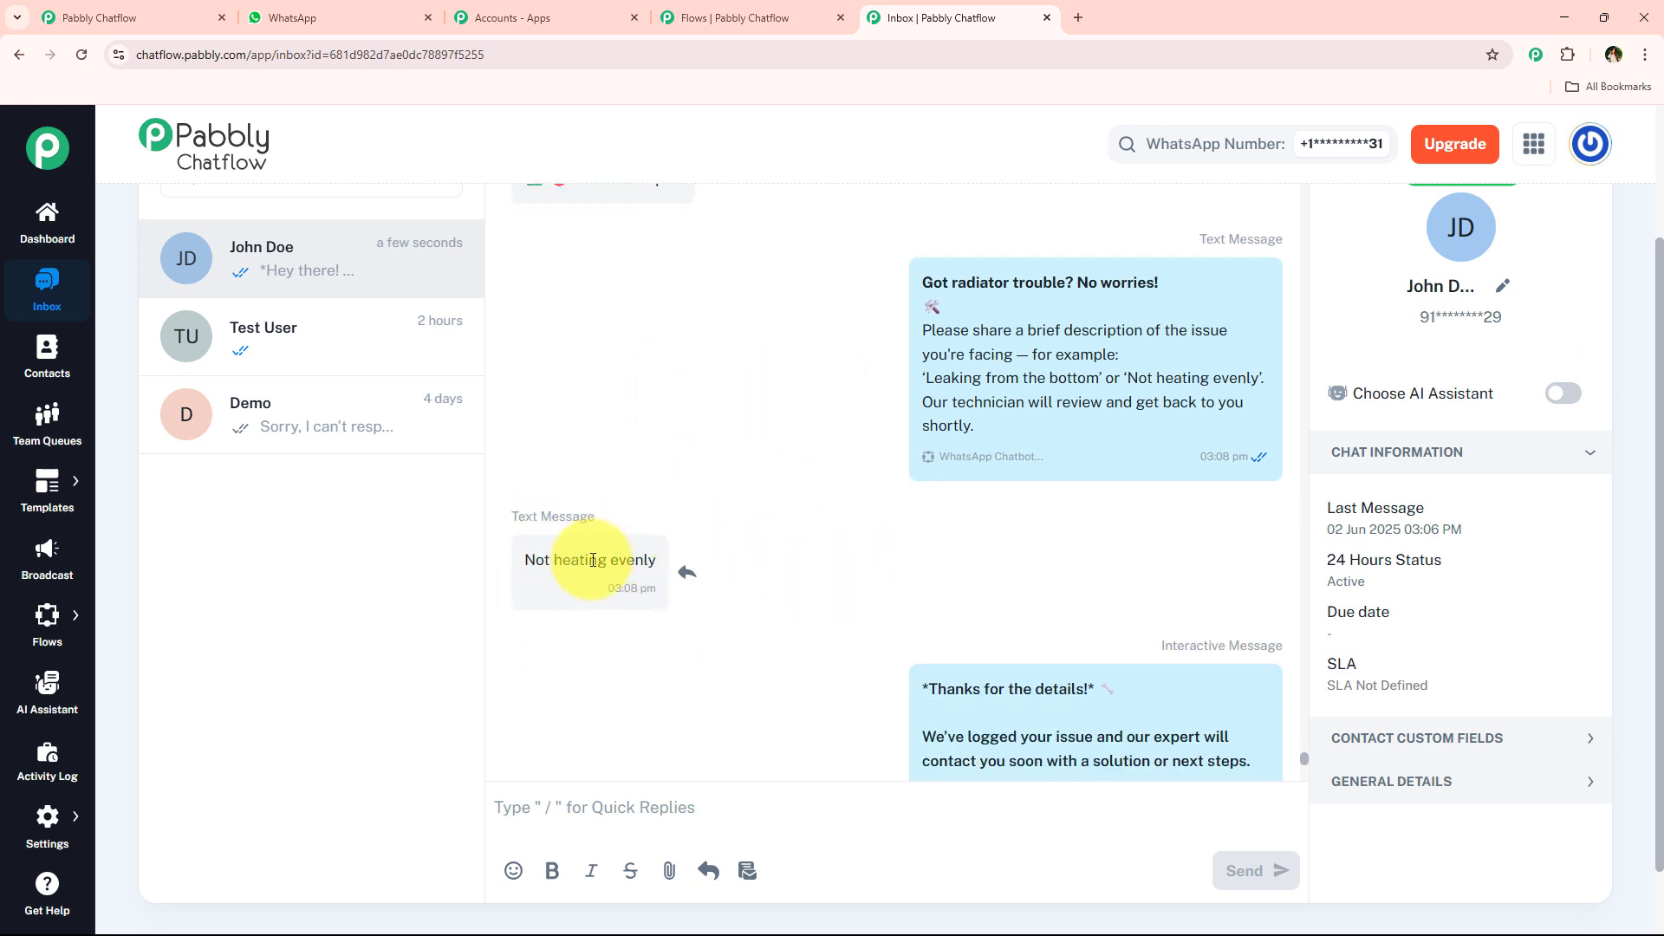
- Expand the test contact's custom fields in the Inbox and check the FullName and Radiator_Issue_Description replies against the conversation
scroll(610, 573, "up", 7)
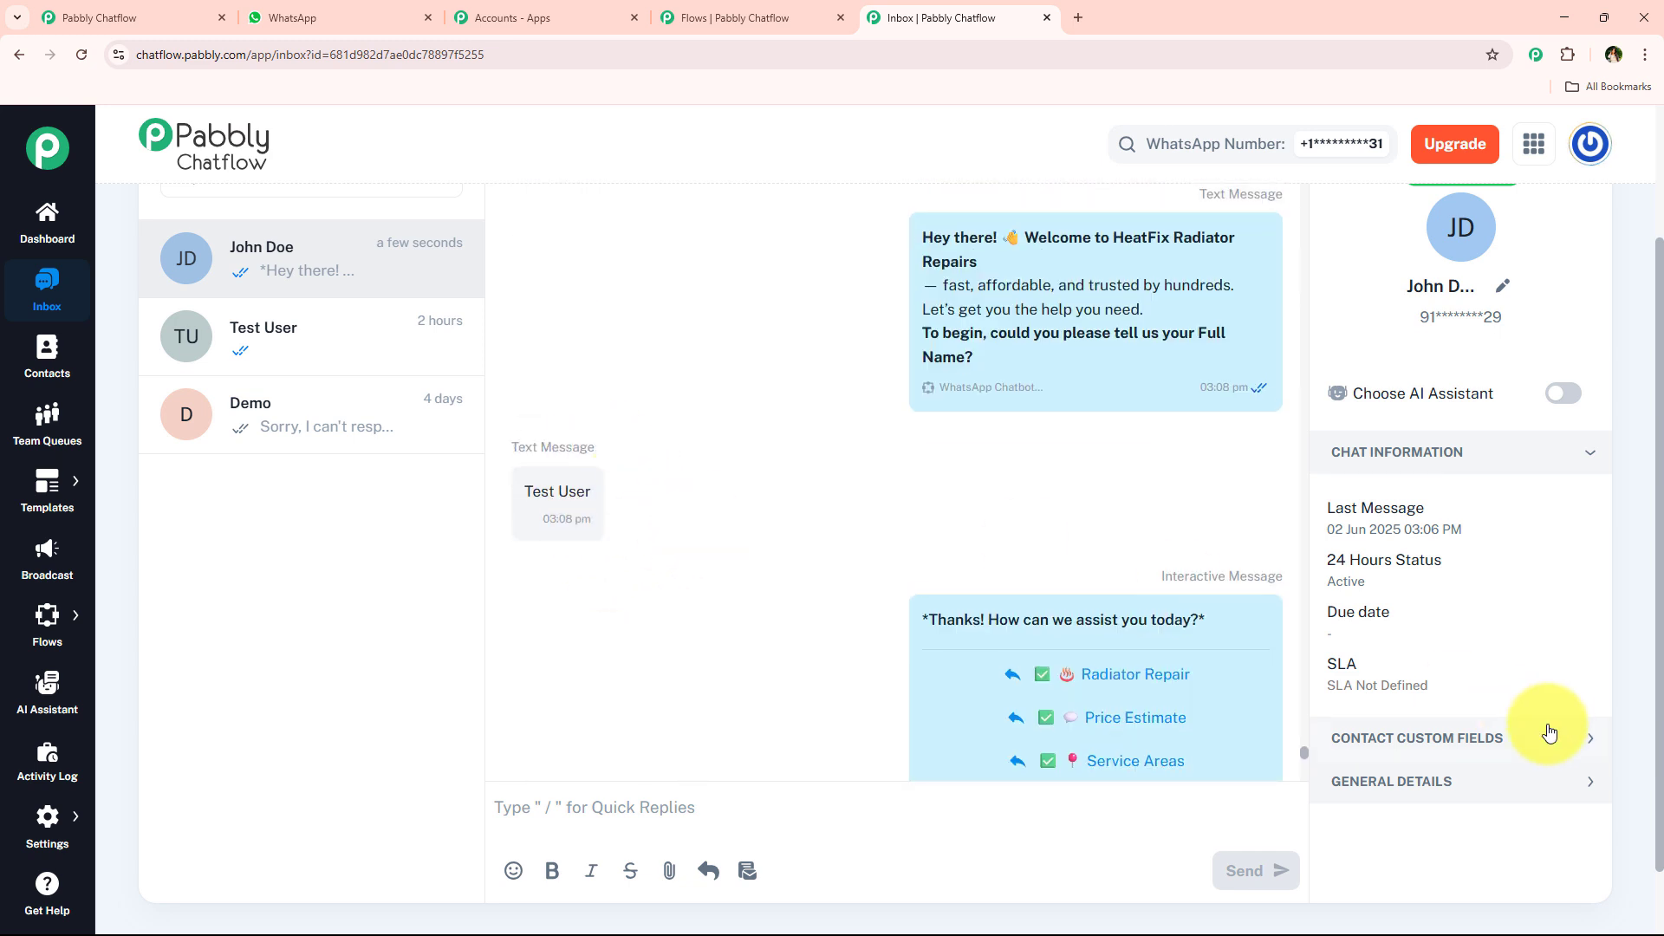
scroll(1550, 732, "down", 1)
left_click(1473, 654)
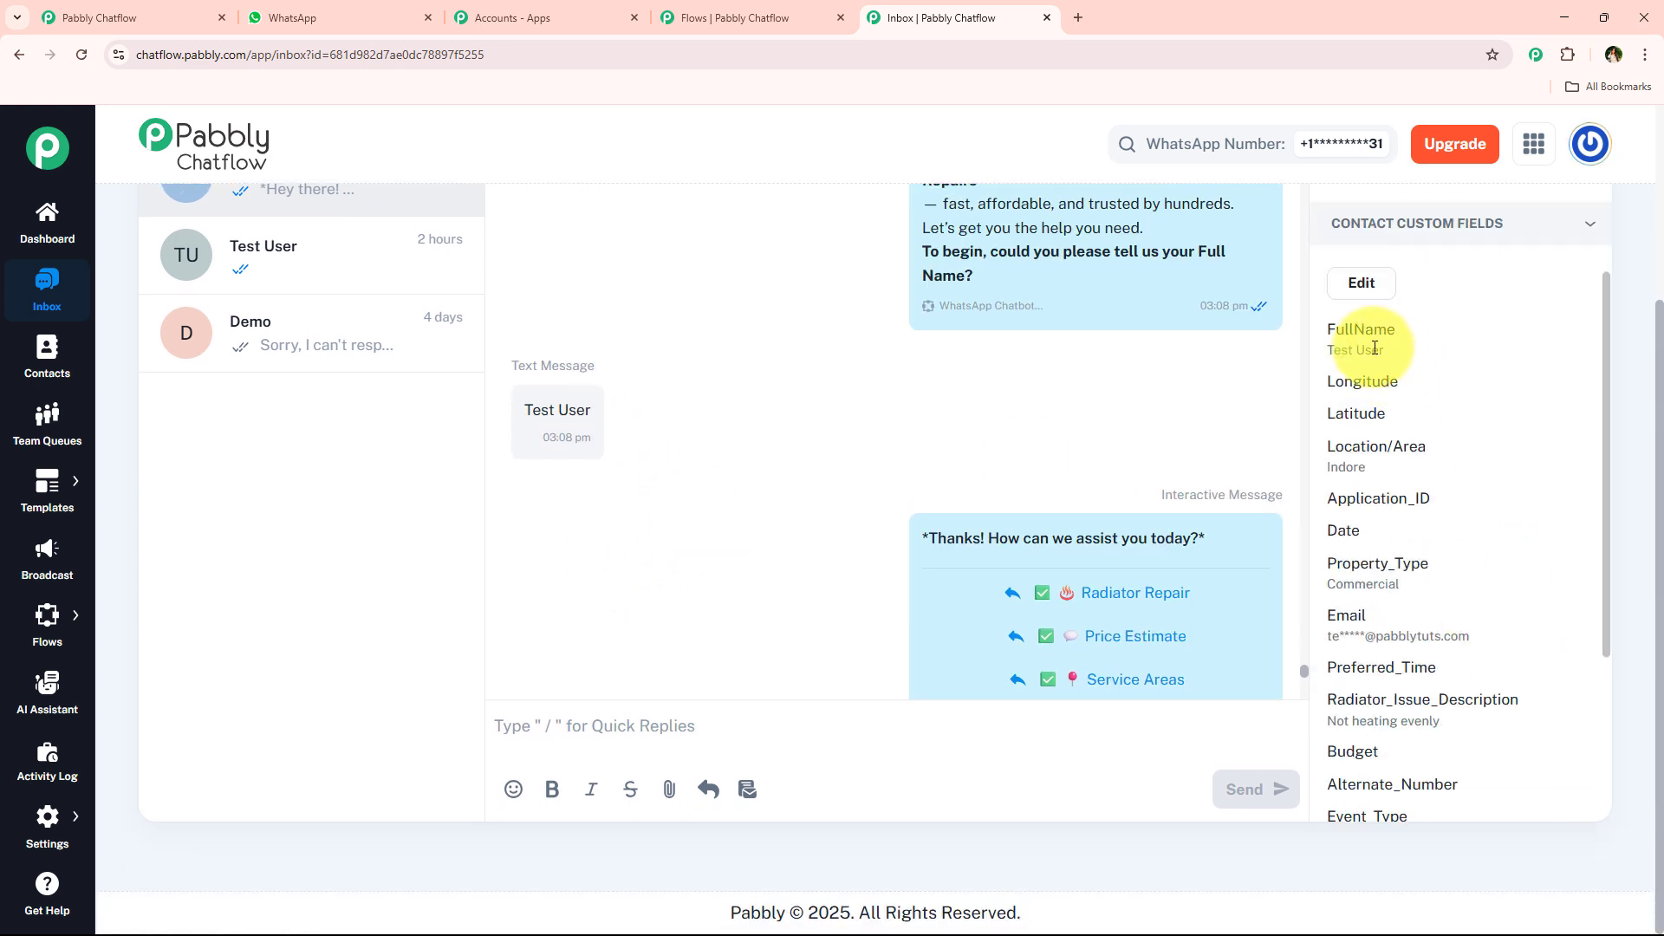
left_click_drag(1327, 350, 1383, 354)
left_click_drag(1515, 721, 1337, 716)
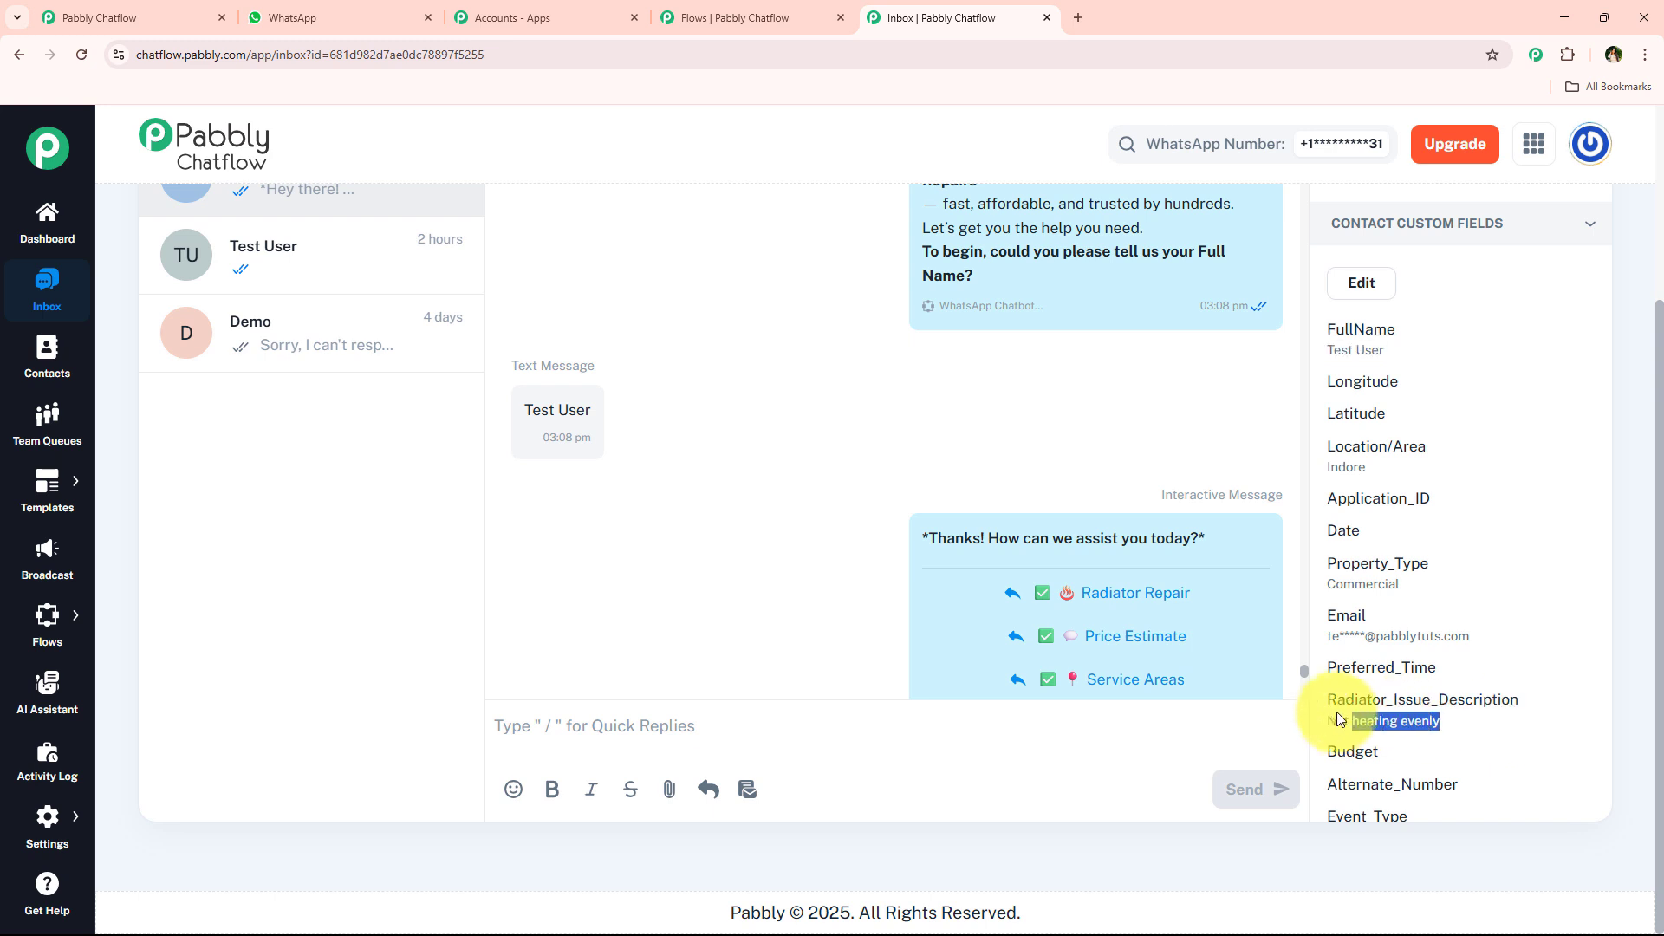
- Compare the contact's stored fields with the flow editor and review the radiator repair chatbot flow's title there
left_click(699, 18)
left_click(944, 17)
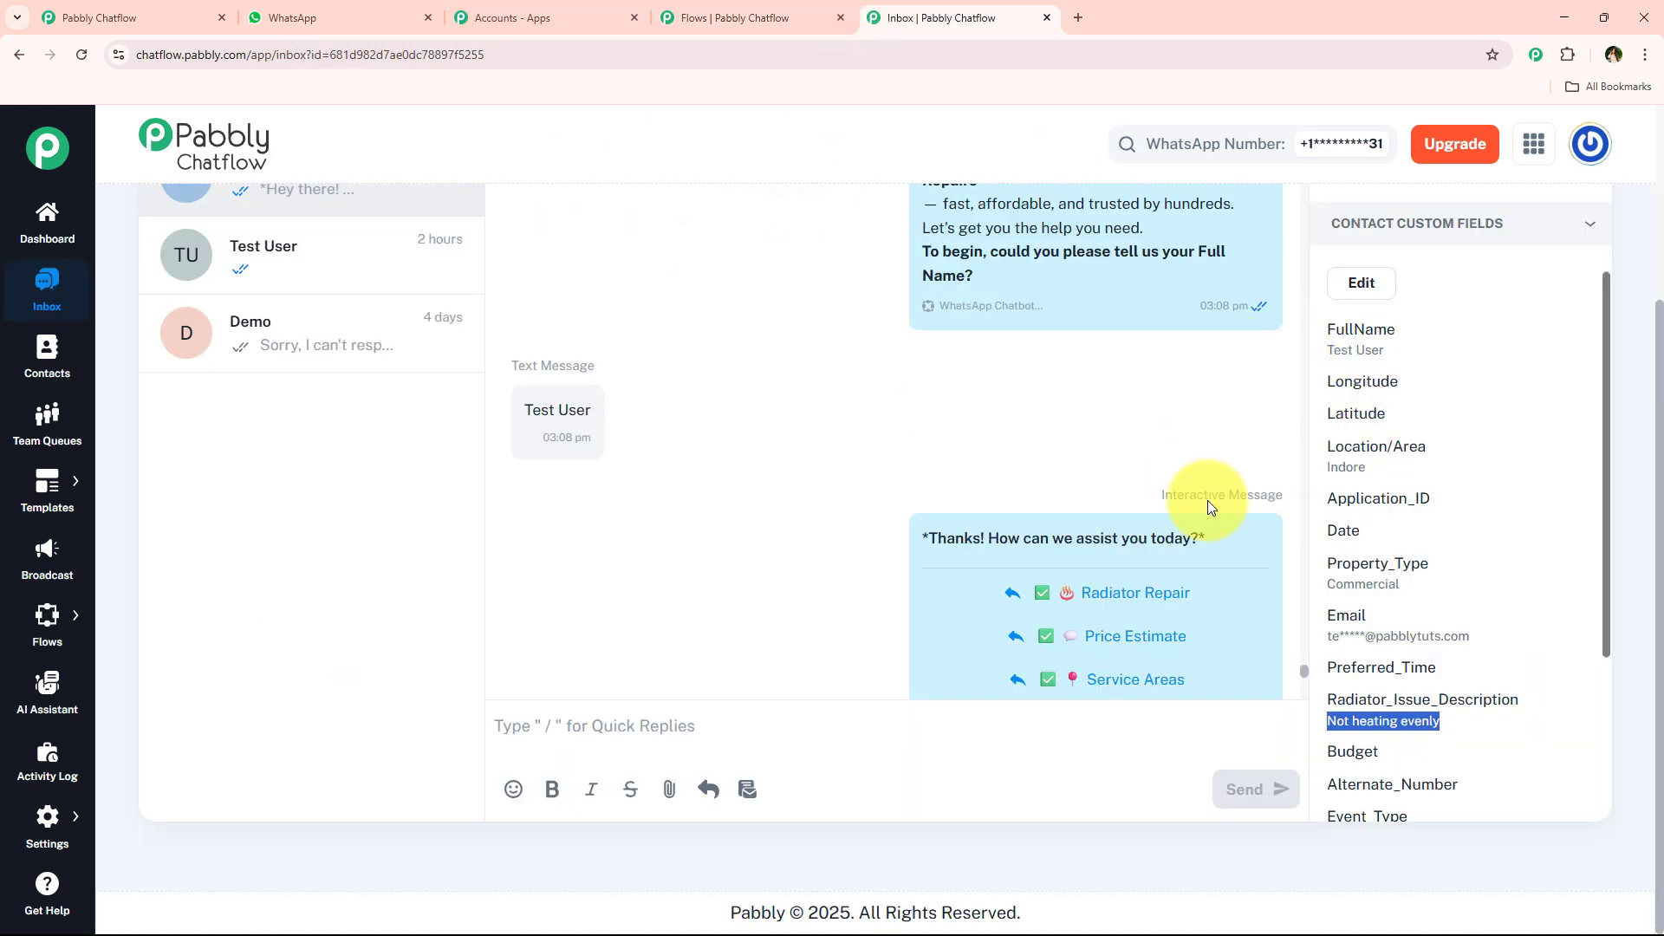
left_click(794, 7)
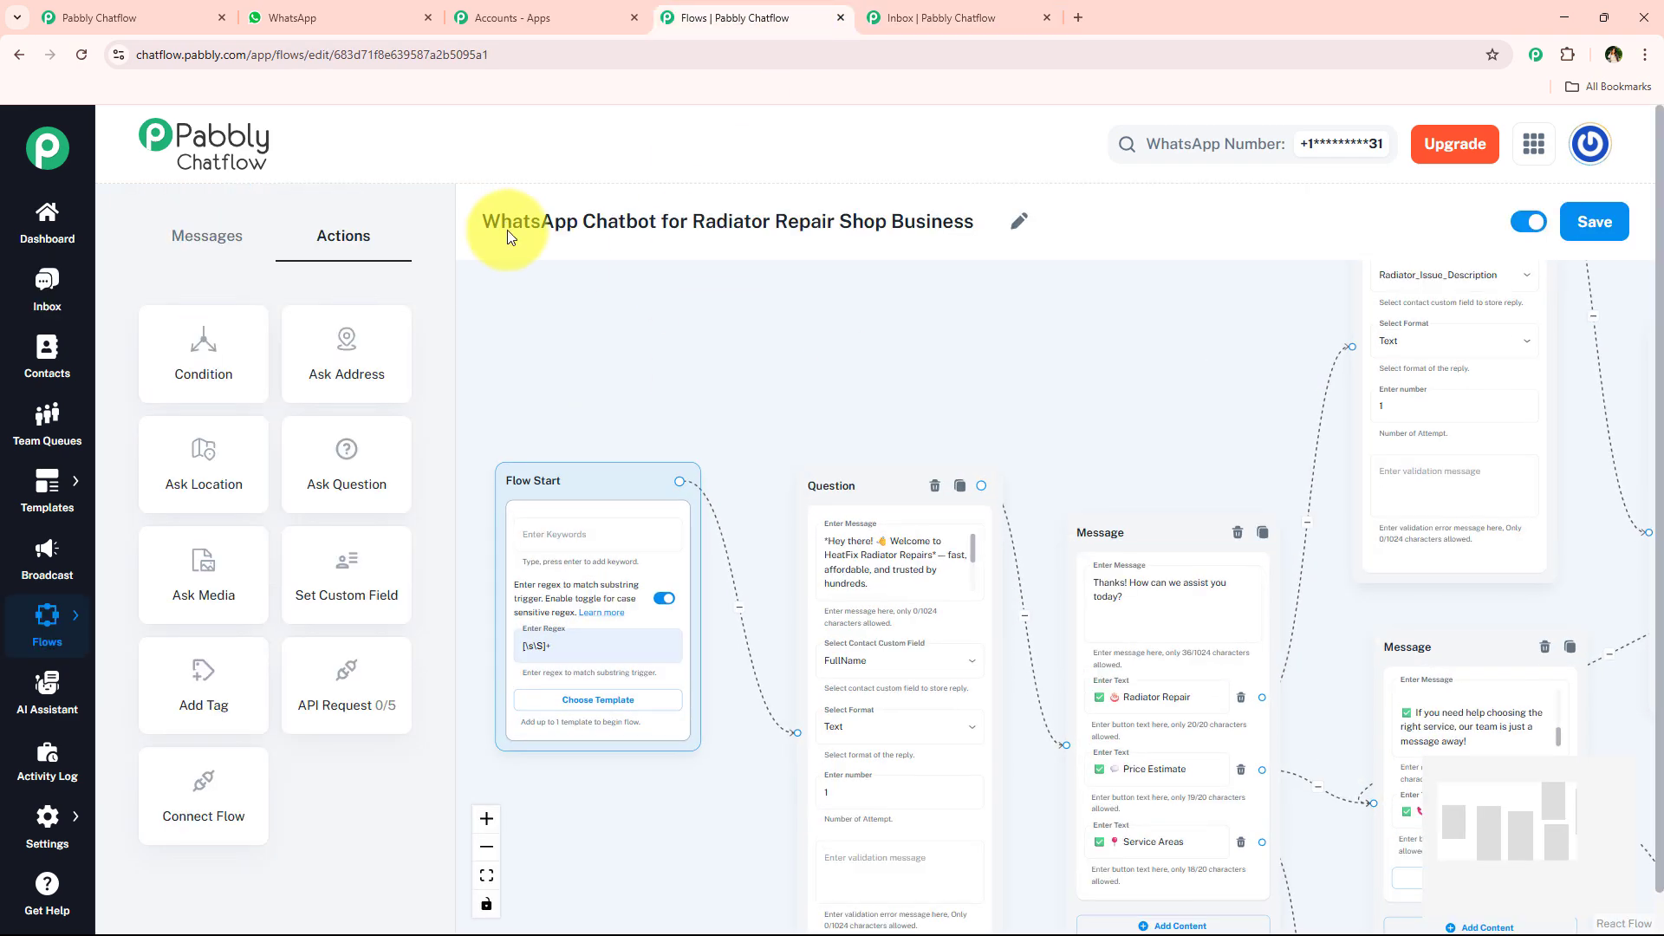
left_click_drag(475, 222, 959, 263)
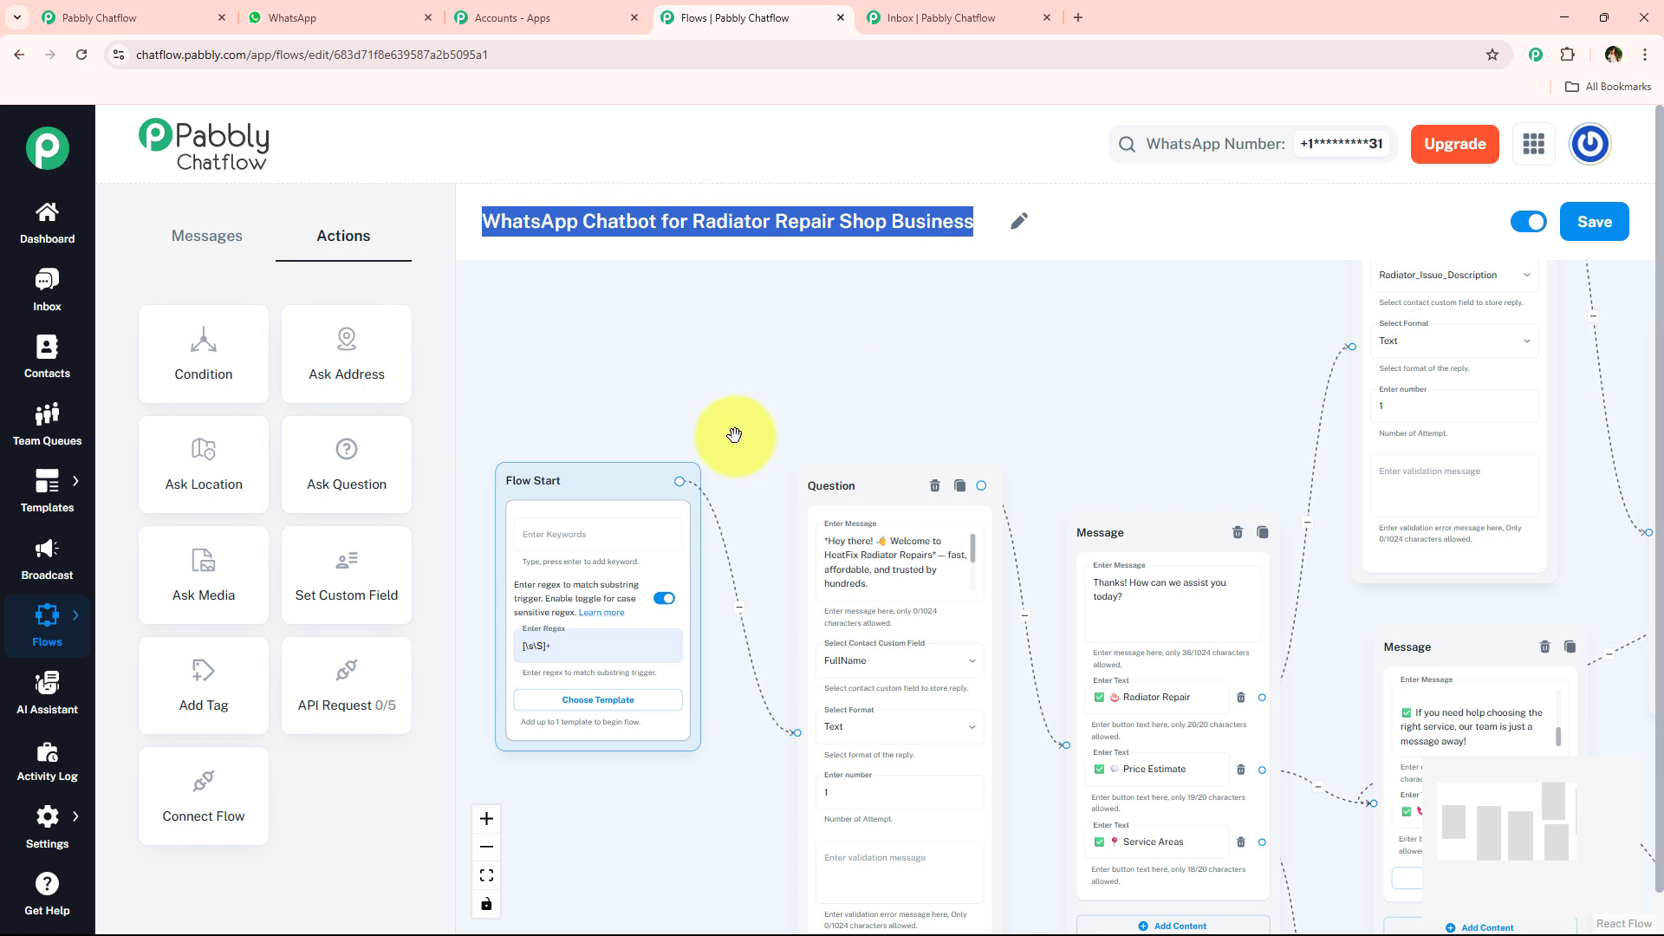